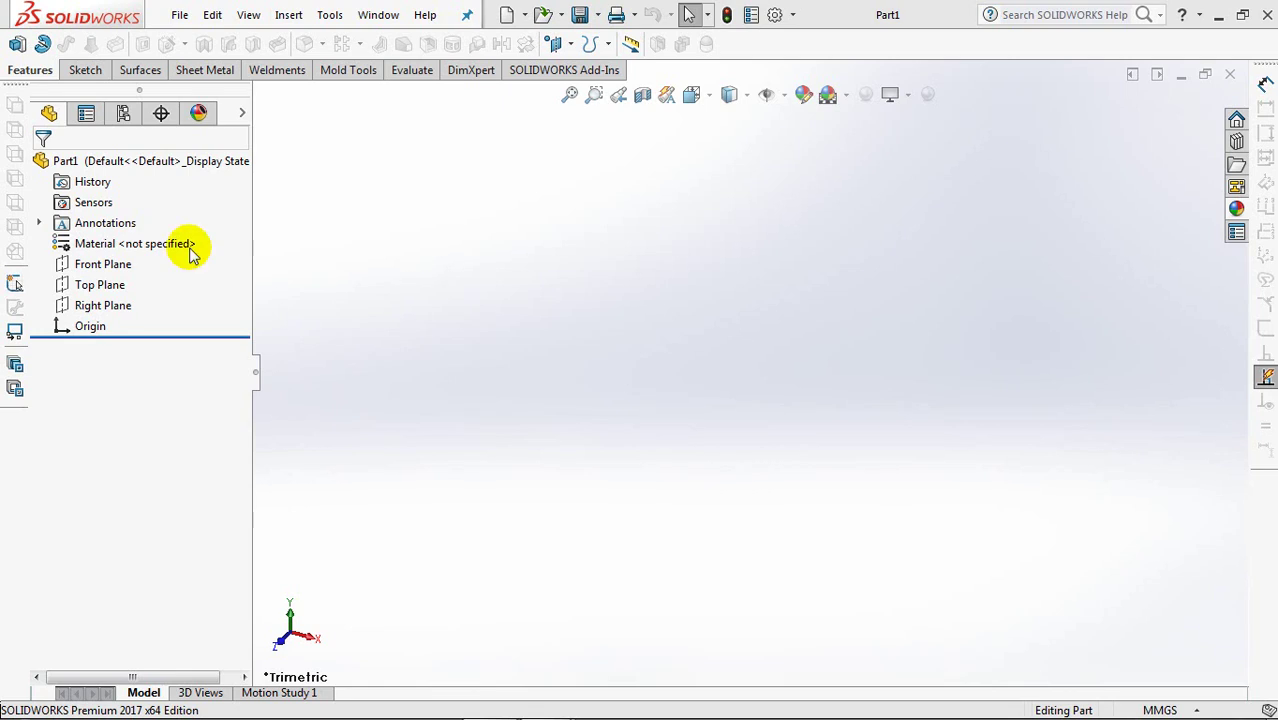
Step: Sketch a 127 × 64 mm centre rectangle at the origin on the Top Plane and zoom to fit
{"action": "left_click", "coordinate": [100, 285]}
{"action": "left_click", "coordinate": [16, 45]}
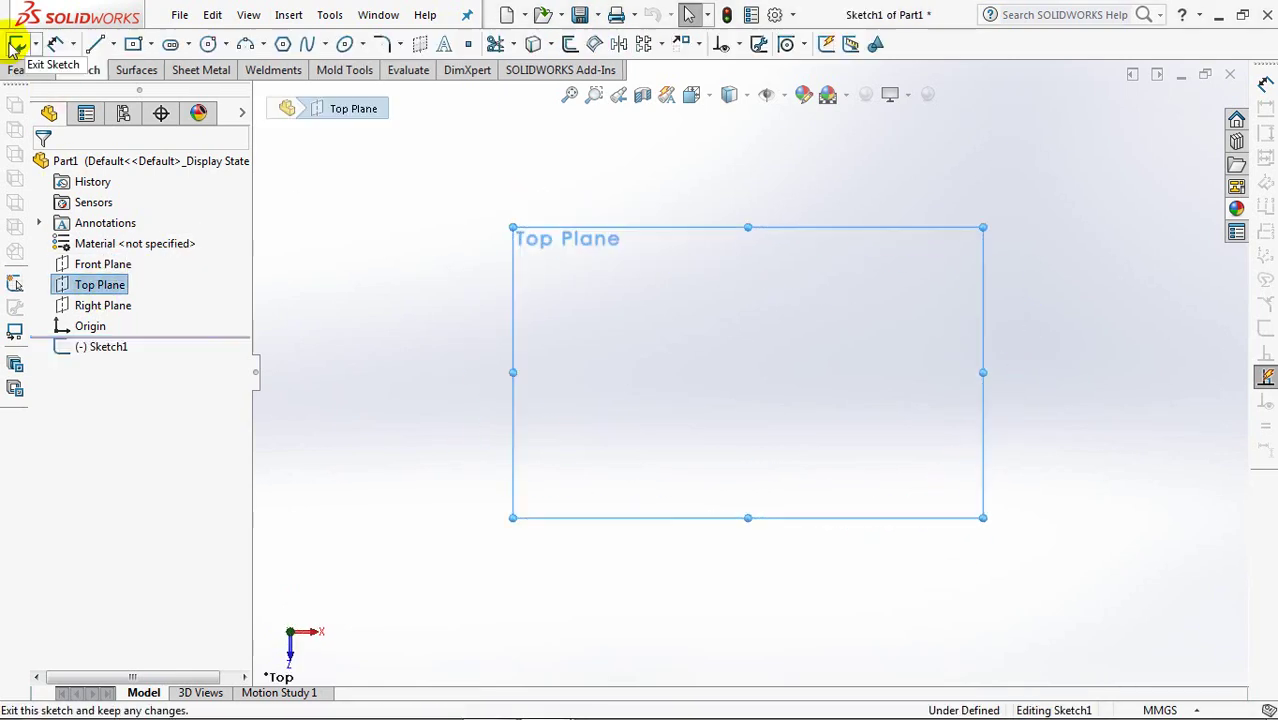
{"action": "left_click", "coordinate": [132, 45]}
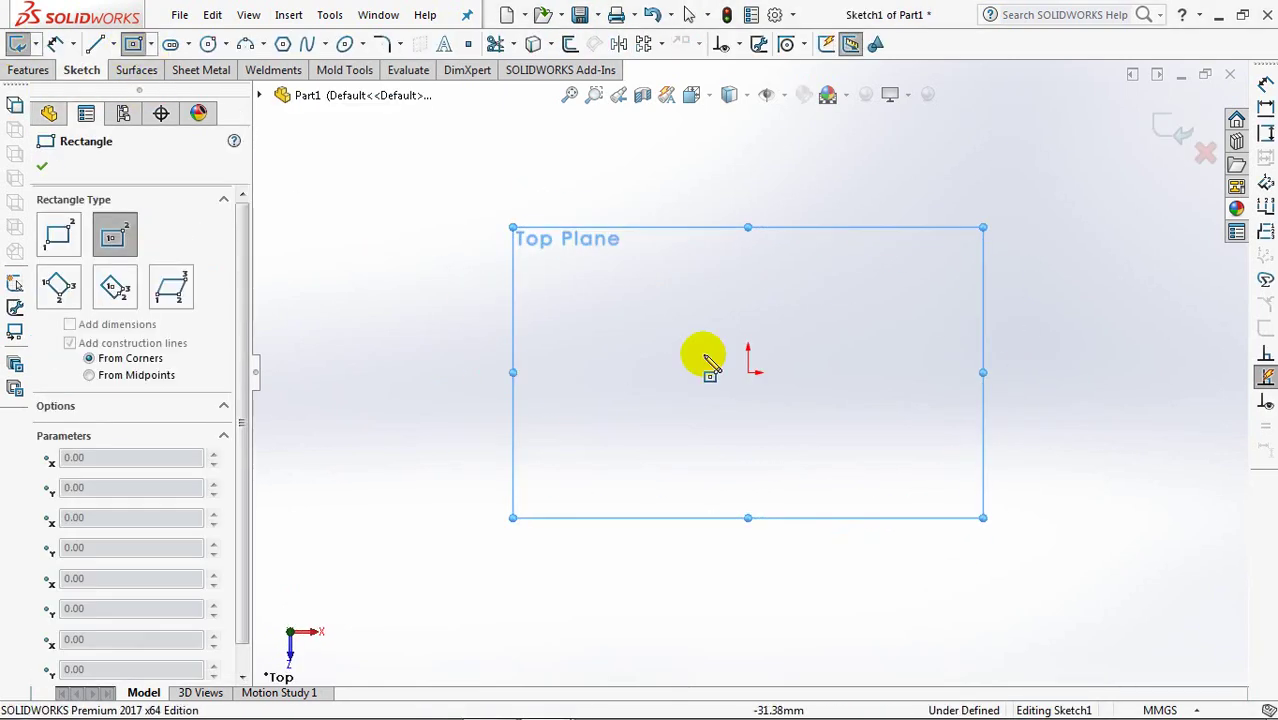
{"action": "left_click", "coordinate": [750, 372]}
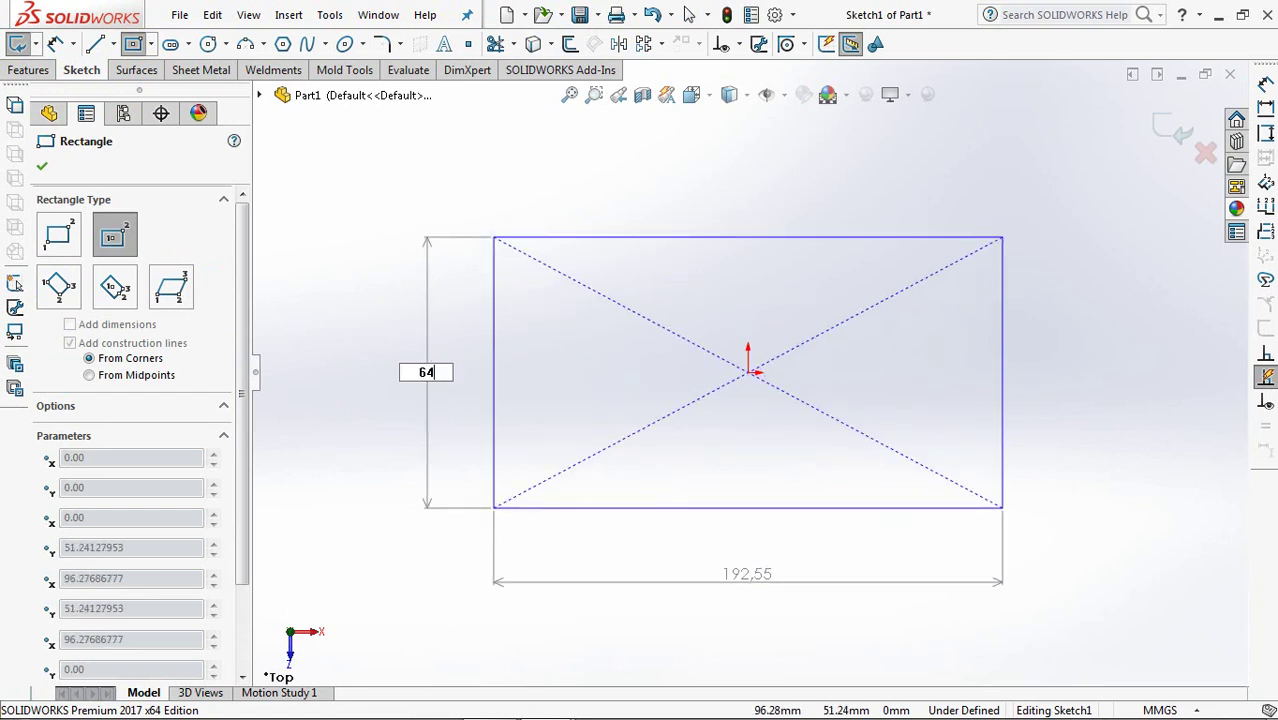
{"action": "key", "text": "Tab"}
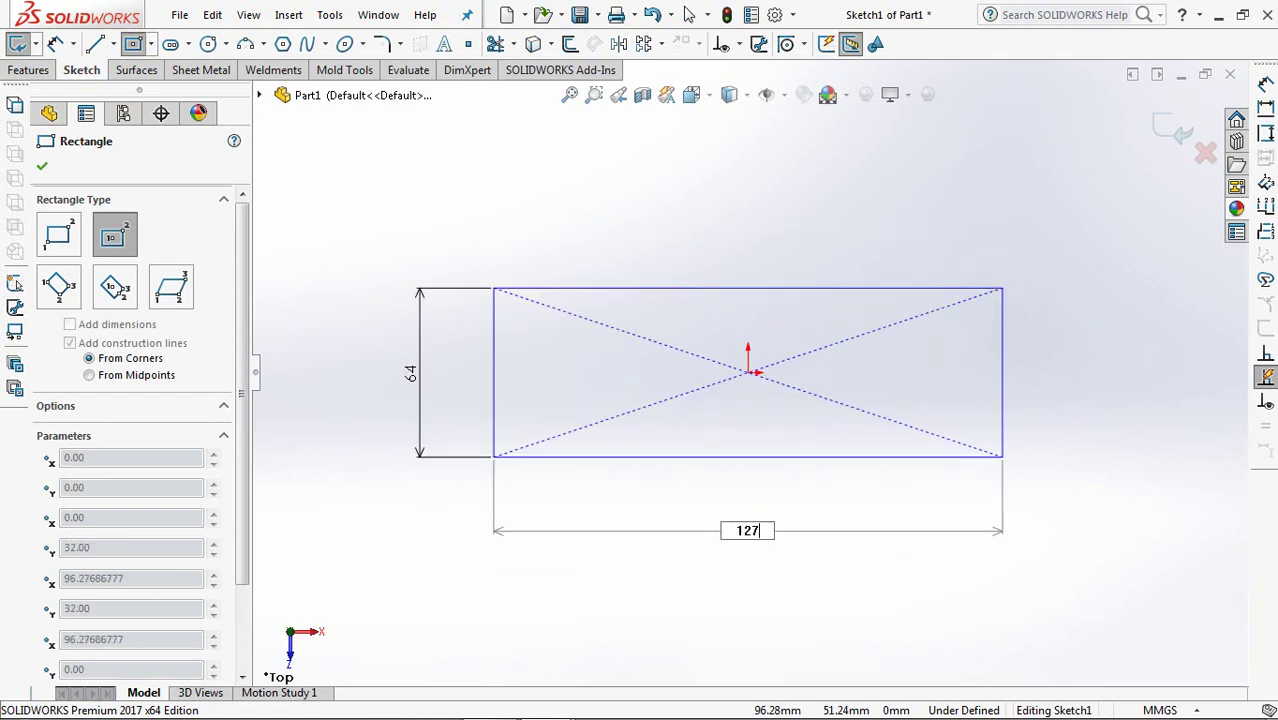
{"action": "key", "text": "Return"}
{"action": "left_click", "coordinate": [42, 166]}
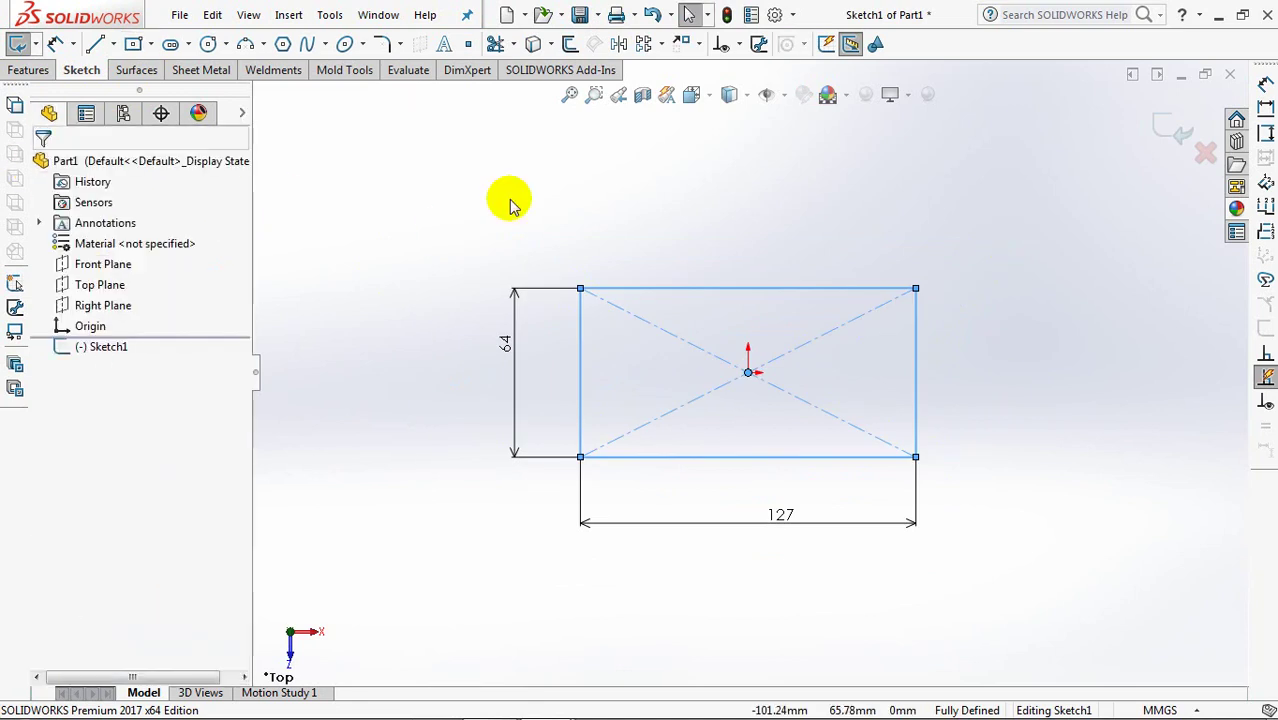
{"action": "left_click", "coordinate": [567, 222]}
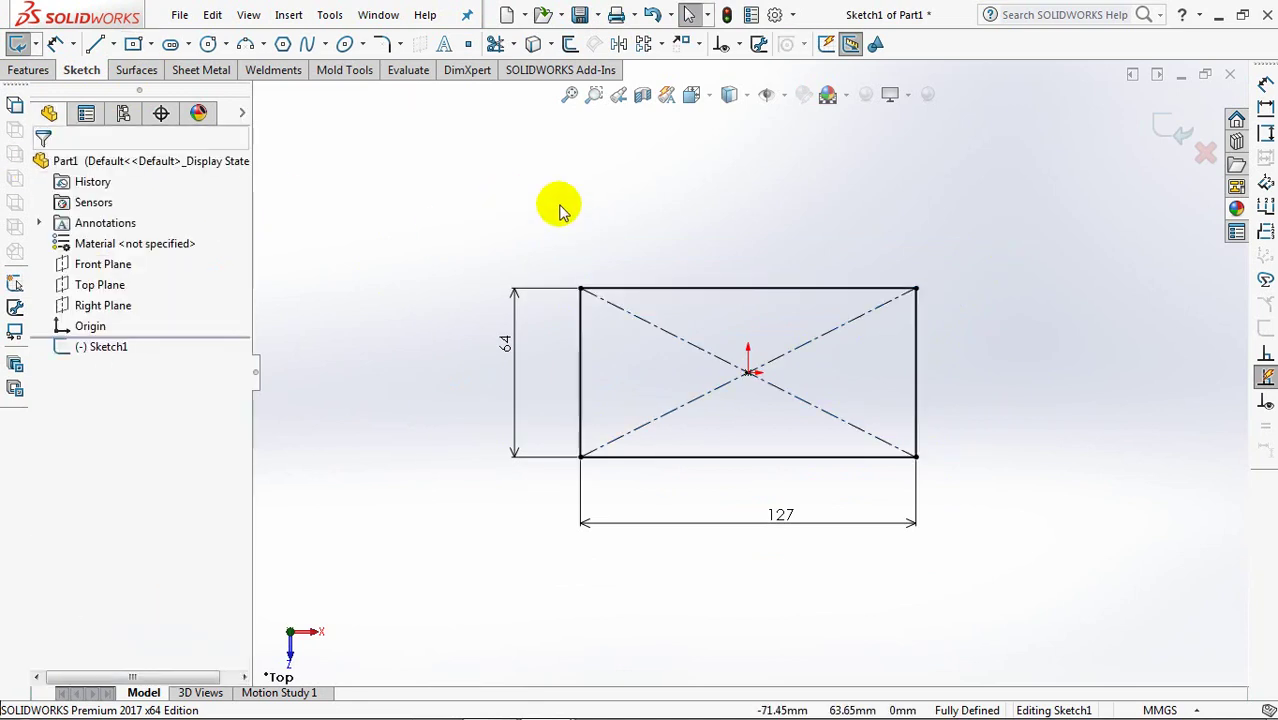
{"action": "left_click", "coordinate": [569, 94]}
{"action": "left_click", "coordinate": [401, 45]}
{"action": "left_click", "coordinate": [463, 100]}
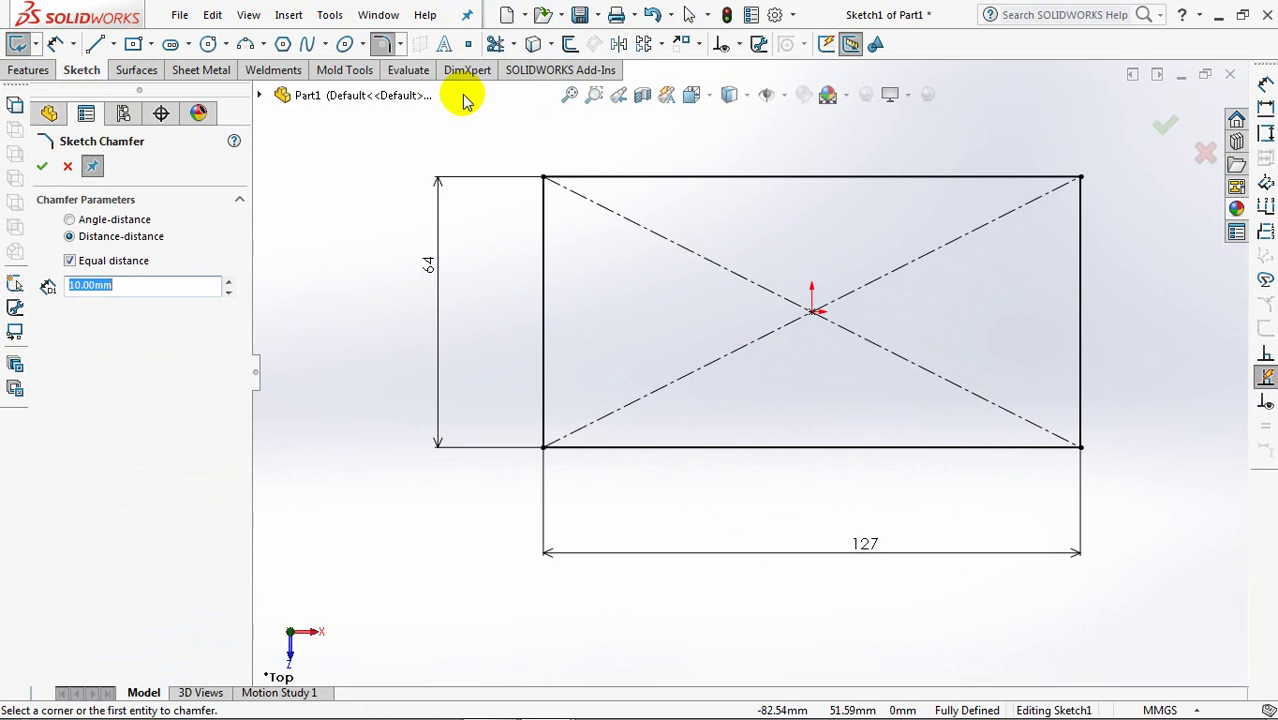
Step: Chamfer all four rectangle corners by 16 mm
{"action": "left_click", "coordinate": [543, 177]}
{"action": "left_click", "coordinate": [543, 447]}
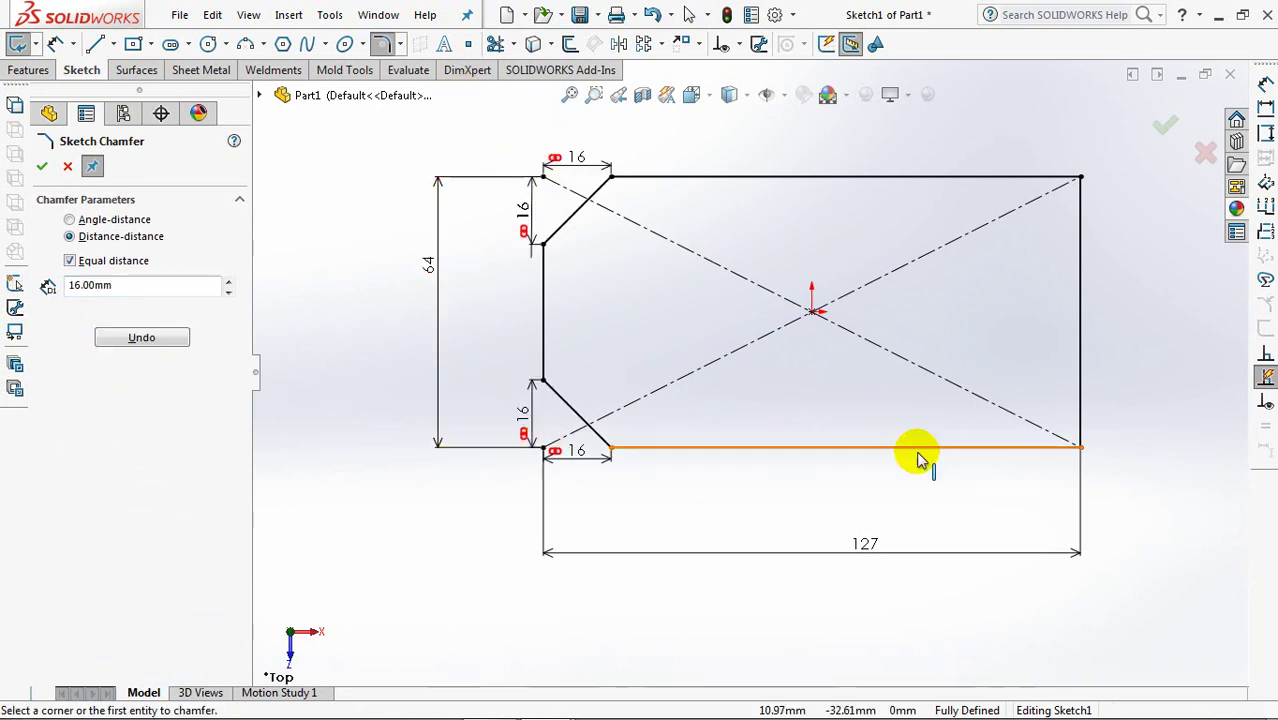
{"action": "left_click", "coordinate": [1080, 447]}
{"action": "left_click", "coordinate": [1080, 177]}
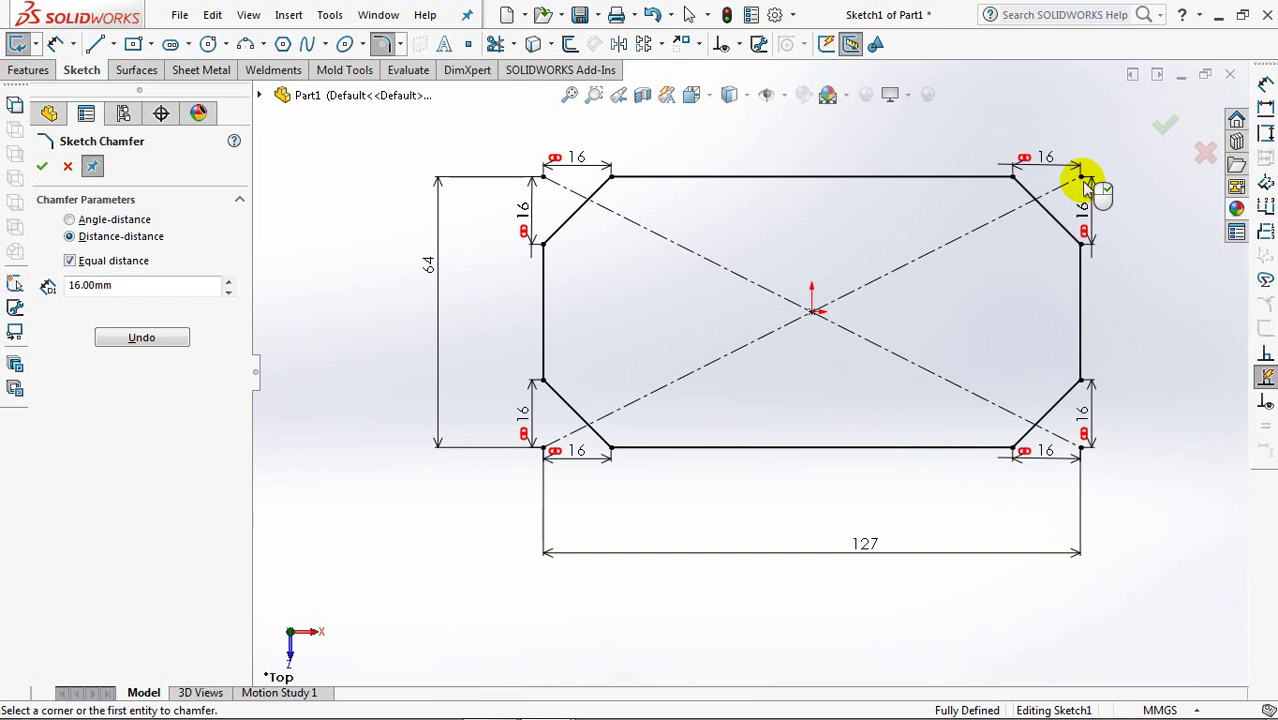
{"action": "left_click", "coordinate": [1163, 127]}
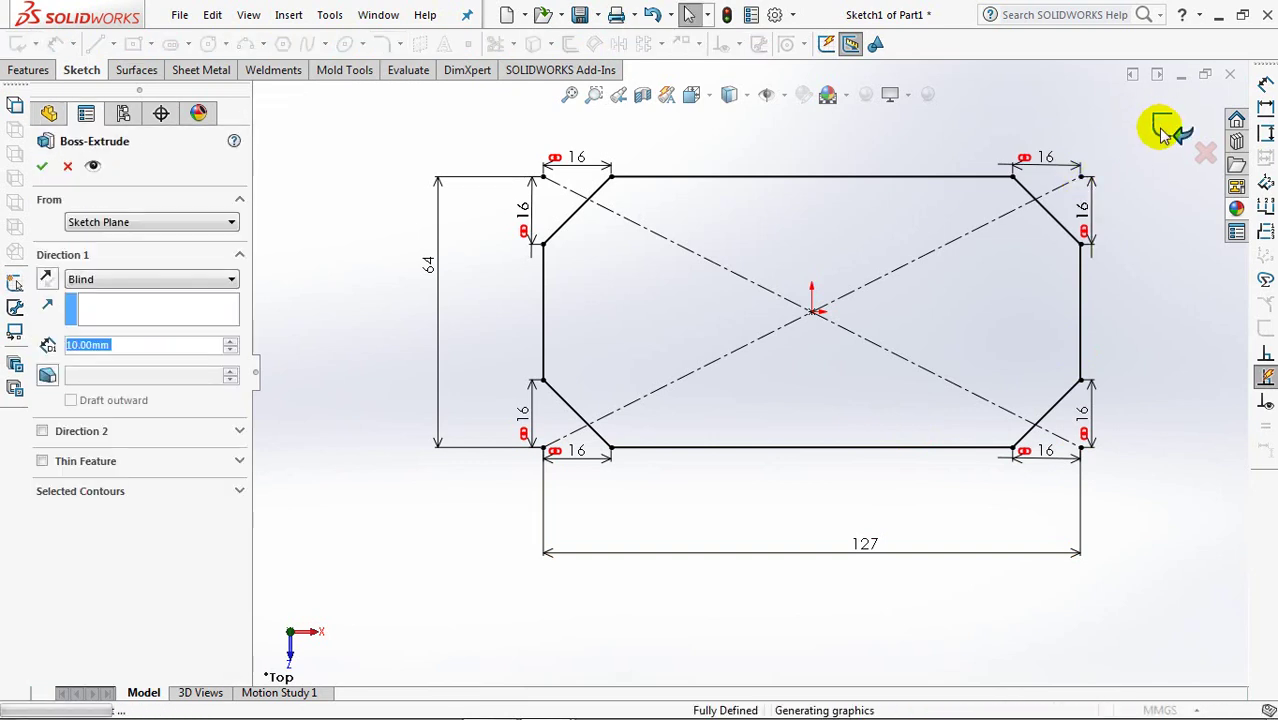
Step: Extrude the chamfered outline 169 mm into a solid block
{"action": "type", "text": "169"}
{"action": "key", "text": "Return"}
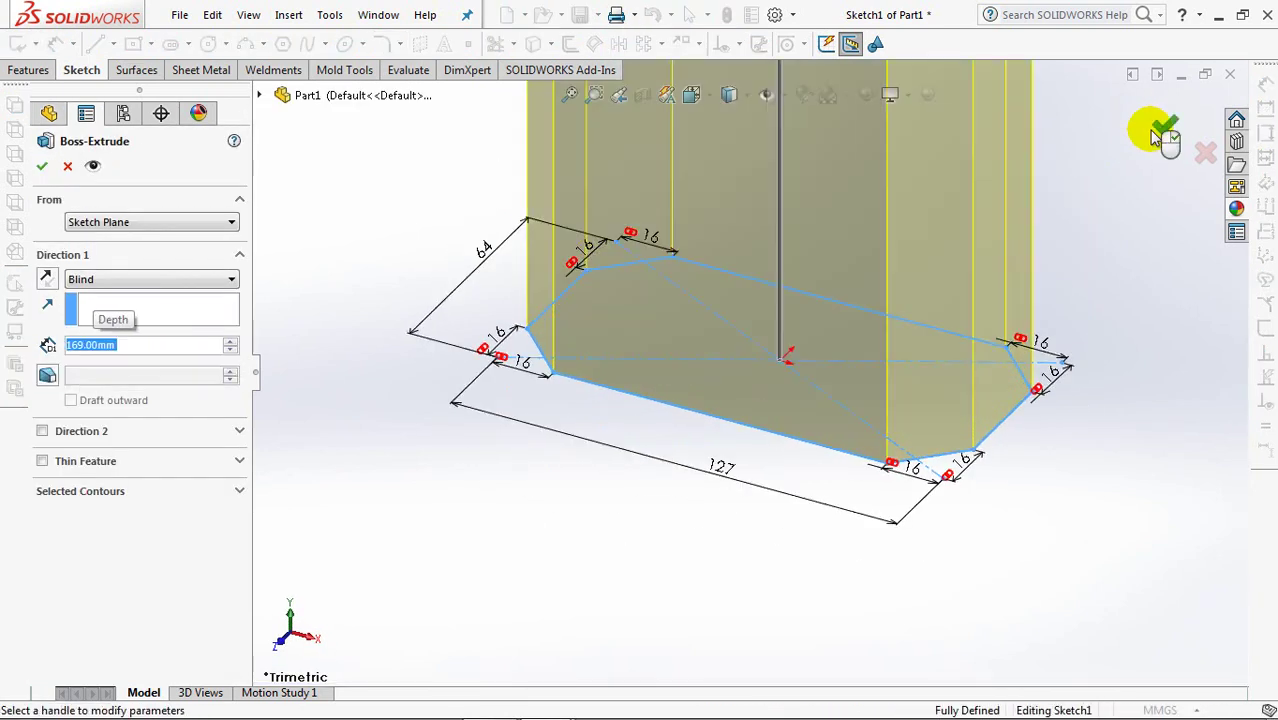
{"action": "left_click", "coordinate": [570, 94]}
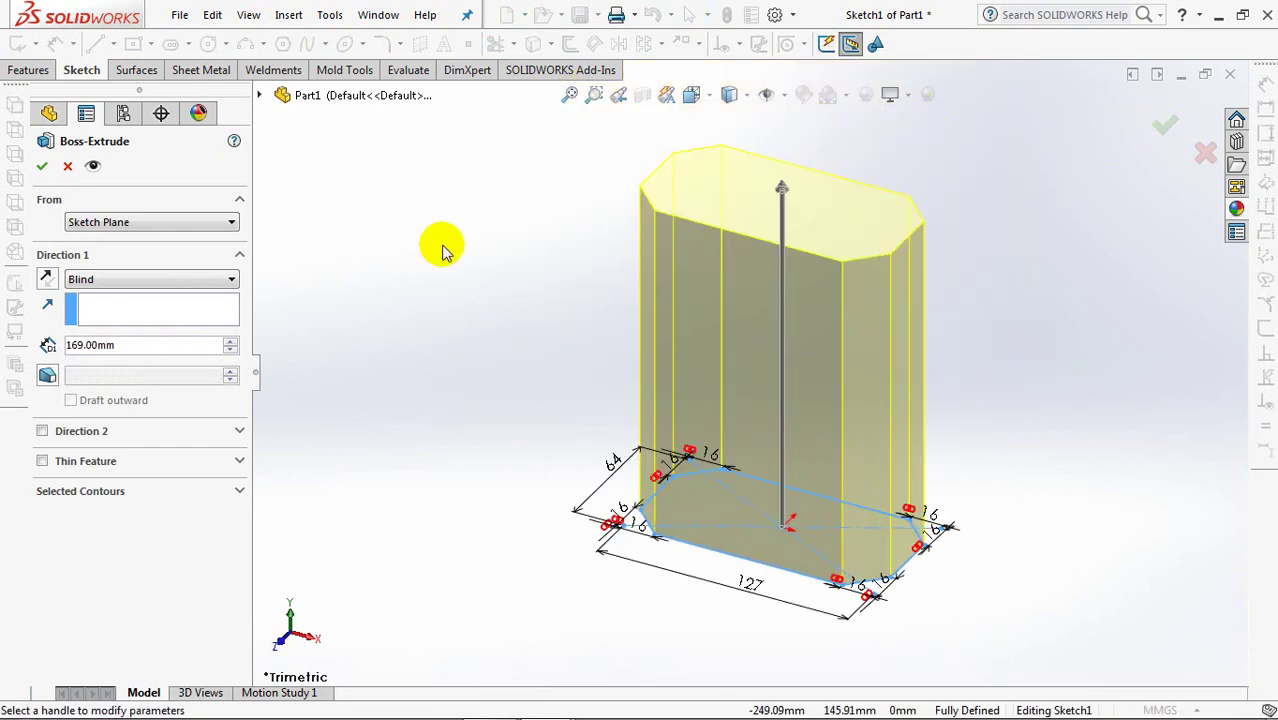
{"action": "left_click", "coordinate": [42, 168]}
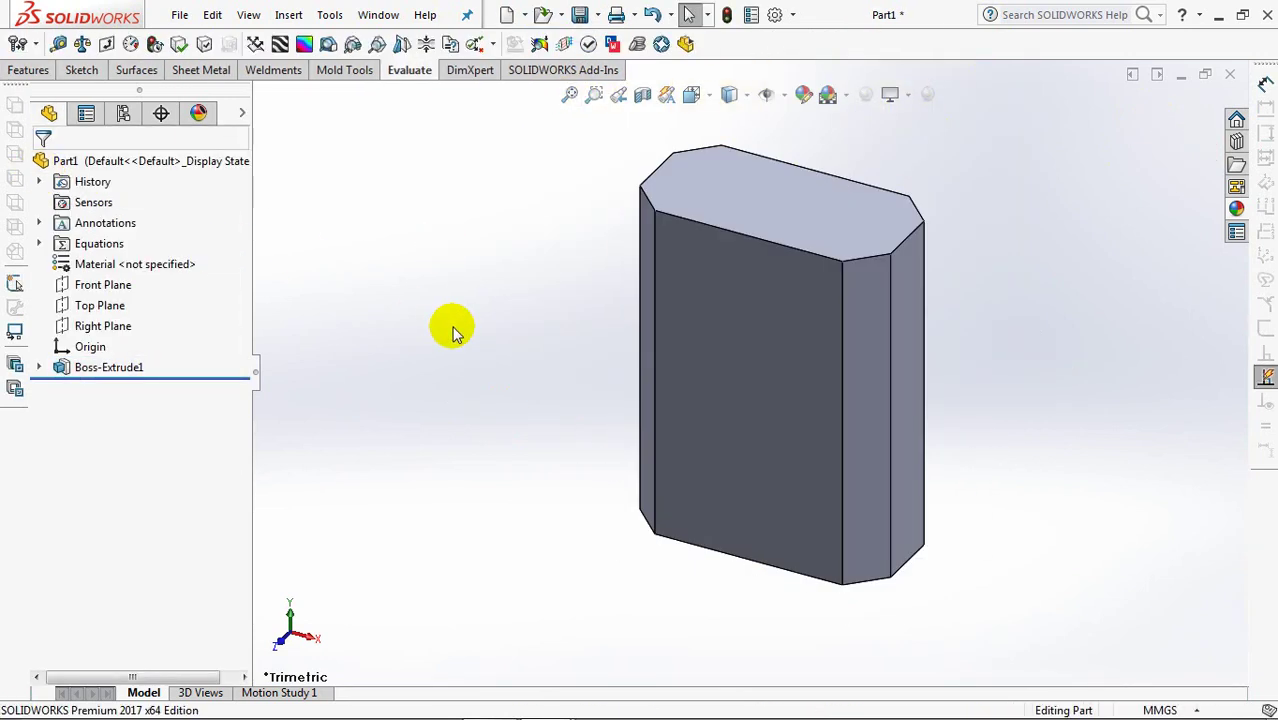
Step: Fillet the bottom-face edges of Boss-Extrude1 with a 9 mm radius
{"action": "mouse_move", "coordinate": [500, 432]}
{"action": "middle_mouse_down"}
{"action": "mouse_move", "coordinate": [513, 414]}
{"action": "mouse_move", "coordinate": [502, 214]}
{"action": "mouse_move", "coordinate": [432, 205]}
{"action": "middle_mouse_up"}
{"action": "left_click", "coordinate": [42, 76]}
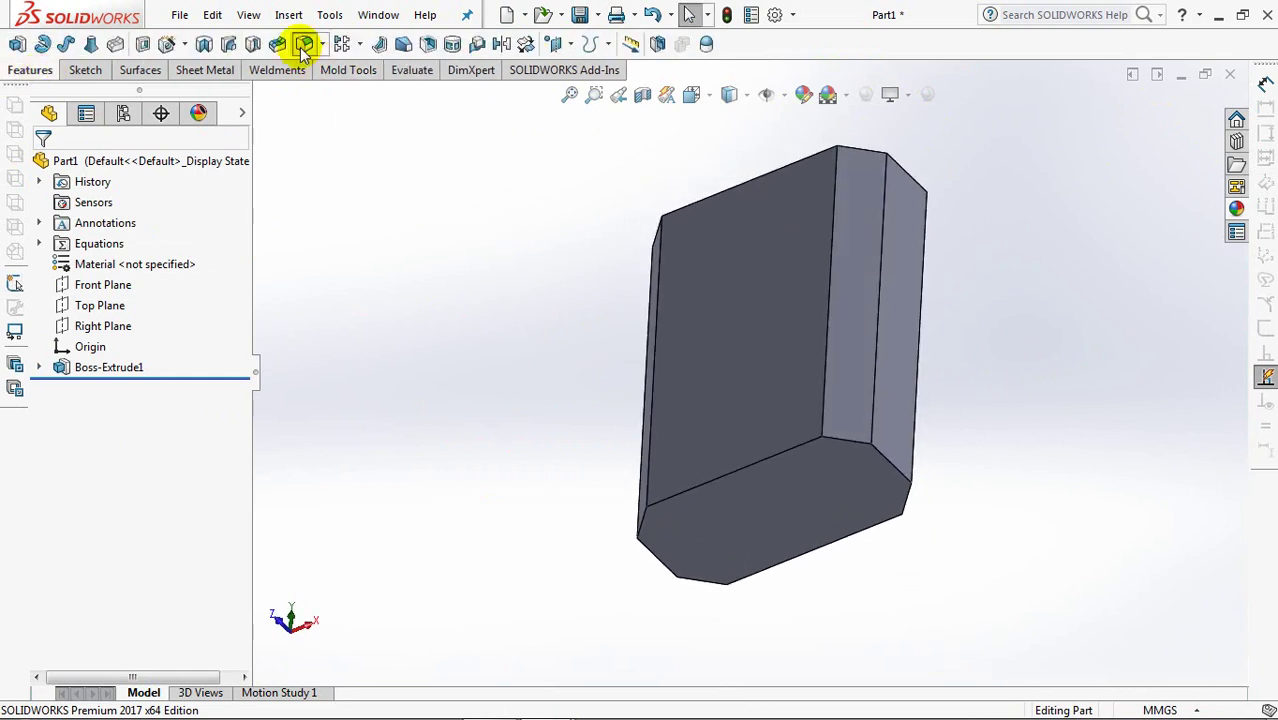
{"action": "left_click", "coordinate": [303, 45]}
{"action": "type", "text": "9"}
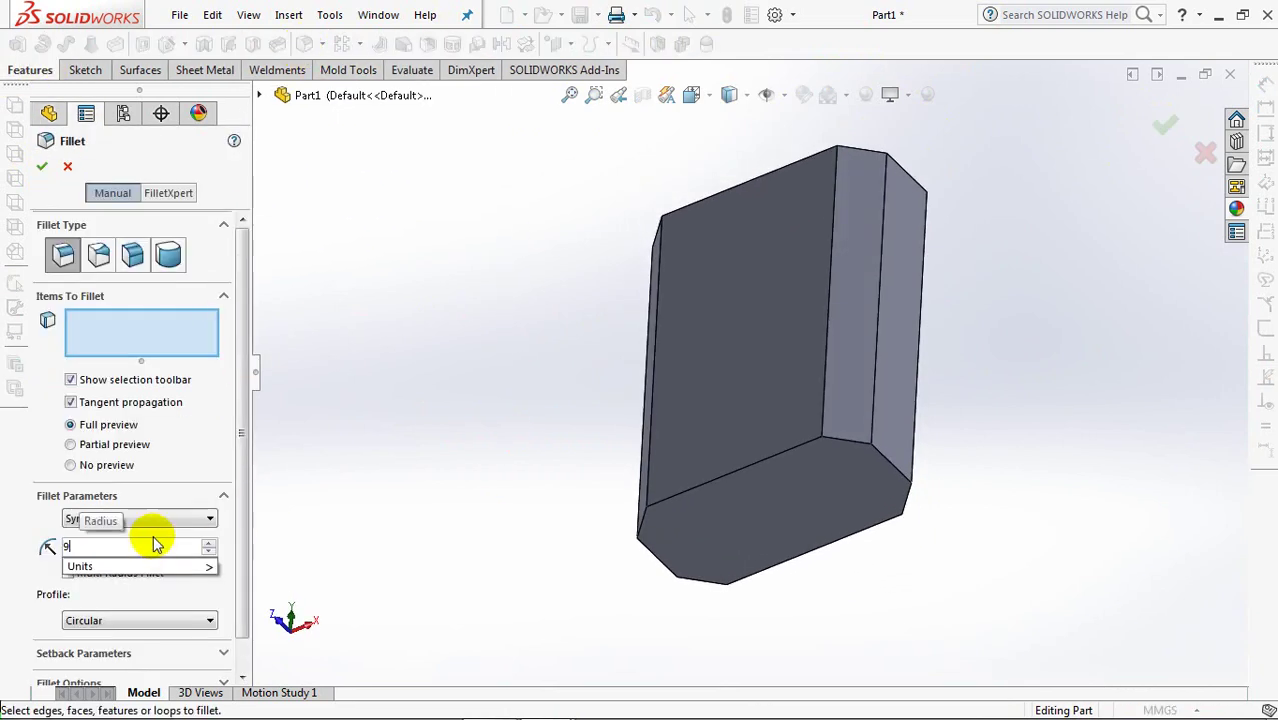
{"action": "left_click", "coordinate": [737, 492]}
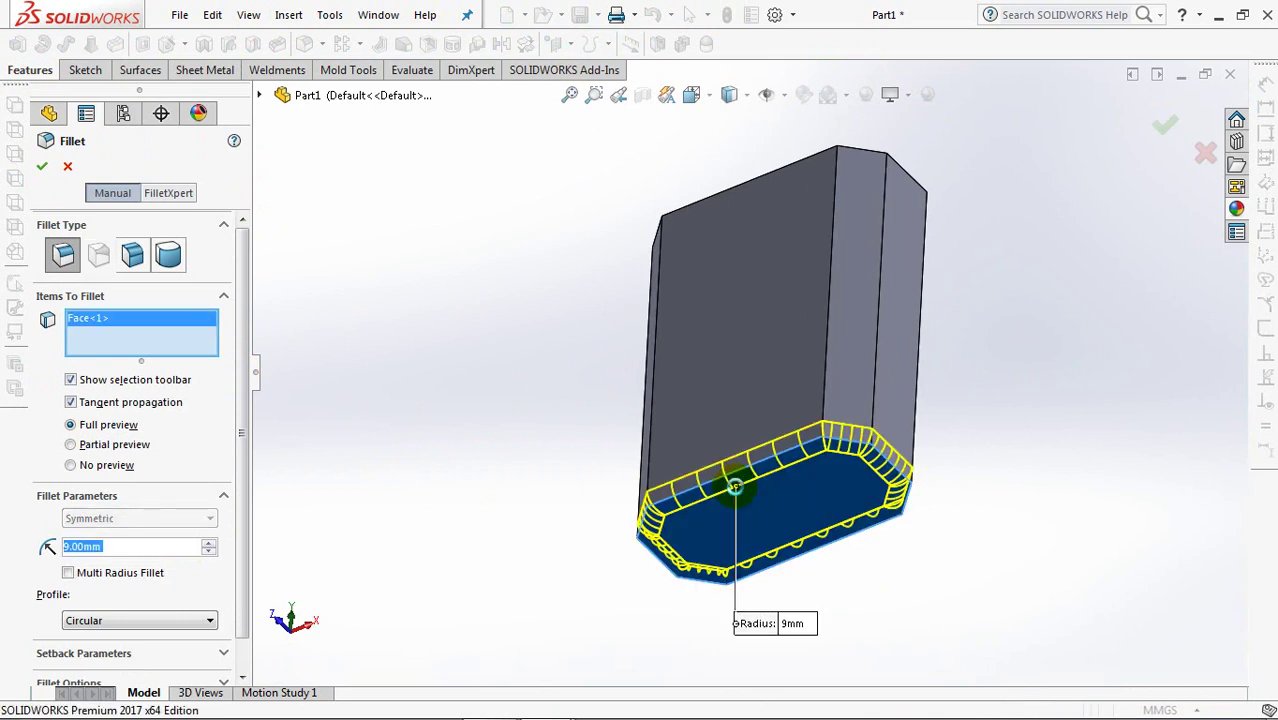
{"action": "key", "text": "Return"}
{"action": "left_click", "coordinate": [145, 43]}
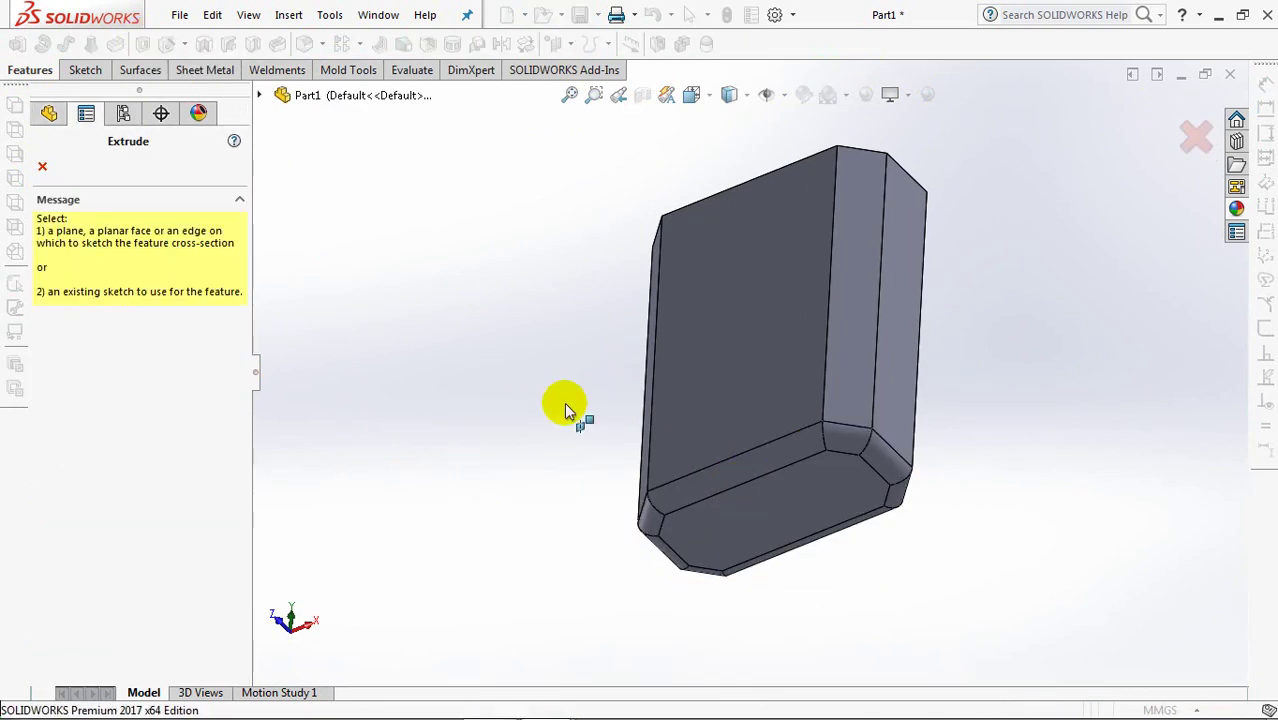
Step: Draw a centre-point straight slot from the origin on the bottom face, 100 mm long and 37 mm wide
{"action": "left_click", "coordinate": [804, 480]}
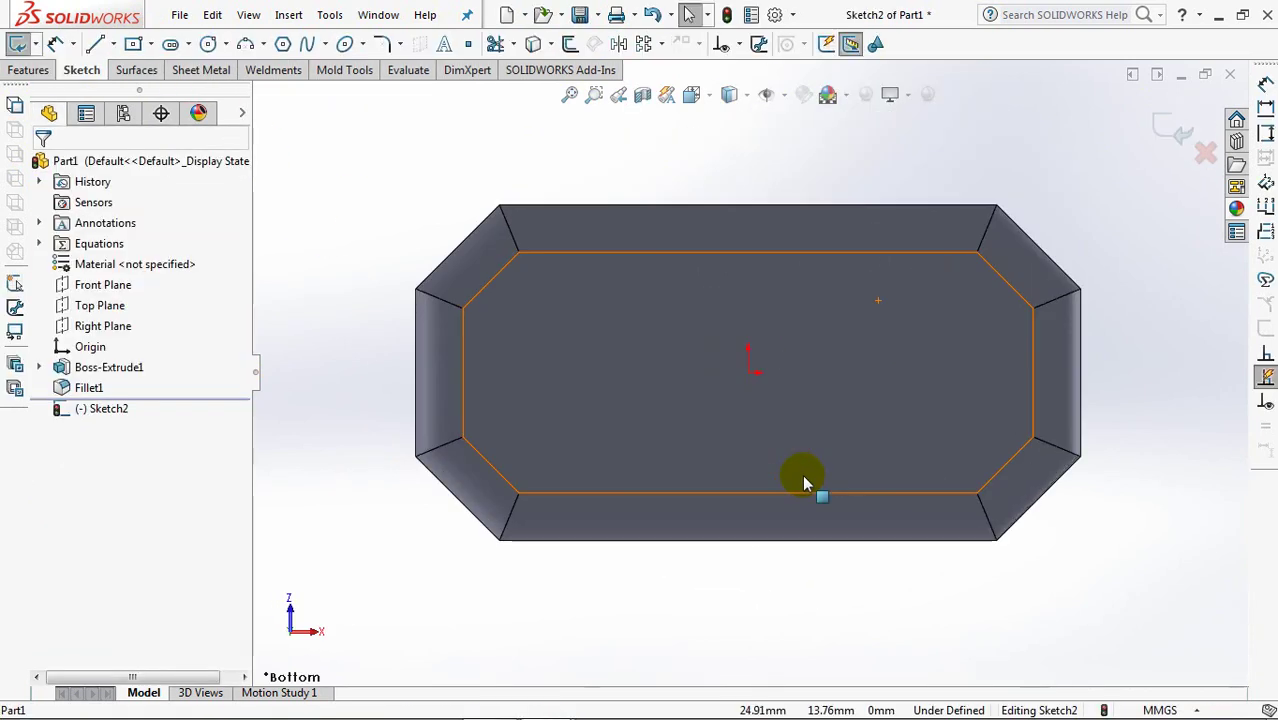
{"action": "left_click", "coordinate": [189, 45]}
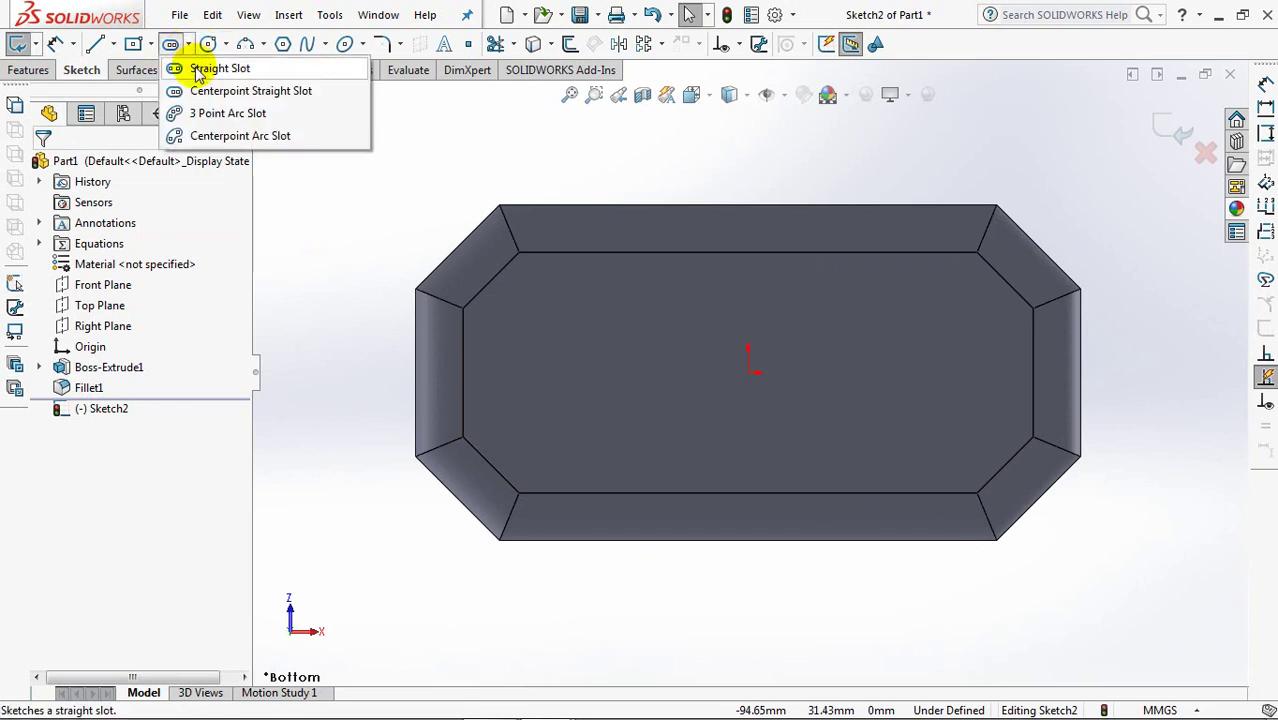
{"action": "left_click", "coordinate": [200, 90]}
{"action": "left_click", "coordinate": [177, 379]}
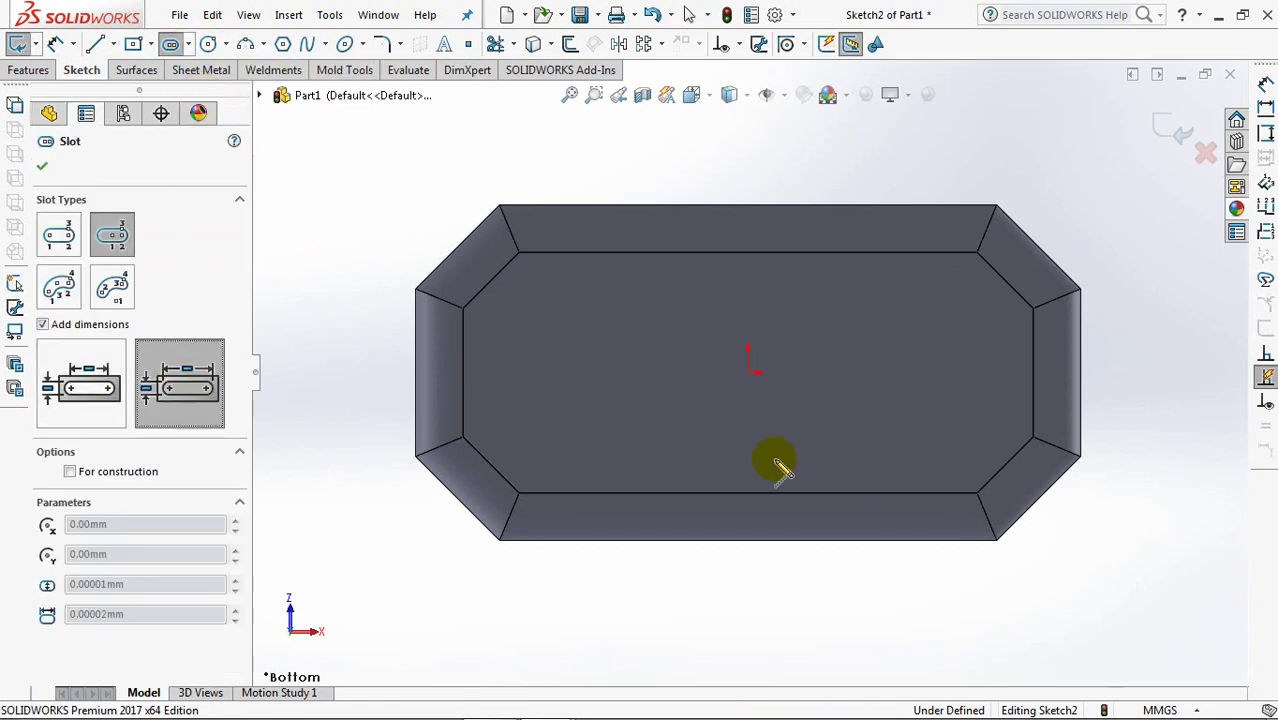
{"action": "left_click_drag", "start_coordinate": [762, 390], "coordinate": [876, 376]}
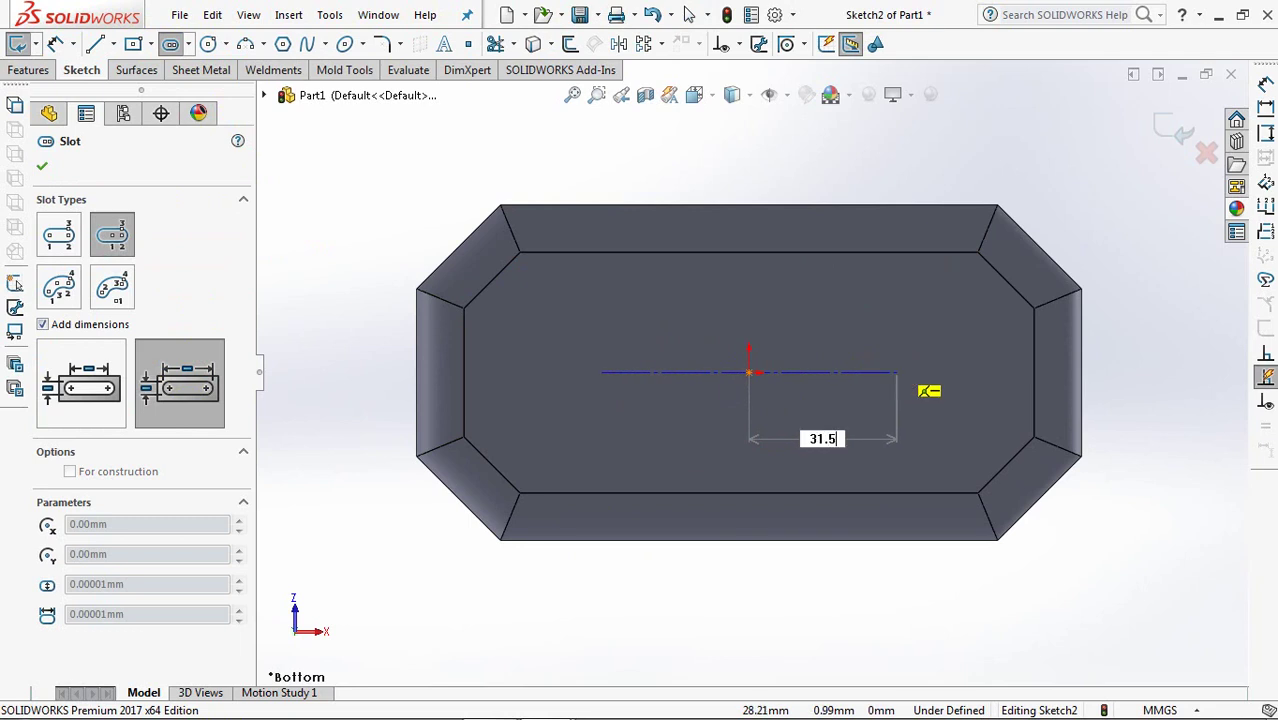
{"action": "left_click_drag", "start_coordinate": [899, 373], "coordinate": [894, 375]}
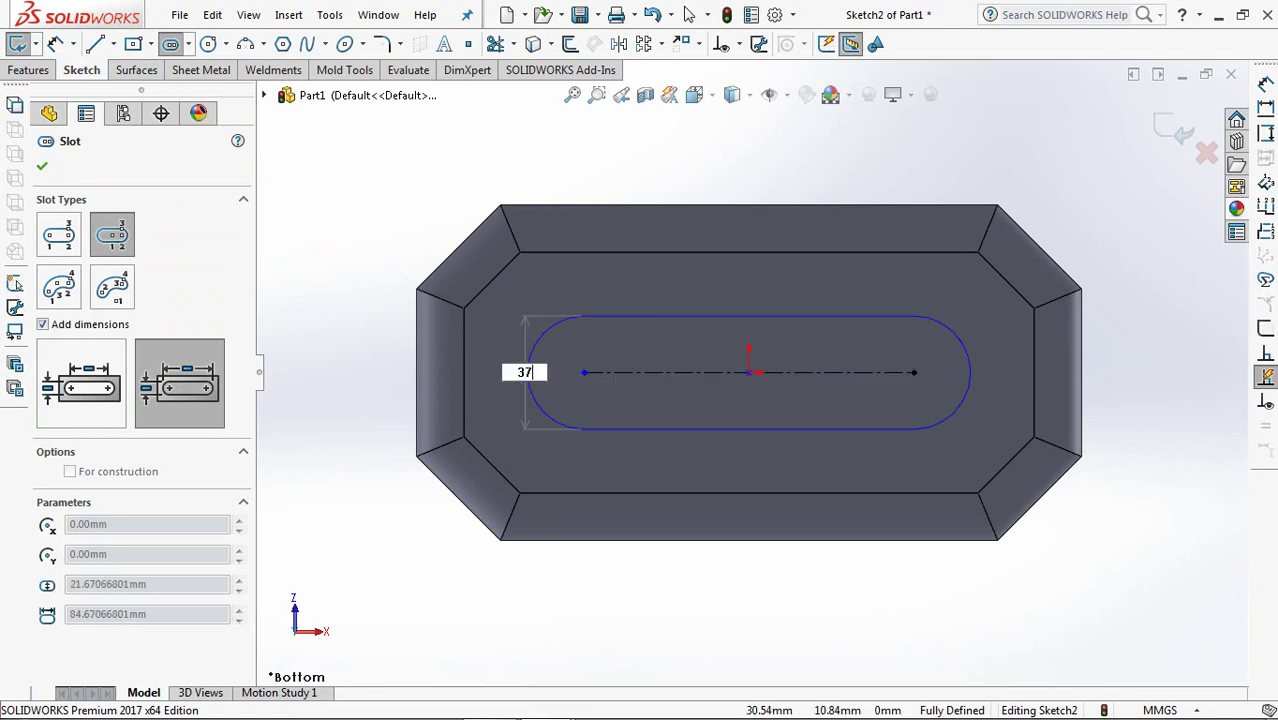
{"action": "key", "text": "Return"}
Step: Finish the slot and move its 100 and 37 dimensions clear of the part
{"action": "left_click", "coordinate": [38, 168]}
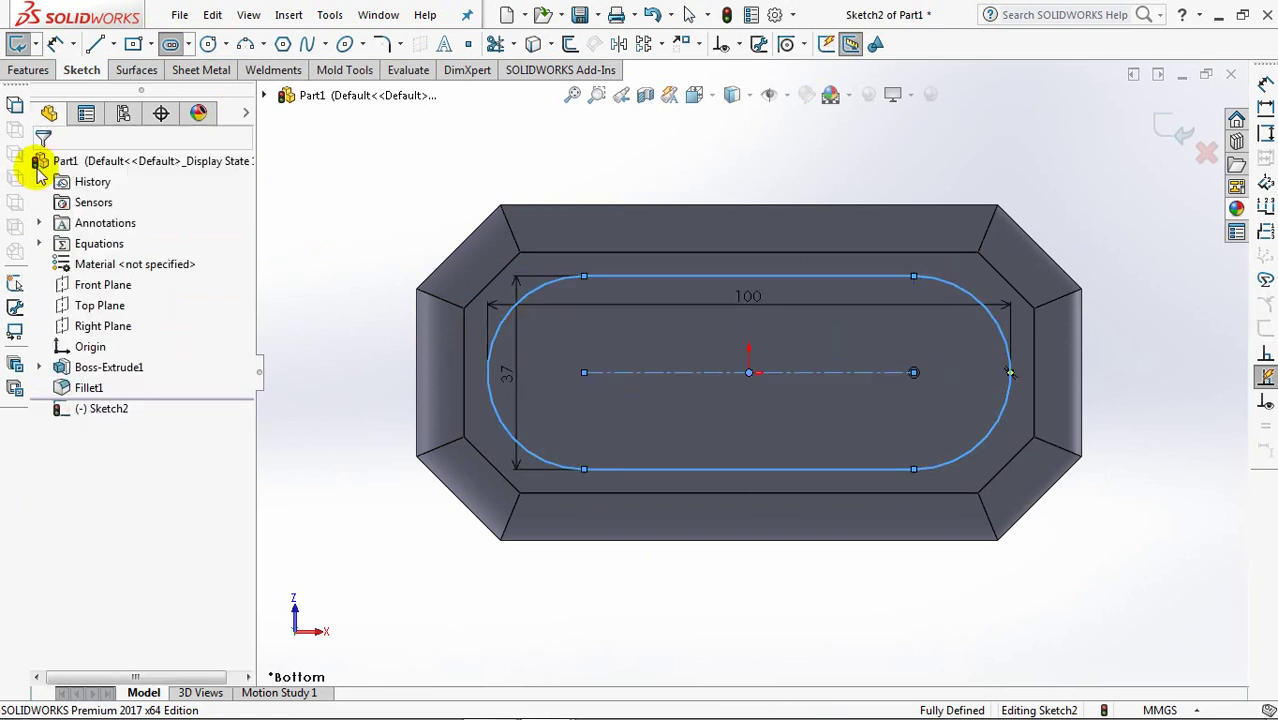
{"action": "left_click_drag", "start_coordinate": [745, 294], "coordinate": [748, 188]}
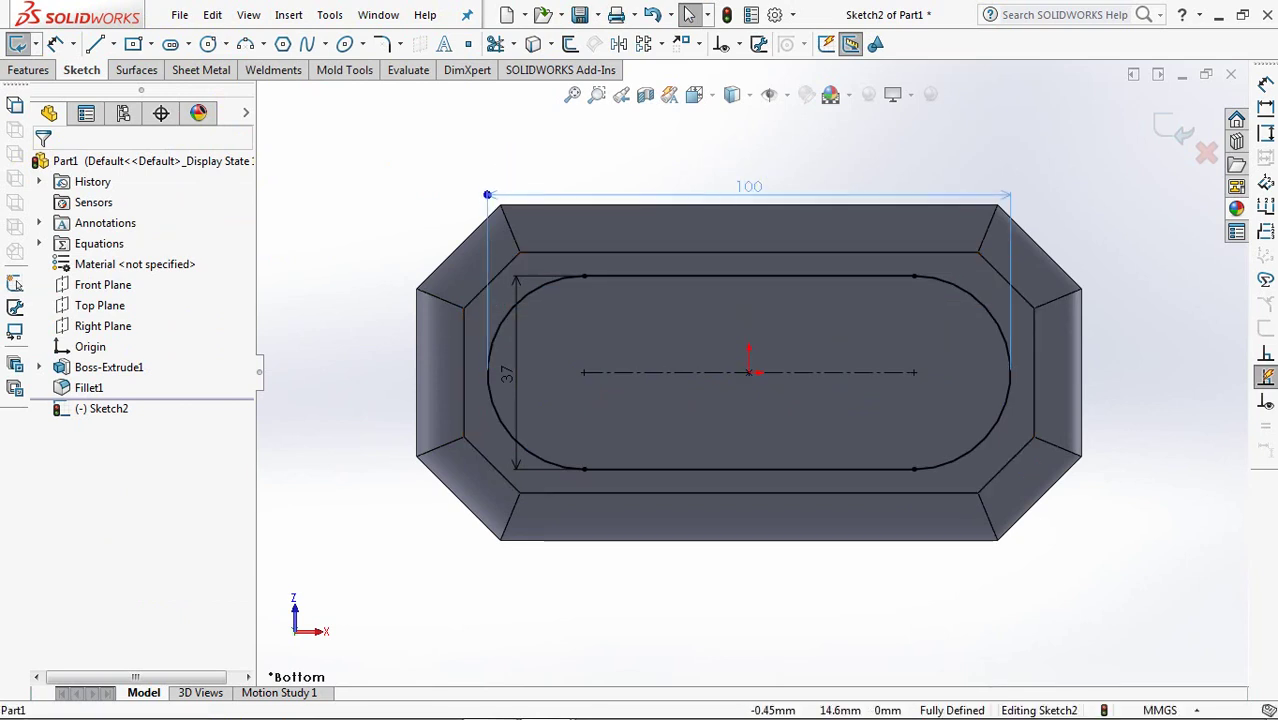
{"action": "left_click_drag", "start_coordinate": [365, 378], "coordinate": [368, 376]}
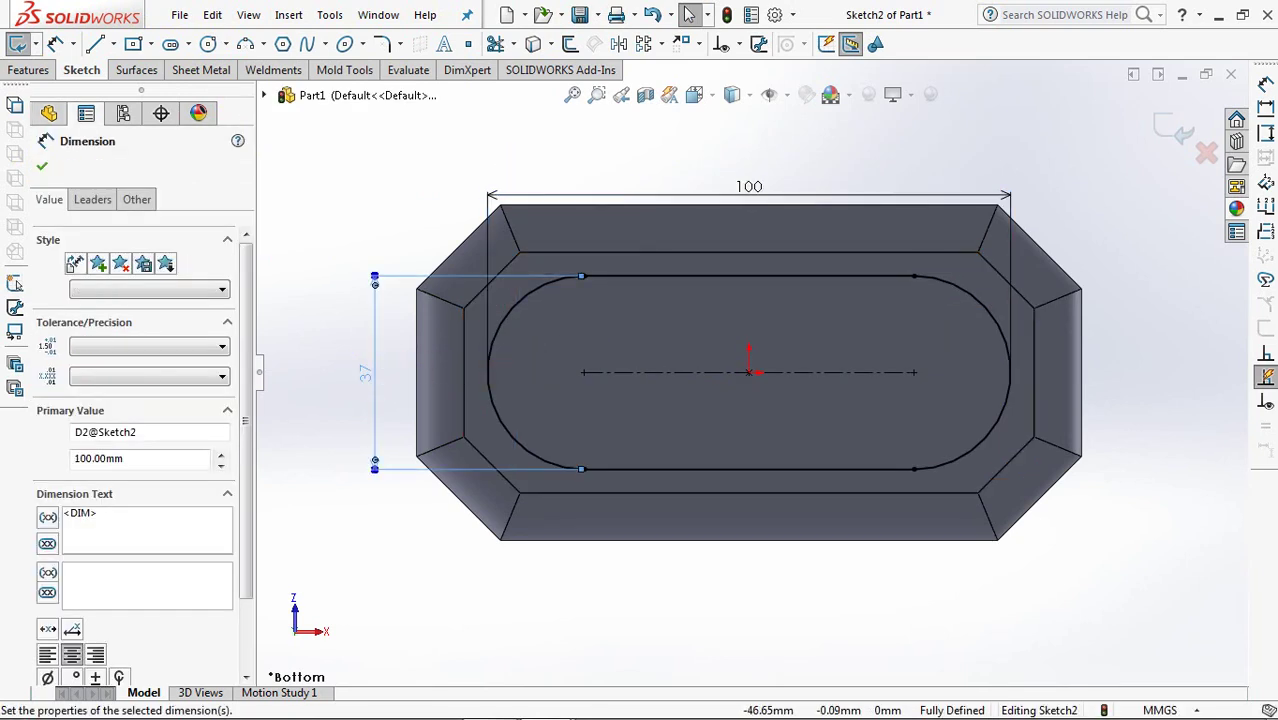
{"action": "left_click", "coordinate": [1172, 125]}
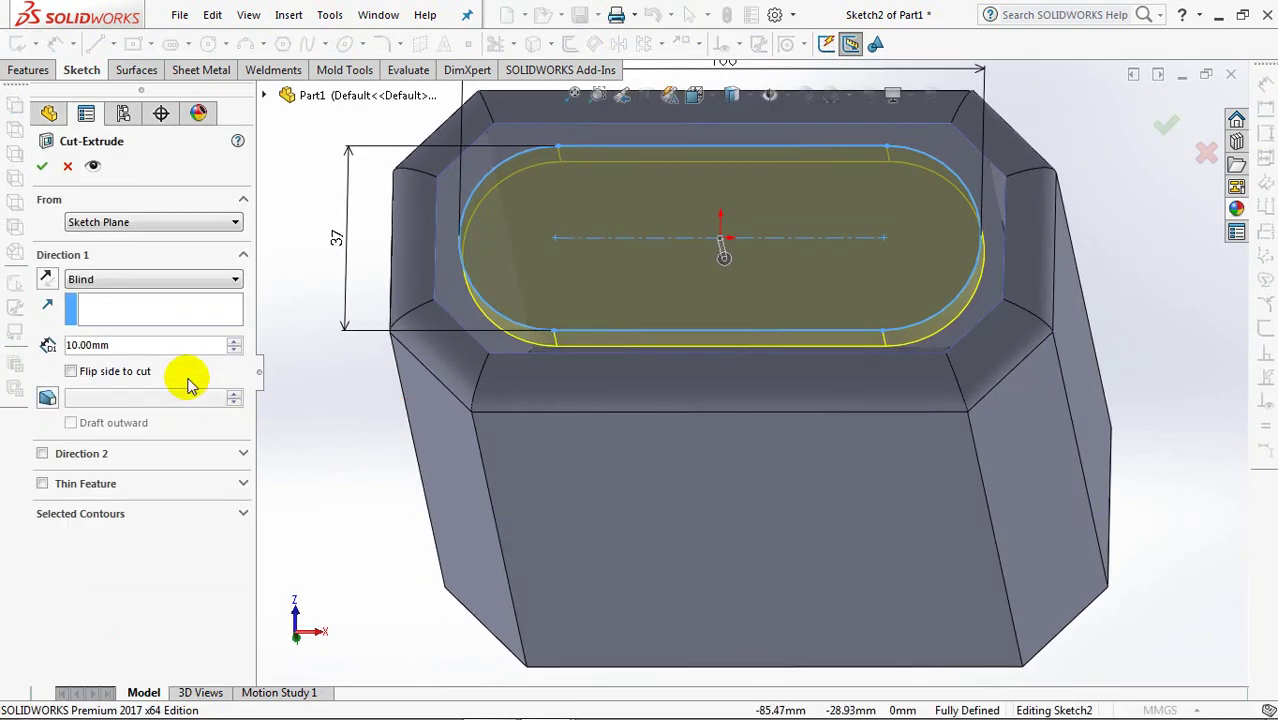
Step: Cut the slot 1 mm deep with an 85° draft, then view the part from below
{"action": "type", "text": "1"}
{"action": "key", "text": "Return"}
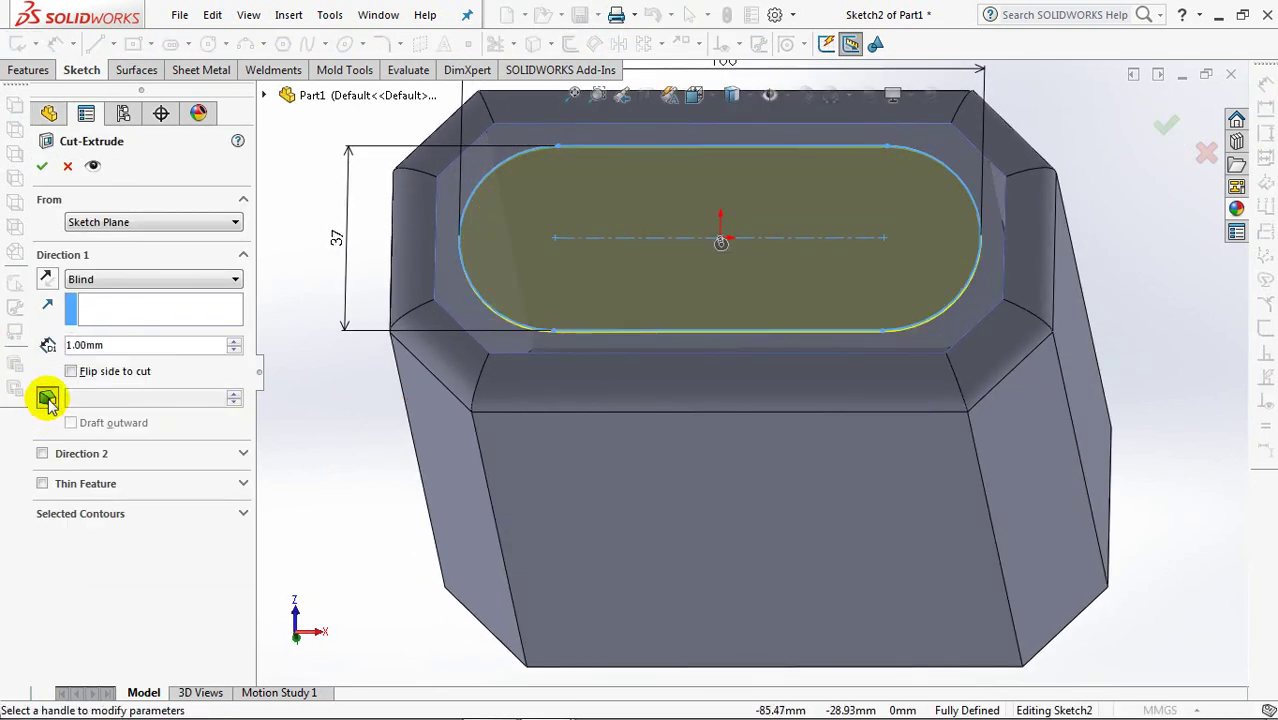
{"action": "type", "text": "85"}
{"action": "key", "text": "Tab"}
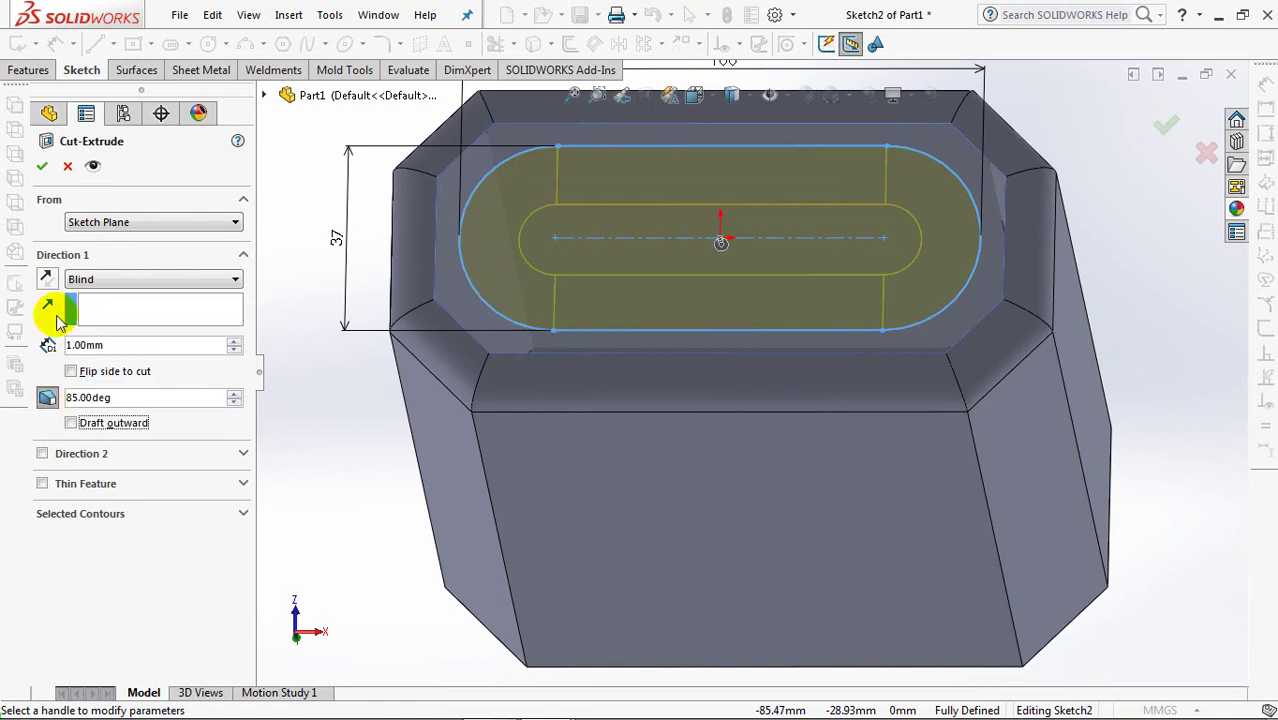
{"action": "left_click", "coordinate": [38, 168]}
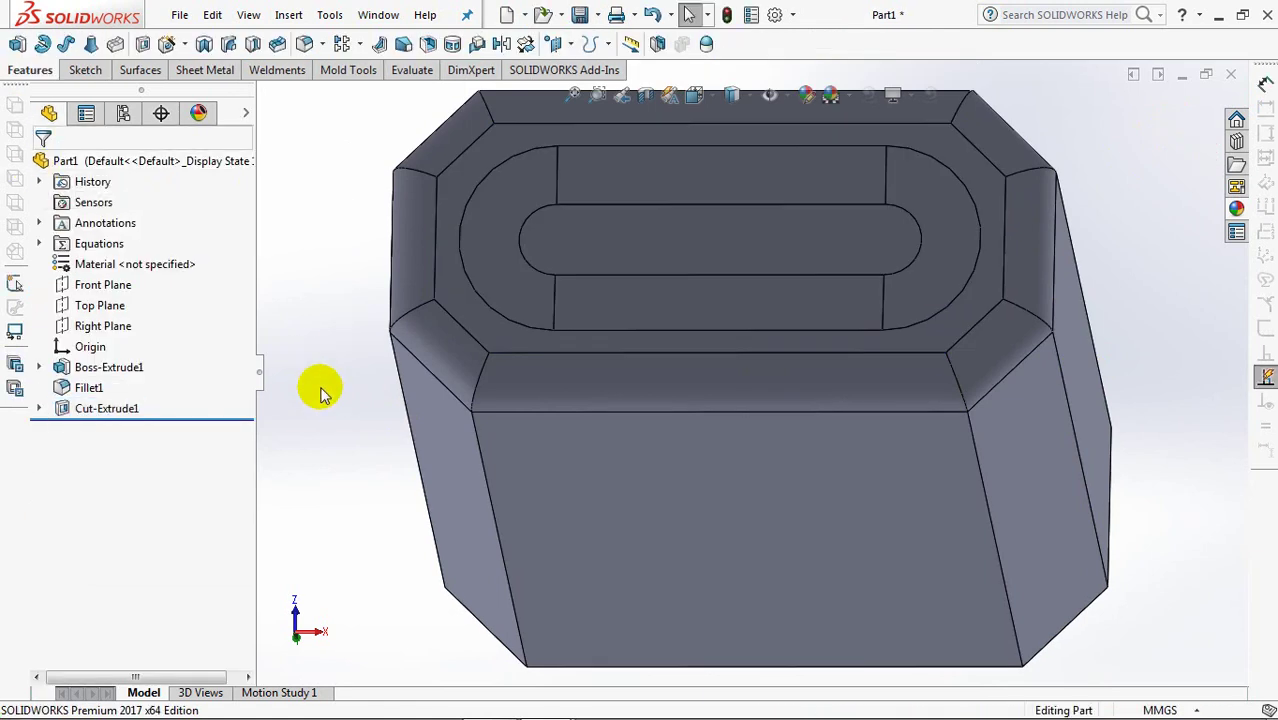
{"action": "key", "text": "ctrl+6"}
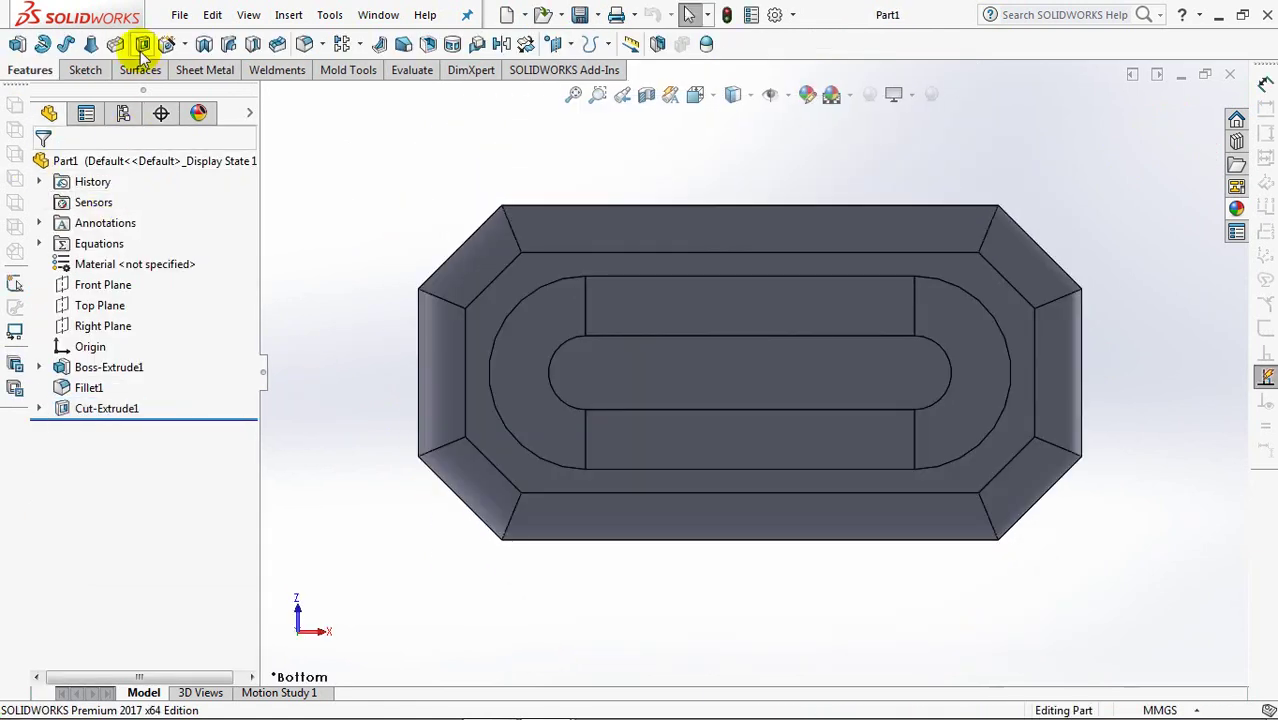
Step: Sketch a midpoint line from the origin to the part's right edge on the bottom face
{"action": "left_click", "coordinate": [140, 44]}
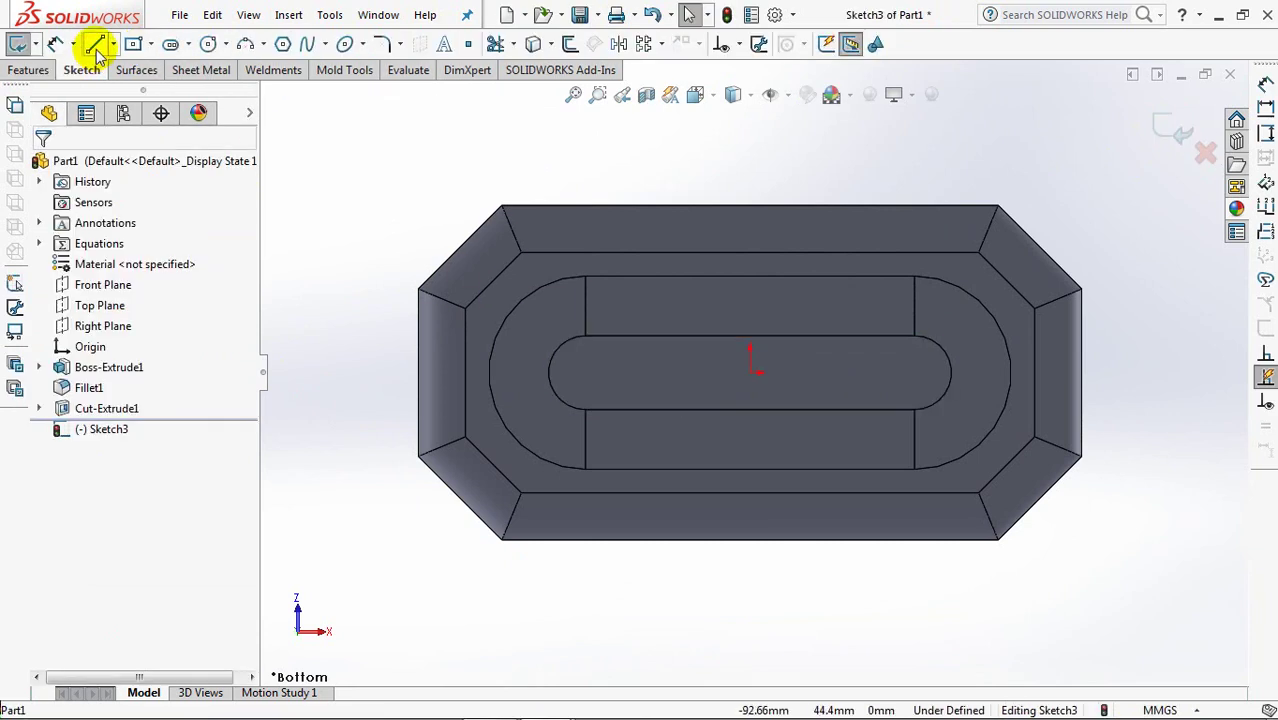
{"action": "left_click", "coordinate": [95, 43]}
{"action": "left_click", "coordinate": [72, 425]}
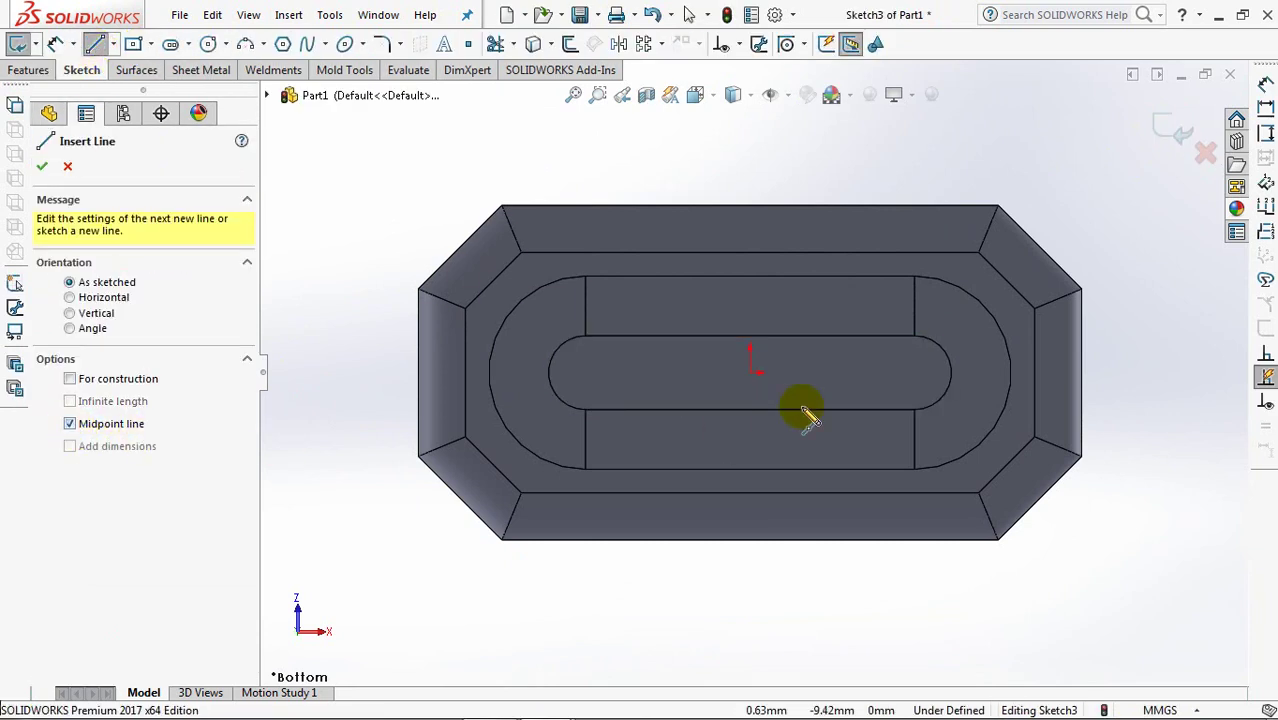
{"action": "left_click", "coordinate": [750, 373]}
{"action": "left_click", "coordinate": [1082, 372]}
Step: Set up an extruded cut from the line, Through All in the reversed direction
{"action": "left_click", "coordinate": [1175, 128]}
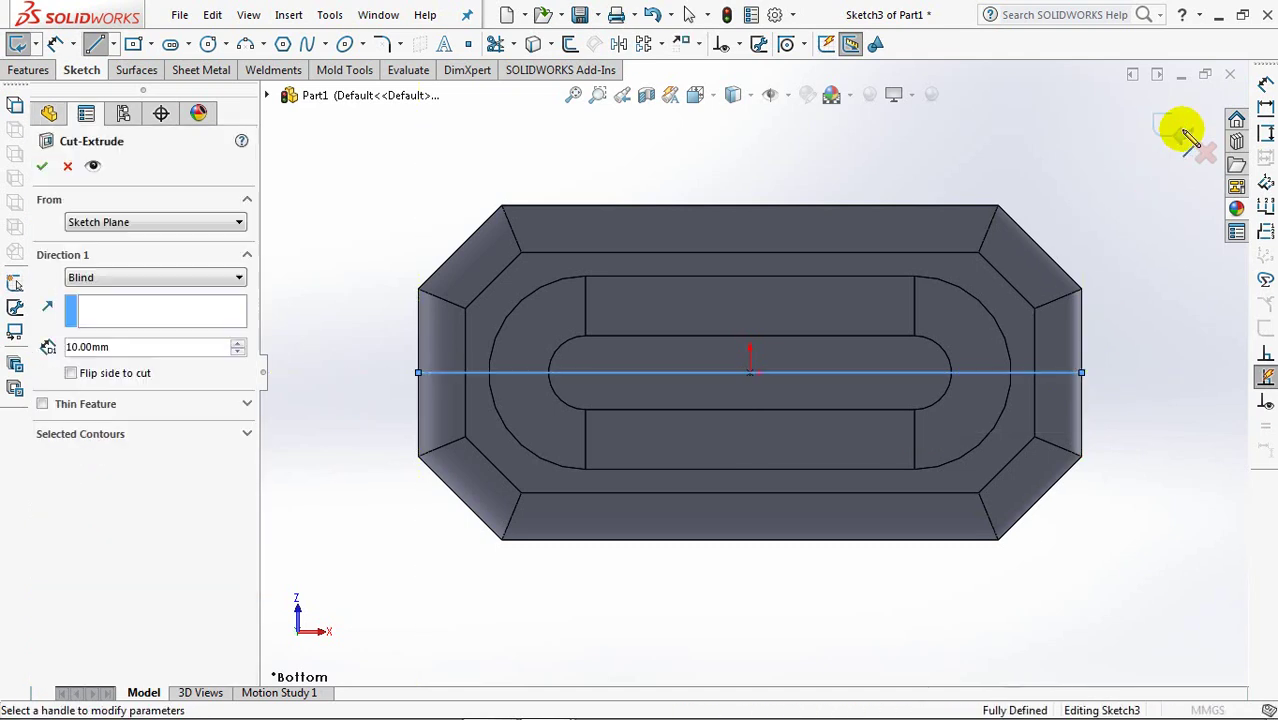
{"action": "middle_click_drag", "start_coordinate": [608, 422], "coordinate": [573, 342]}
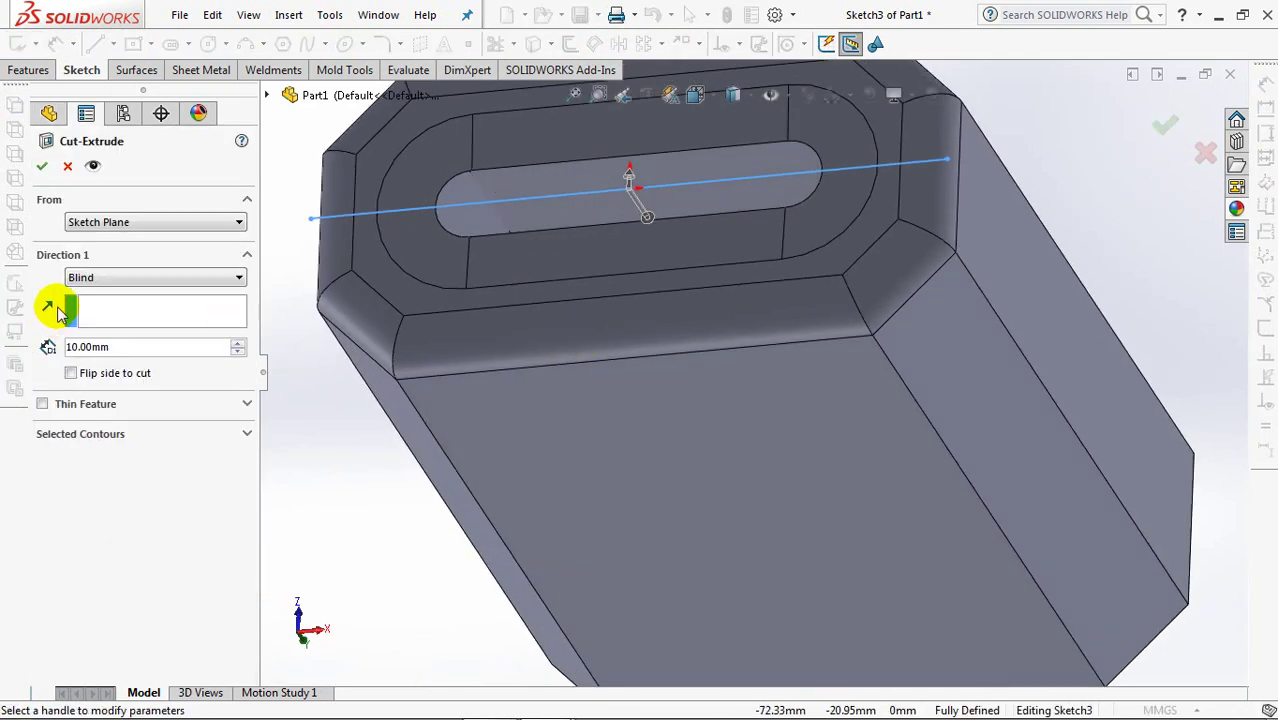
{"action": "left_click", "coordinate": [86, 277]}
{"action": "left_click", "coordinate": [88, 308]}
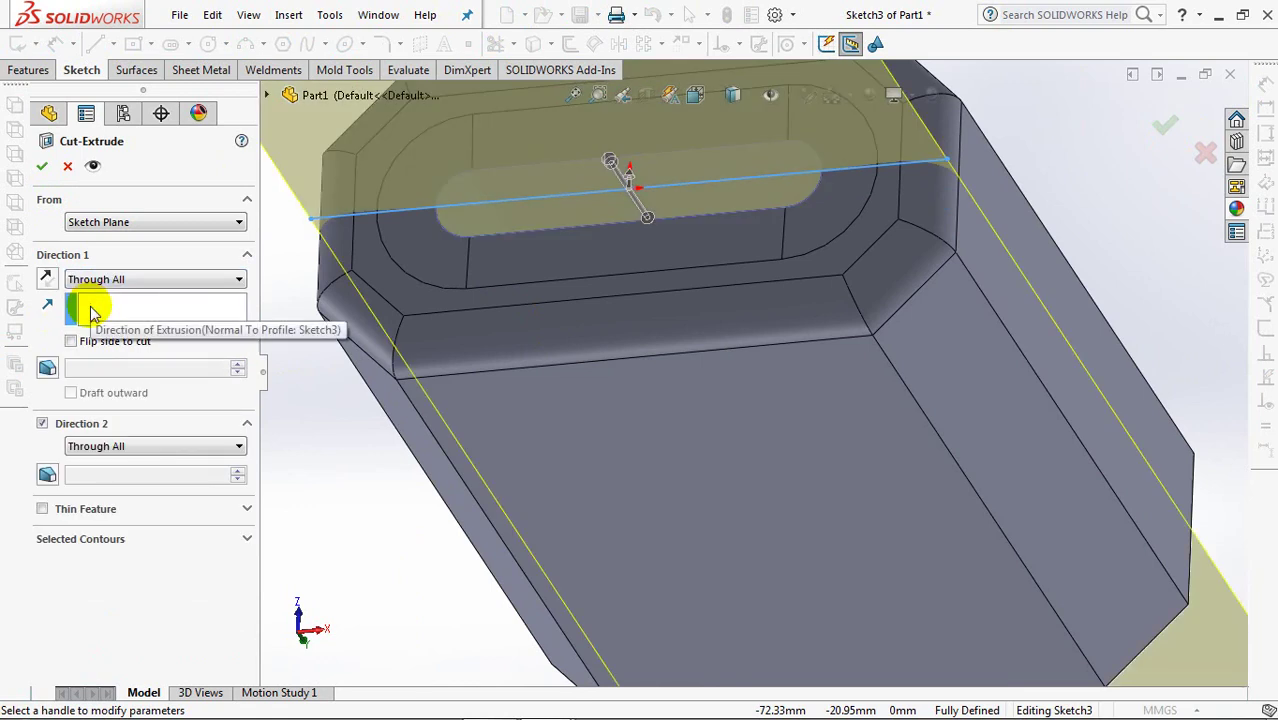
{"action": "left_click", "coordinate": [42, 424]}
{"action": "left_click", "coordinate": [46, 279]}
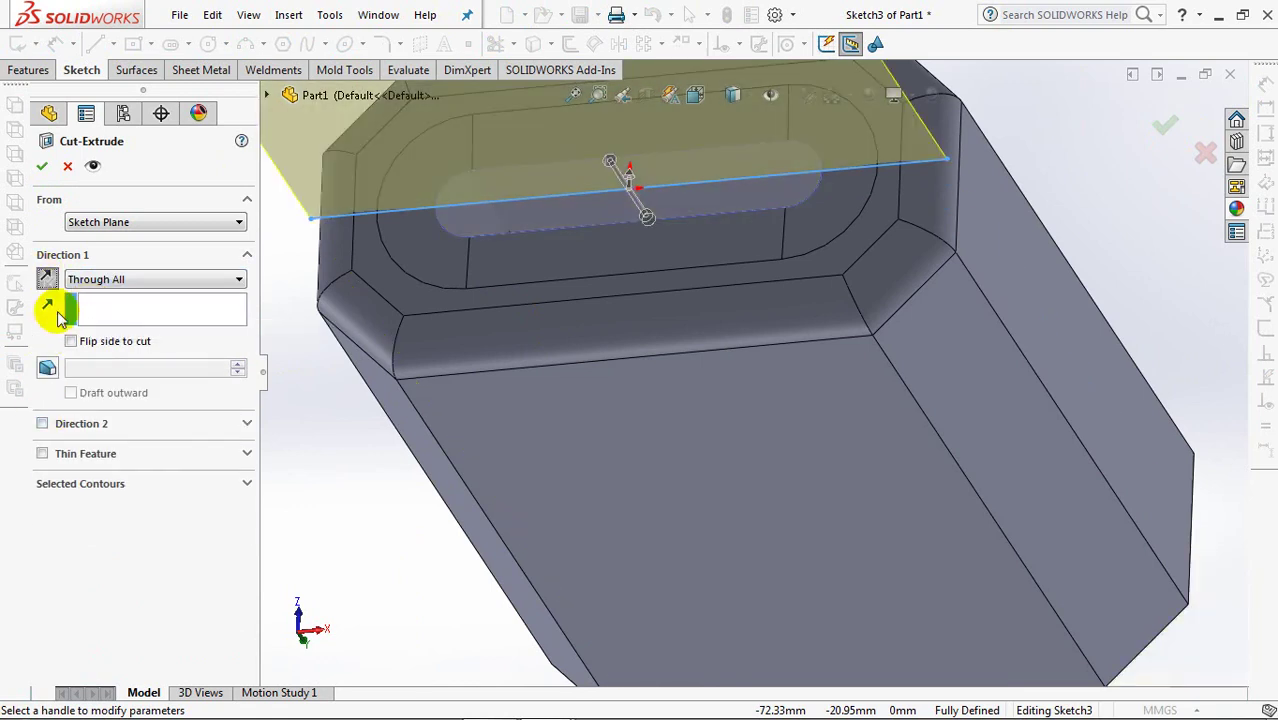
Step: Make it a 5 mm mid-plane thin cut with an 80° outward draft
{"action": "left_click", "coordinate": [43, 454]}
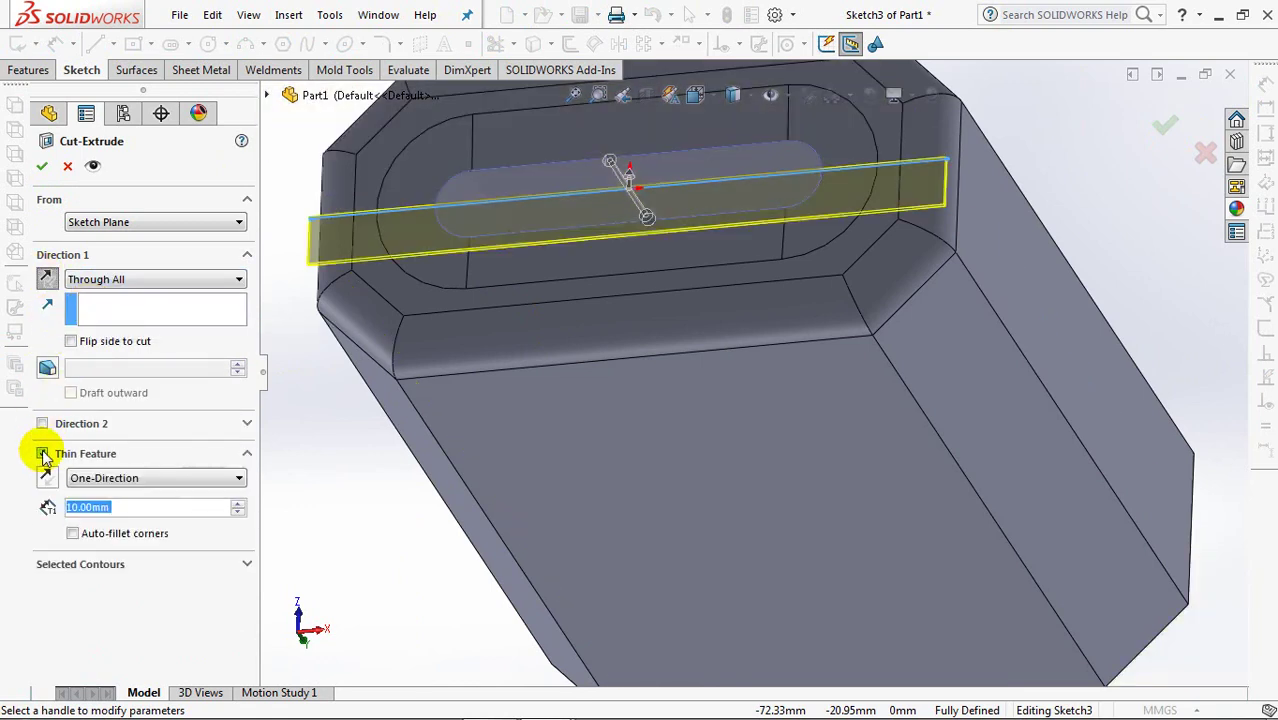
{"action": "type", "text": "5"}
{"action": "left_click", "coordinate": [85, 478]}
{"action": "left_click", "coordinate": [90, 503]}
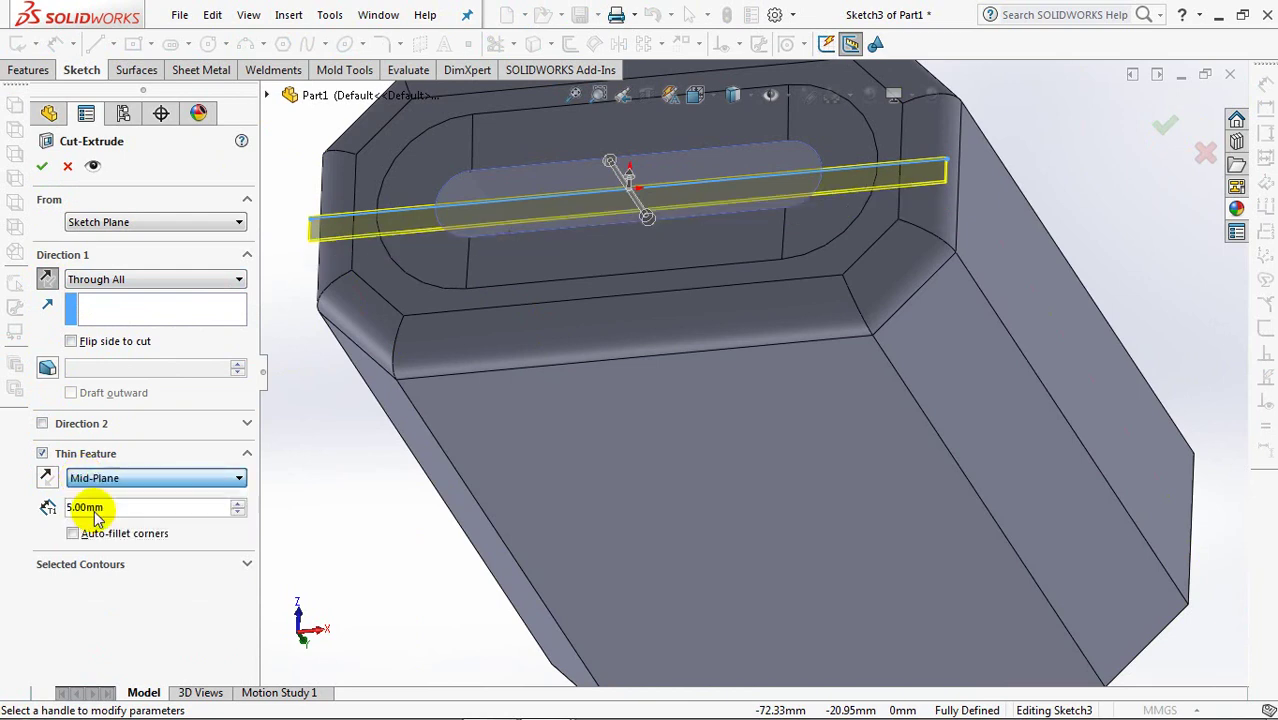
{"action": "left_click", "coordinate": [47, 368]}
{"action": "left_click", "coordinate": [74, 394]}
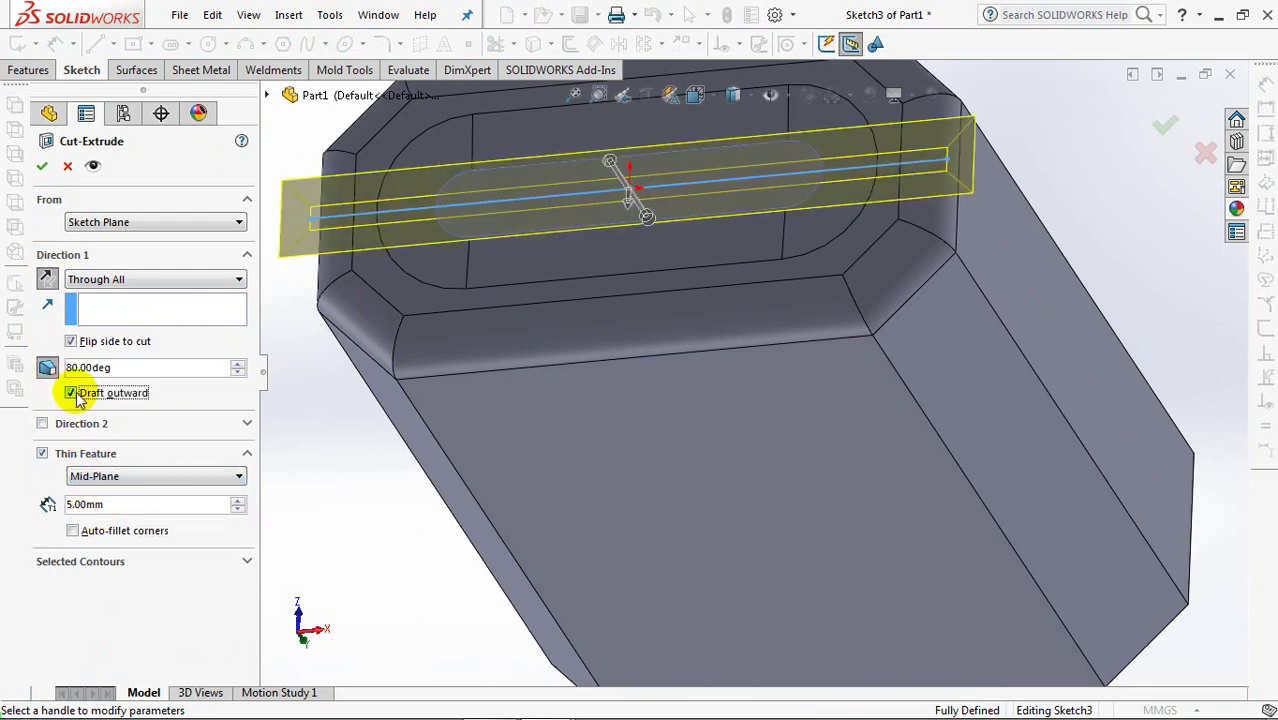
{"action": "left_click", "coordinate": [42, 168]}
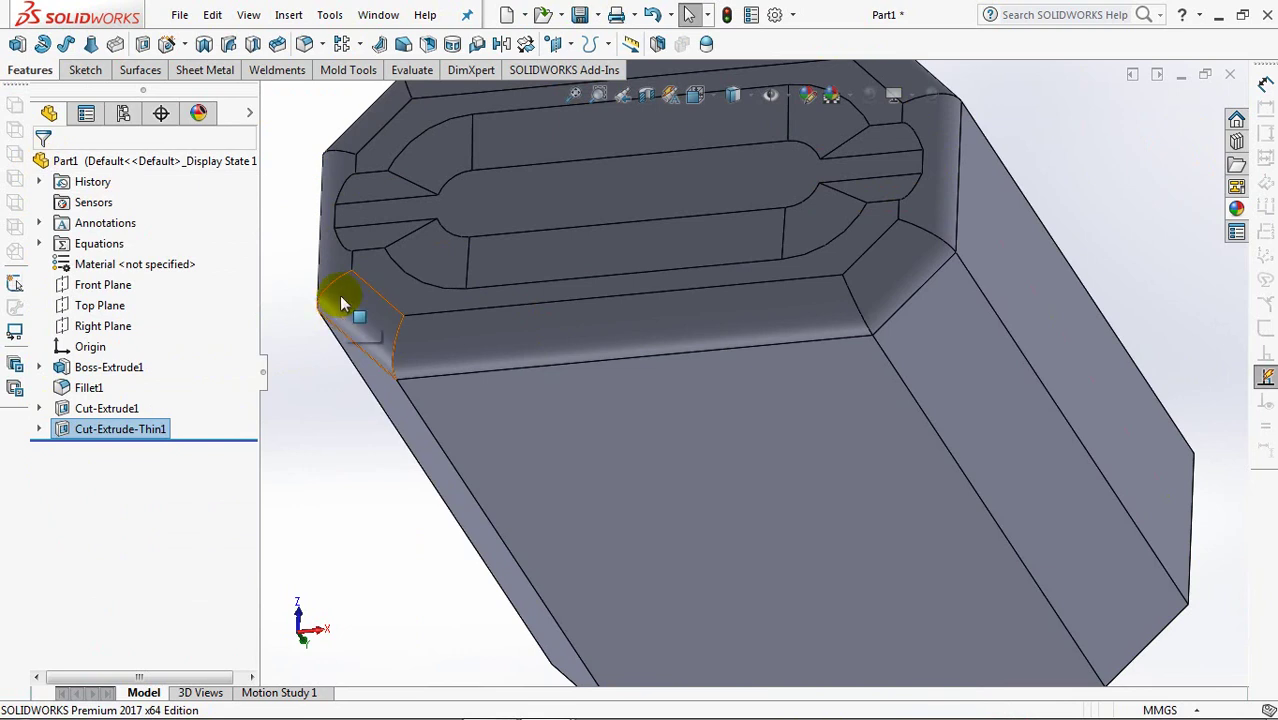
Step: Draw a horizontal line across the part in a new Front Plane sketch
{"action": "key", "text": "ctrl+7"}
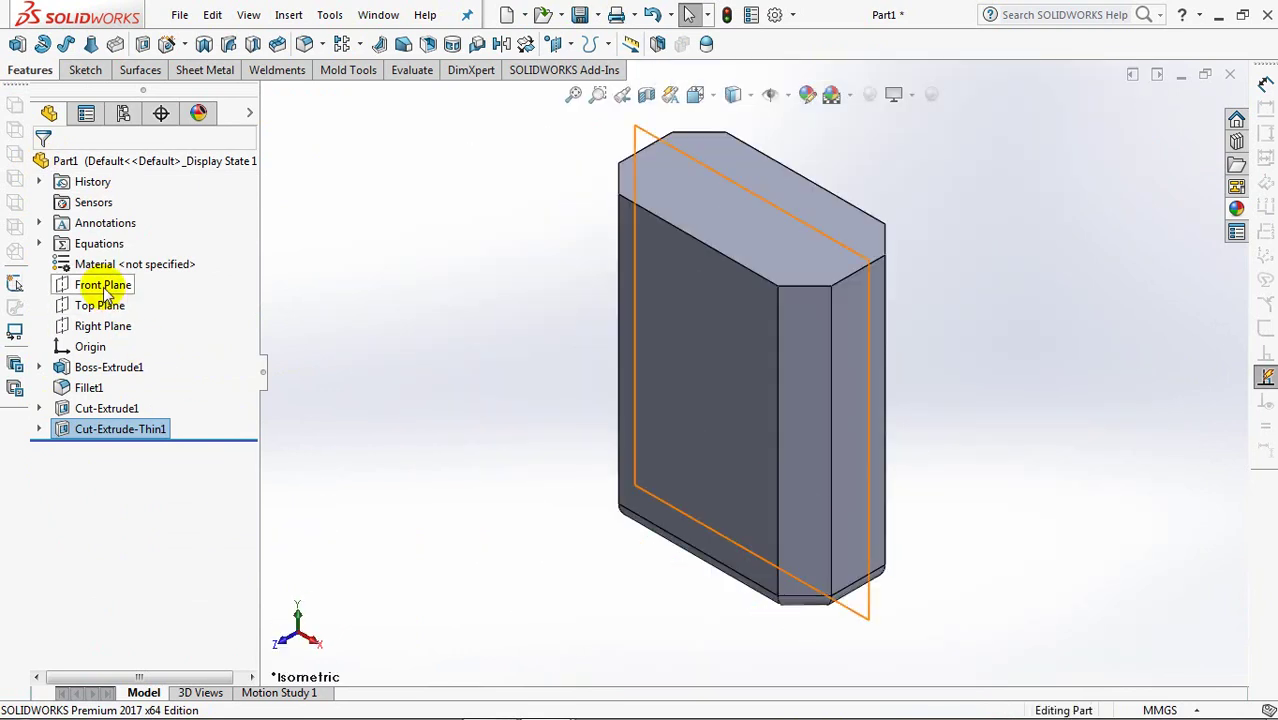
{"action": "left_click", "coordinate": [100, 285]}
{"action": "left_click", "coordinate": [158, 261]}
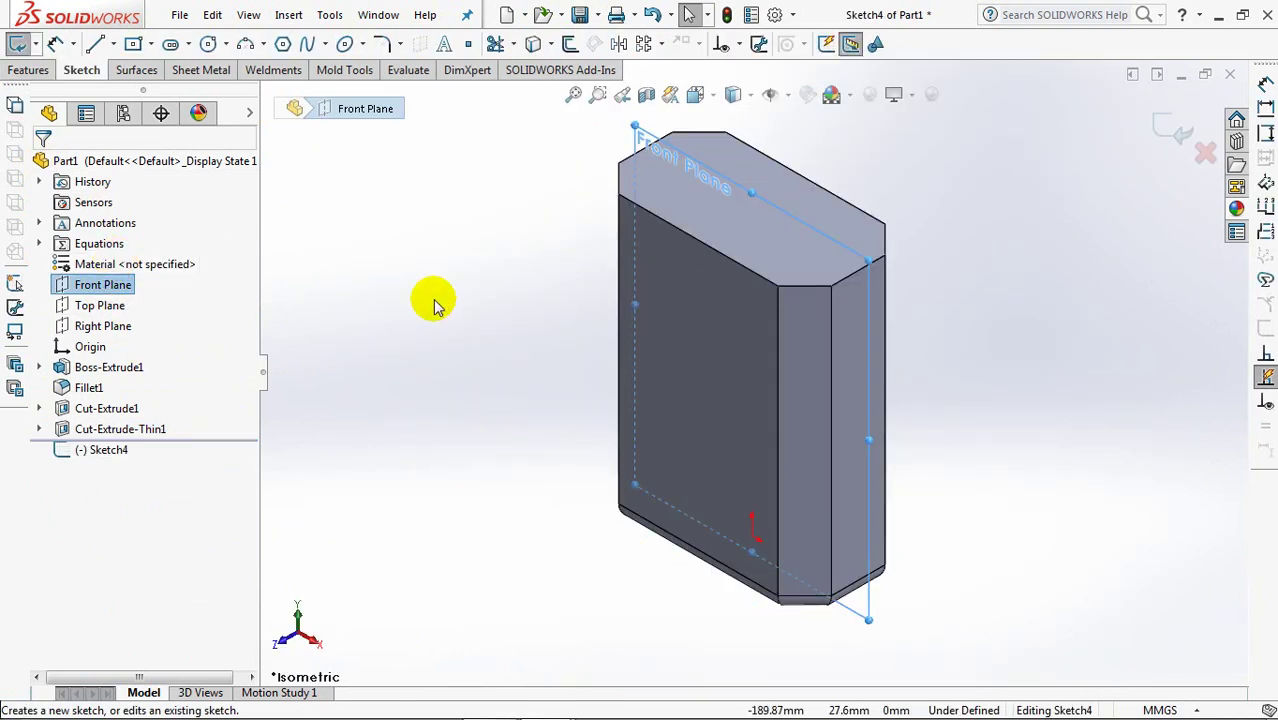
{"action": "key", "text": "ctrl+8"}
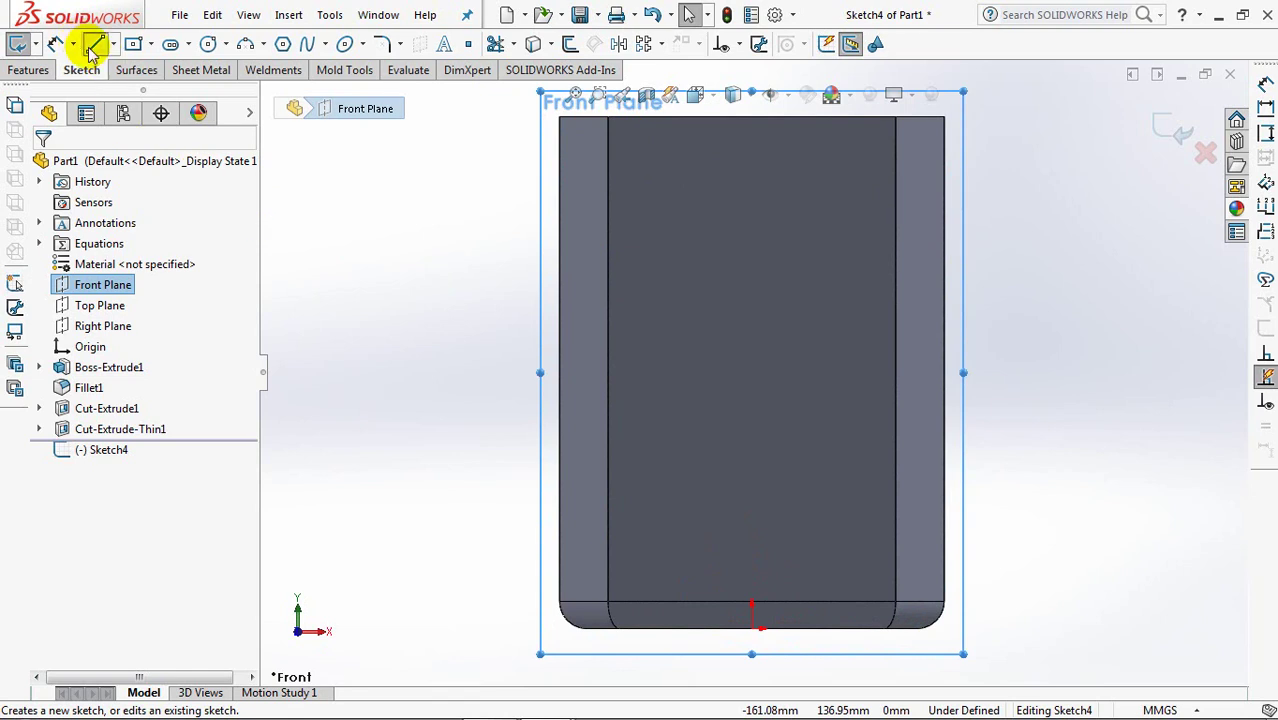
{"action": "left_click", "coordinate": [94, 46]}
{"action": "left_click", "coordinate": [559, 233]}
{"action": "left_click", "coordinate": [943, 233]}
{"action": "right_click", "coordinate": [943, 234]}
{"action": "left_click", "coordinate": [970, 248]}
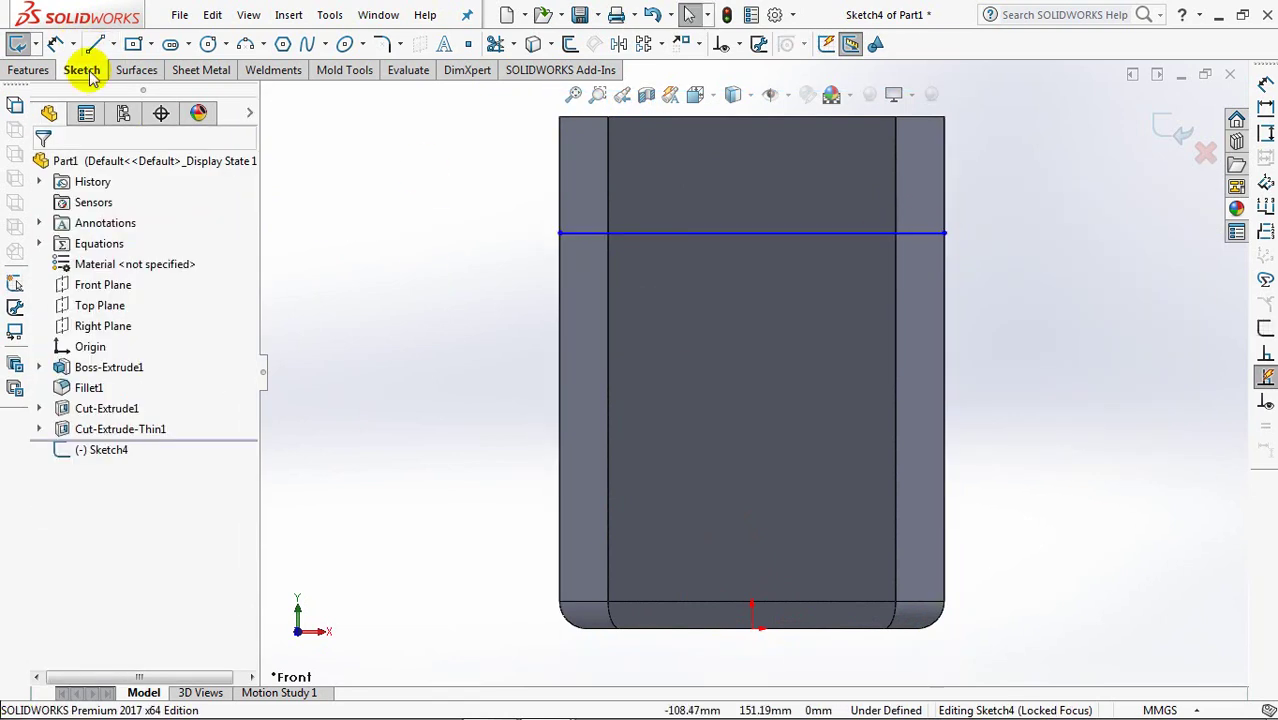
Step: Dimension the line 120 mm above the bottom edge and exit the sketch
{"action": "left_click", "coordinate": [641, 236]}
{"action": "left_click", "coordinate": [756, 628]}
{"action": "left_click", "coordinate": [450, 440]}
{"action": "type", "text": "120.00mm"}
{"action": "left_click", "coordinate": [364, 426]}
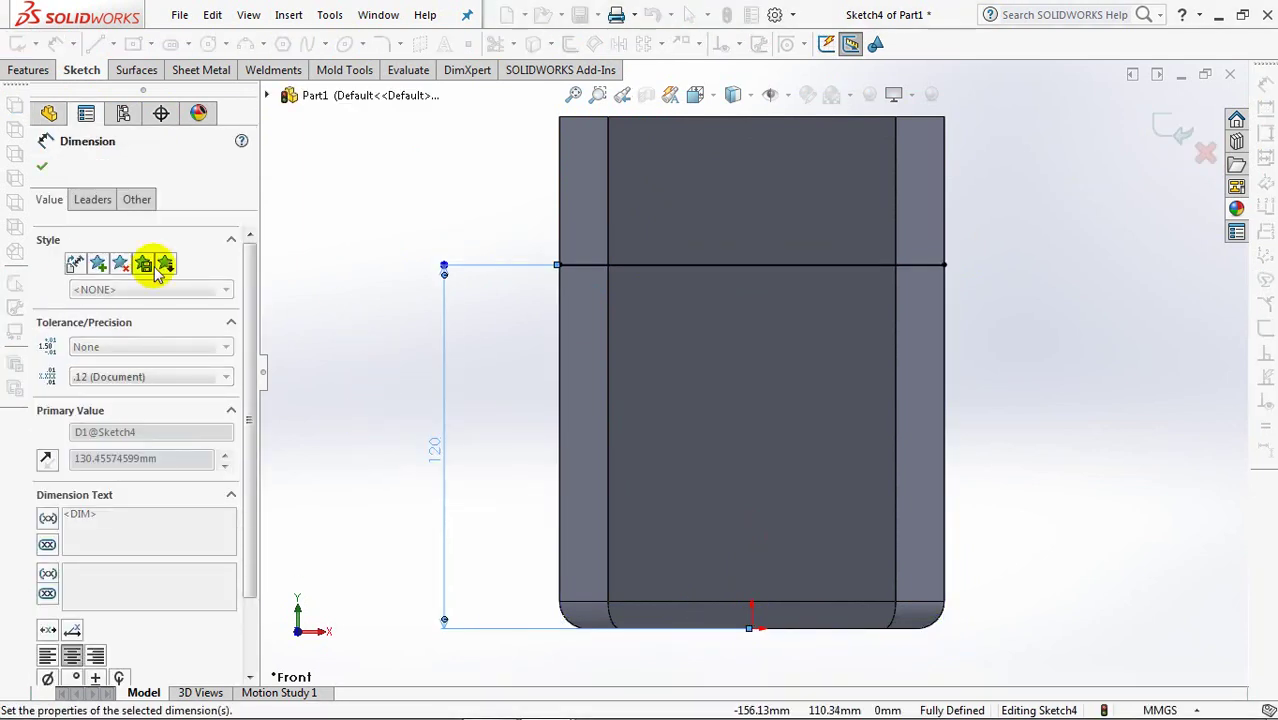
{"action": "left_click", "coordinate": [45, 170]}
{"action": "left_click", "coordinate": [1172, 128]}
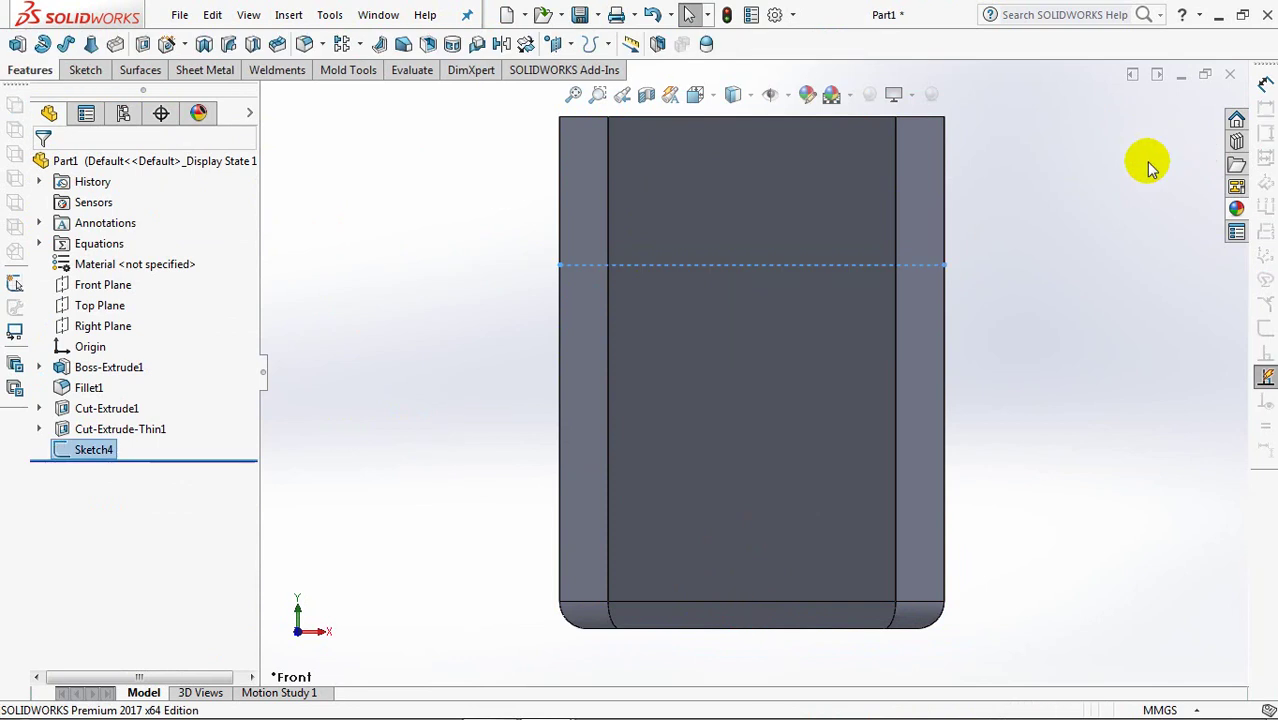
Step: Project the sketch as a Split Line onto three side faces of the block
{"action": "left_click", "coordinate": [605, 44]}
{"action": "left_click", "coordinate": [617, 68]}
{"action": "left_click", "coordinate": [593, 215]}
{"action": "left_click", "coordinate": [629, 224]}
{"action": "mouse_move", "coordinate": [629, 224]}
{"action": "middle_mouse_down"}
{"action": "mouse_move", "coordinate": [697, 330]}
{"action": "mouse_move", "coordinate": [747, 508]}
{"action": "middle_mouse_up"}
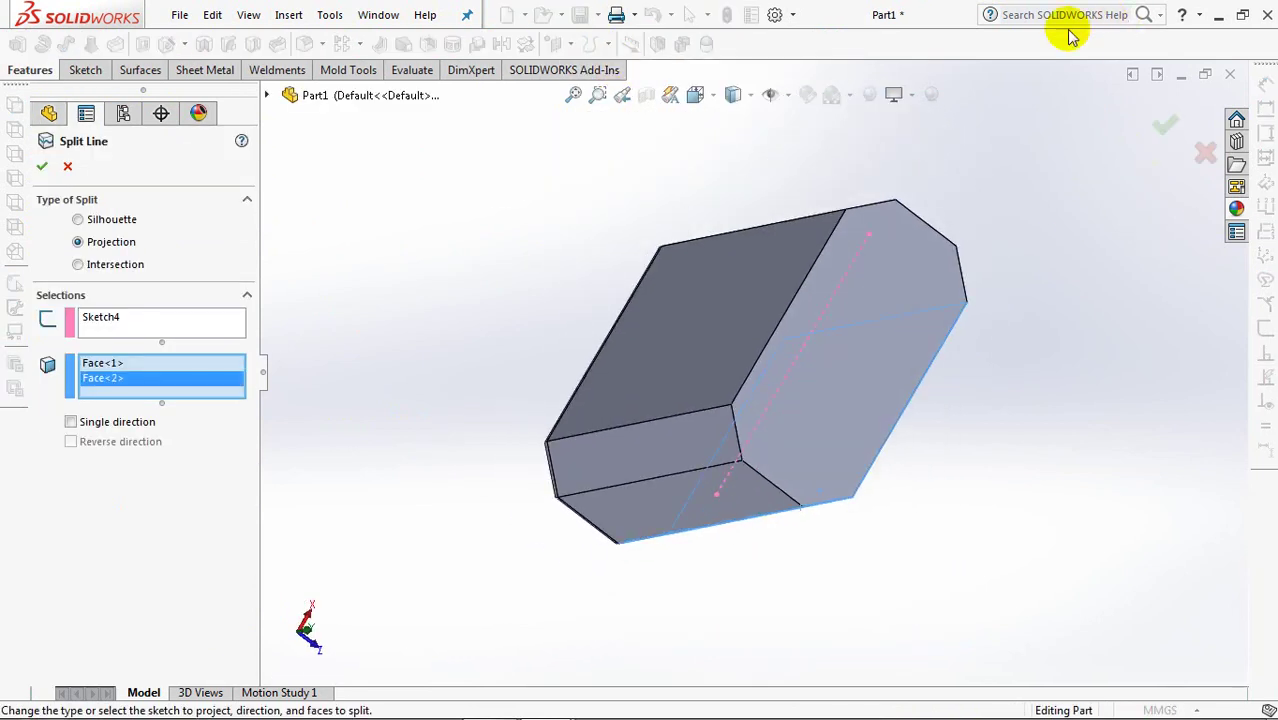
{"action": "left_click", "coordinate": [676, 366]}
{"action": "right_click", "coordinate": [677, 367]}
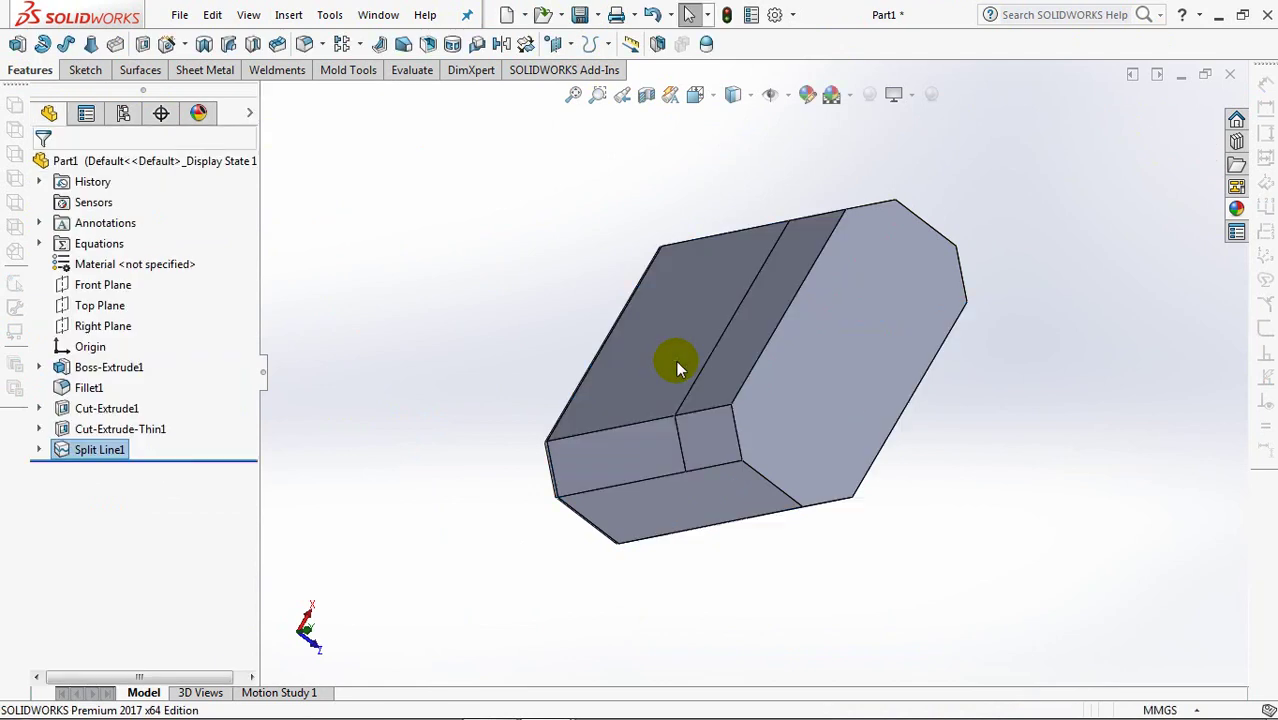
{"action": "key", "text": "ctrl+7"}
{"action": "mouse_move", "coordinate": [510, 523]}
{"action": "middle_mouse_down"}
{"action": "mouse_move", "coordinate": [590, 486]}
{"action": "mouse_move", "coordinate": [704, 558]}
{"action": "mouse_move", "coordinate": [665, 585]}
{"action": "middle_mouse_up"}
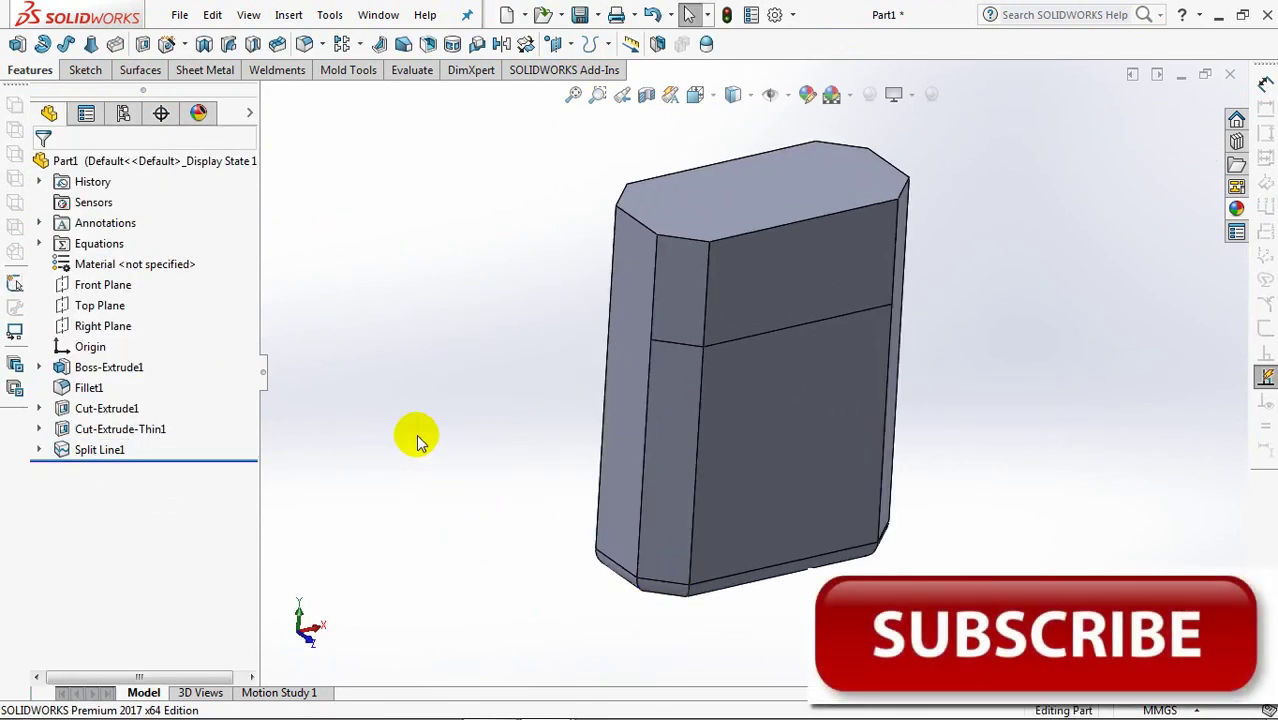
Step: Add a 30° parting-line draft on two split edges, pulled from the Top Plane
{"action": "left_click", "coordinate": [100, 305]}
{"action": "left_click", "coordinate": [403, 43]}
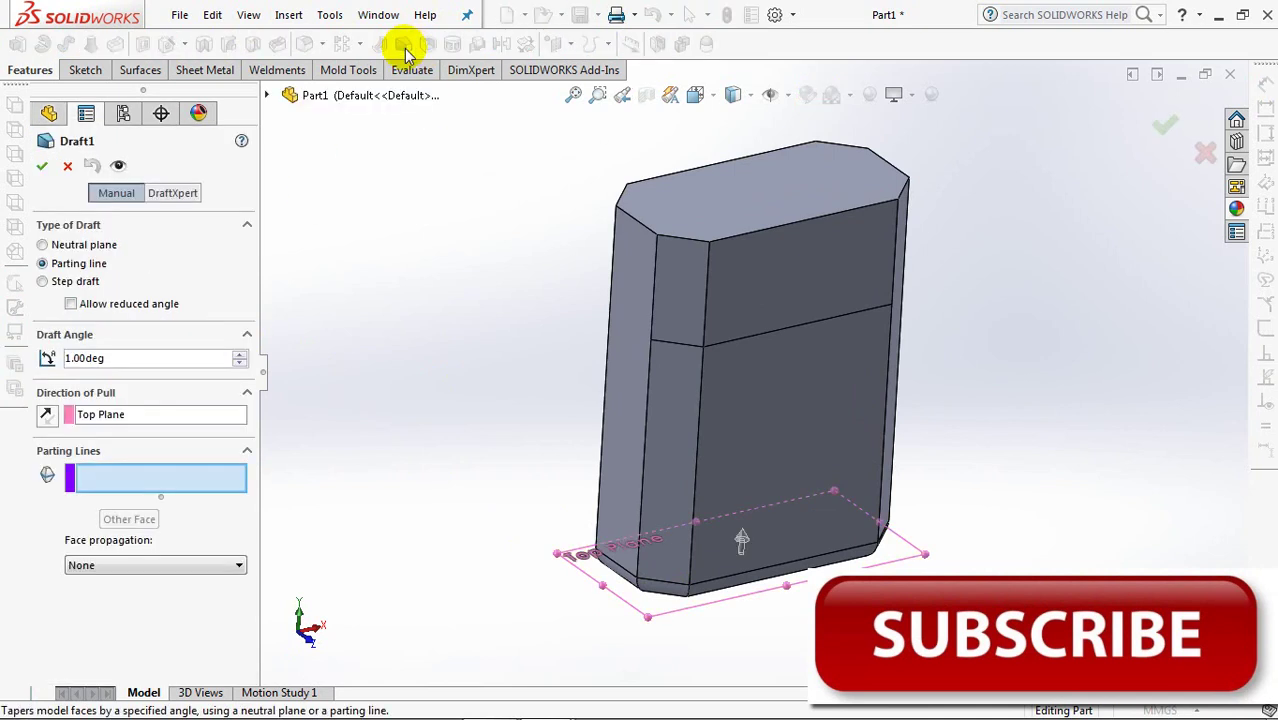
{"action": "left_click", "coordinate": [738, 337]}
{"action": "mouse_move", "coordinate": [747, 354]}
{"action": "middle_mouse_down"}
{"action": "mouse_move", "coordinate": [833, 428]}
{"action": "mouse_move", "coordinate": [741, 357]}
{"action": "middle_mouse_up"}
{"action": "left_click", "coordinate": [741, 357]}
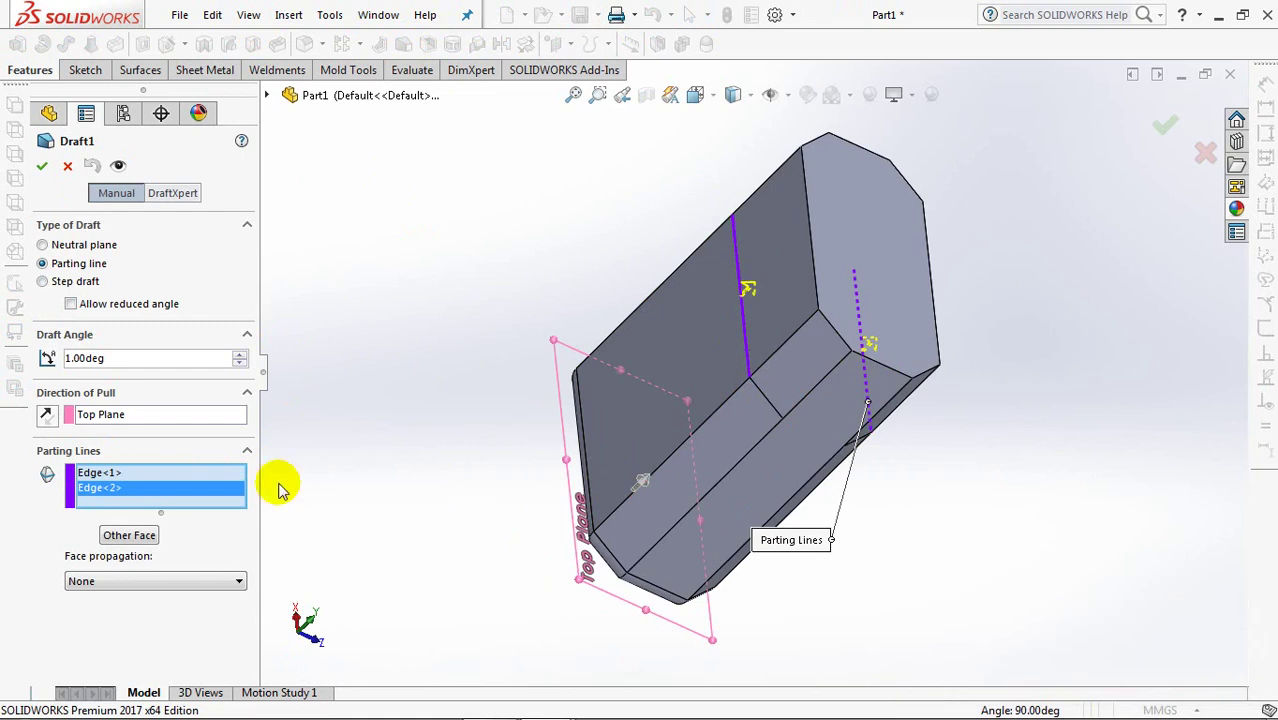
{"action": "type", "text": "30"}
{"action": "key", "text": "Return"}
{"action": "mouse_move", "coordinate": [479, 506]}
{"action": "middle_mouse_down"}
{"action": "mouse_move", "coordinate": [441, 430]}
{"action": "mouse_move", "coordinate": [361, 375]}
{"action": "middle_mouse_up"}
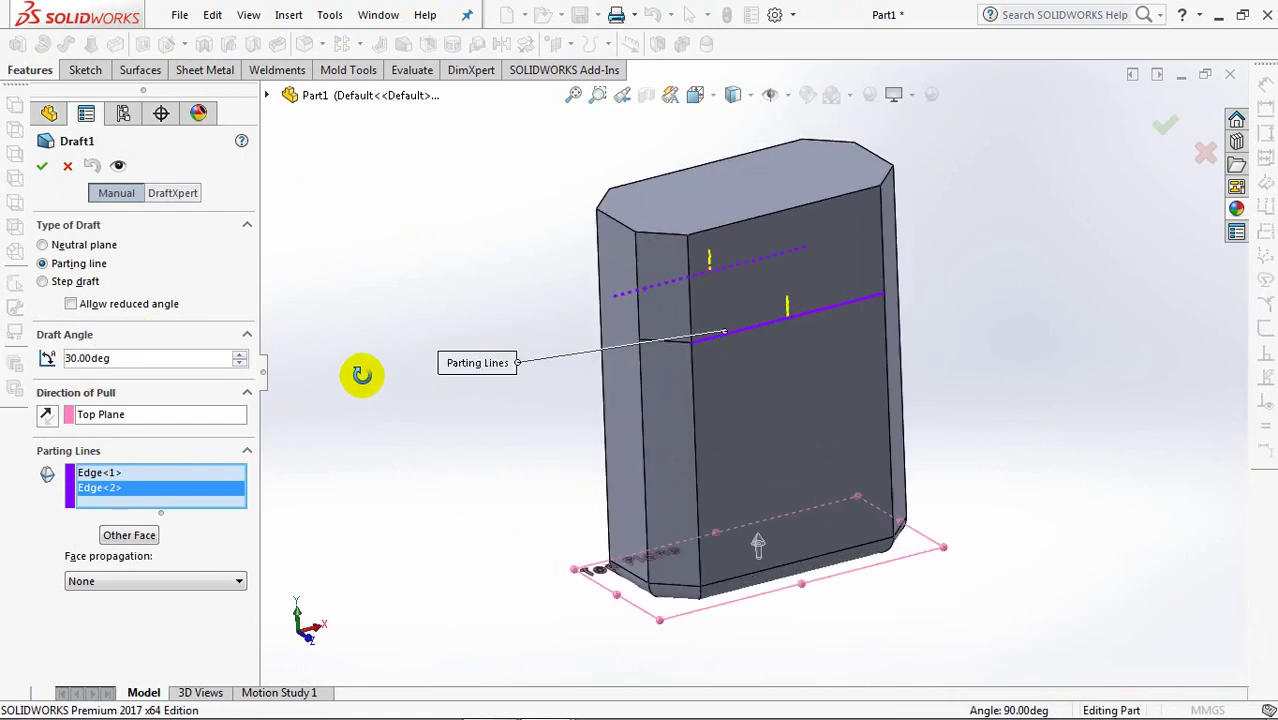
{"action": "left_click", "coordinate": [41, 168]}
Step: Add a second 15° parting-line draft on the opposite split edges
{"action": "left_click", "coordinate": [100, 305]}
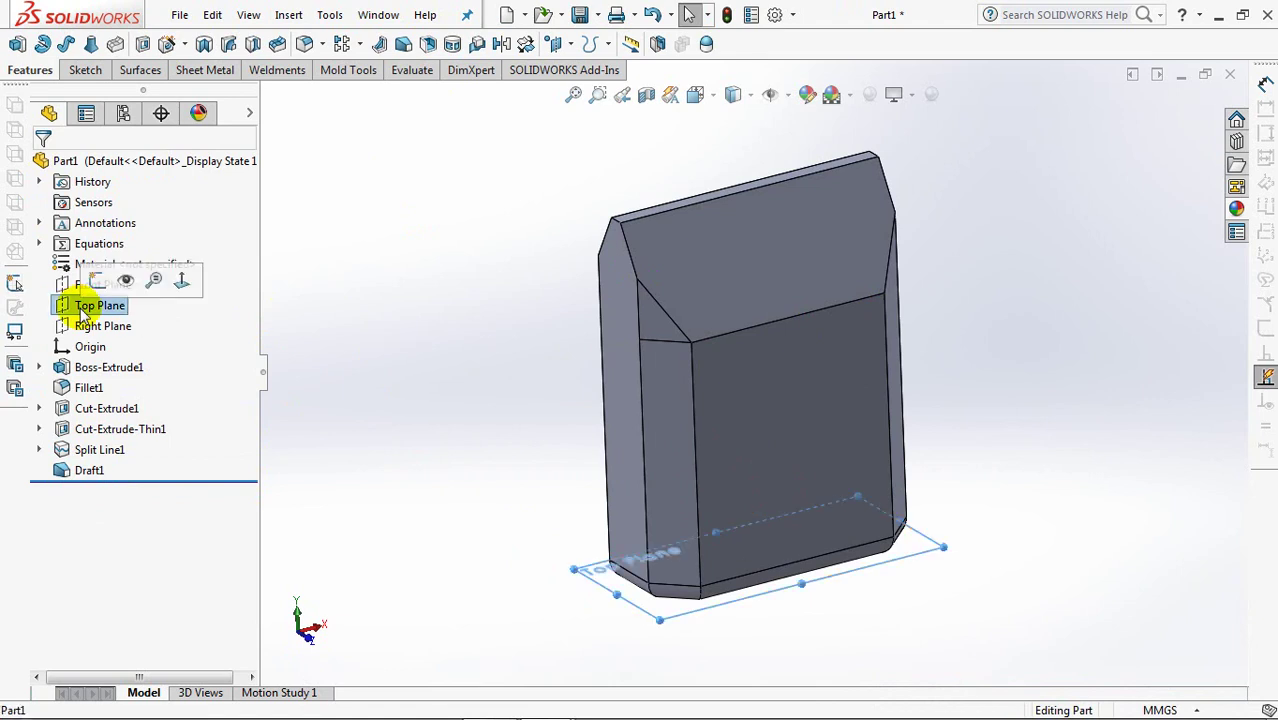
{"action": "left_click", "coordinate": [403, 44]}
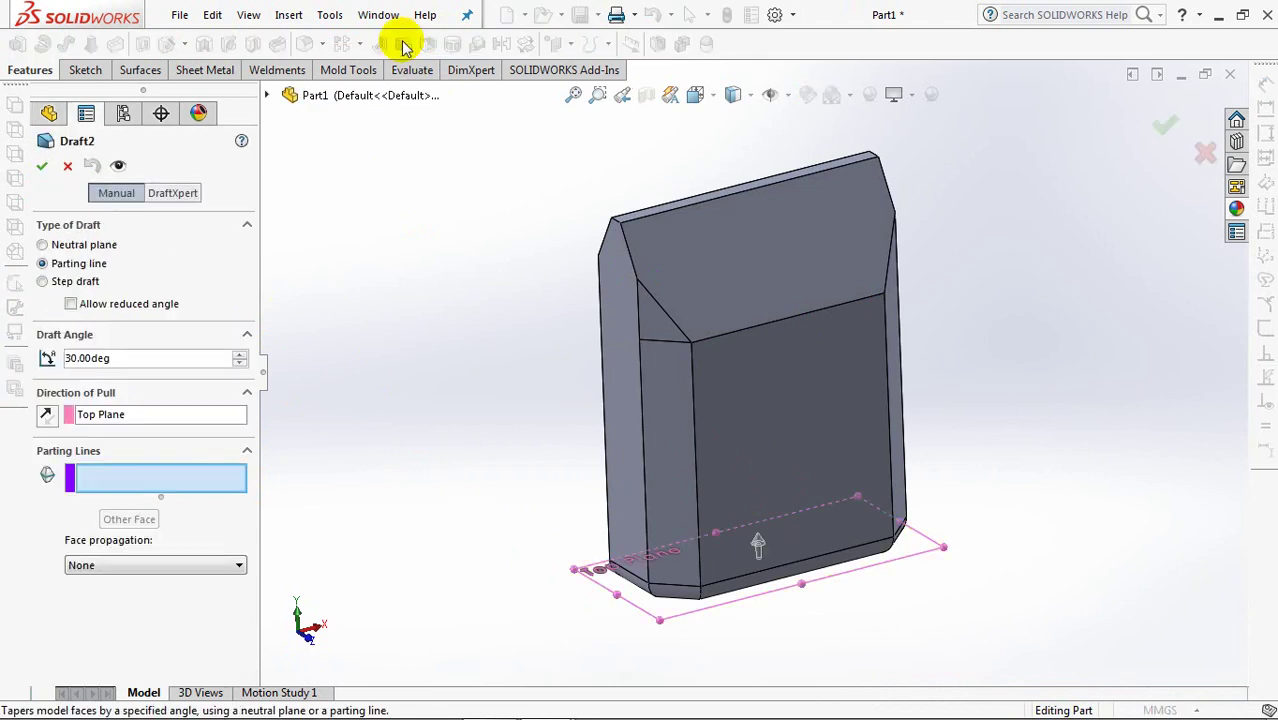
{"action": "left_click", "coordinate": [660, 348]}
{"action": "middle_click_drag", "start_coordinate": [579, 379], "coordinate": [713, 399]}
{"action": "left_click", "coordinate": [724, 377]}
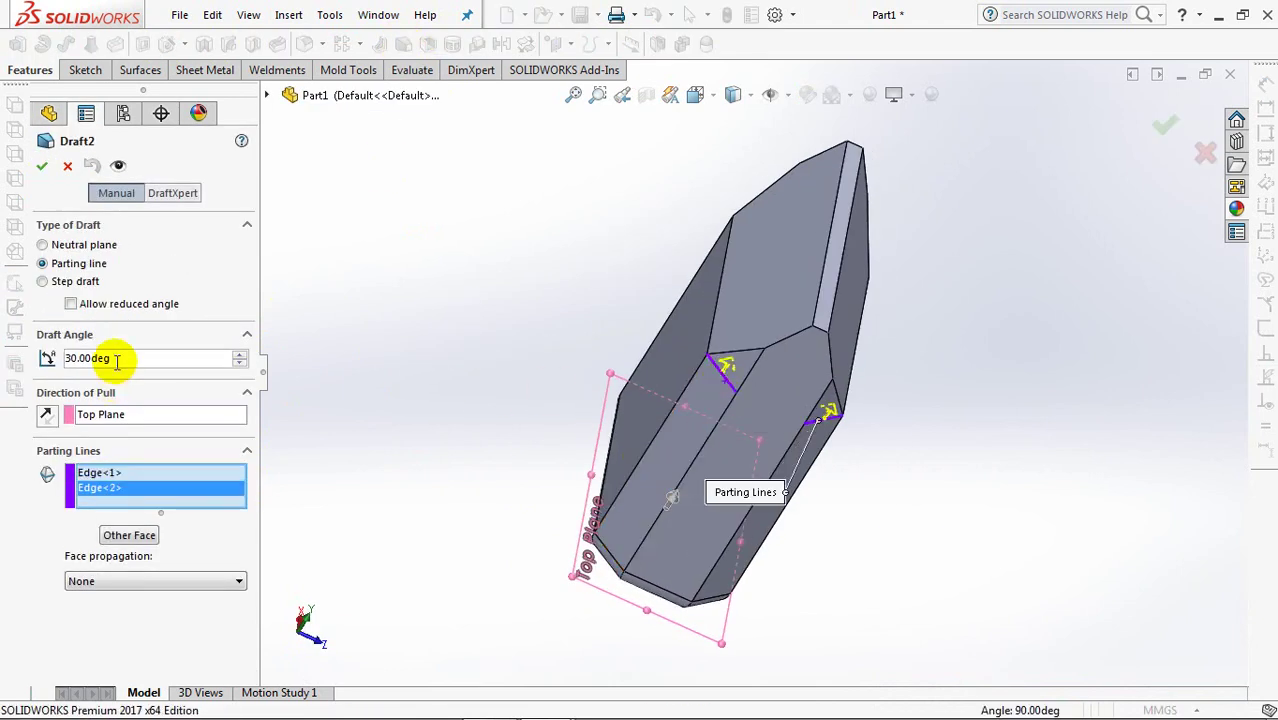
{"action": "left_click_drag", "start_coordinate": [117, 362], "coordinate": [25, 358]}
{"action": "type", "text": "15"}
{"action": "key", "text": "Return"}
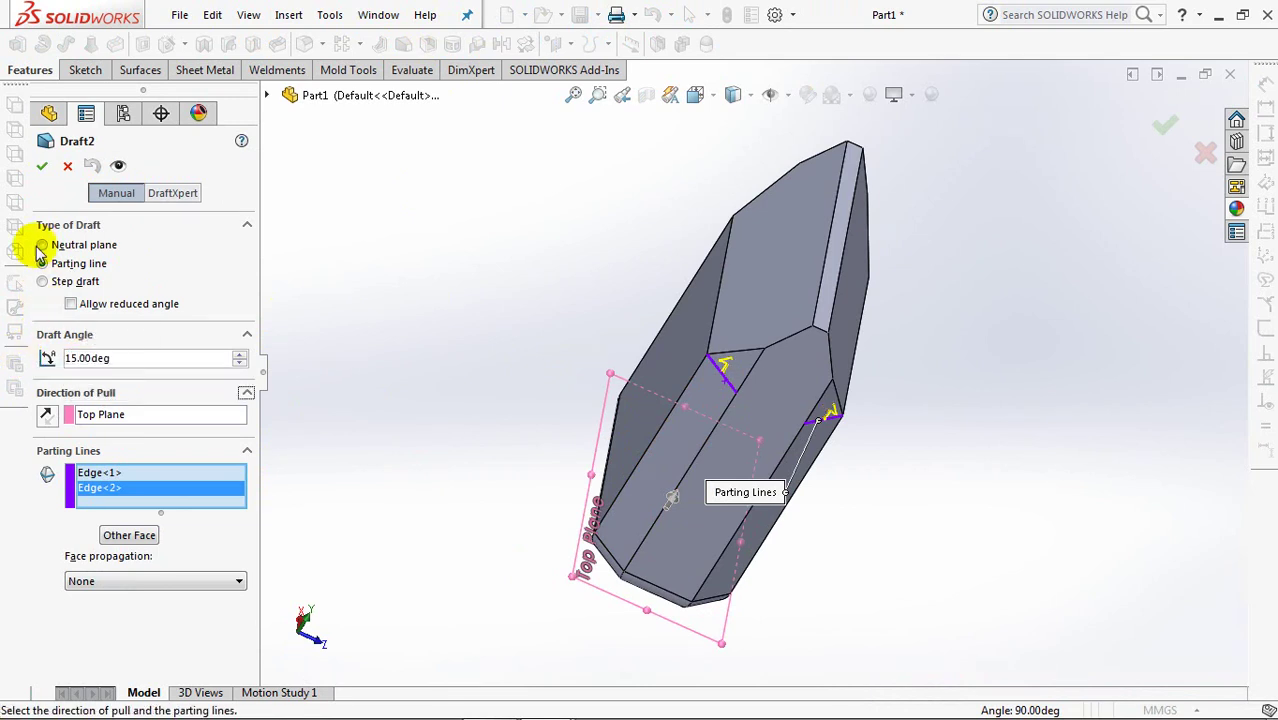
{"action": "left_click", "coordinate": [41, 168]}
{"action": "key", "text": "ctrl+7"}
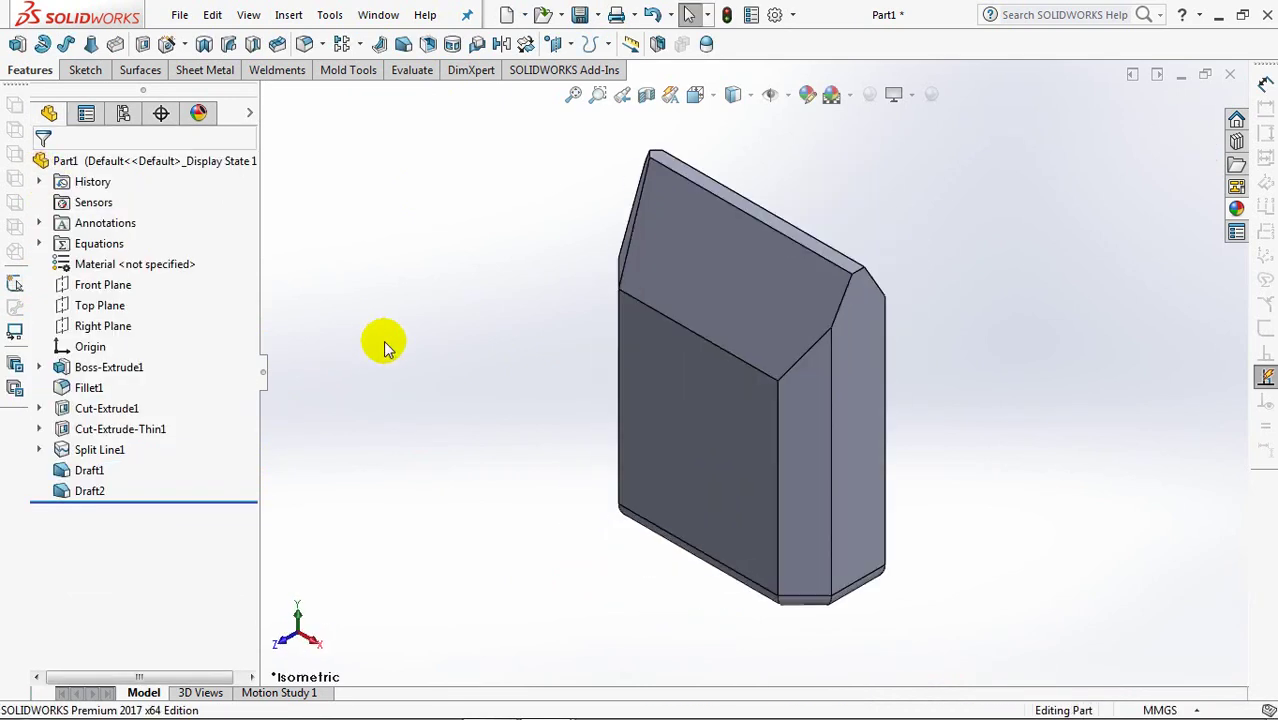
Step: Draw a line across the shoulder base in a new Right Plane sketch
{"action": "left_click", "coordinate": [110, 336]}
{"action": "left_click", "coordinate": [188, 318]}
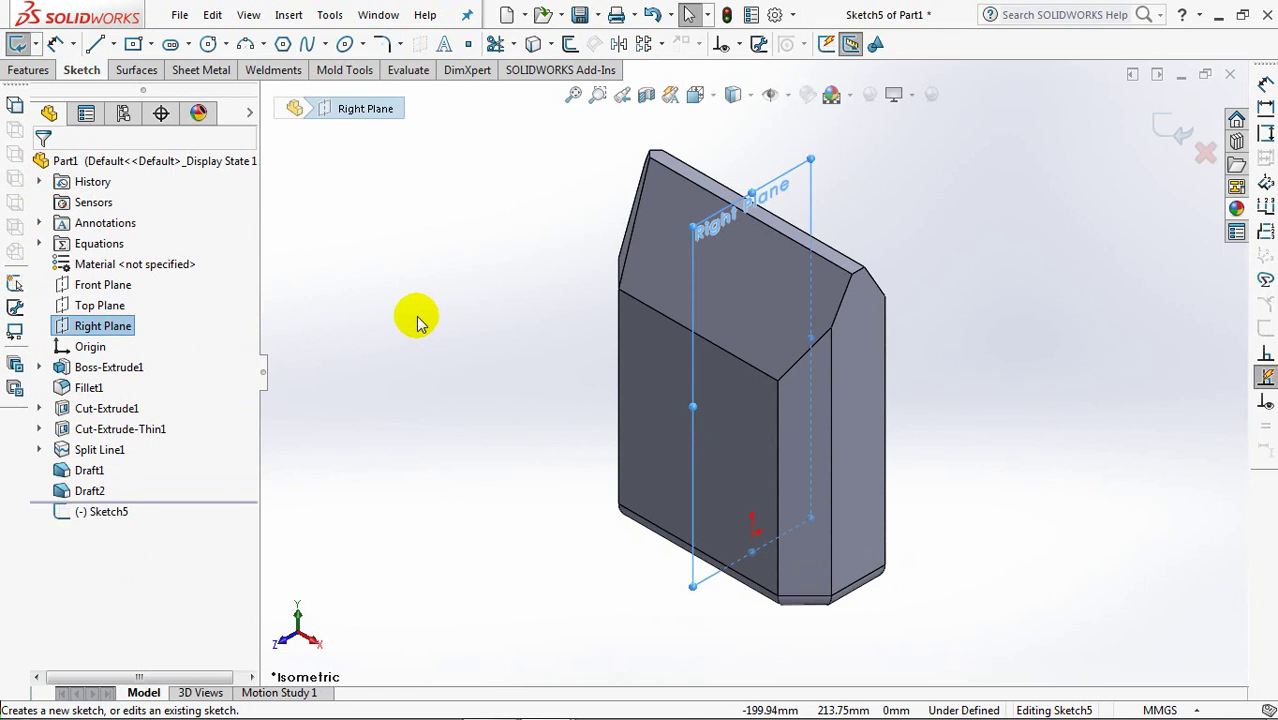
{"action": "left_click", "coordinate": [97, 45]}
{"action": "left_click", "coordinate": [655, 266]}
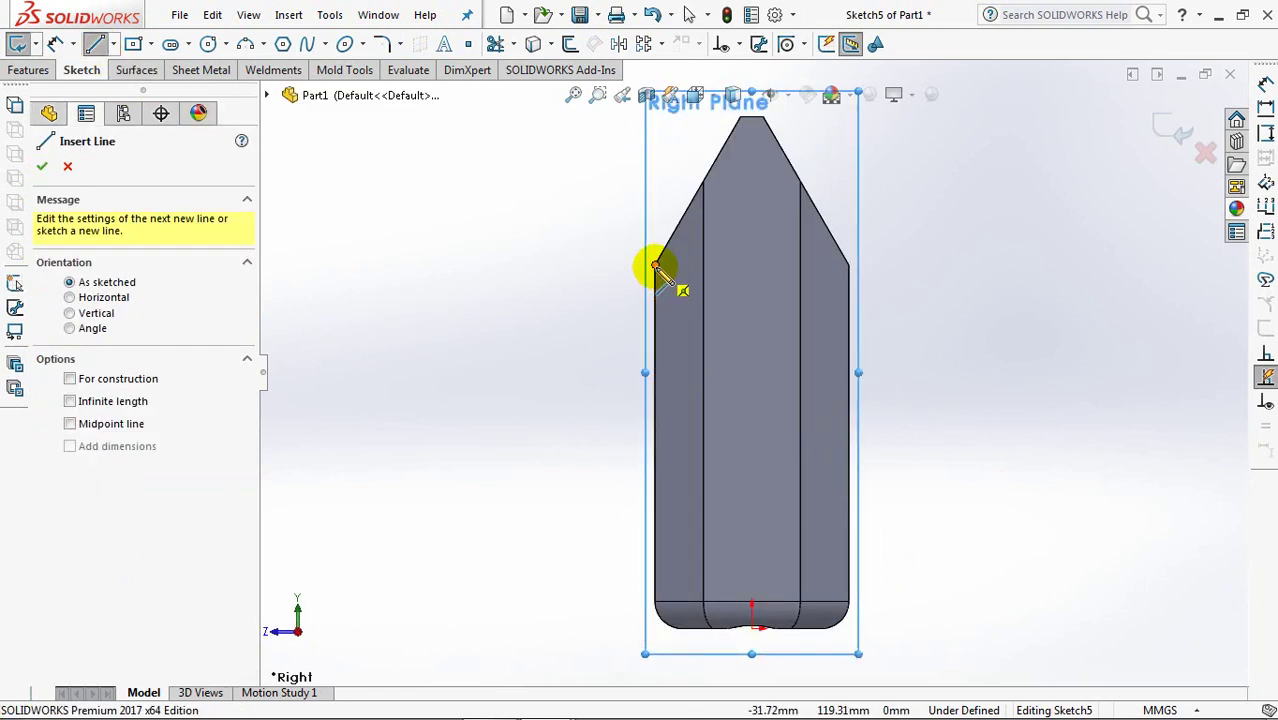
{"action": "left_click", "coordinate": [848, 266]}
{"action": "right_click", "coordinate": [848, 266]}
{"action": "left_click", "coordinate": [870, 279]}
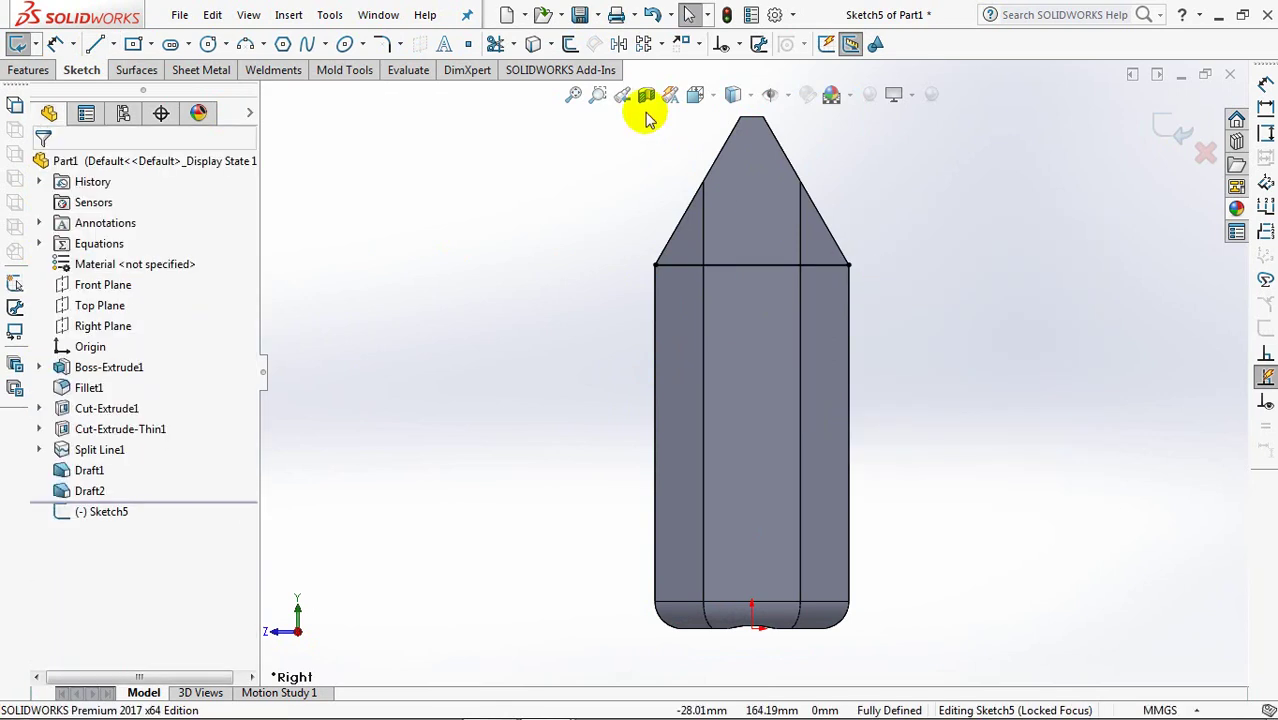
Step: Offset the line 18.50 mm, keeping the original as construction geometry, and exit Sketch5
{"action": "left_click", "coordinate": [569, 44]}
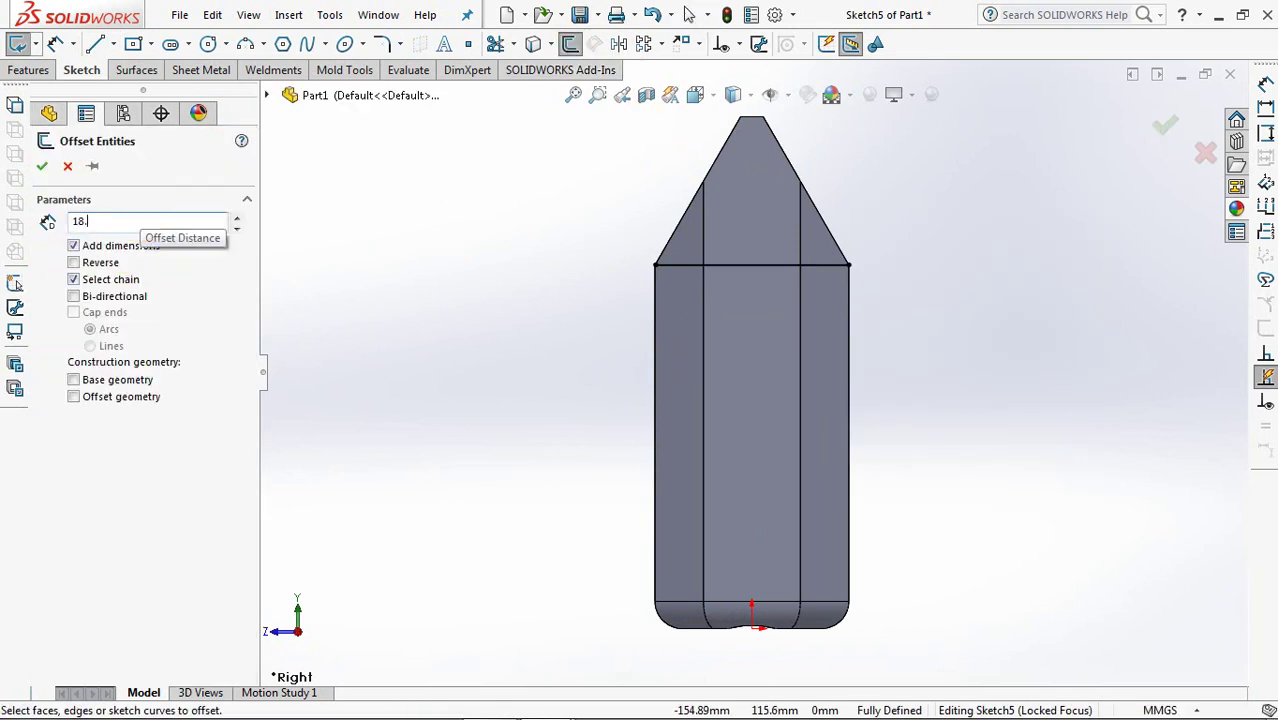
{"action": "left_click", "coordinate": [73, 380]}
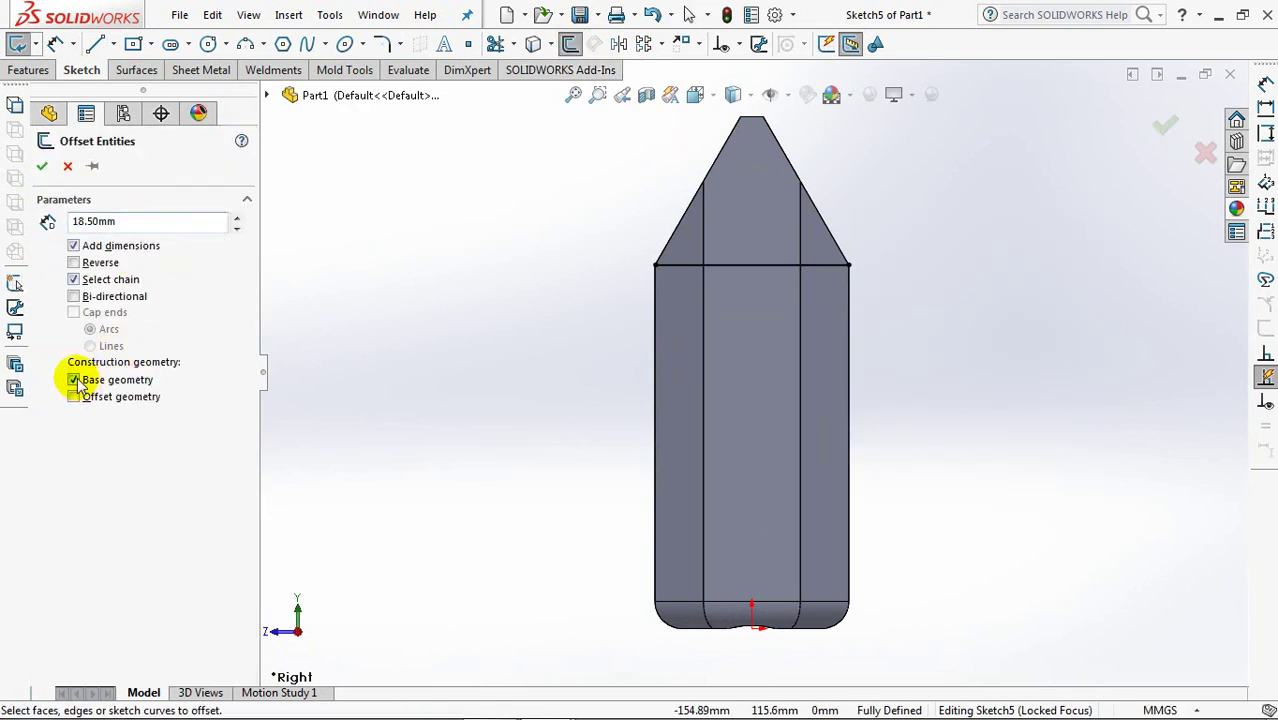
{"action": "left_click", "coordinate": [738, 266]}
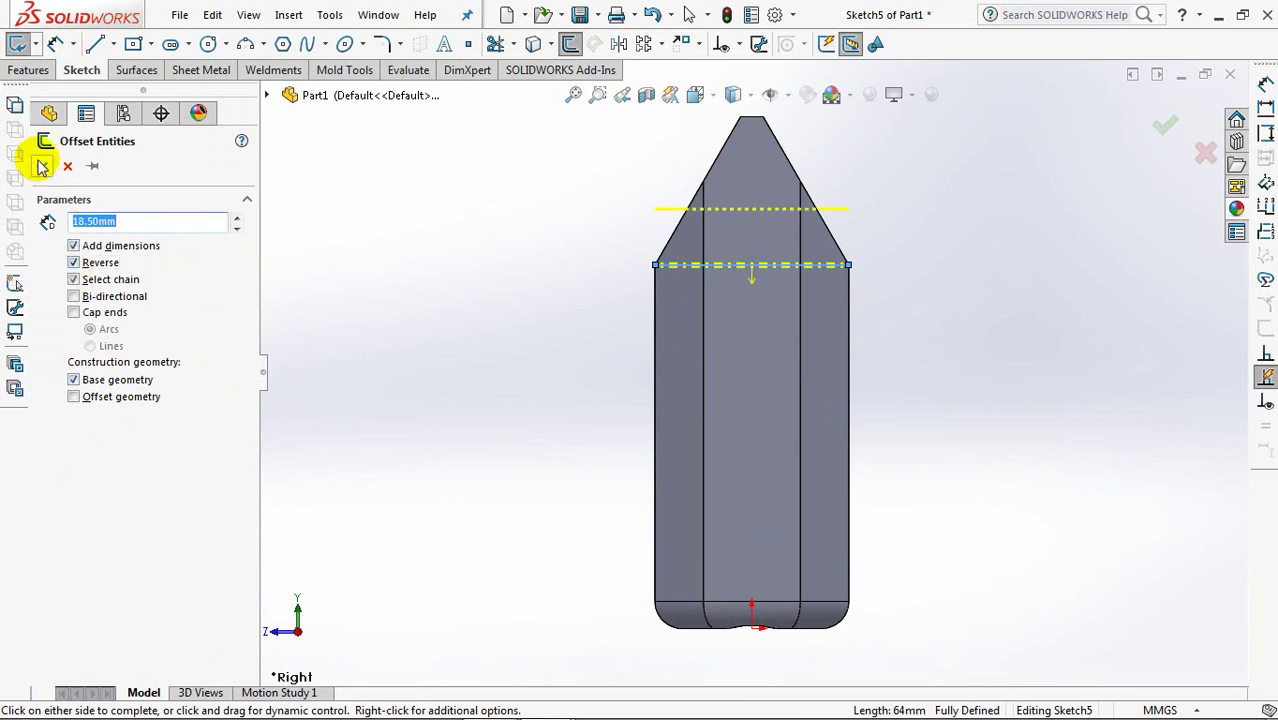
{"action": "left_click", "coordinate": [388, 231]}
{"action": "left_click", "coordinate": [1166, 124]}
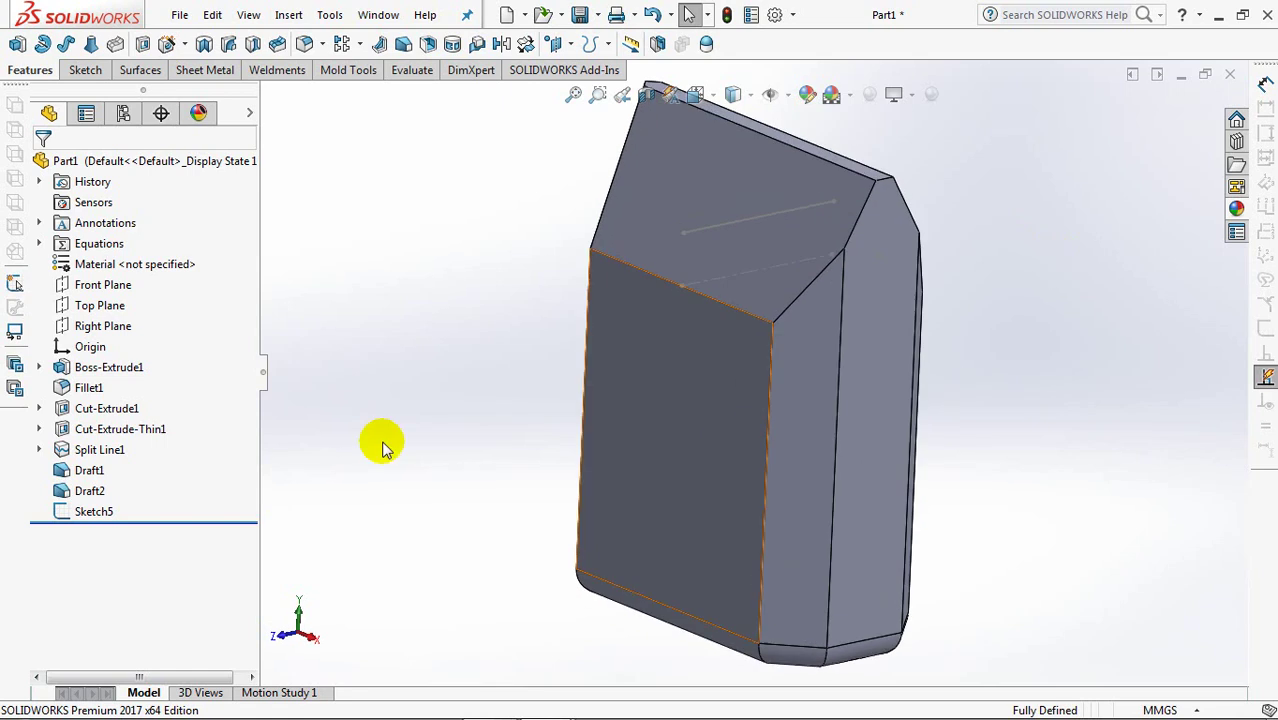
Step: Split the angled side face by projecting Sketch5 onto it
{"action": "left_click", "coordinate": [597, 43]}
{"action": "left_click", "coordinate": [597, 43]}
{"action": "left_click", "coordinate": [597, 43]}
{"action": "left_click", "coordinate": [648, 70]}
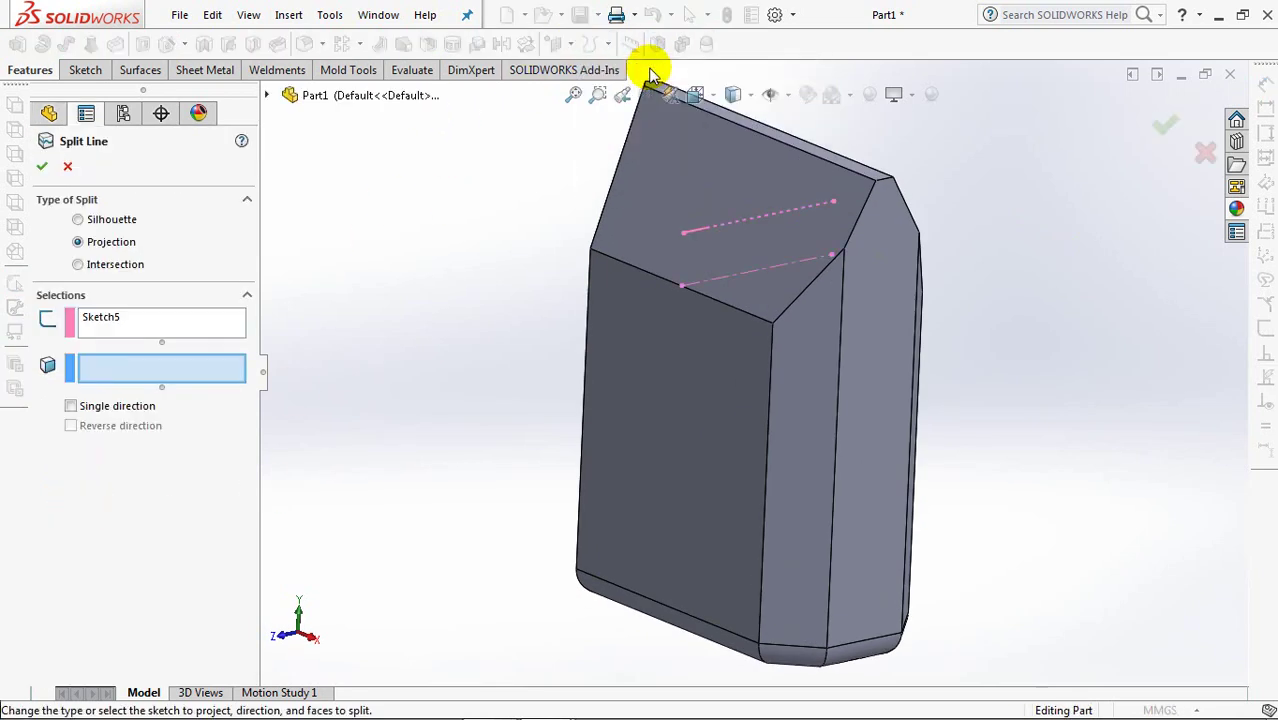
{"action": "left_click", "coordinate": [897, 308]}
{"action": "right_click", "coordinate": [884, 305]}
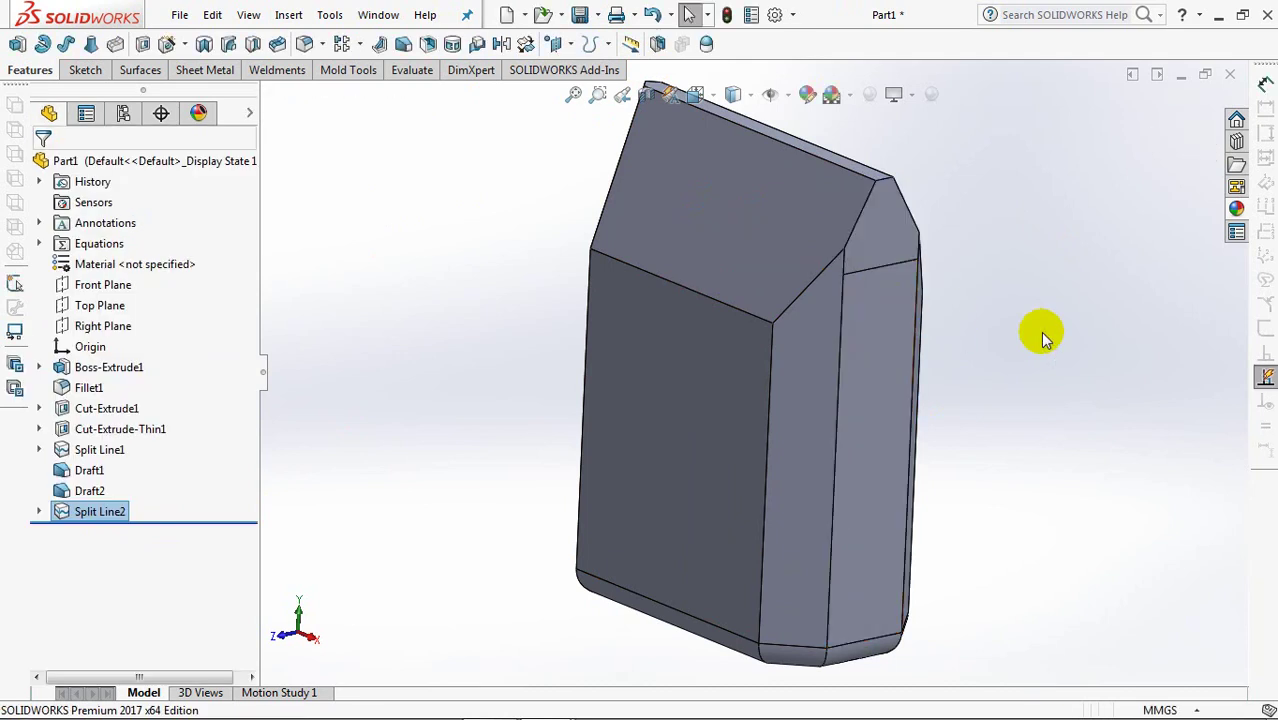
Step: Draft the new split edge 5° as a parting line pulled from the Top Plane
{"action": "left_click", "coordinate": [98, 308]}
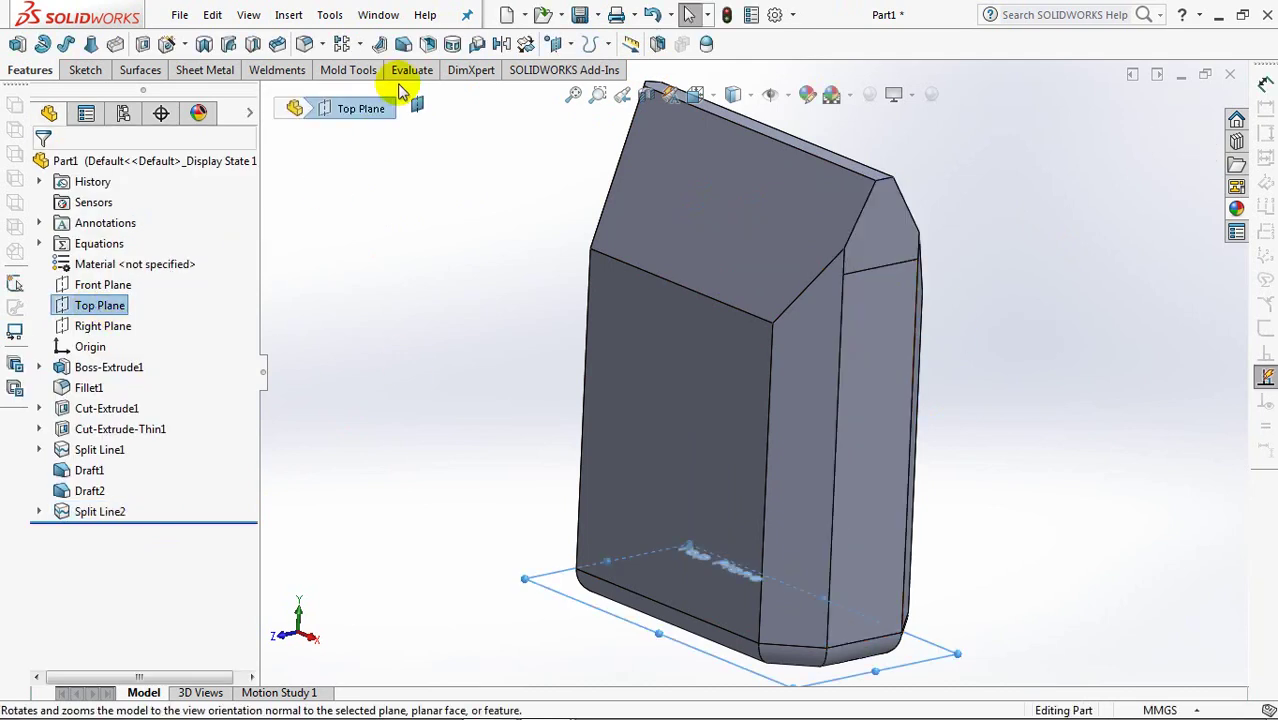
{"action": "left_click", "coordinate": [403, 43]}
{"action": "left_click", "coordinate": [858, 290]}
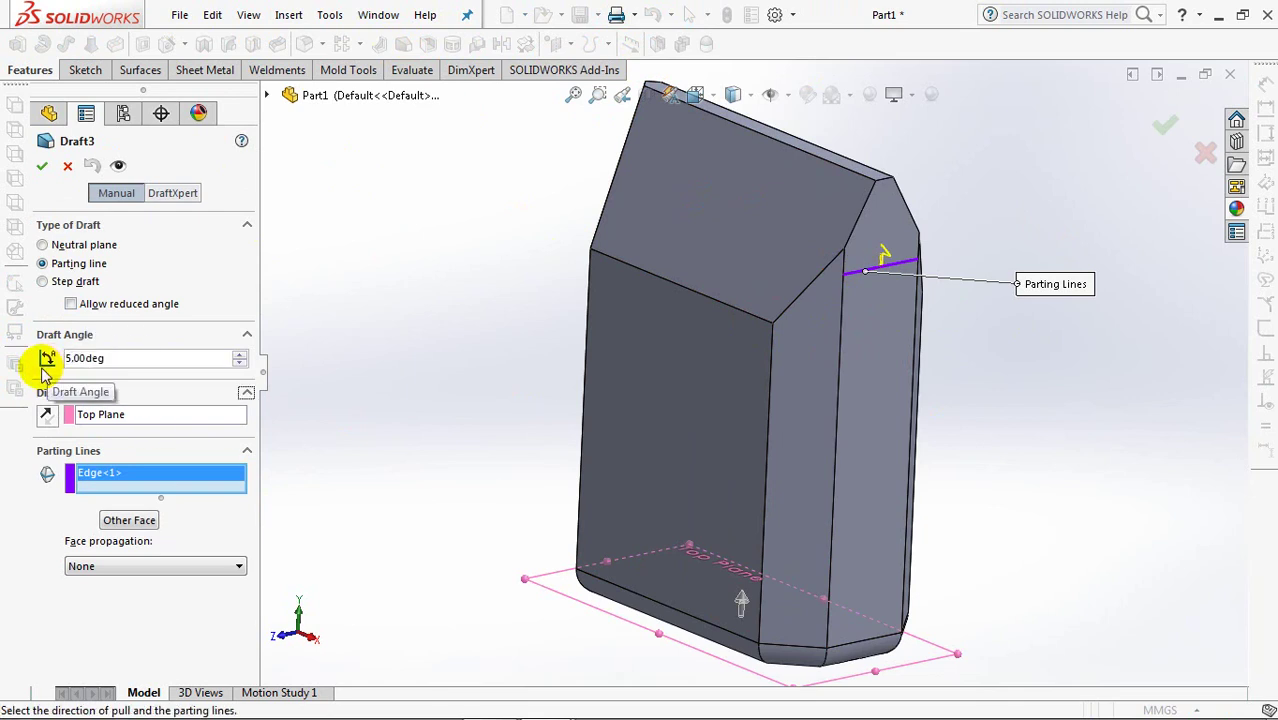
{"action": "left_click", "coordinate": [42, 166]}
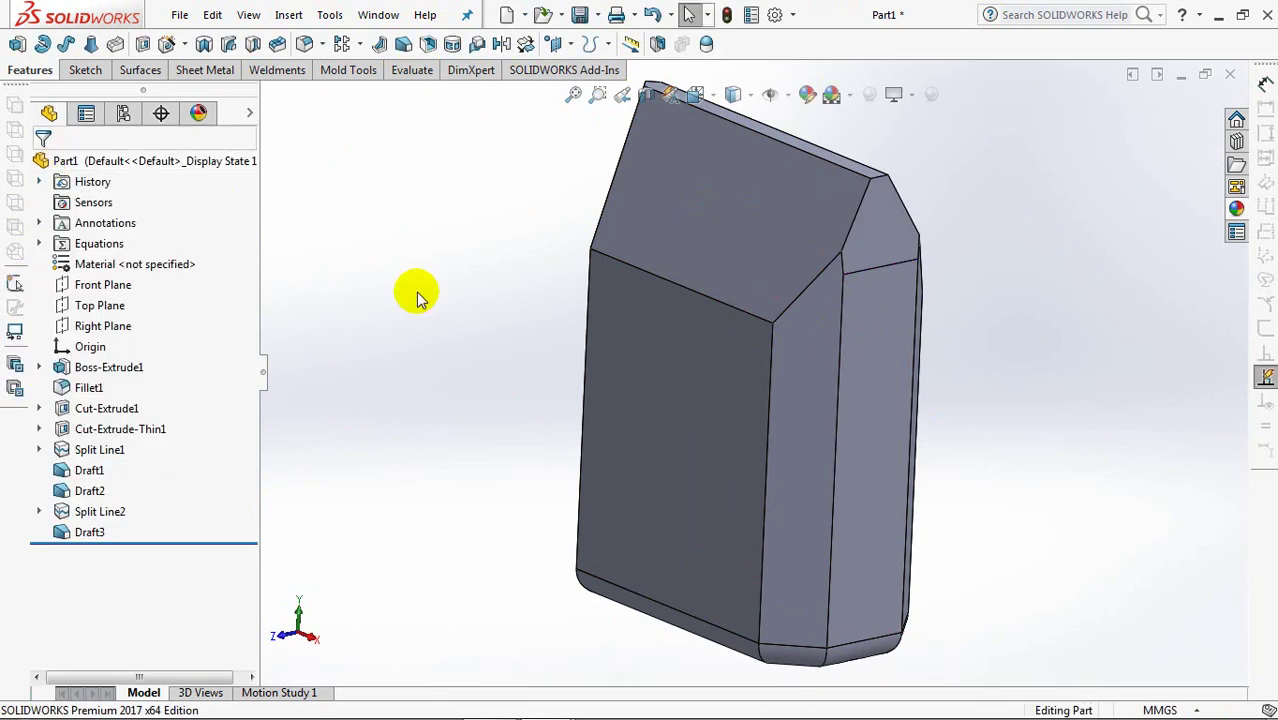
{"action": "left_click", "coordinate": [105, 285]}
{"action": "left_click", "coordinate": [88, 260]}
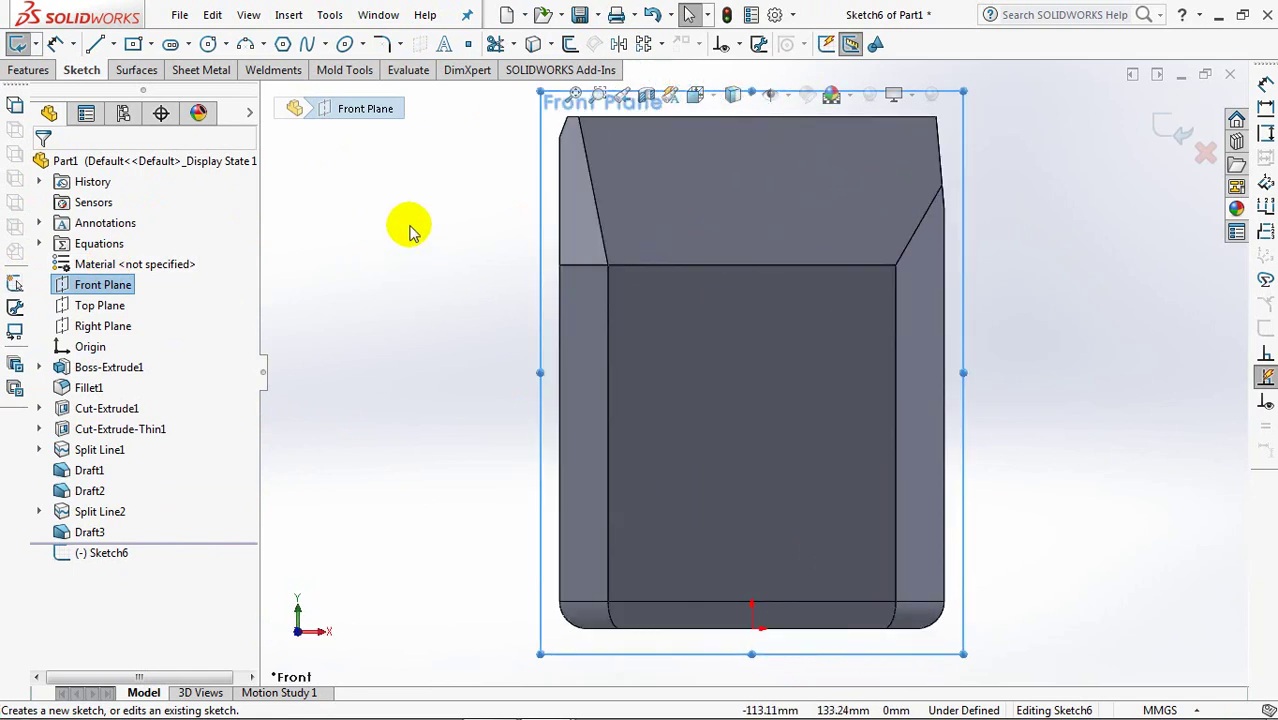
Step: On the Front Plane, draw a horizontal-then-angled line from the part's left edge to its top edge
{"action": "middle_click_drag", "start_coordinate": [410, 228], "coordinate": [340, 340], "text": "ctrl"}
{"action": "scroll", "coordinate": [450, 265], "scroll_direction": "down", "scroll_amount": 2}
{"action": "middle_click_drag", "start_coordinate": [456, 271], "coordinate": [507, 362], "text": "ctrl"}
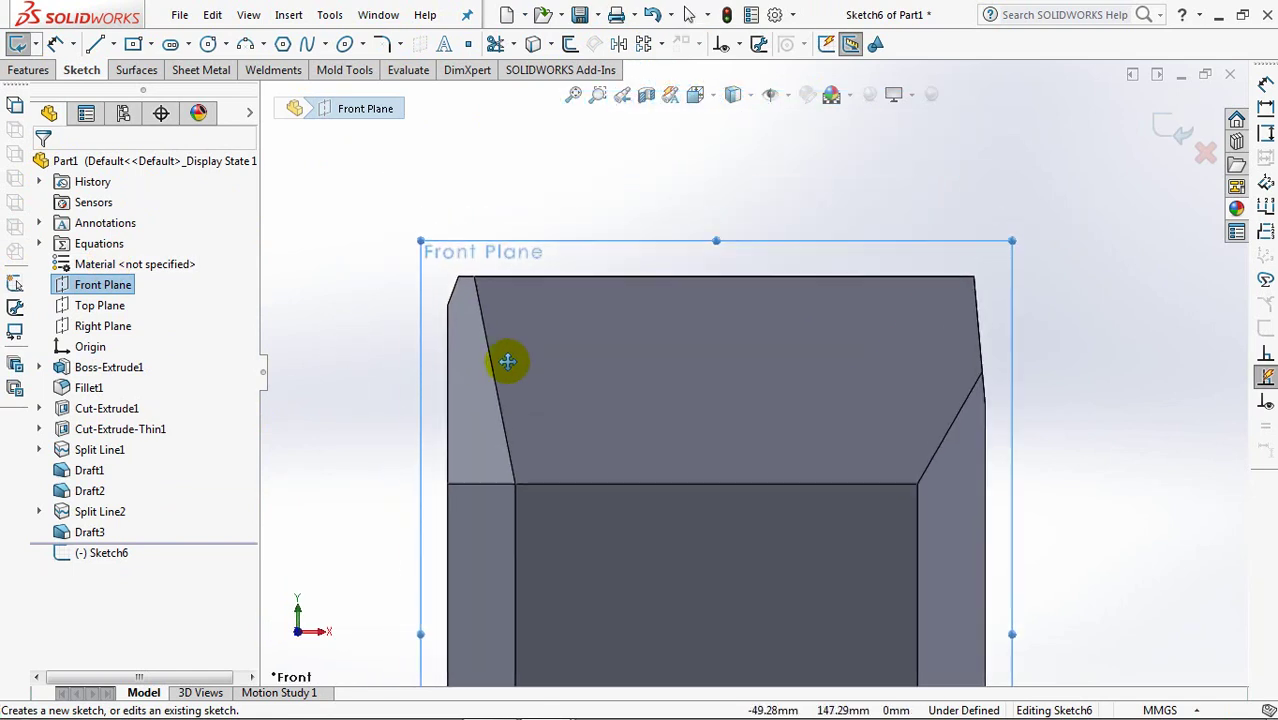
{"action": "left_click", "coordinate": [95, 43]}
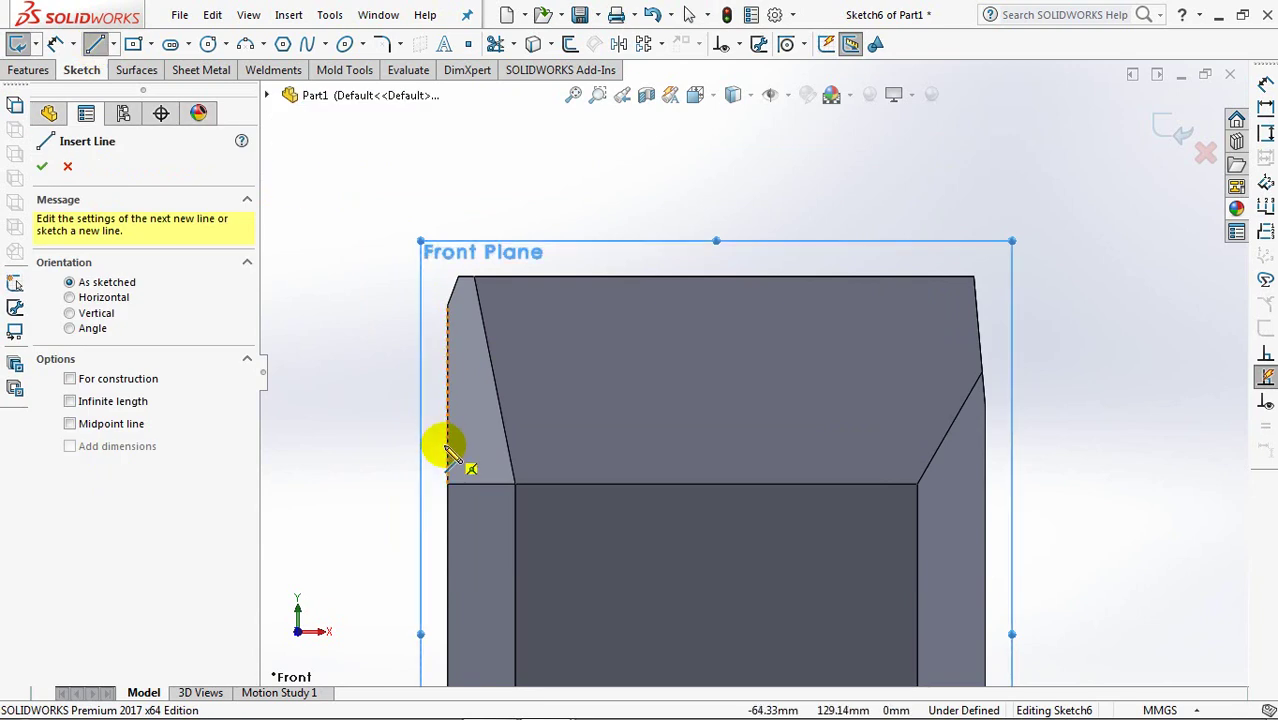
{"action": "left_click", "coordinate": [447, 445]}
{"action": "left_click", "coordinate": [594, 445]}
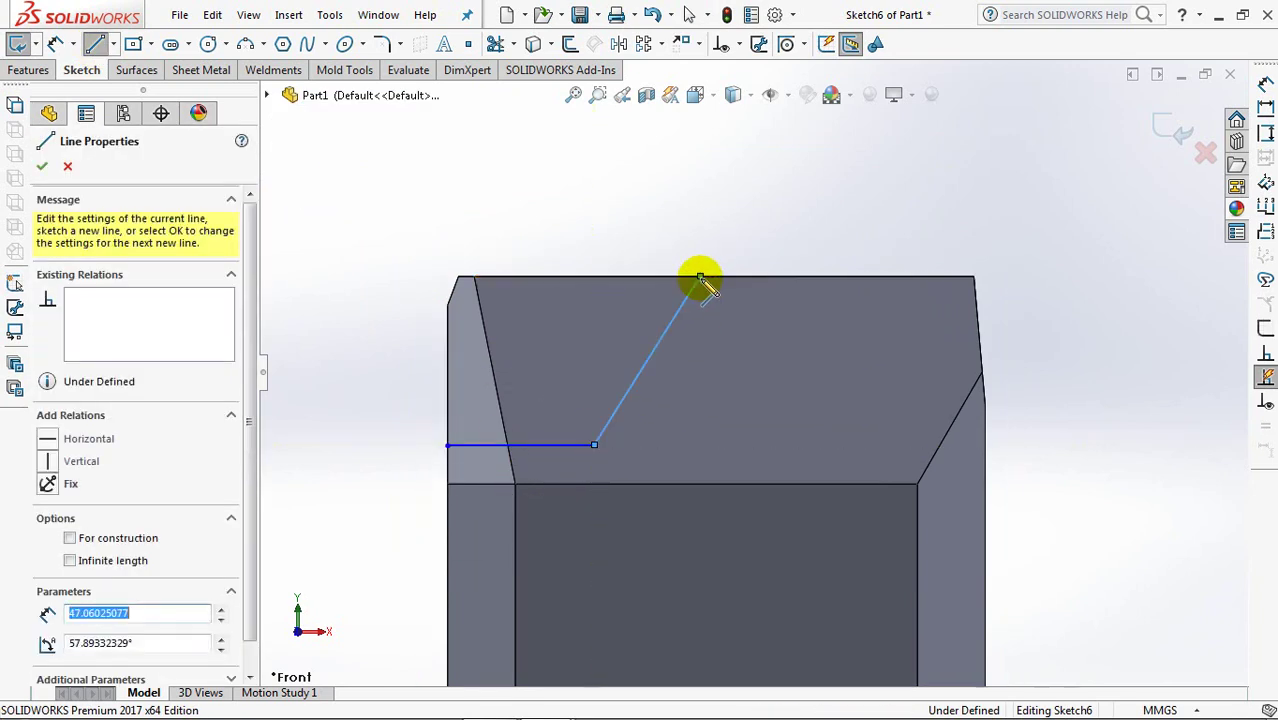
{"action": "left_click", "coordinate": [700, 279]}
{"action": "right_click", "coordinate": [700, 279]}
{"action": "left_click", "coordinate": [735, 290]}
Step: Place a 37 × 20 center rectangle on the top area of the part
{"action": "left_click", "coordinate": [133, 43]}
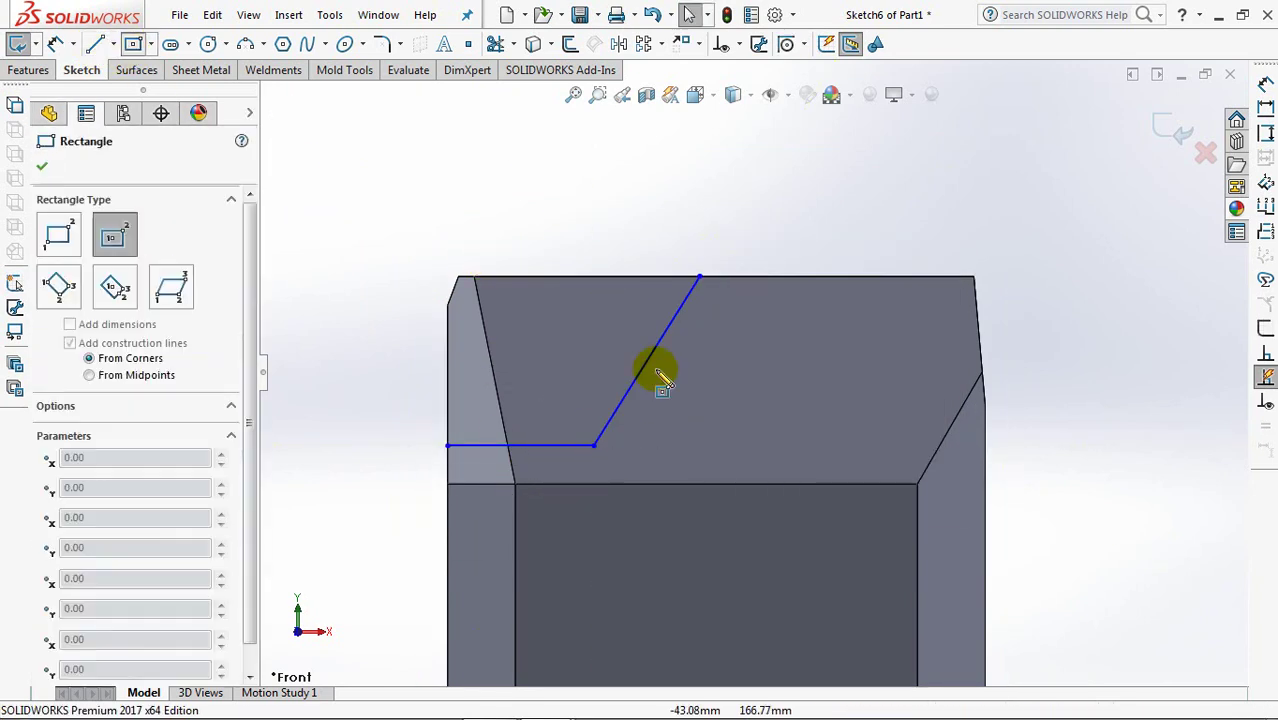
{"action": "left_click", "coordinate": [826, 365]}
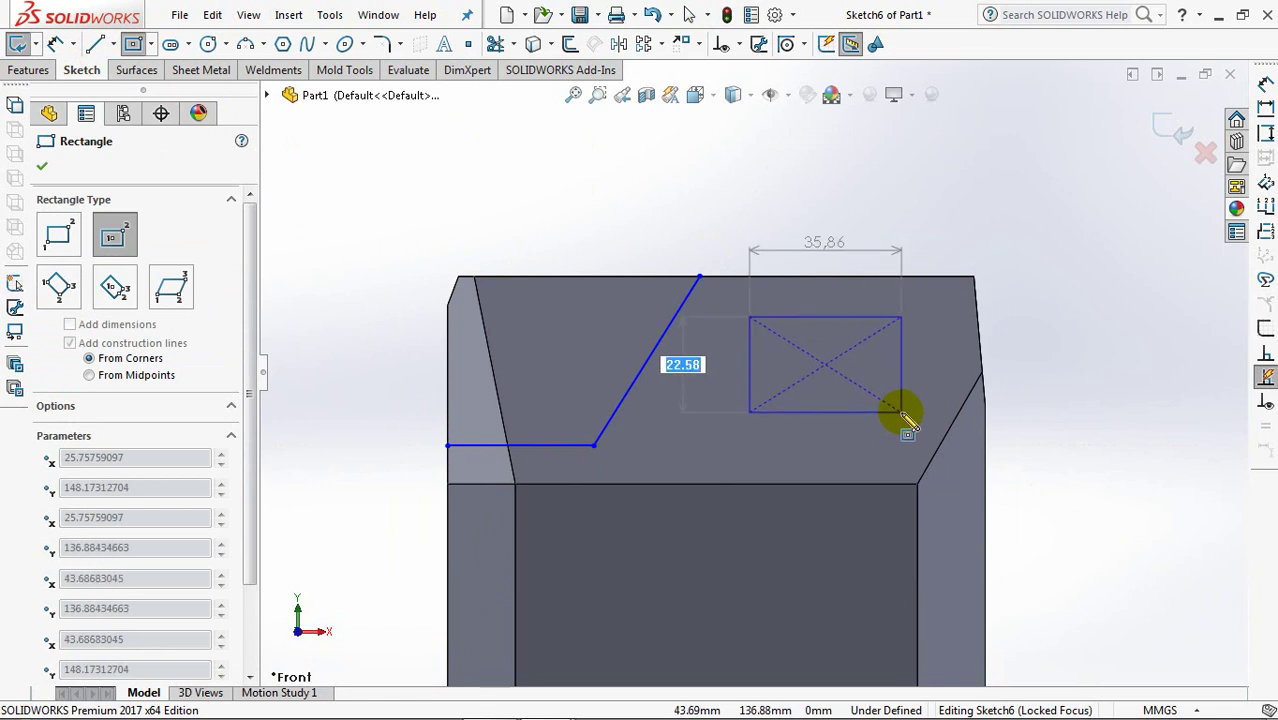
{"action": "key", "text": "Tab"}
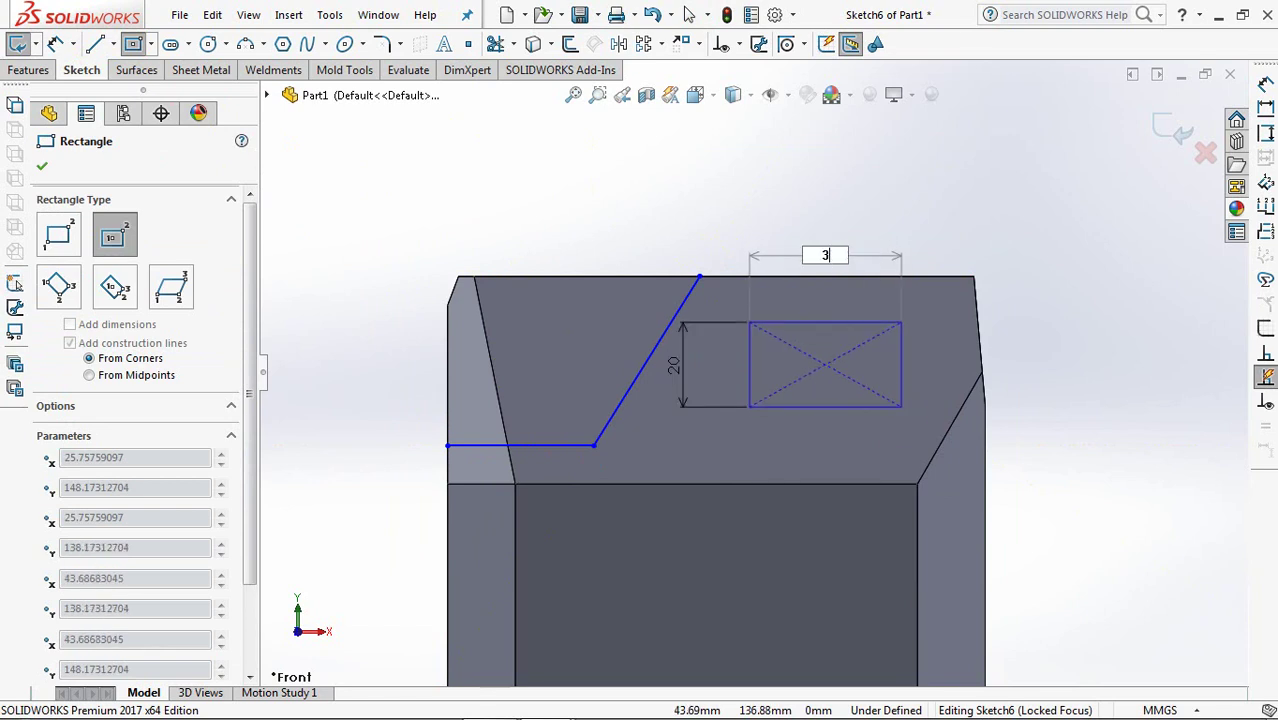
{"action": "type", "text": "7"}
{"action": "key", "text": "Return"}
{"action": "left_click", "coordinate": [42, 166]}
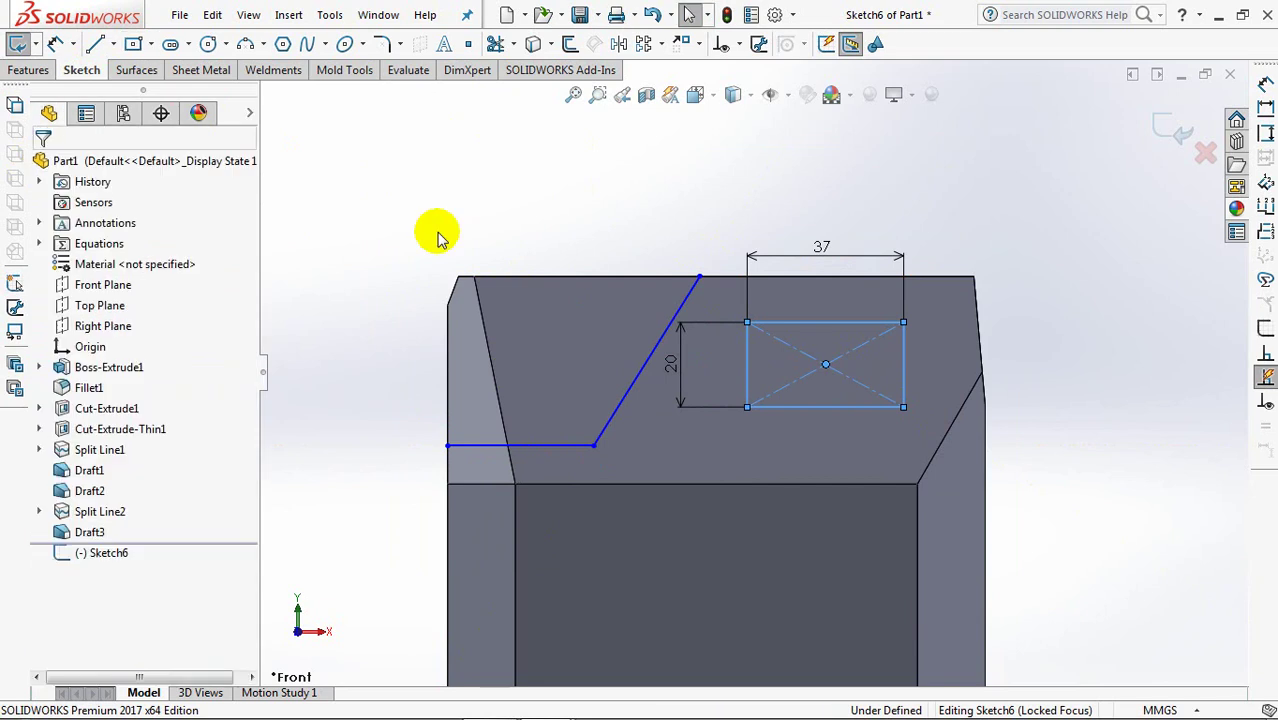
{"action": "left_click", "coordinate": [537, 220]}
Step: Locate the rectangle 14.5 below the top edge and 19 from the right edge
{"action": "left_click", "coordinate": [55, 45]}
{"action": "left_click_drag", "start_coordinate": [672, 364], "coordinate": [1030, 368]}
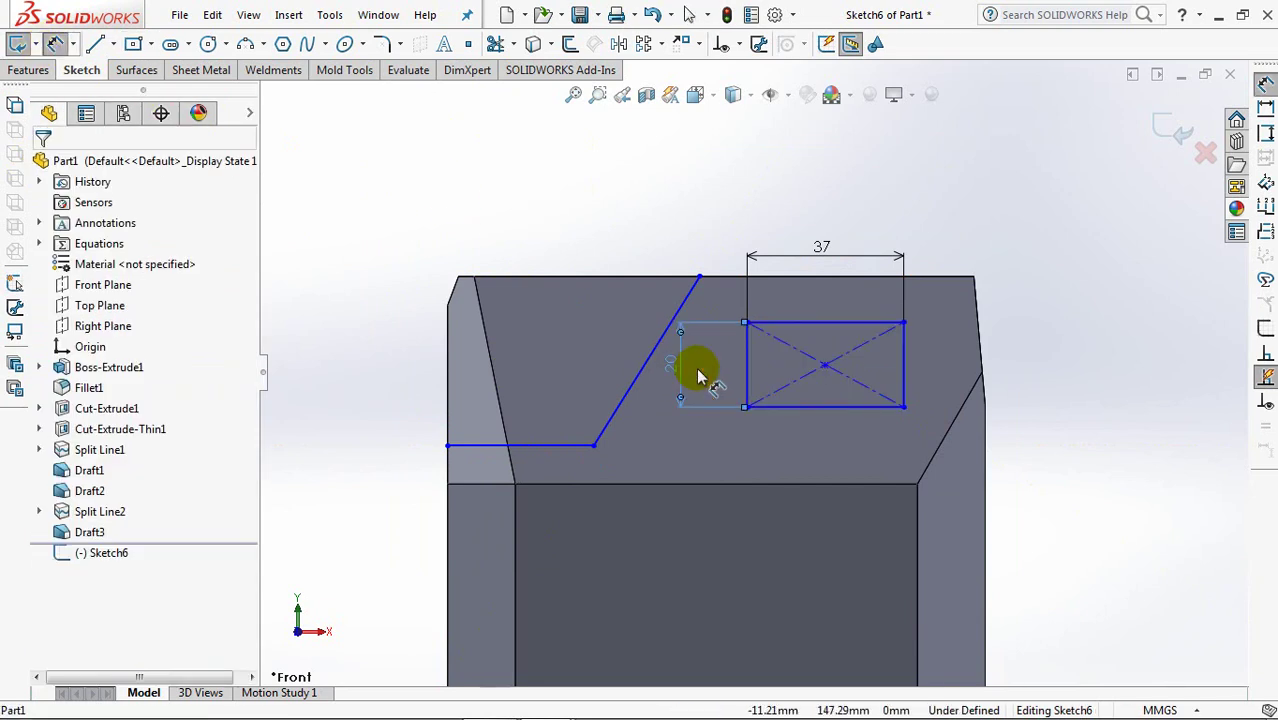
{"action": "left_click", "coordinate": [928, 278]}
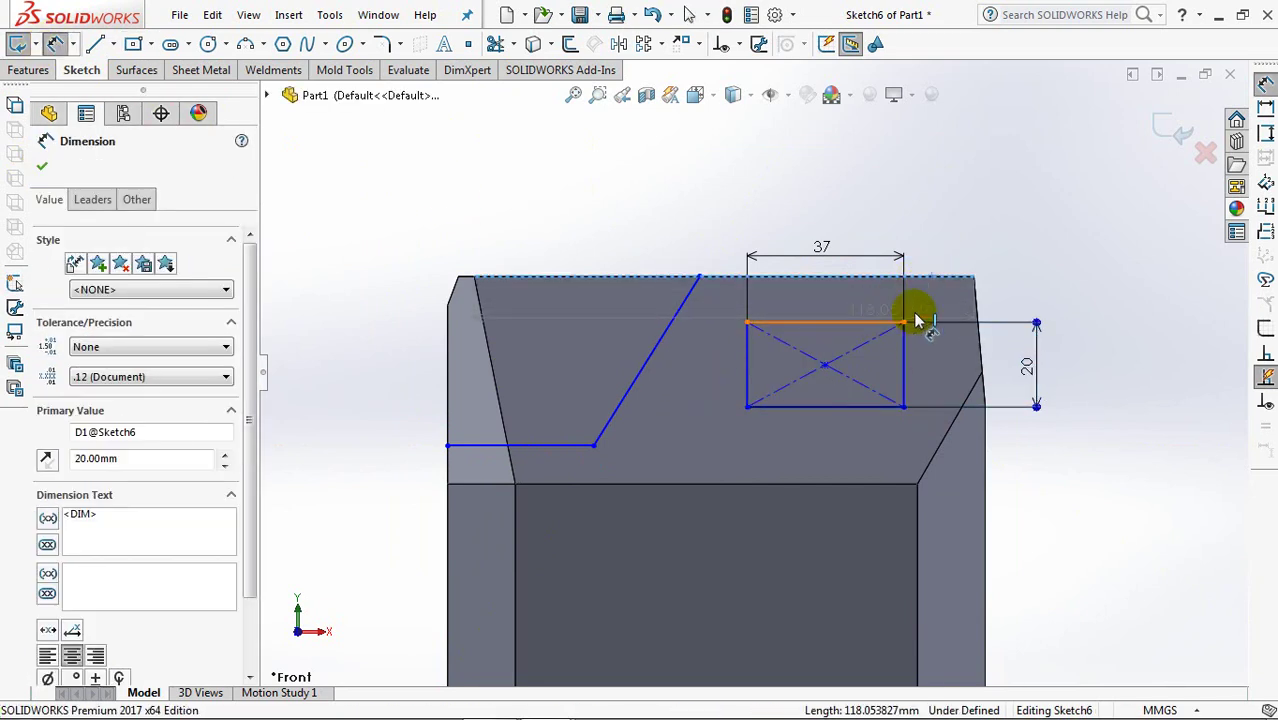
{"action": "left_click", "coordinate": [905, 322]}
{"action": "left_click", "coordinate": [1040, 300]}
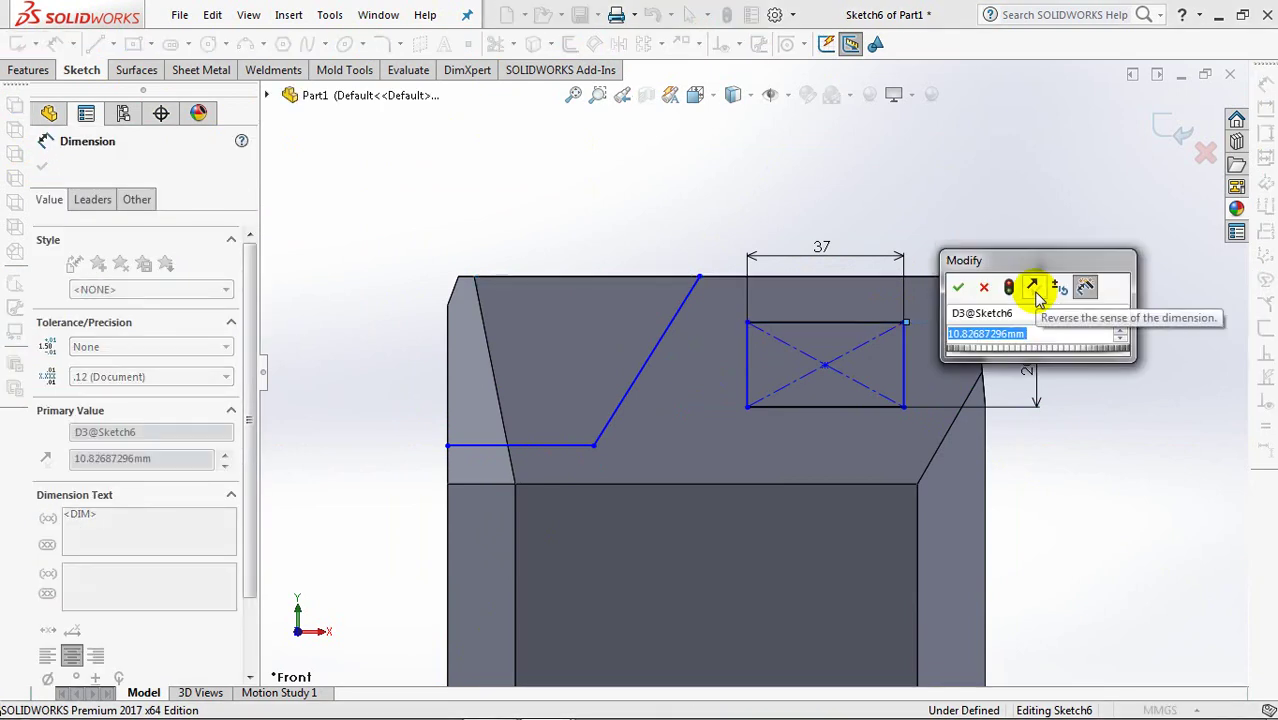
{"action": "type", "text": "14.5"}
{"action": "left_click", "coordinate": [958, 288]}
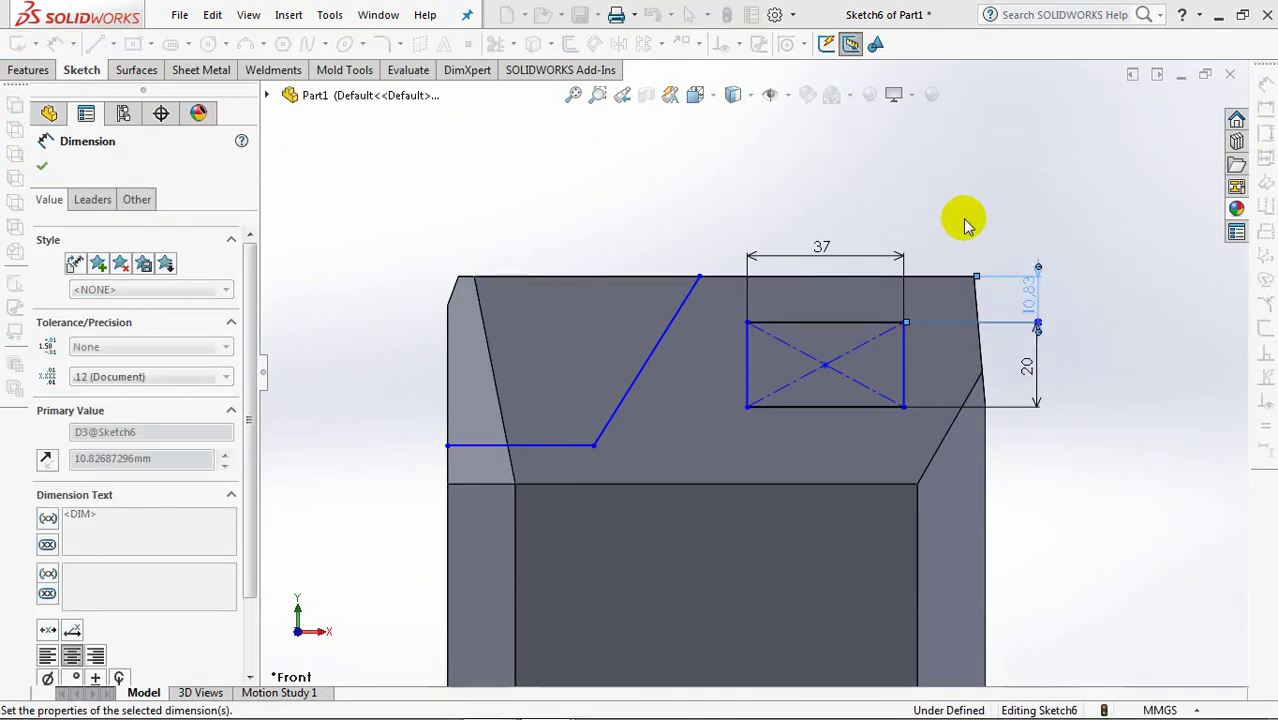
{"action": "left_click", "coordinate": [903, 352]}
{"action": "left_click", "coordinate": [985, 445]}
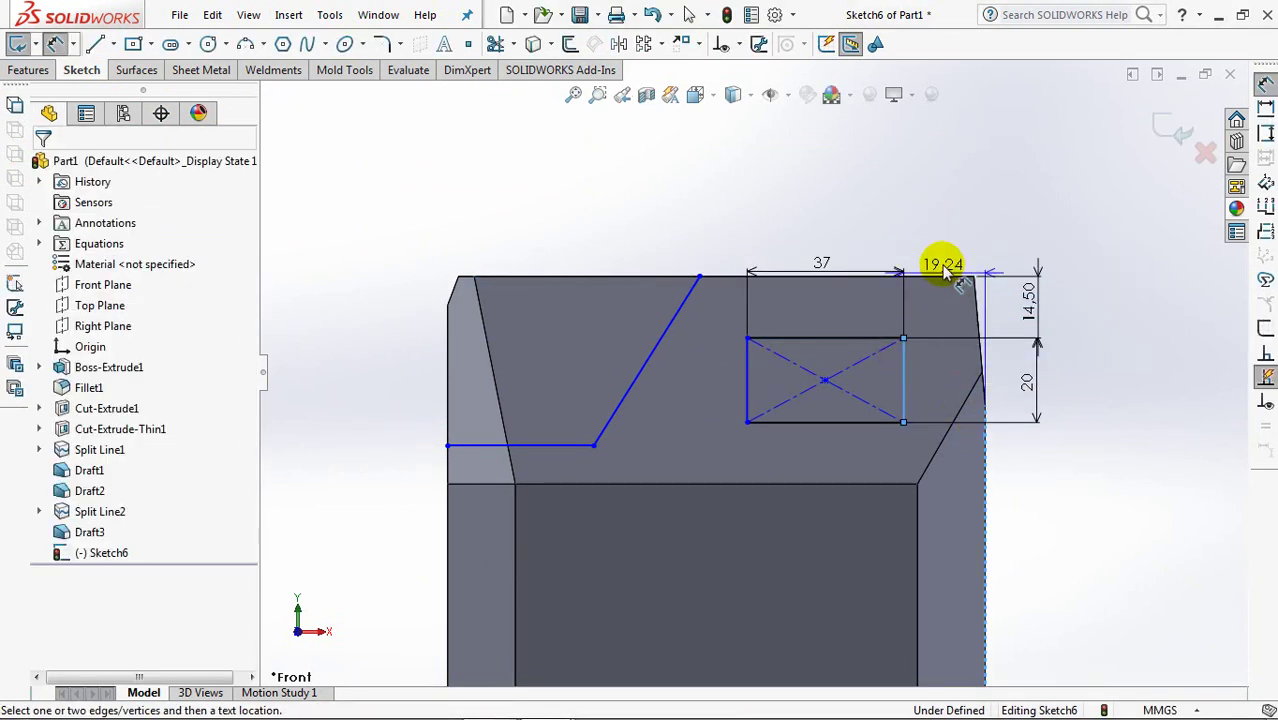
{"action": "left_click", "coordinate": [941, 260]}
{"action": "type", "text": "19"}
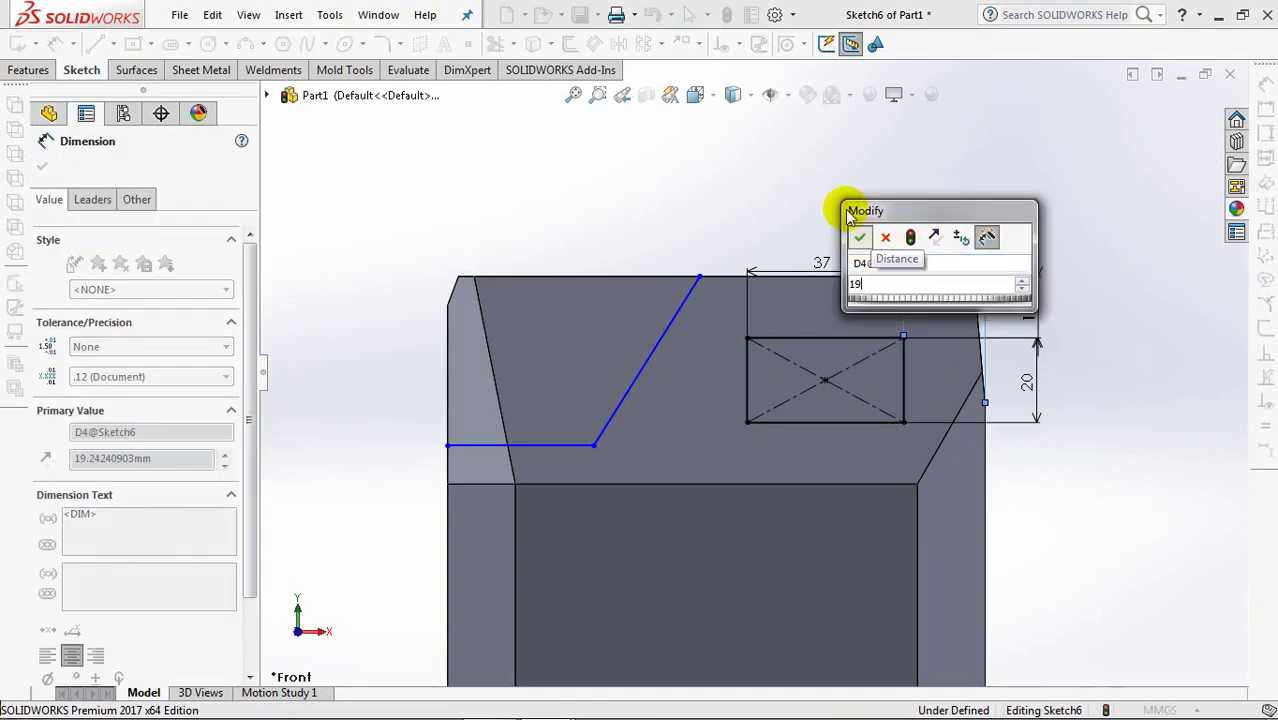
{"action": "left_click", "coordinate": [859, 237]}
Step: Dimension the horizontal line 31 below the top edge with a length of 47.50
{"action": "left_click", "coordinate": [620, 243]}
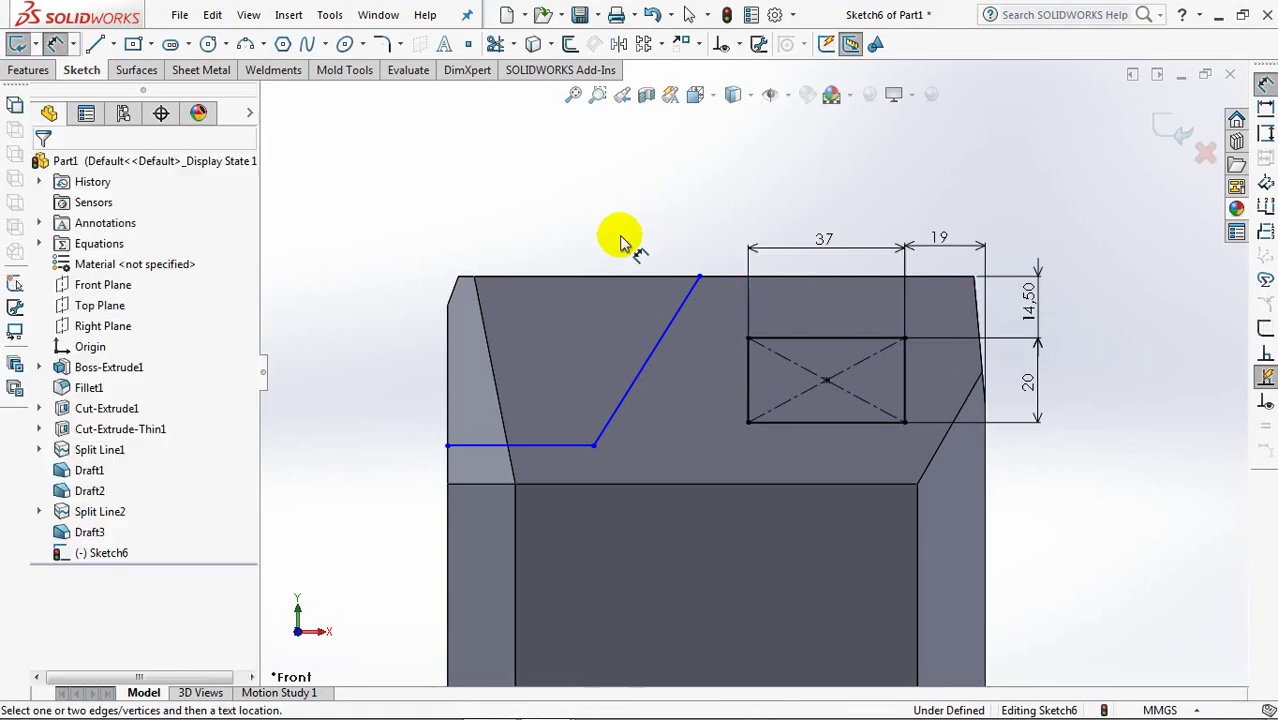
{"action": "left_click", "coordinate": [551, 420]}
{"action": "left_click", "coordinate": [536, 273]}
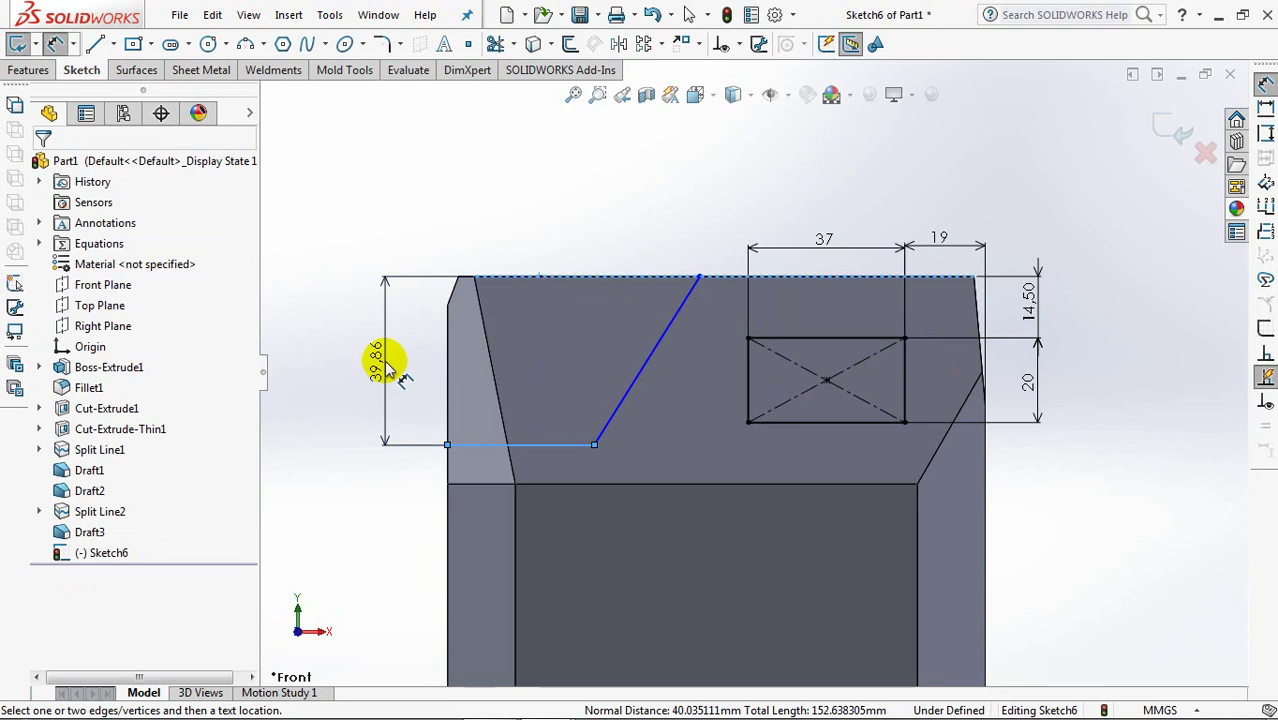
{"action": "left_click", "coordinate": [385, 362]}
{"action": "type", "text": "31"}
{"action": "left_click", "coordinate": [305, 352]}
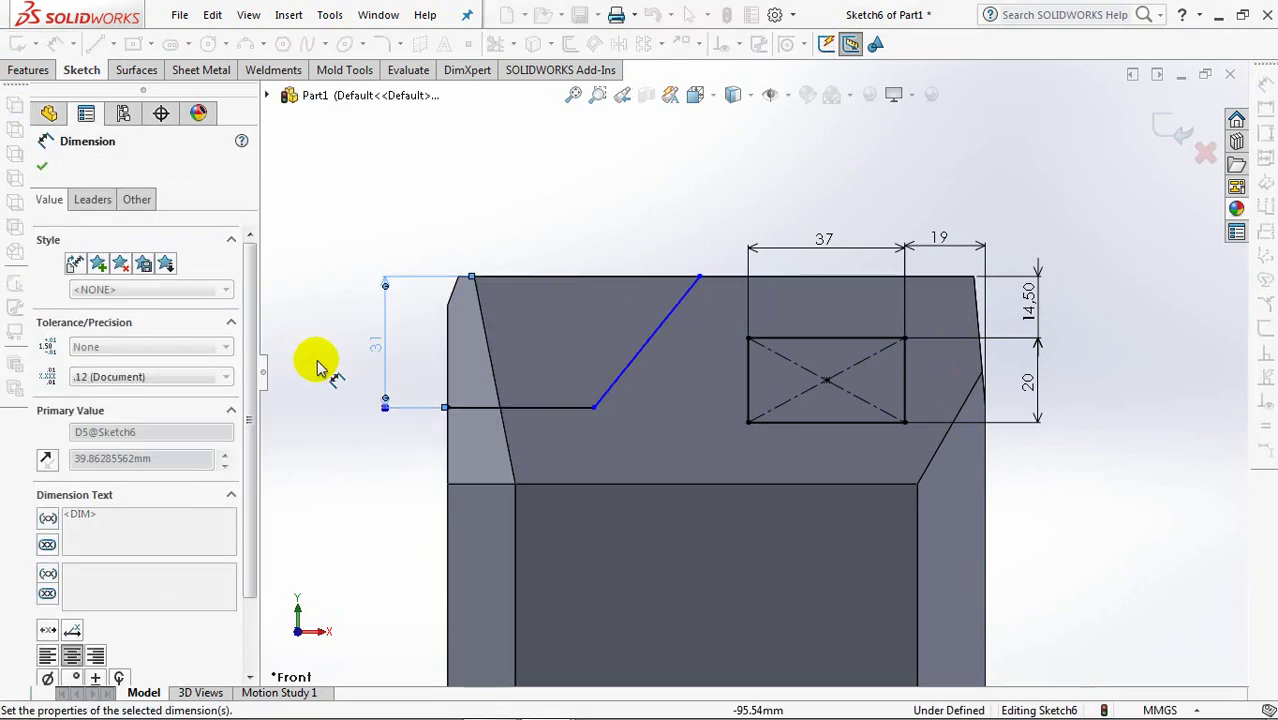
{"action": "left_click", "coordinate": [562, 420]}
{"action": "left_click", "coordinate": [551, 452]}
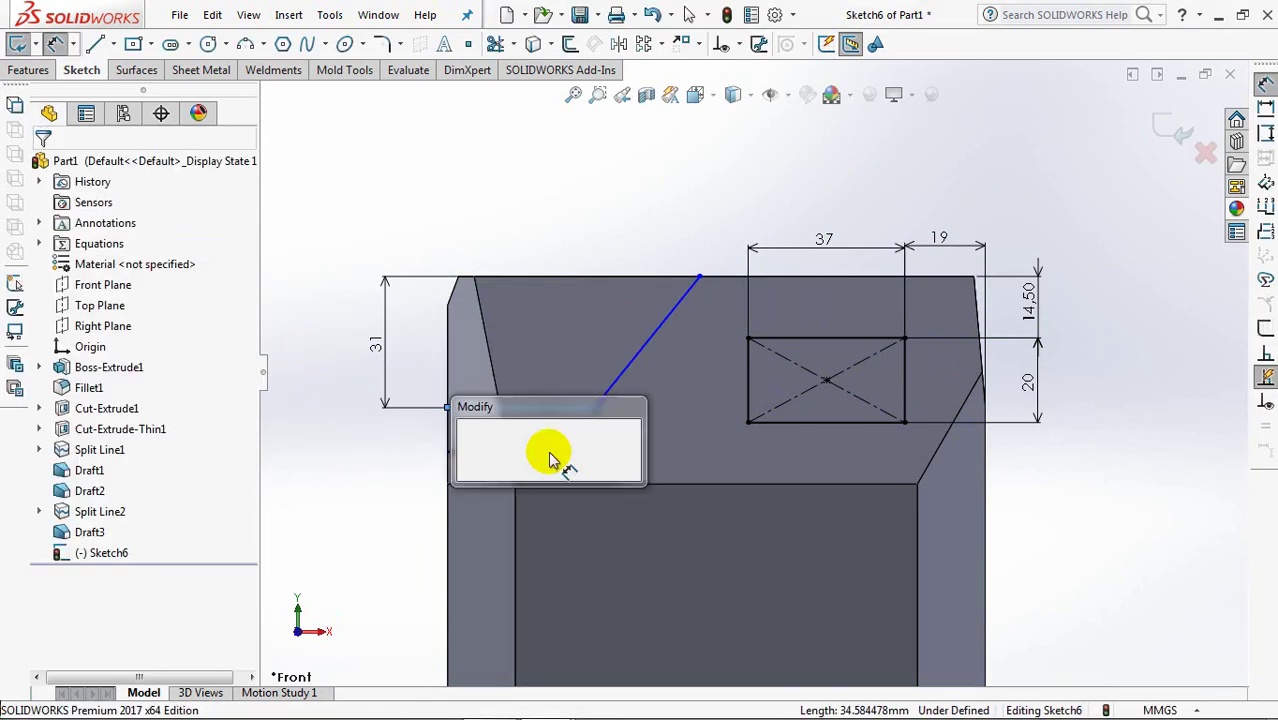
{"action": "type", "text": "47,"}
{"action": "type", "text": "5"}
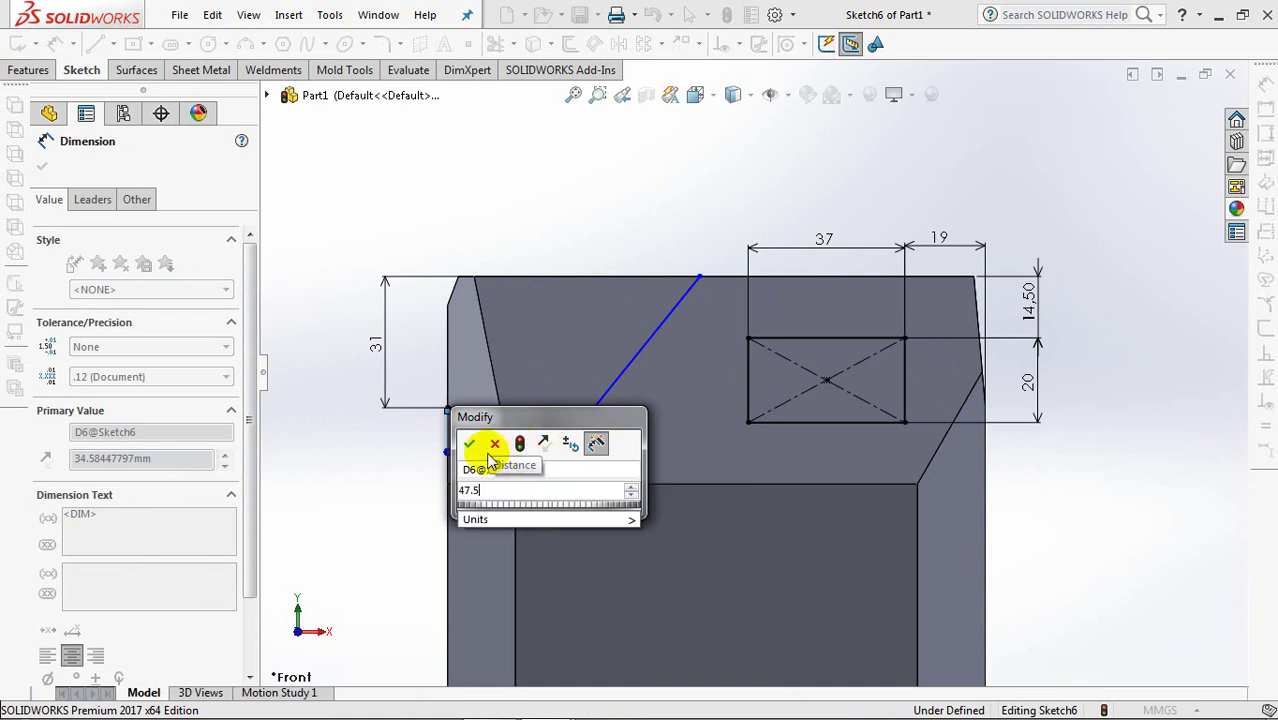
{"action": "left_click", "coordinate": [469, 443]}
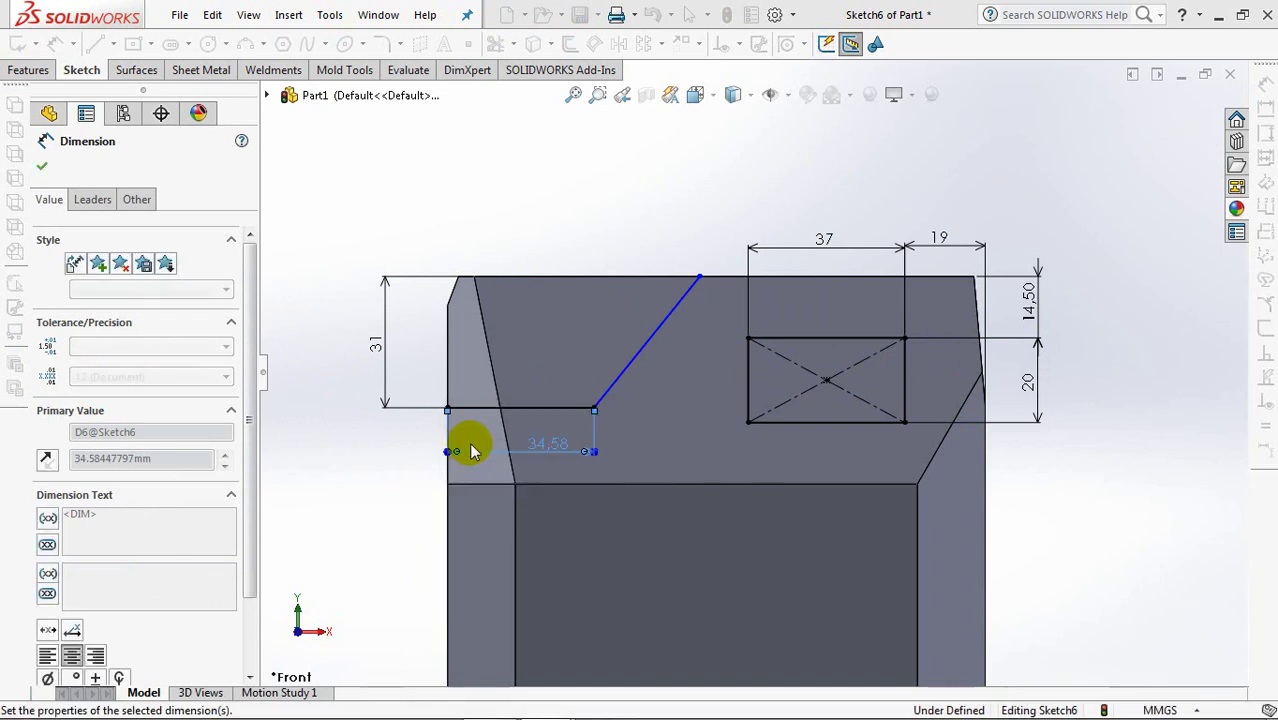
Step: Set a 65° angle between the angled and horizontal lines and exit Sketch6
{"action": "left_click", "coordinate": [600, 408]}
{"action": "left_click", "coordinate": [662, 375]}
{"action": "left_click", "coordinate": [706, 366]}
{"action": "type", "text": "65"}
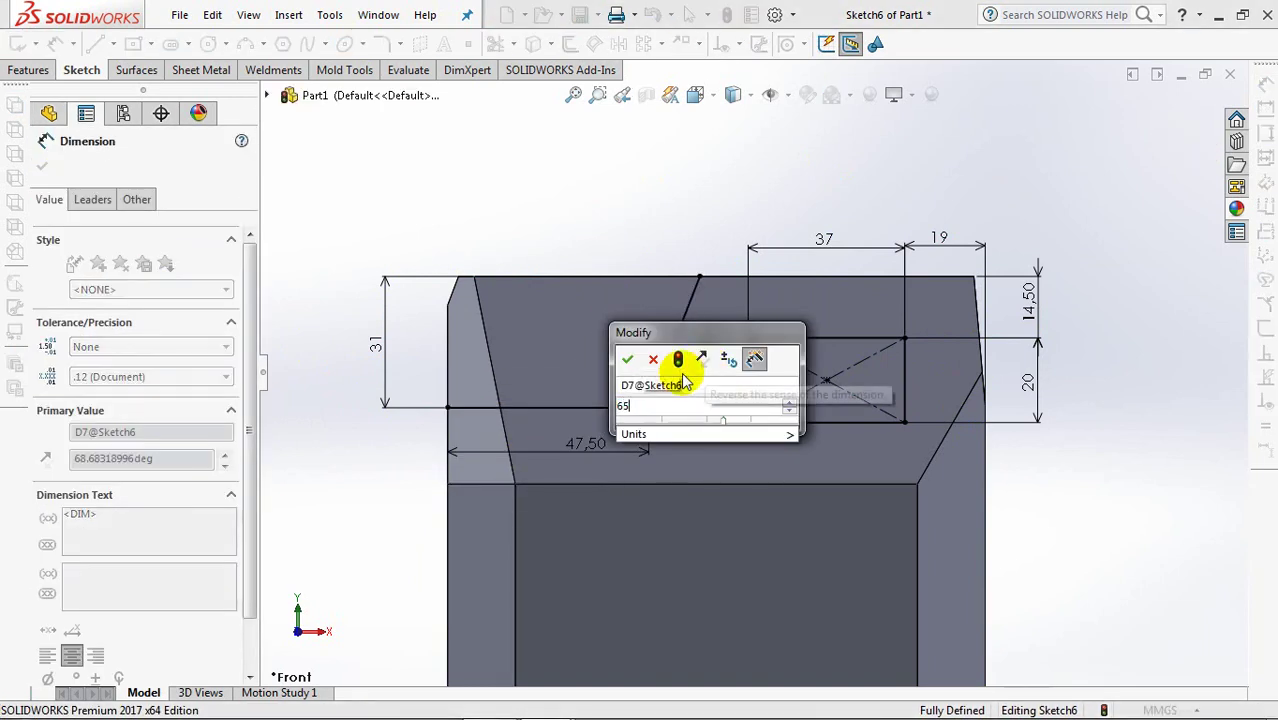
{"action": "left_click", "coordinate": [627, 359]}
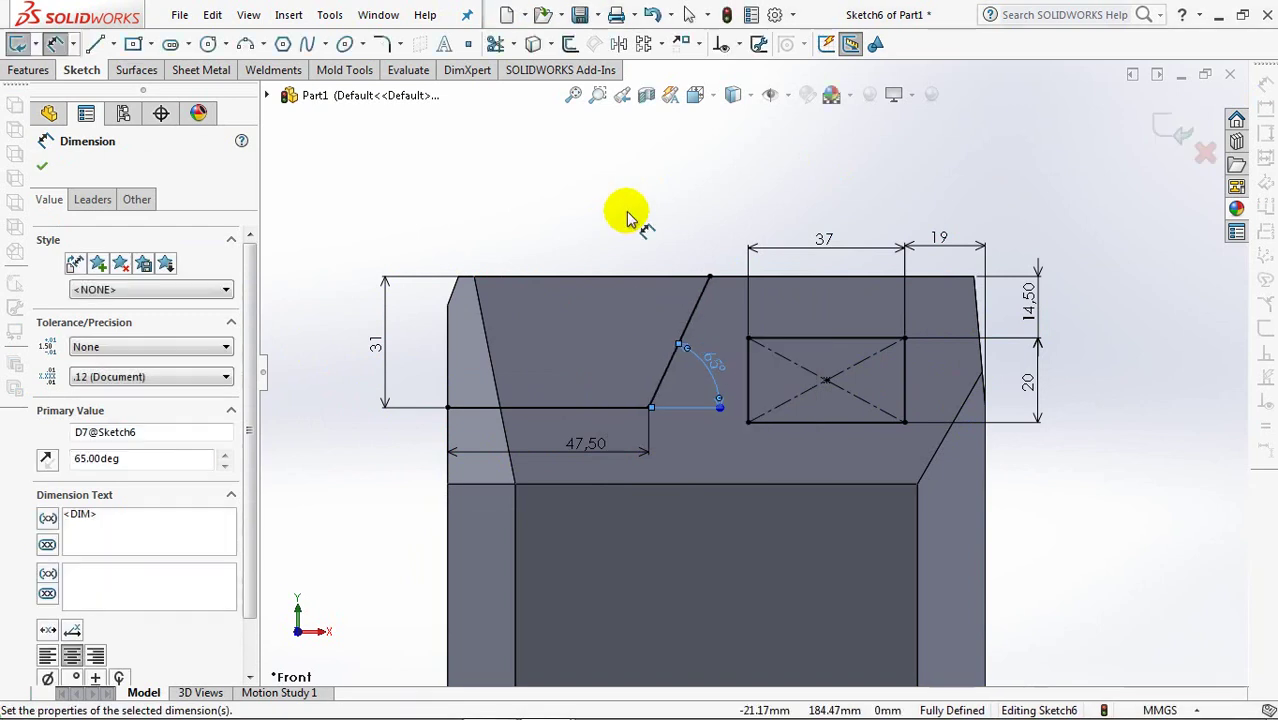
{"action": "left_click", "coordinate": [1172, 128]}
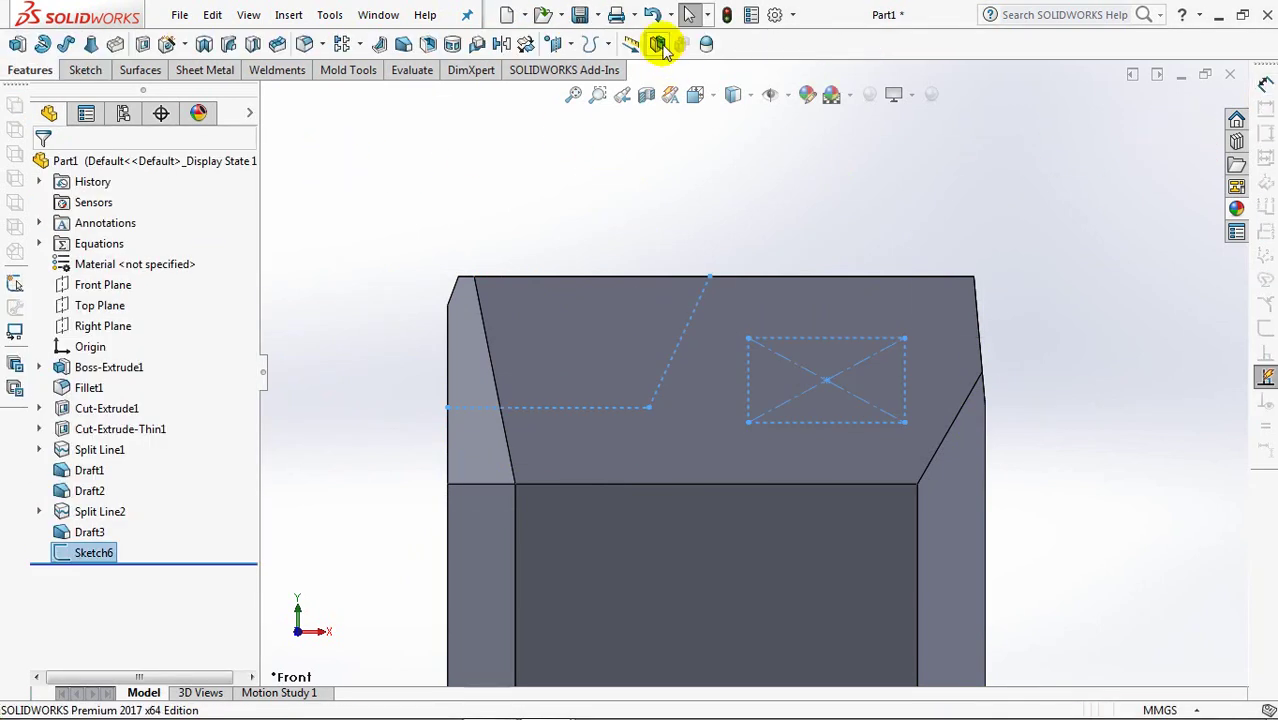
Step: Split the part into separate bodies using Cut Part with Sketch6
{"action": "left_click", "coordinate": [659, 43]}
{"action": "left_click", "coordinate": [140, 300]}
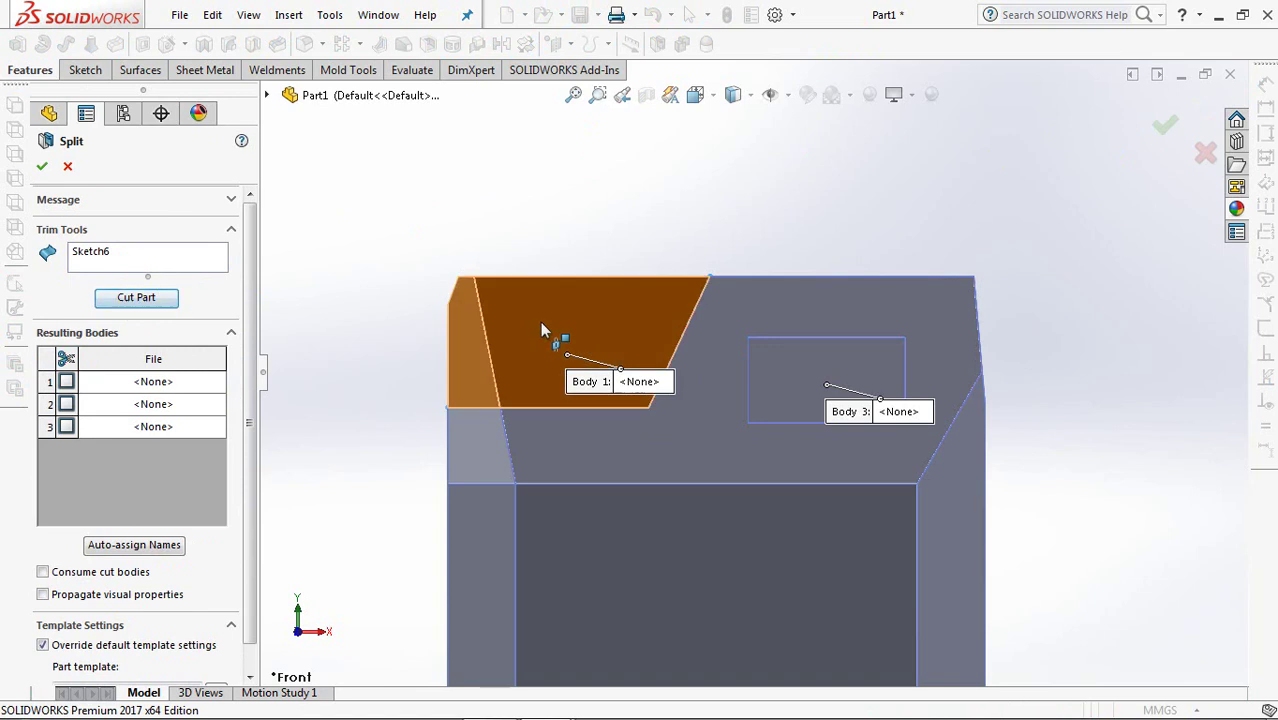
{"action": "scroll", "coordinate": [697, 195], "scroll_direction": "up", "scroll_amount": 3}
{"action": "middle_click_drag", "start_coordinate": [707, 251], "coordinate": [650, 322]}
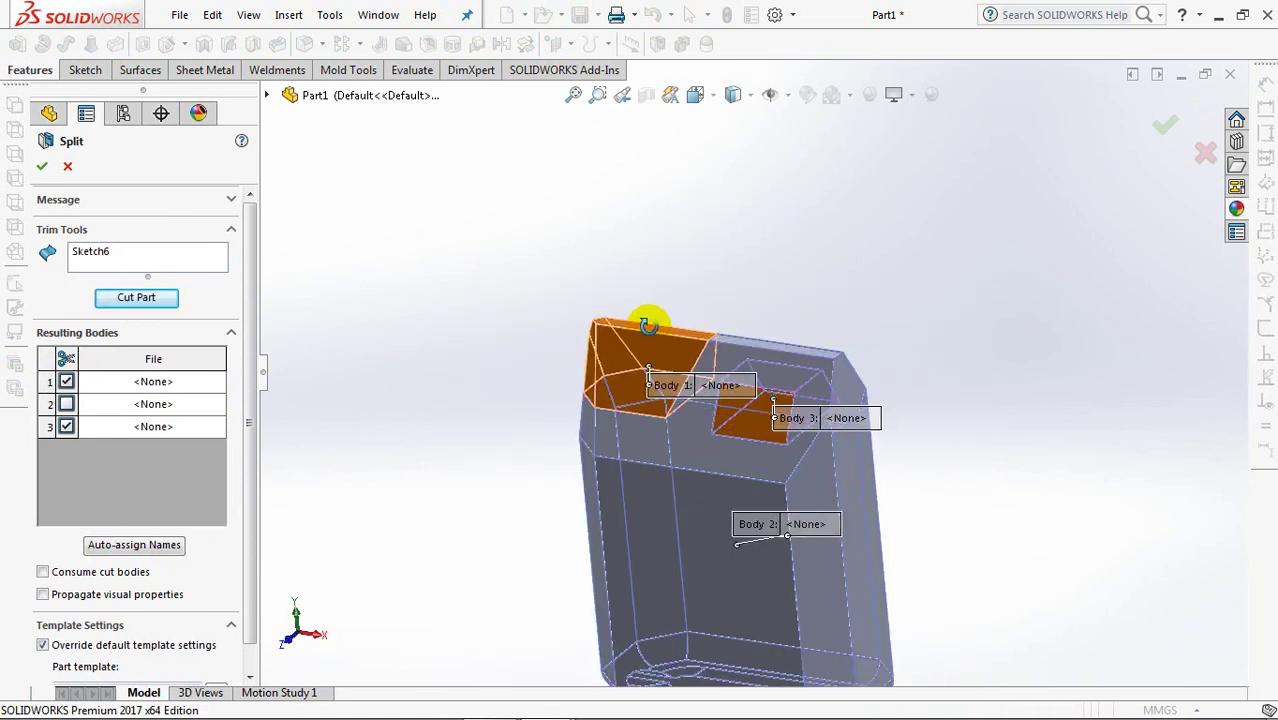
{"action": "left_click", "coordinate": [43, 167]}
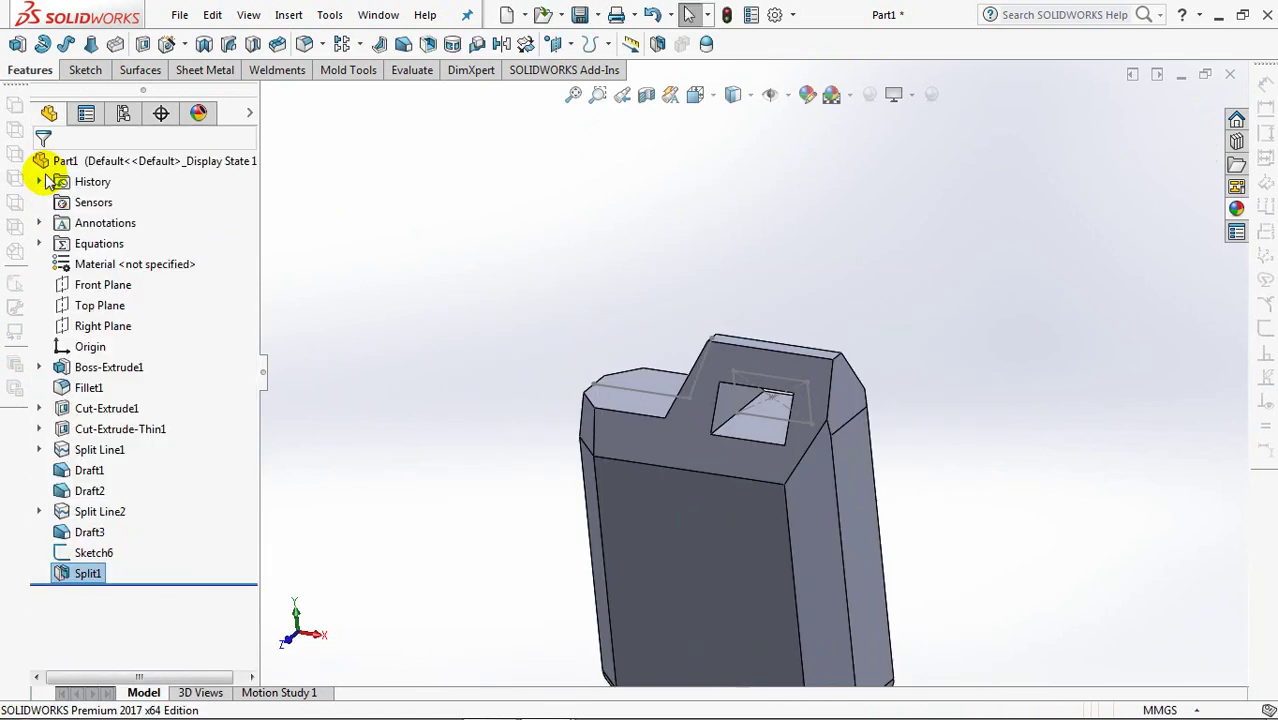
Step: Hide Sketch6 and view the part in isometric orientation
{"action": "left_click", "coordinate": [101, 556]}
{"action": "left_click", "coordinate": [108, 500]}
{"action": "key", "text": "ctrl+7"}
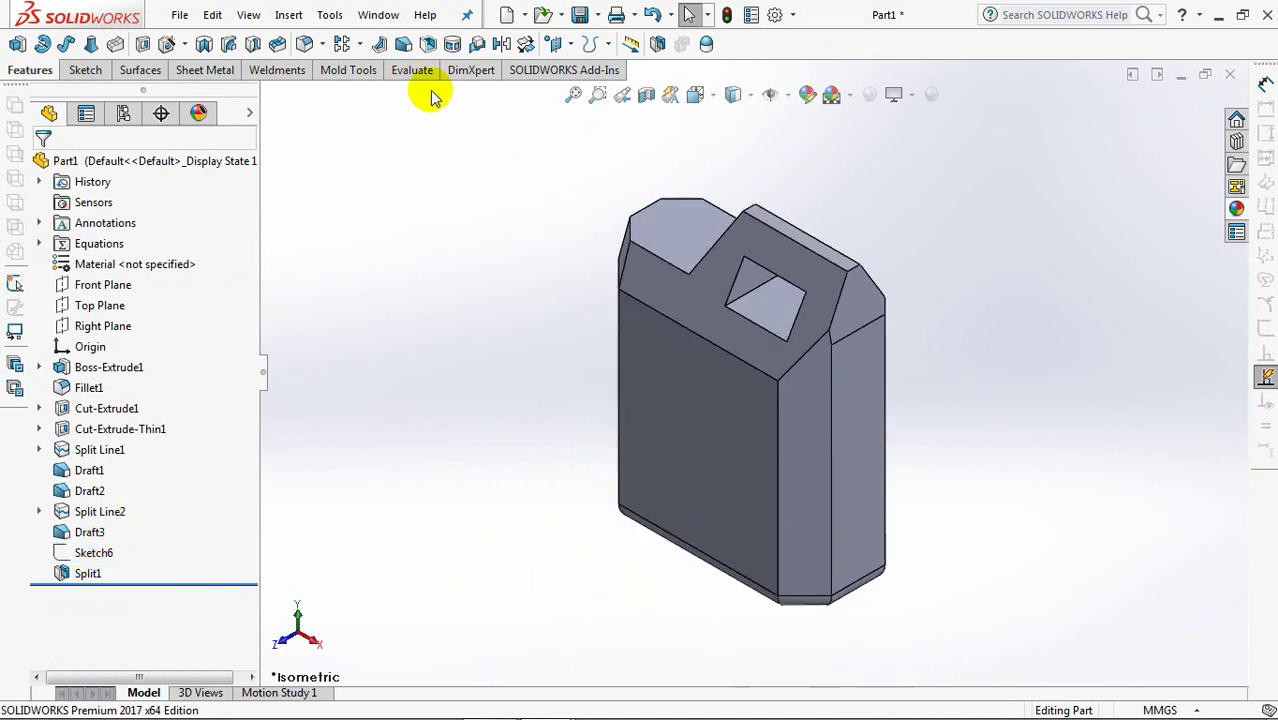
Step: Fillet the two top edges of the handle with a 15 mm radius
{"action": "left_click", "coordinate": [304, 44]}
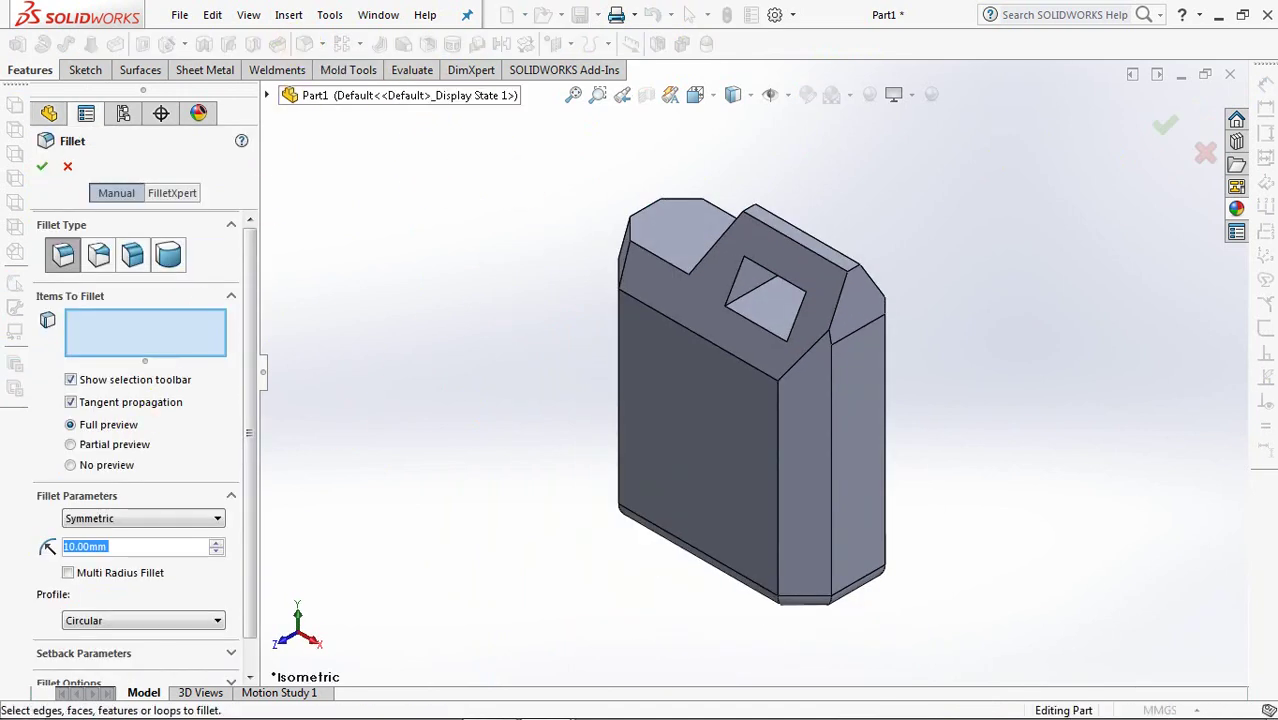
{"action": "type", "text": "15"}
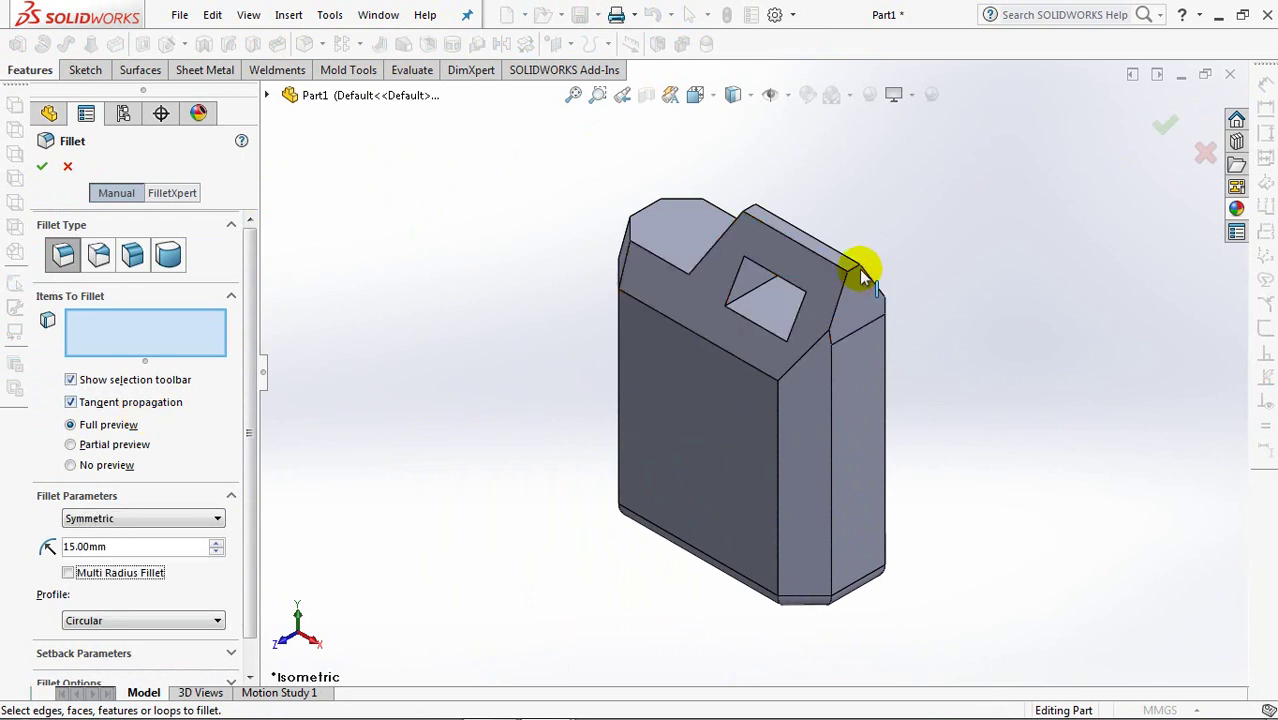
{"action": "left_click", "coordinate": [858, 275]}
{"action": "left_click", "coordinate": [748, 208]}
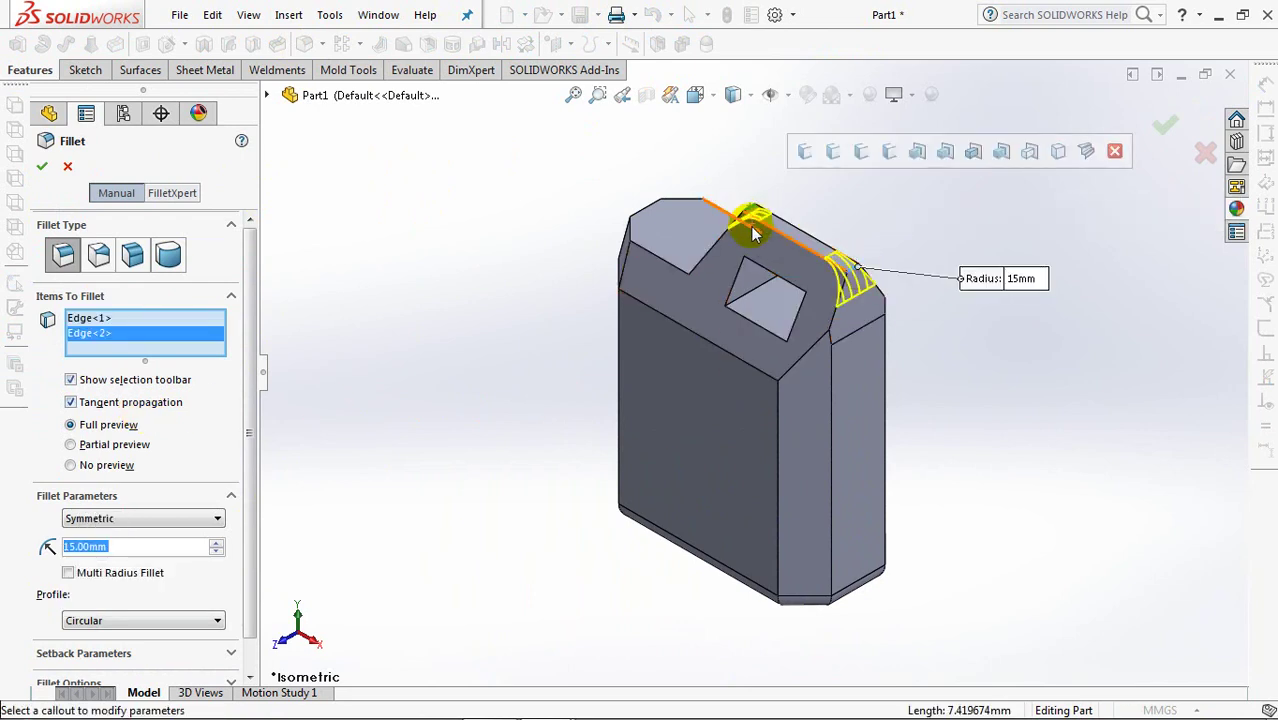
{"action": "middle_click_drag", "start_coordinate": [750, 214], "coordinate": [268, 272]}
{"action": "left_click", "coordinate": [43, 167]}
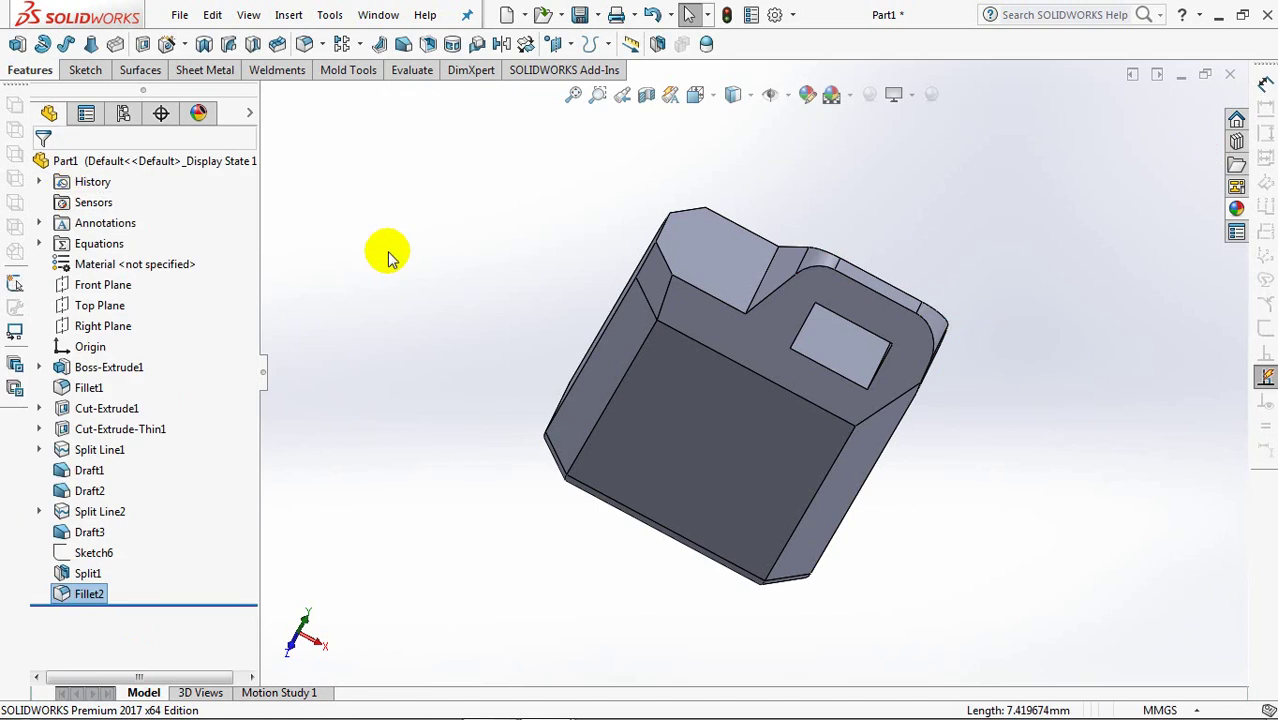
Step: Add a 1.5 mm fillet on the edge where the handle meets the body
{"action": "left_click", "coordinate": [307, 48]}
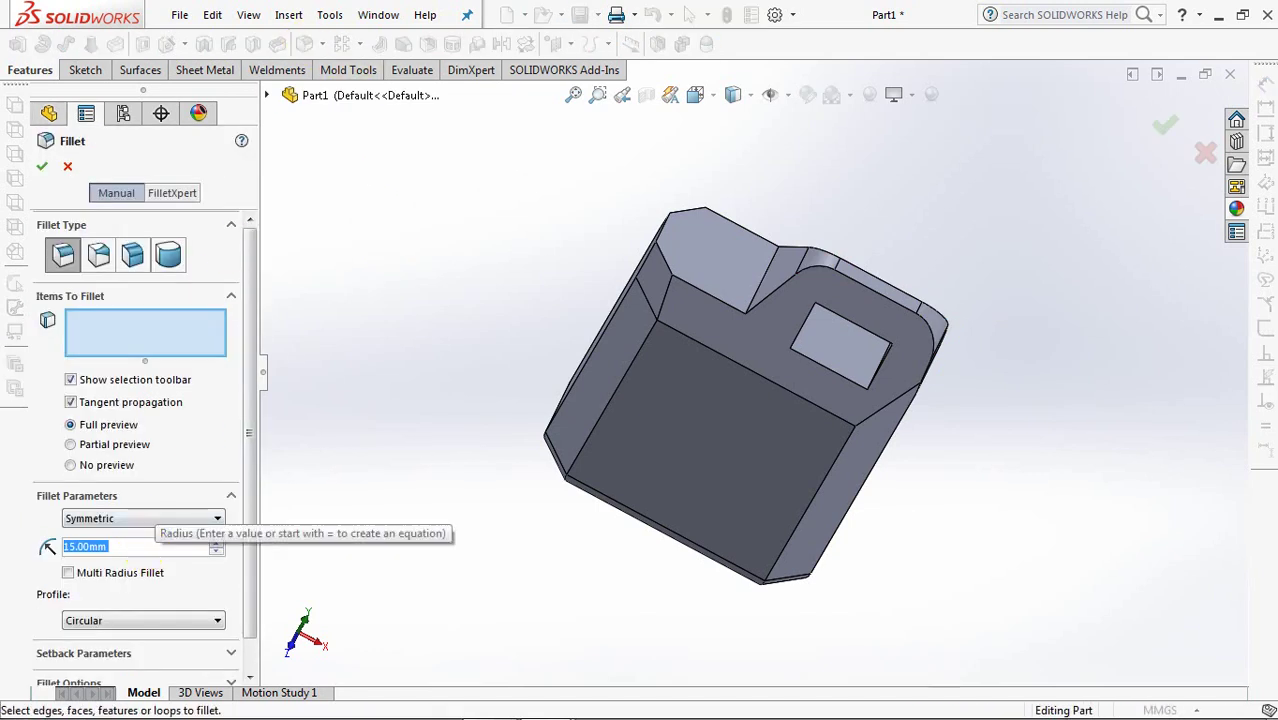
{"action": "type", "text": "1"}
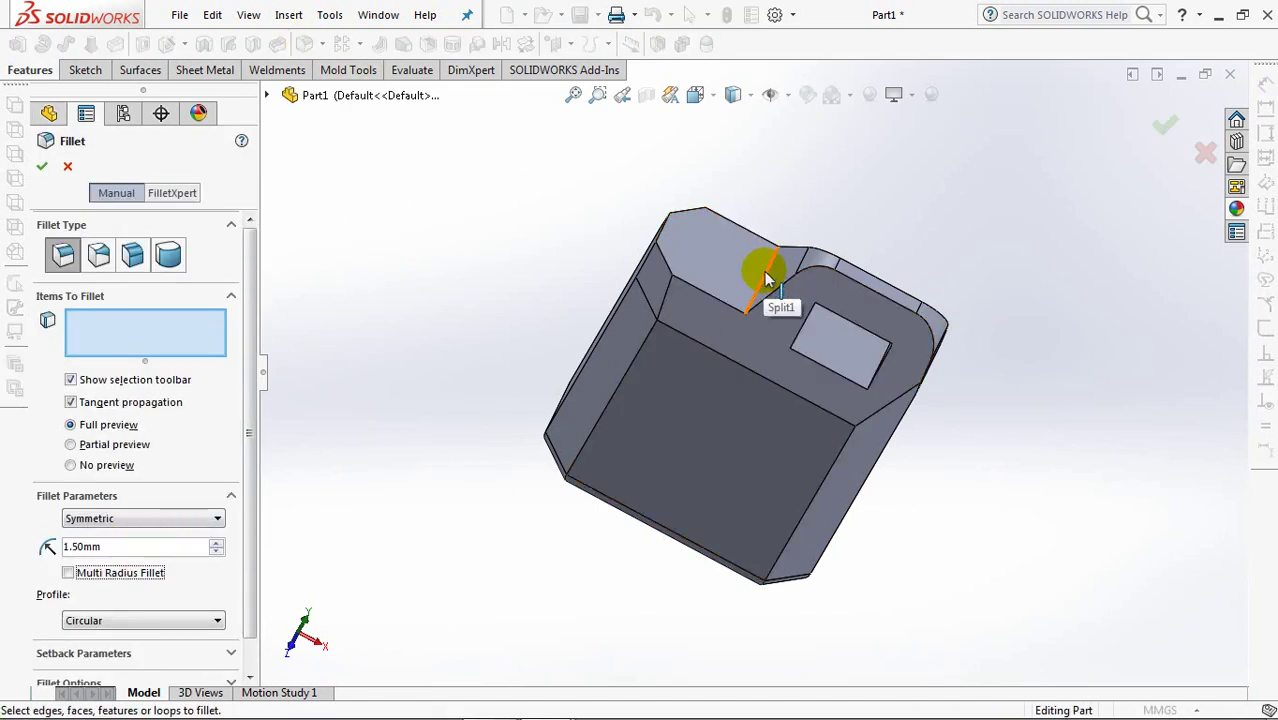
{"action": "left_click", "coordinate": [765, 276]}
{"action": "left_click", "coordinate": [41, 166]}
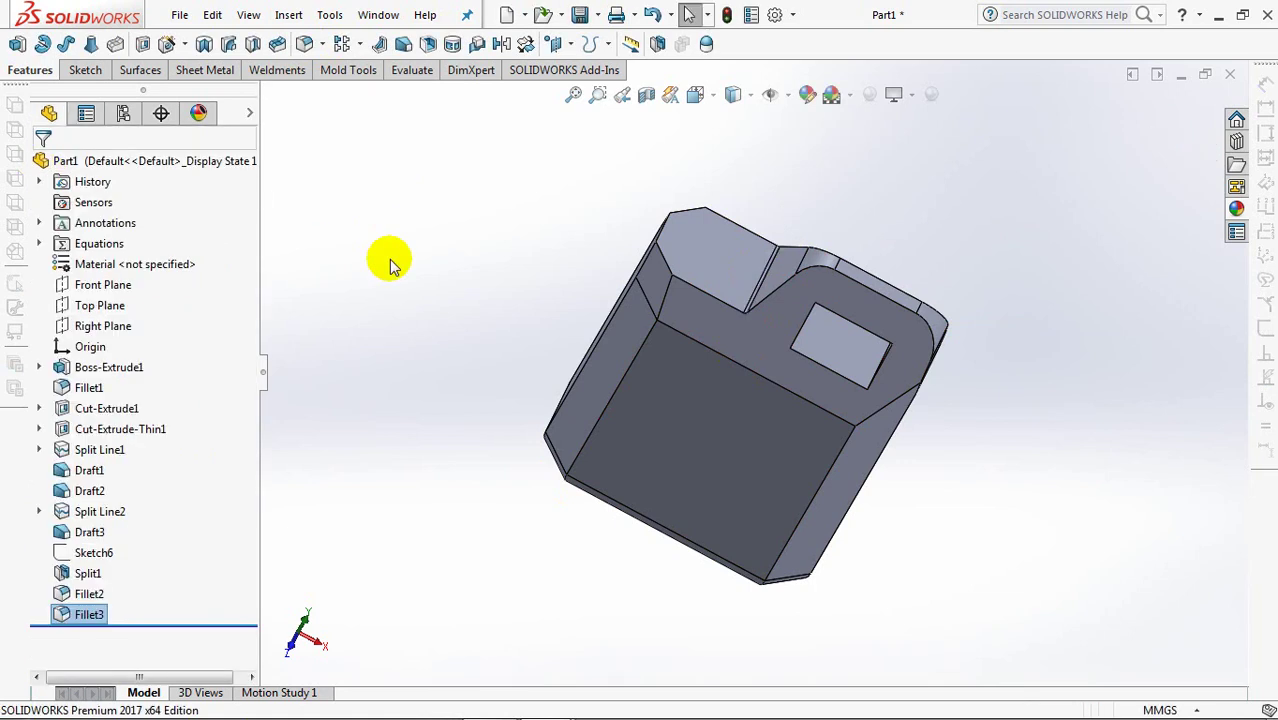
Step: Round the can's fourteen long body edges with a 7.5 mm fillet
{"action": "left_click", "coordinate": [305, 46]}
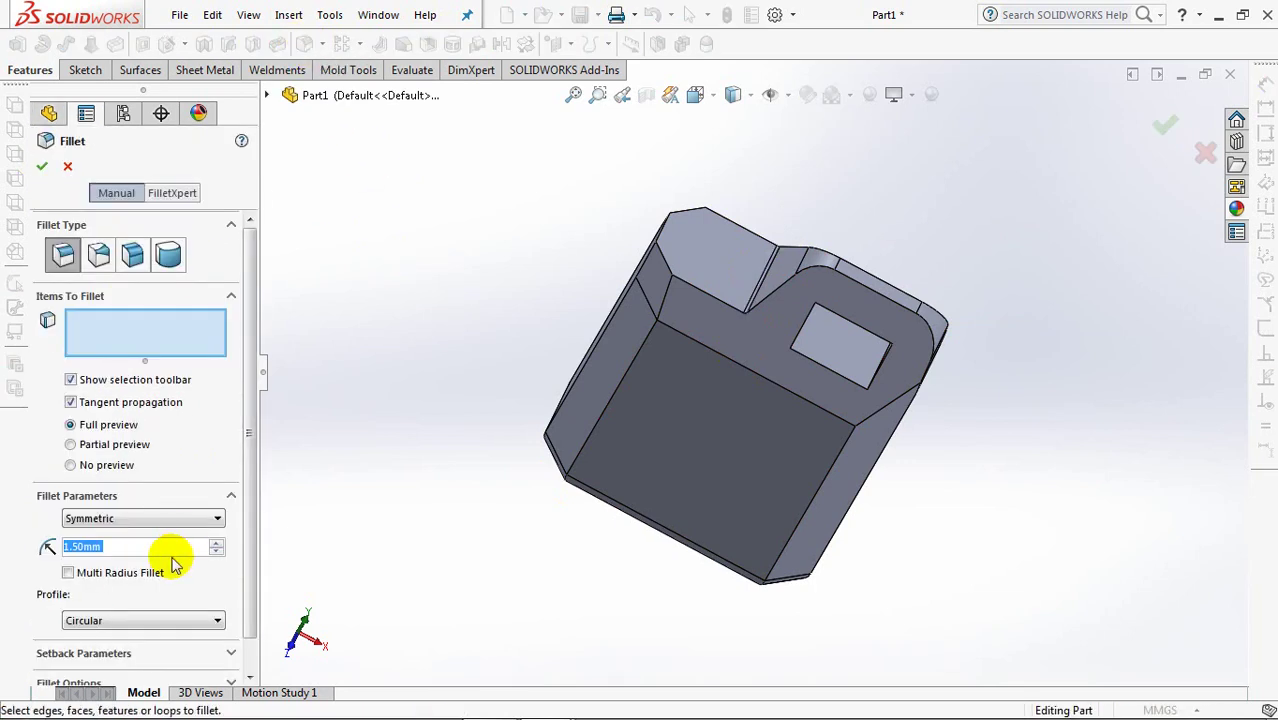
{"action": "type", "text": "7.5"}
{"action": "left_click", "coordinate": [141, 342]}
{"action": "left_click", "coordinate": [828, 487]}
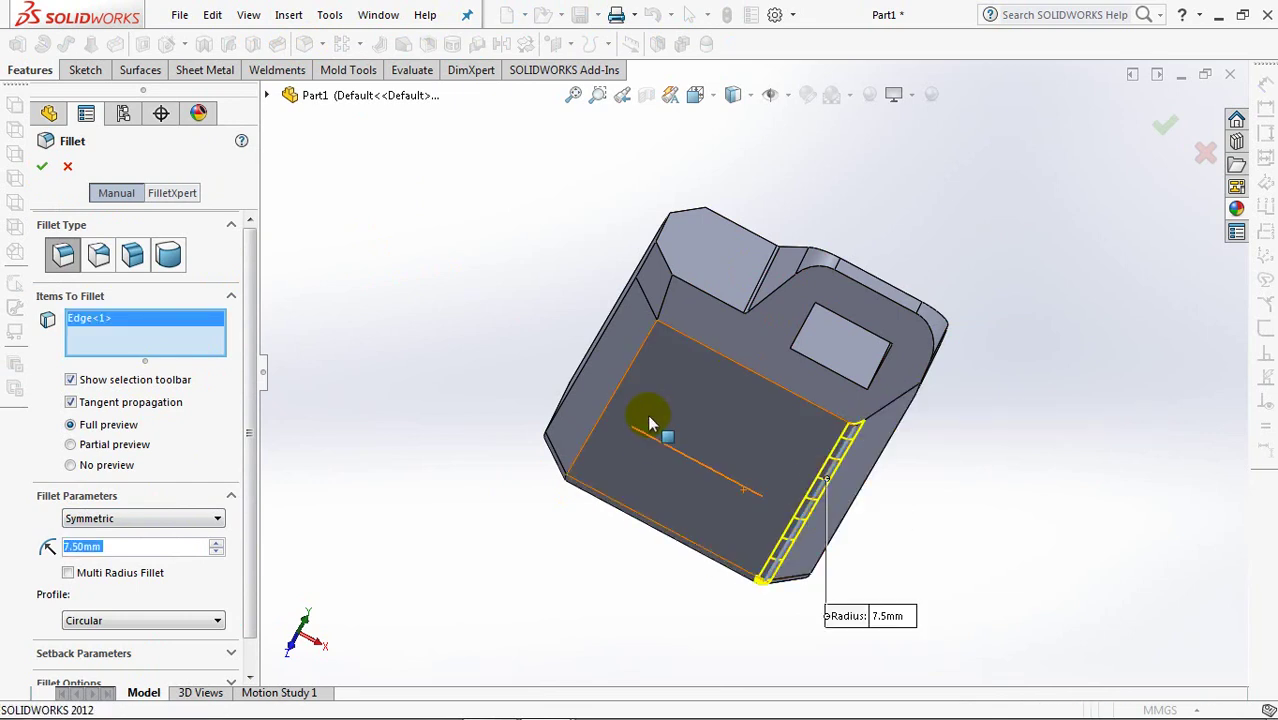
{"action": "left_click", "coordinate": [634, 368]}
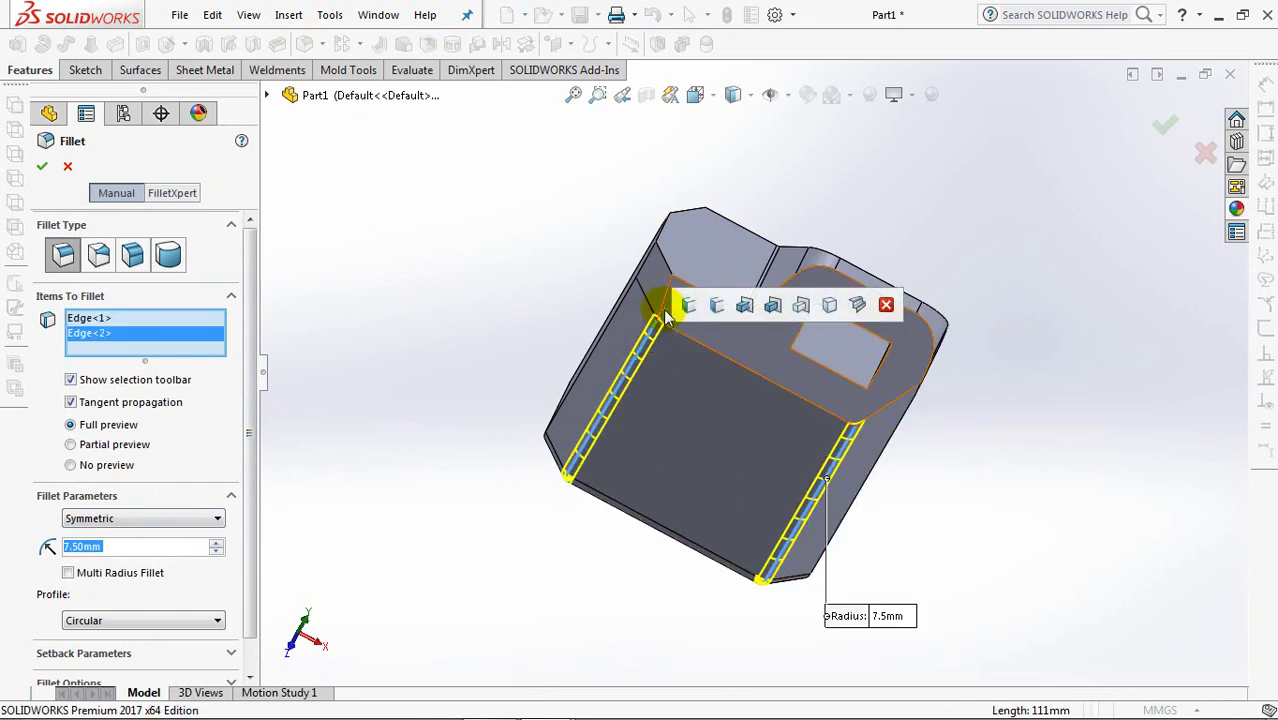
{"action": "left_click", "coordinate": [661, 339]}
{"action": "middle_click_drag", "start_coordinate": [661, 339], "coordinate": [716, 442]}
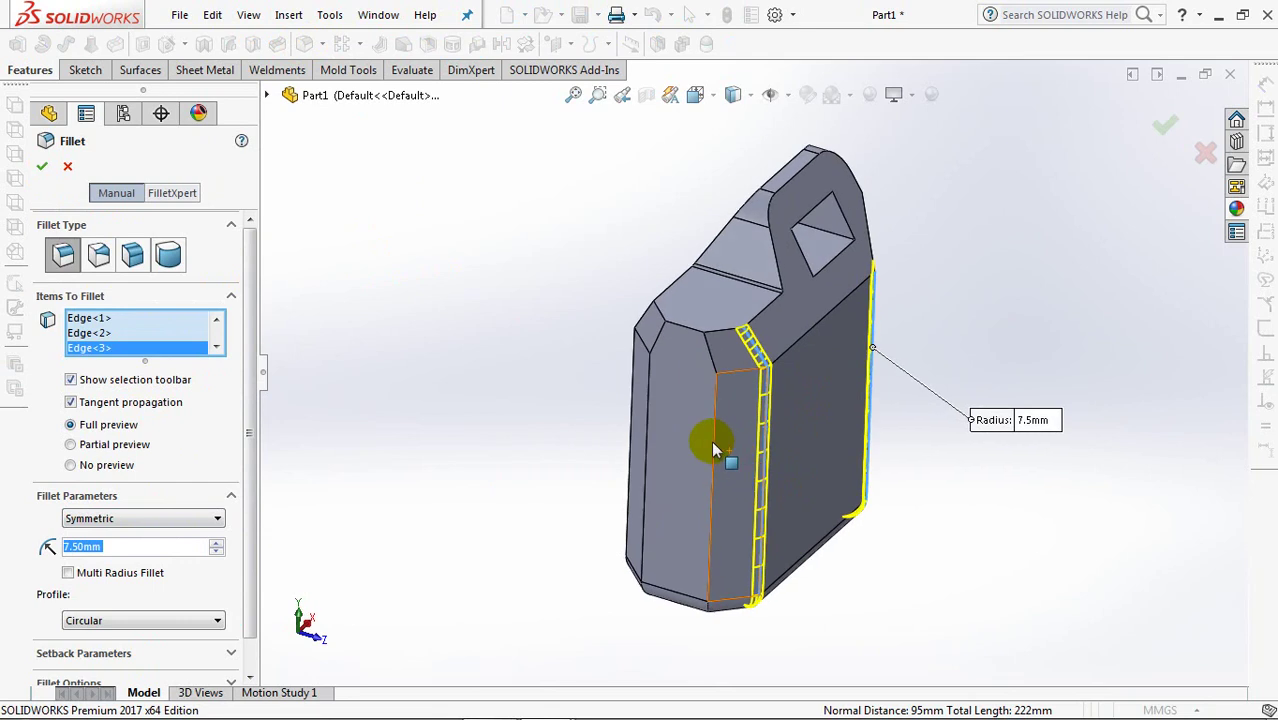
{"action": "left_click", "coordinate": [707, 362]}
{"action": "left_click", "coordinate": [707, 362]}
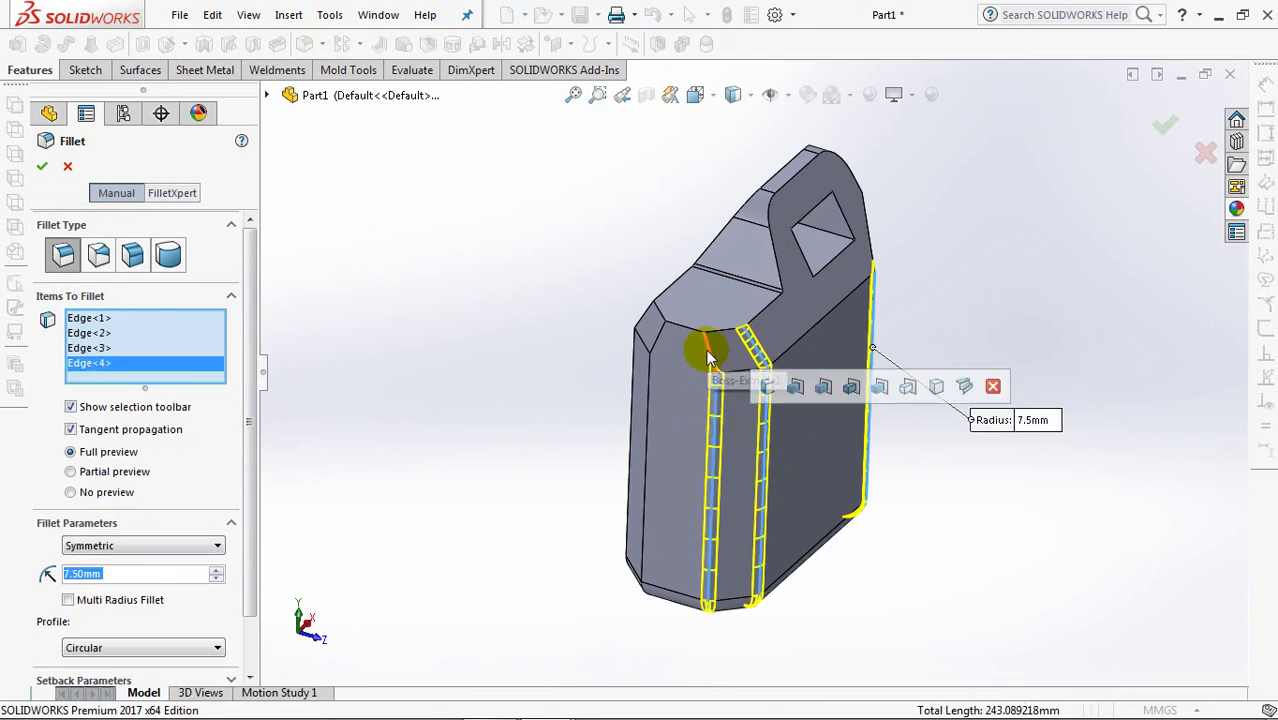
{"action": "left_click", "coordinate": [652, 347]}
{"action": "left_click", "coordinate": [656, 388]}
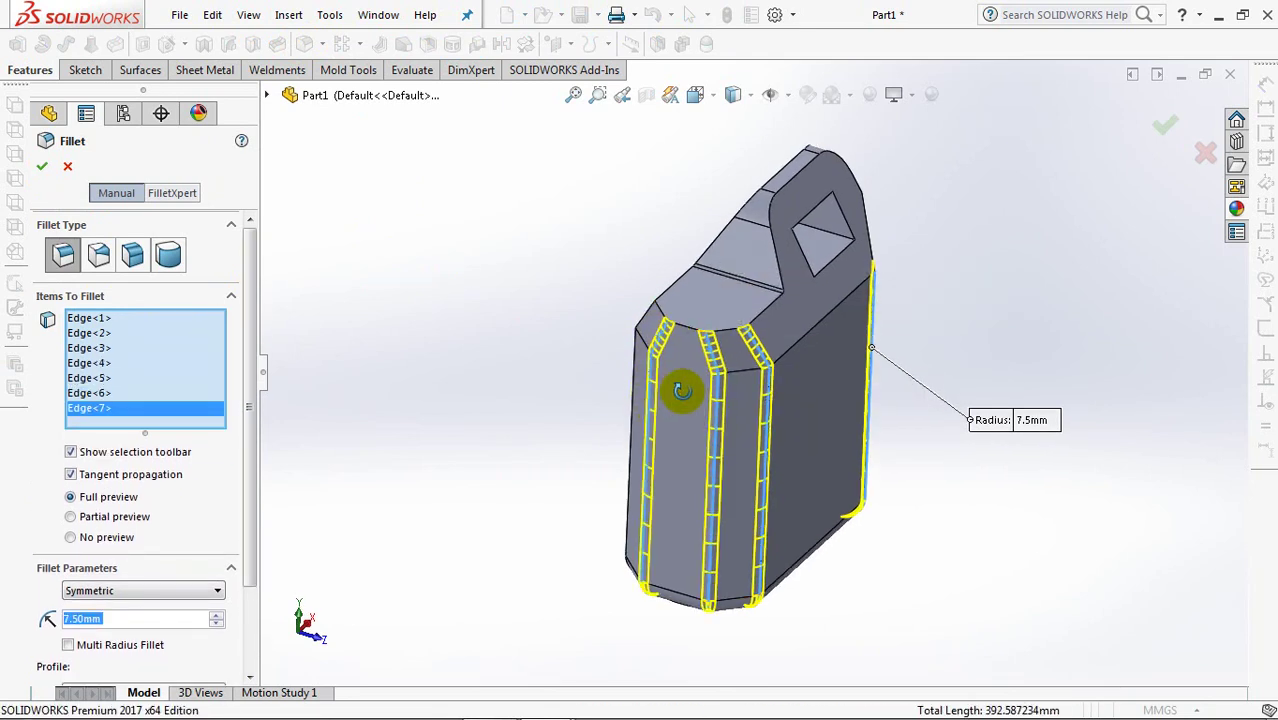
{"action": "middle_click_drag", "start_coordinate": [656, 388], "coordinate": [763, 463]}
{"action": "left_click", "coordinate": [816, 385]}
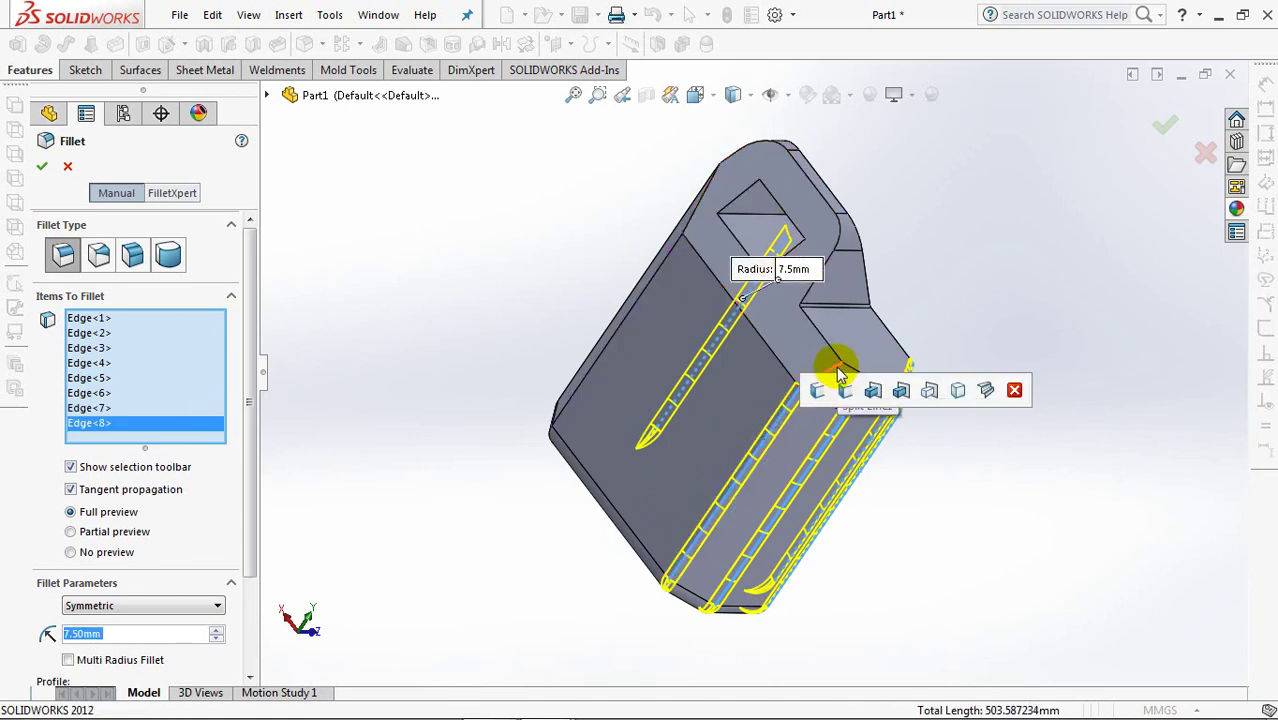
{"action": "left_click", "coordinate": [840, 375]}
{"action": "mouse_move", "coordinate": [840, 375]}
{"action": "middle_mouse_down"}
{"action": "mouse_move", "coordinate": [836, 394]}
{"action": "mouse_move", "coordinate": [721, 373]}
{"action": "middle_mouse_up"}
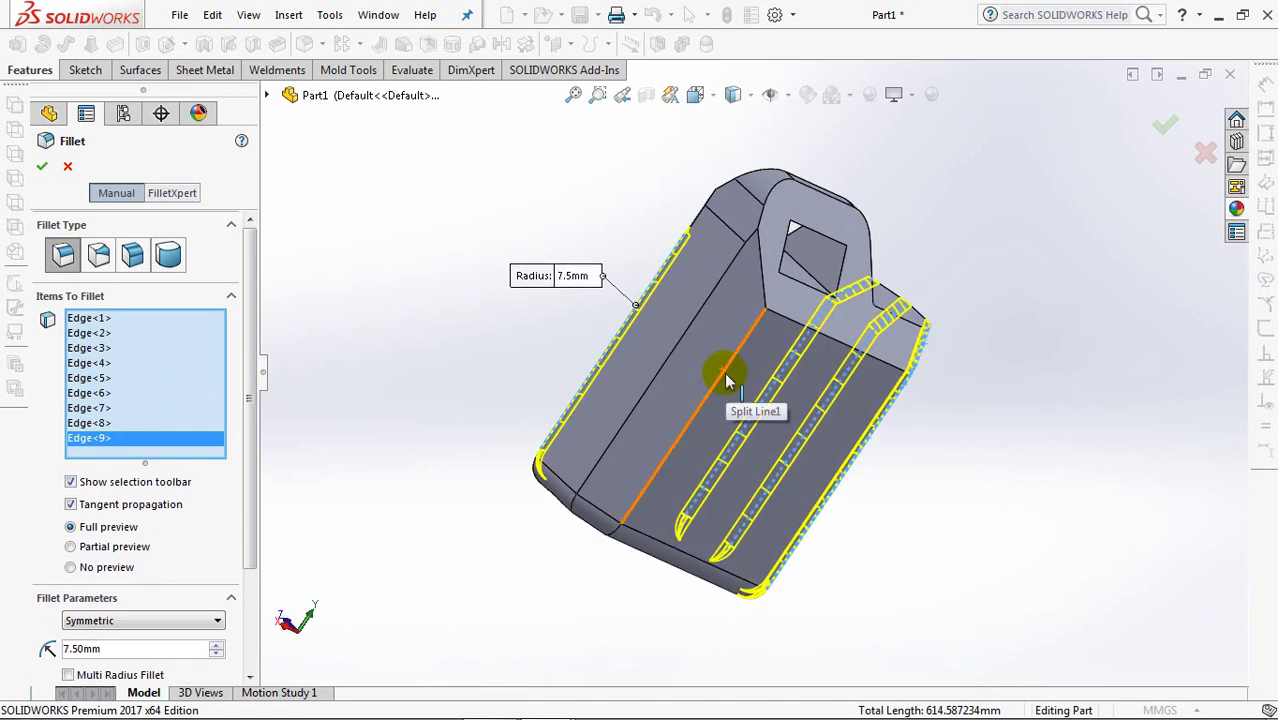
{"action": "left_click", "coordinate": [727, 381]}
{"action": "left_click", "coordinate": [747, 232]}
{"action": "left_click", "coordinate": [752, 240]}
{"action": "middle_click_drag", "start_coordinate": [752, 240], "coordinate": [784, 398]}
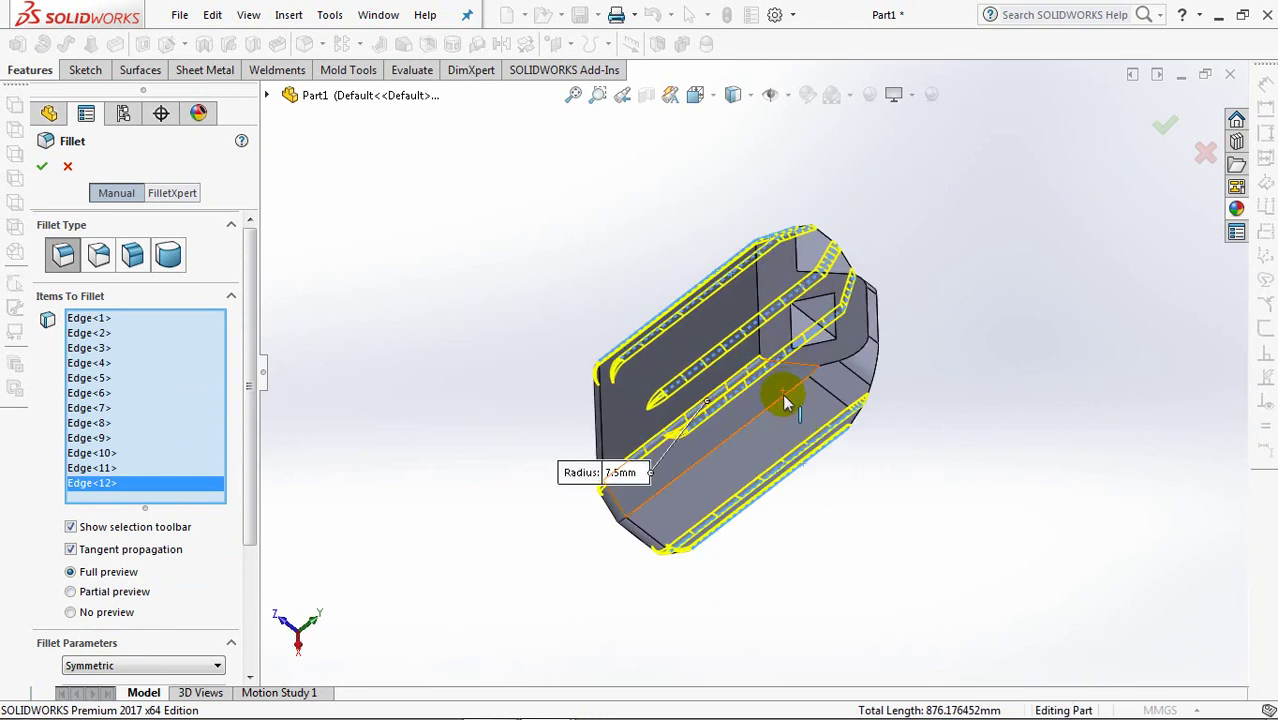
{"action": "left_click", "coordinate": [818, 386]}
{"action": "left_click", "coordinate": [812, 371]}
{"action": "mouse_move", "coordinate": [812, 371]}
{"action": "middle_mouse_down"}
{"action": "mouse_move", "coordinate": [760, 405]}
{"action": "mouse_move", "coordinate": [688, 313]}
{"action": "middle_mouse_up"}
{"action": "left_click", "coordinate": [573, 94]}
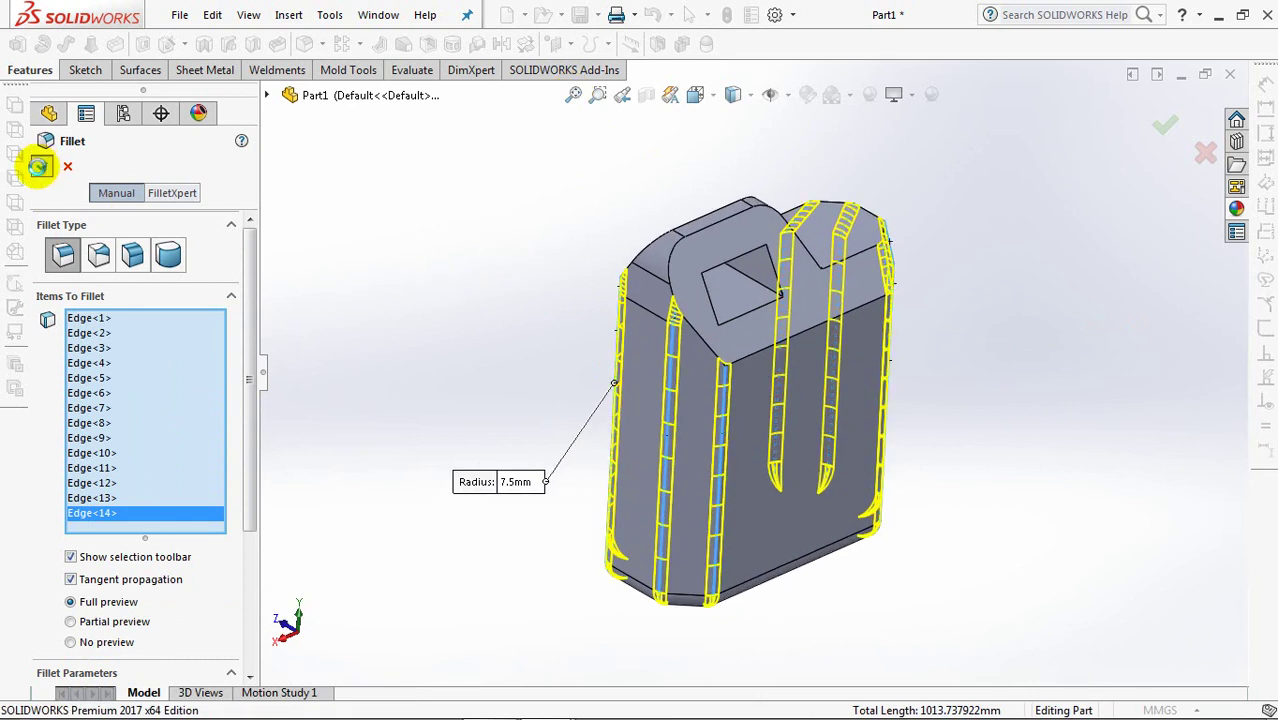
{"action": "left_click", "coordinate": [38, 166]}
Step: Fillet the edges around the top face at 5 mm
{"action": "mouse_move", "coordinate": [449, 373]}
{"action": "middle_mouse_down"}
{"action": "mouse_move", "coordinate": [735, 386]}
{"action": "mouse_move", "coordinate": [765, 400]}
{"action": "middle_mouse_up"}
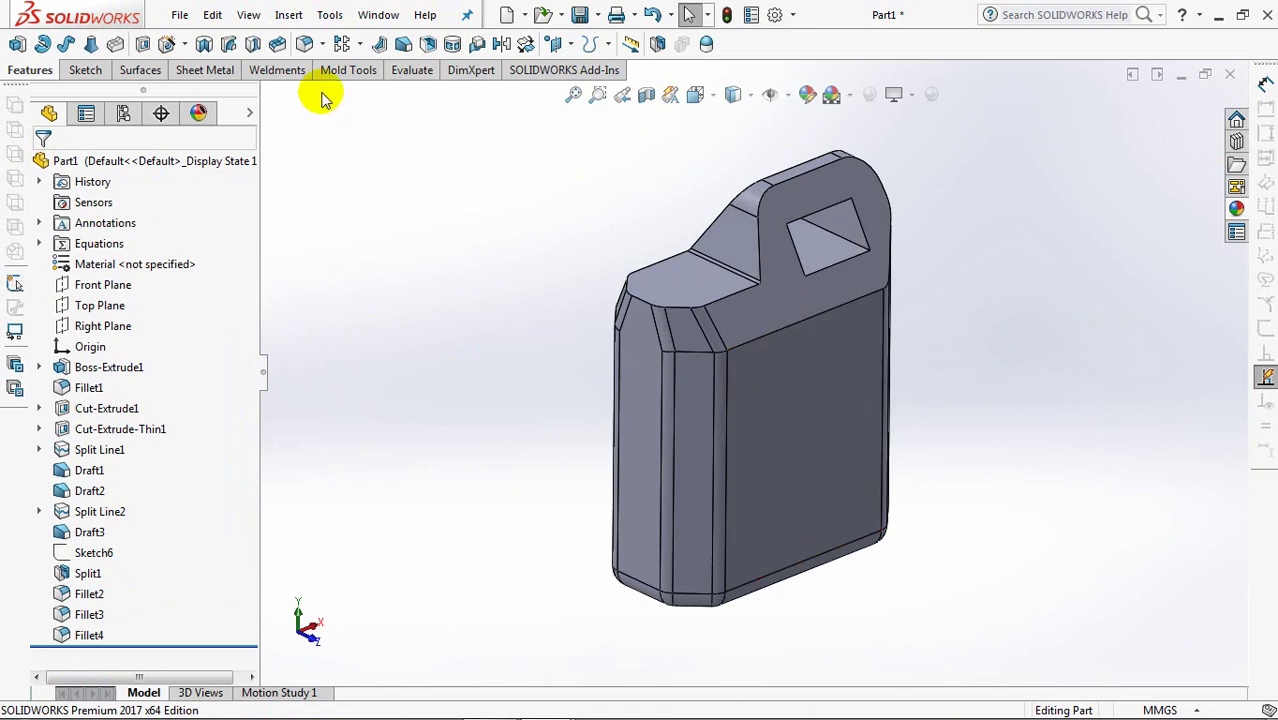
{"action": "left_click", "coordinate": [304, 45]}
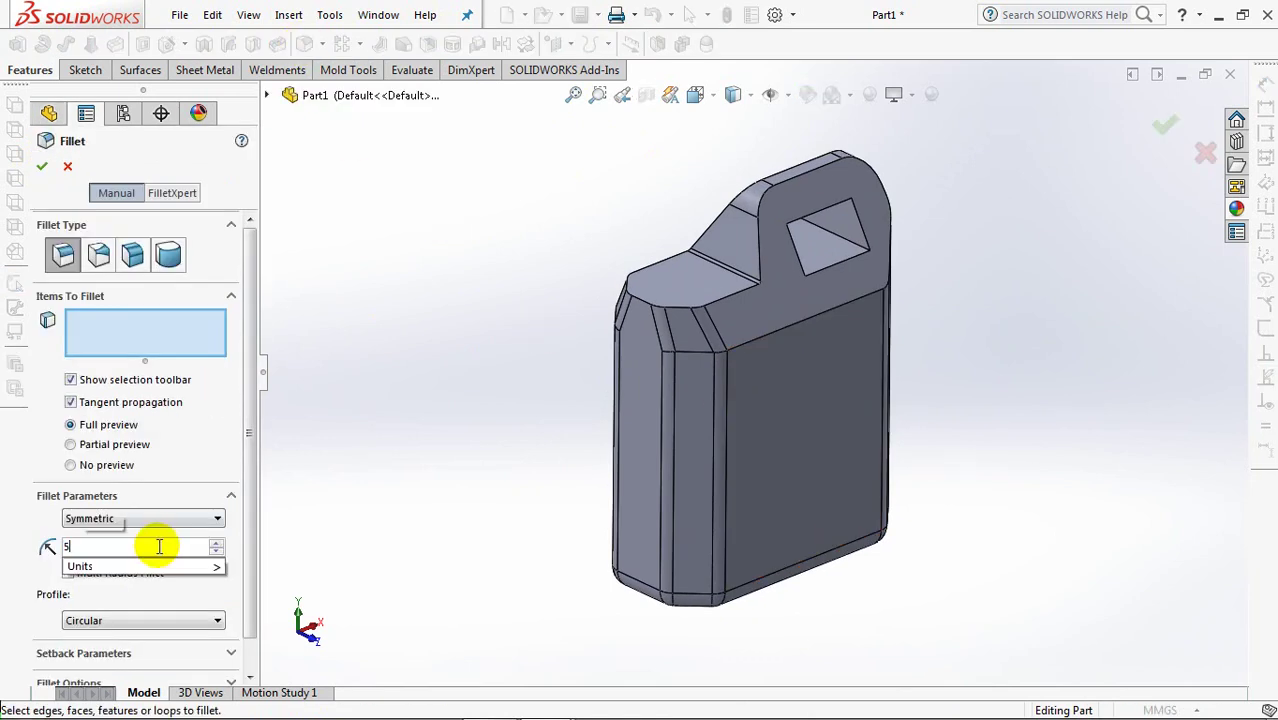
{"action": "left_click", "coordinate": [685, 303]}
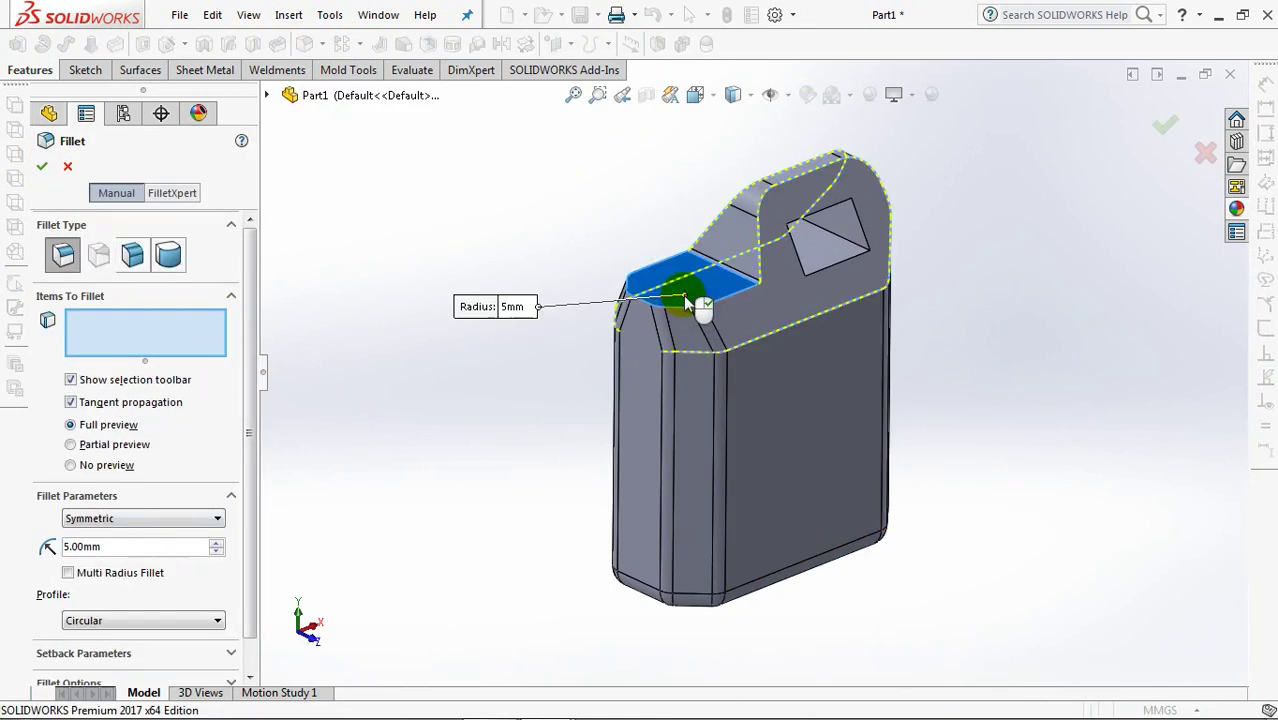
{"action": "middle_click_drag", "start_coordinate": [685, 303], "coordinate": [676, 531]}
{"action": "left_click", "coordinate": [44, 167]}
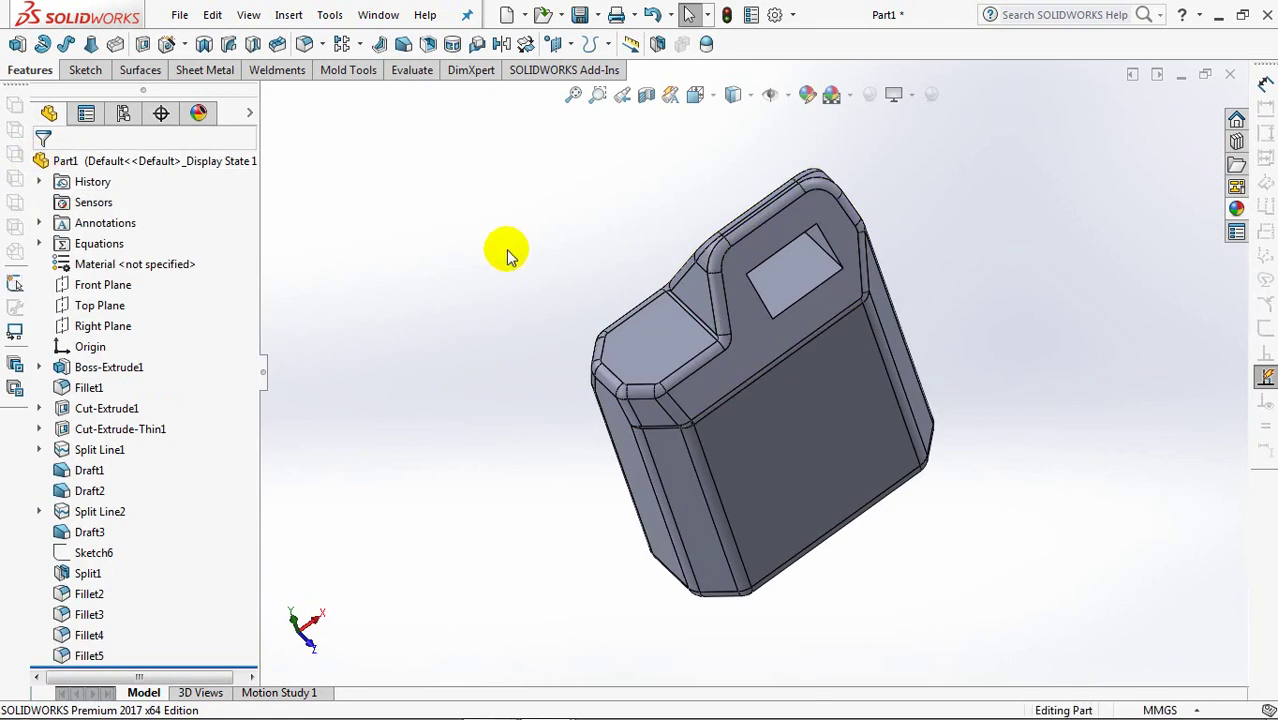
Step: Sketch a horizontal line across the full part on the Top Plane
{"action": "left_click", "coordinate": [100, 305]}
{"action": "left_click", "coordinate": [148, 278]}
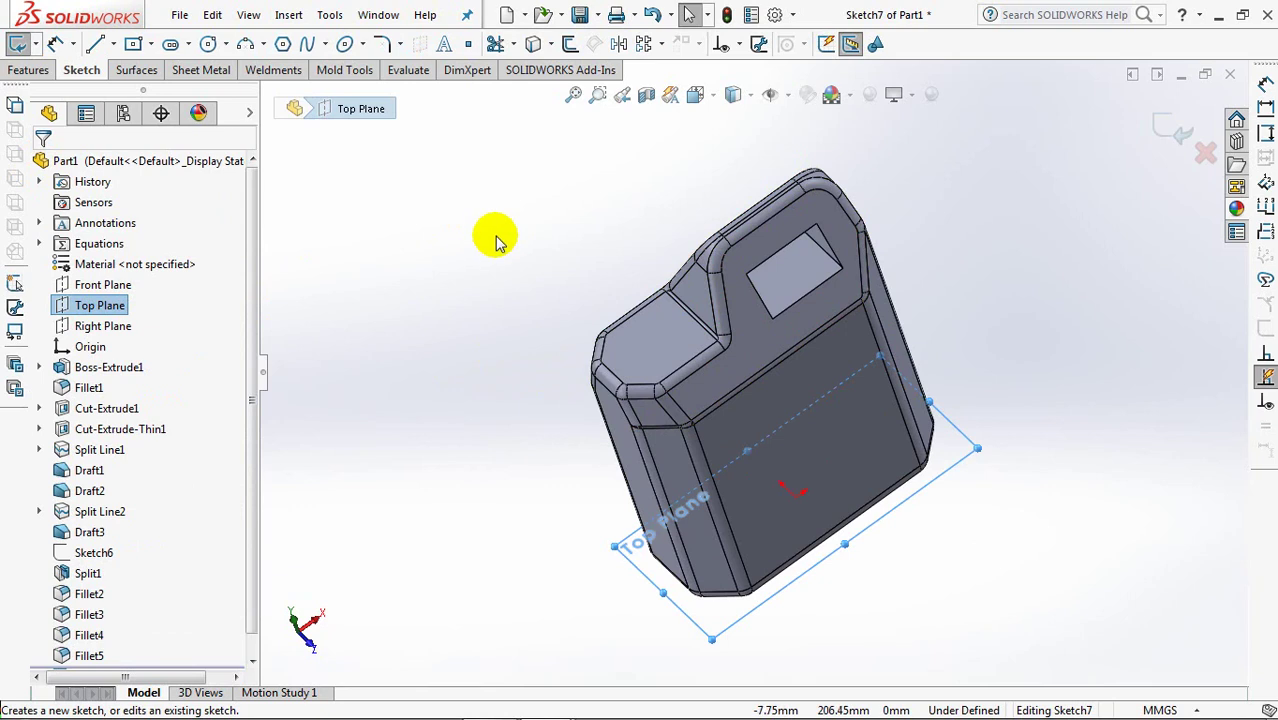
{"action": "left_click", "coordinate": [97, 47]}
{"action": "left_click", "coordinate": [422, 372]}
{"action": "left_click", "coordinate": [1083, 372]}
{"action": "right_click", "coordinate": [1085, 372]}
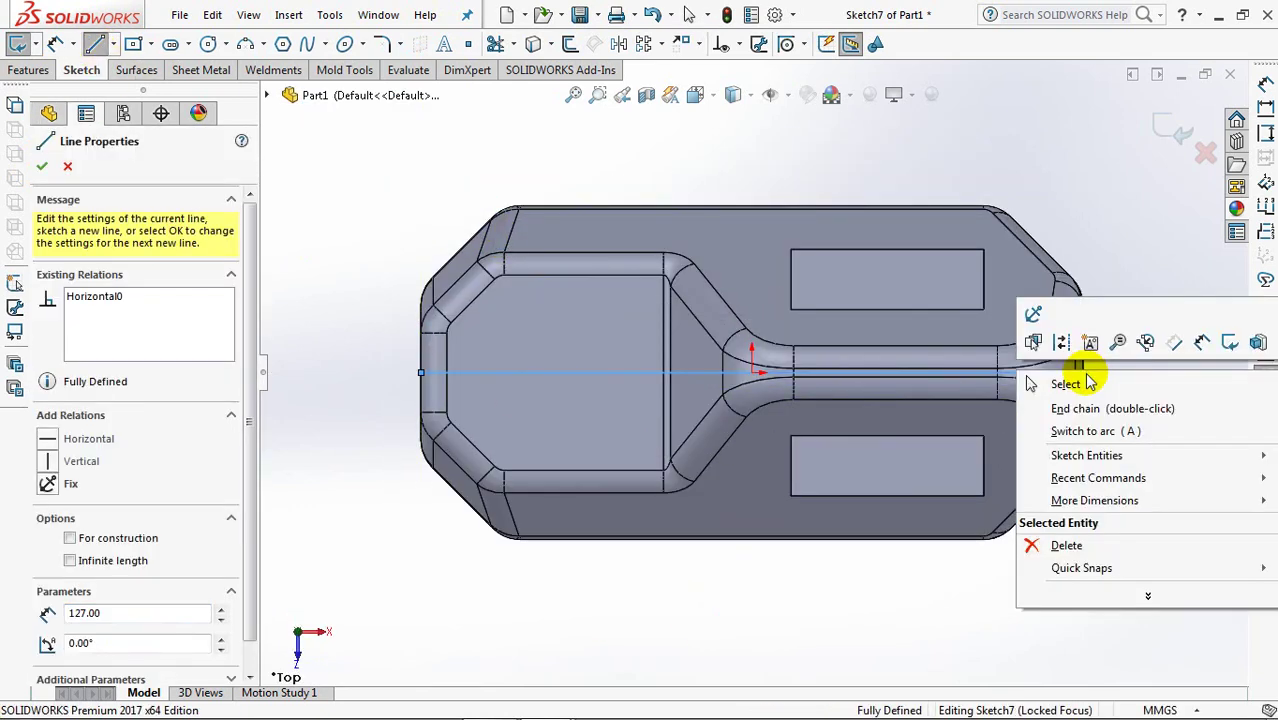
{"action": "left_click", "coordinate": [1075, 408]}
{"action": "left_click", "coordinate": [1175, 130]}
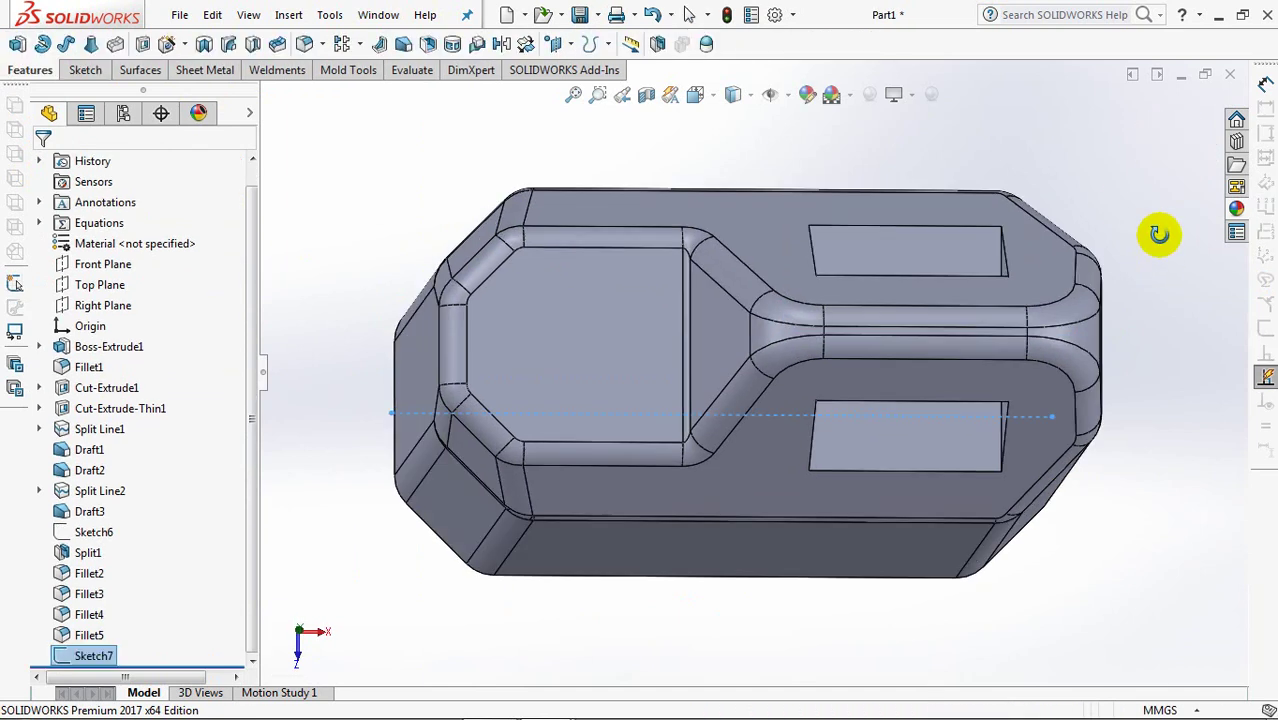
Step: Project the line as a split line onto the four inner faces of the handle opening
{"action": "left_click", "coordinate": [607, 47]}
{"action": "left_click", "coordinate": [633, 72]}
{"action": "left_click", "coordinate": [829, 386]}
{"action": "mouse_move", "coordinate": [829, 386]}
{"action": "middle_mouse_down"}
{"action": "mouse_move", "coordinate": [787, 276]}
{"action": "mouse_move", "coordinate": [673, 178]}
{"action": "mouse_move", "coordinate": [836, 191]}
{"action": "mouse_move", "coordinate": [853, 174]}
{"action": "middle_mouse_up"}
{"action": "left_click", "coordinate": [673, 178]}
{"action": "left_click", "coordinate": [853, 174]}
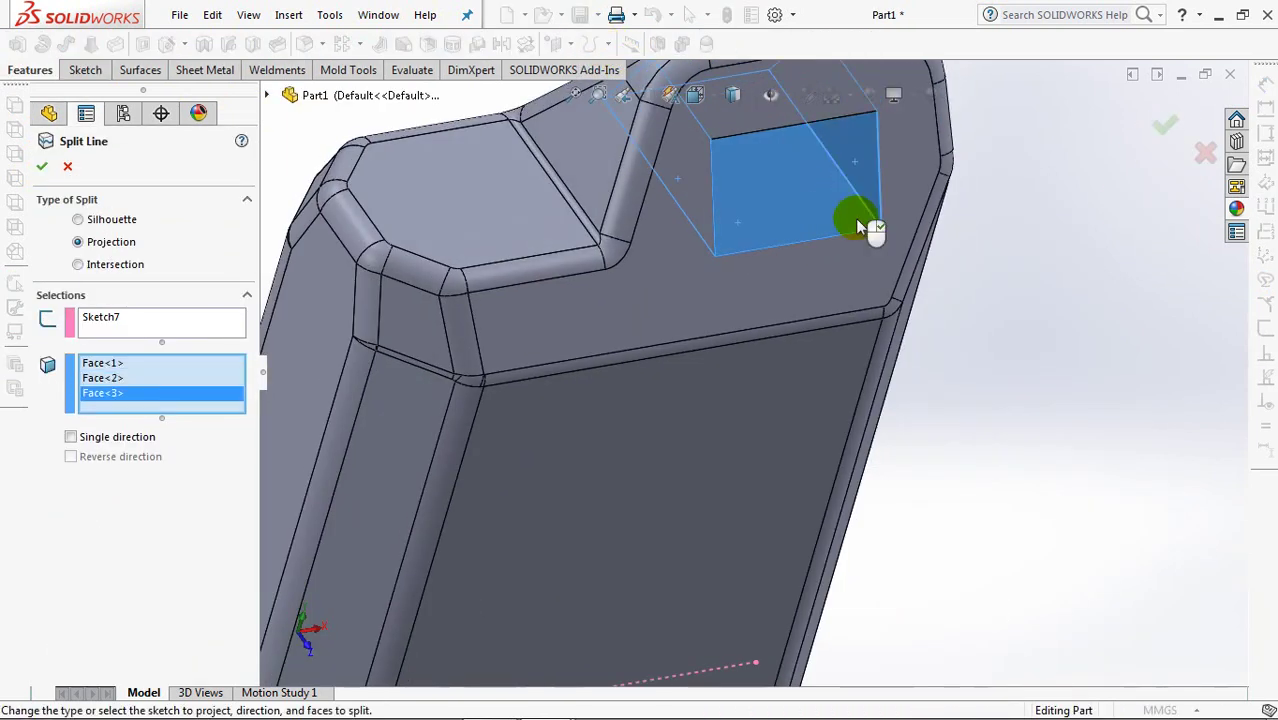
{"action": "scroll", "coordinate": [854, 222], "scroll_direction": "down", "scroll_amount": 2}
{"action": "scroll", "coordinate": [853, 237], "scroll_direction": "up", "scroll_amount": 3}
{"action": "middle_click_drag", "start_coordinate": [819, 451], "coordinate": [819, 262]}
{"action": "left_click", "coordinate": [771, 370]}
{"action": "mouse_move", "coordinate": [771, 370]}
{"action": "middle_mouse_down"}
{"action": "mouse_move", "coordinate": [727, 379]}
{"action": "mouse_move", "coordinate": [685, 437]}
{"action": "middle_mouse_up"}
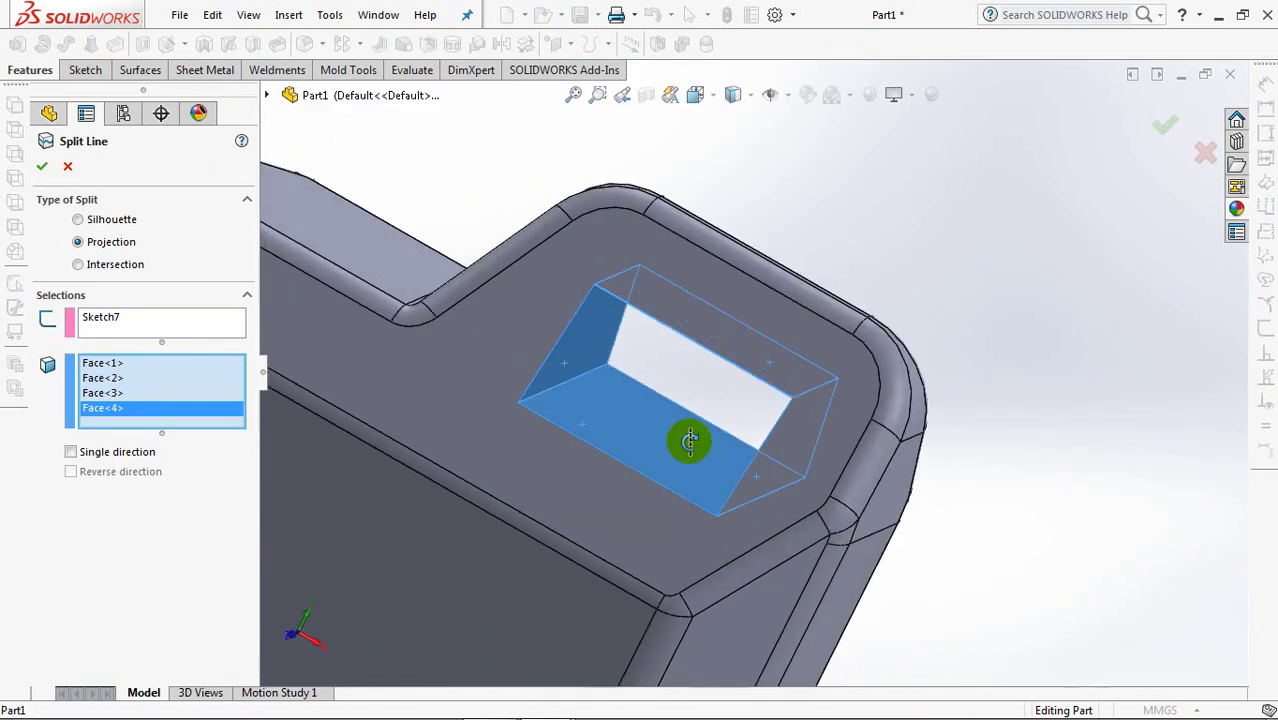
{"action": "left_click", "coordinate": [1162, 123]}
{"action": "mouse_move", "coordinate": [1090, 208]}
{"action": "middle_mouse_down"}
{"action": "mouse_move", "coordinate": [1087, 294]}
{"action": "mouse_move", "coordinate": [1095, 258]}
{"action": "middle_mouse_up"}
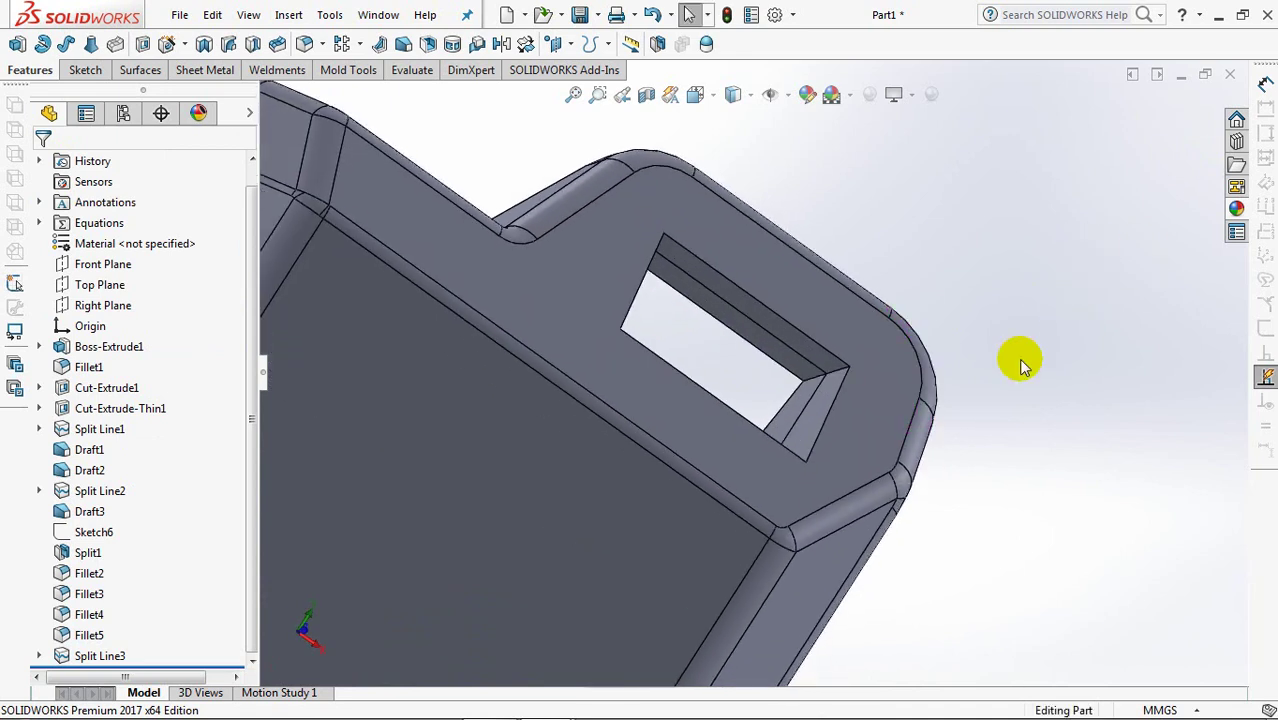
{"action": "key", "text": "ctrl+7"}
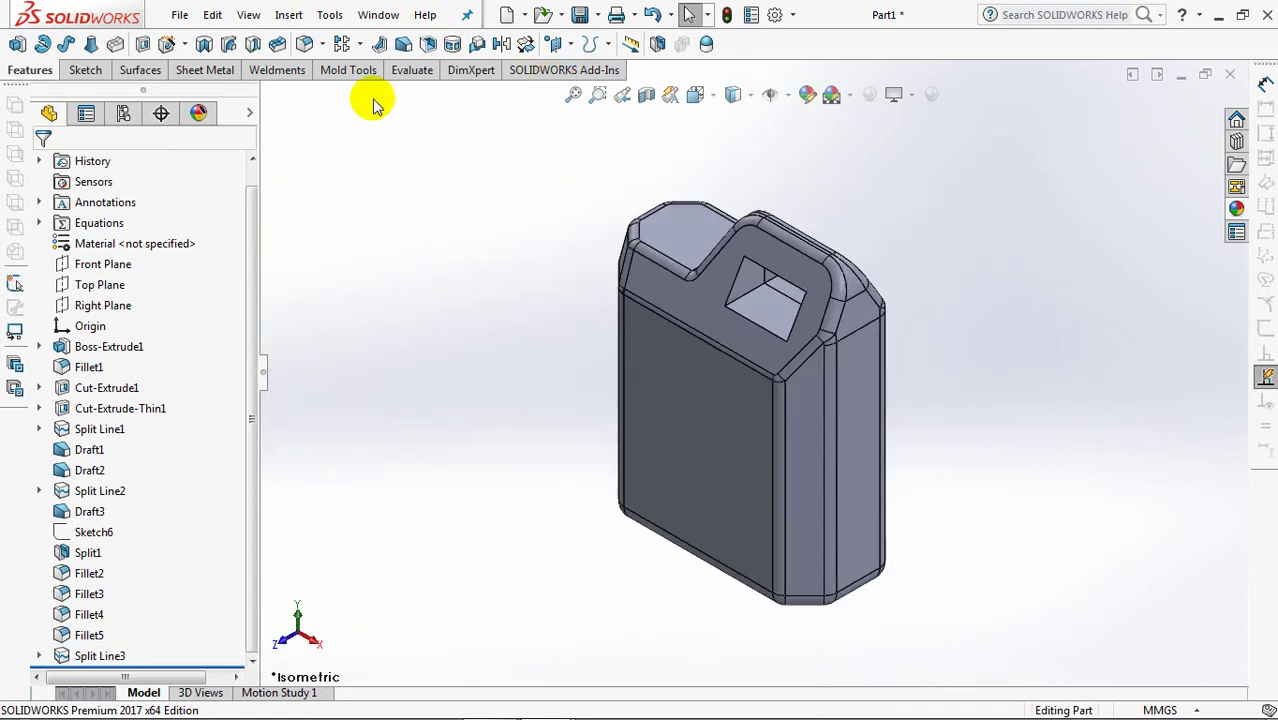
Step: Draft one inner handle-opening face by 25° with Front Plane as neutral plane
{"action": "left_click", "coordinate": [403, 46]}
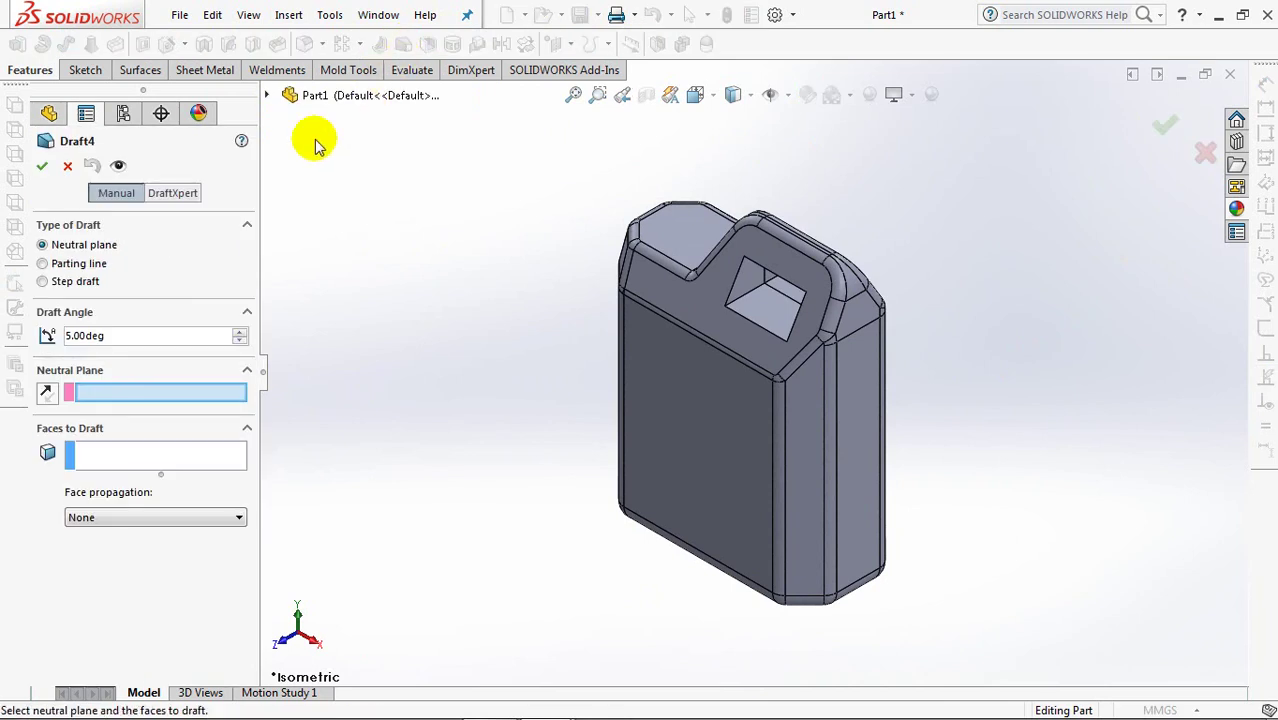
{"action": "left_click", "coordinate": [266, 95]}
{"action": "left_click", "coordinate": [352, 221]}
{"action": "type", "text": "25"}
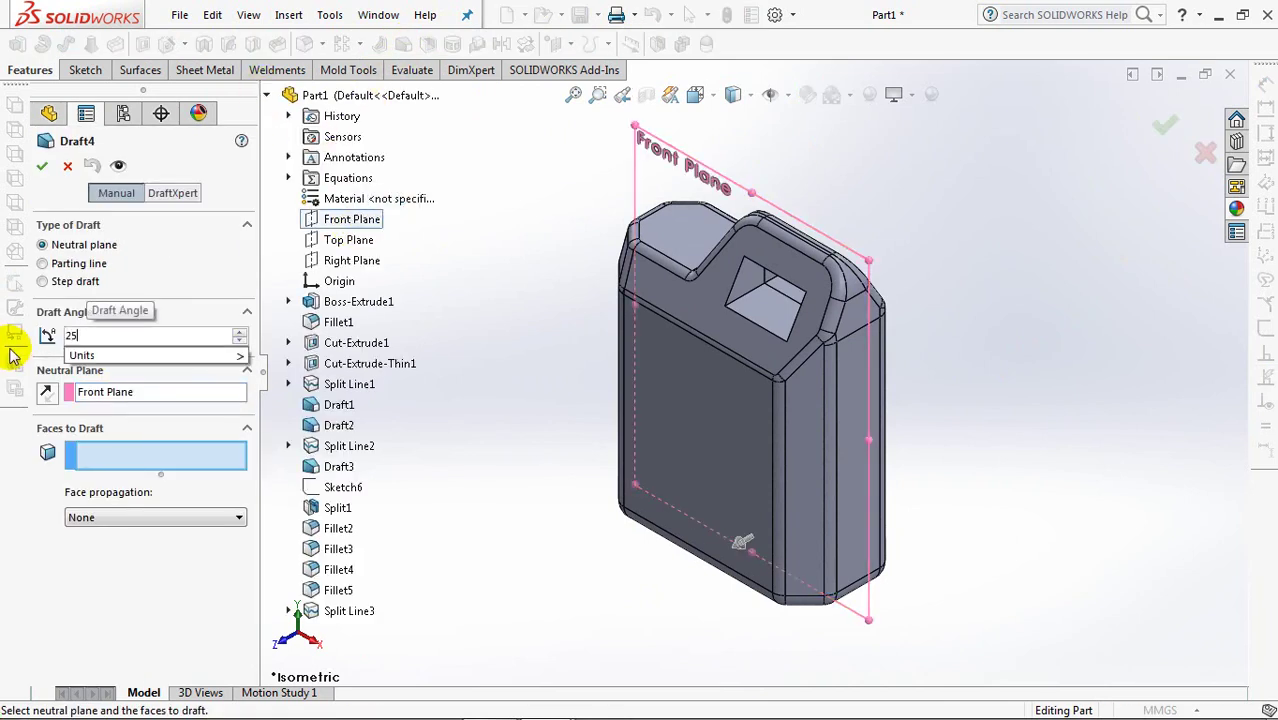
{"action": "right_click", "coordinate": [776, 300]}
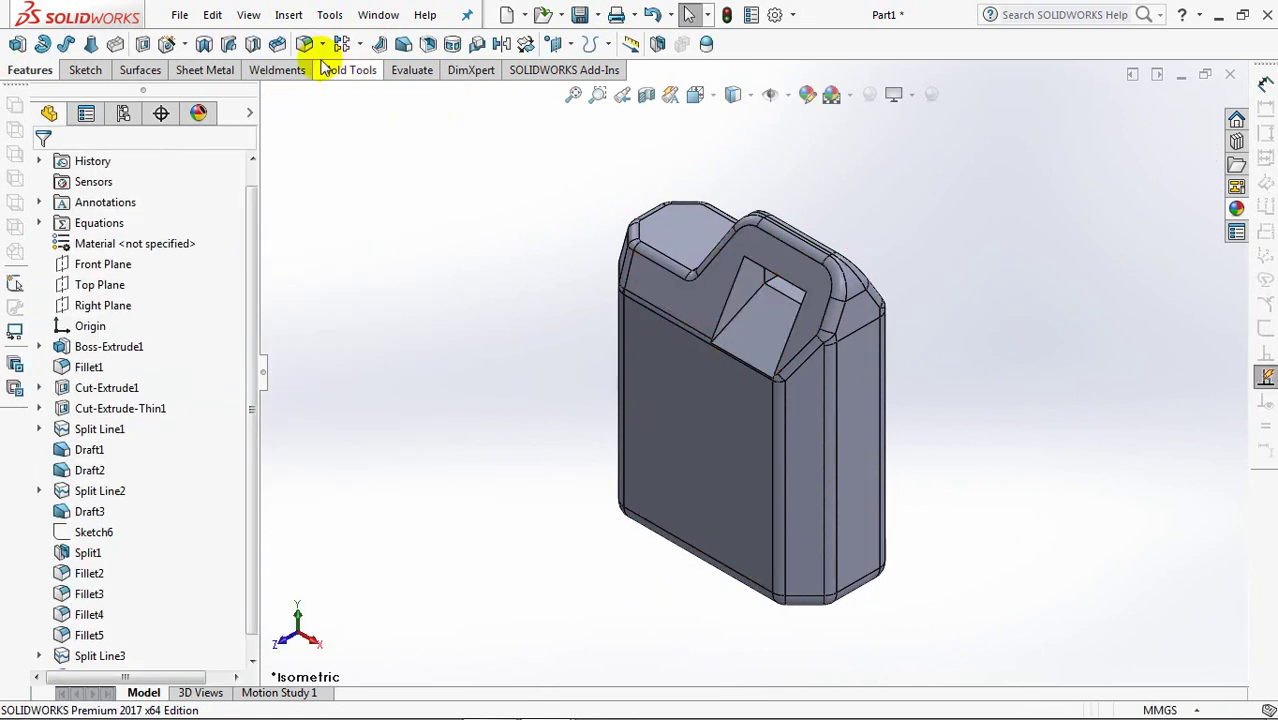
Step: Draft the opposite handle-opening face at 25° from the Front Plane
{"action": "left_click", "coordinate": [403, 47]}
{"action": "left_click", "coordinate": [350, 219]}
{"action": "mouse_move", "coordinate": [491, 331]}
{"action": "middle_mouse_down"}
{"action": "mouse_move", "coordinate": [738, 390]}
{"action": "mouse_move", "coordinate": [700, 343]}
{"action": "middle_mouse_up"}
{"action": "left_click", "coordinate": [698, 345]}
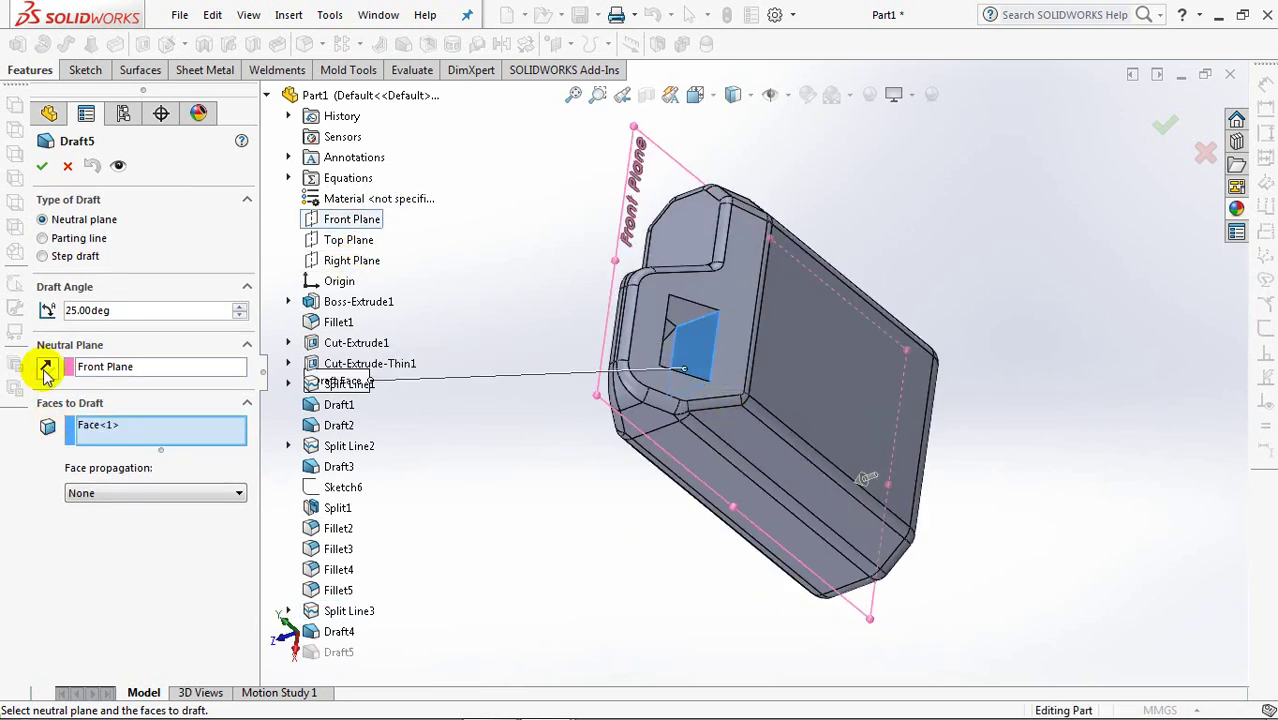
{"action": "left_click", "coordinate": [44, 165]}
{"action": "middle_click_drag", "start_coordinate": [371, 330], "coordinate": [362, 334]}
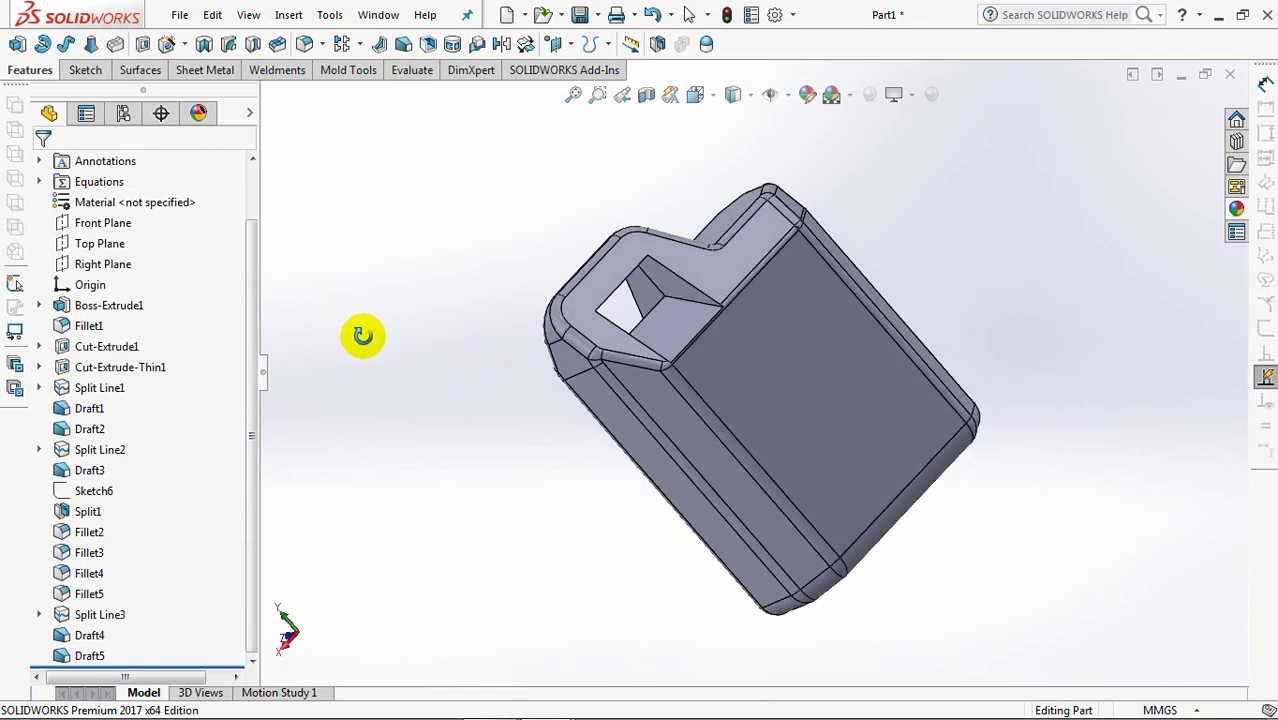
Step: Add an 8° draft from the Front Plane to another handle face
{"action": "left_click", "coordinate": [100, 222]}
{"action": "left_click", "coordinate": [403, 44]}
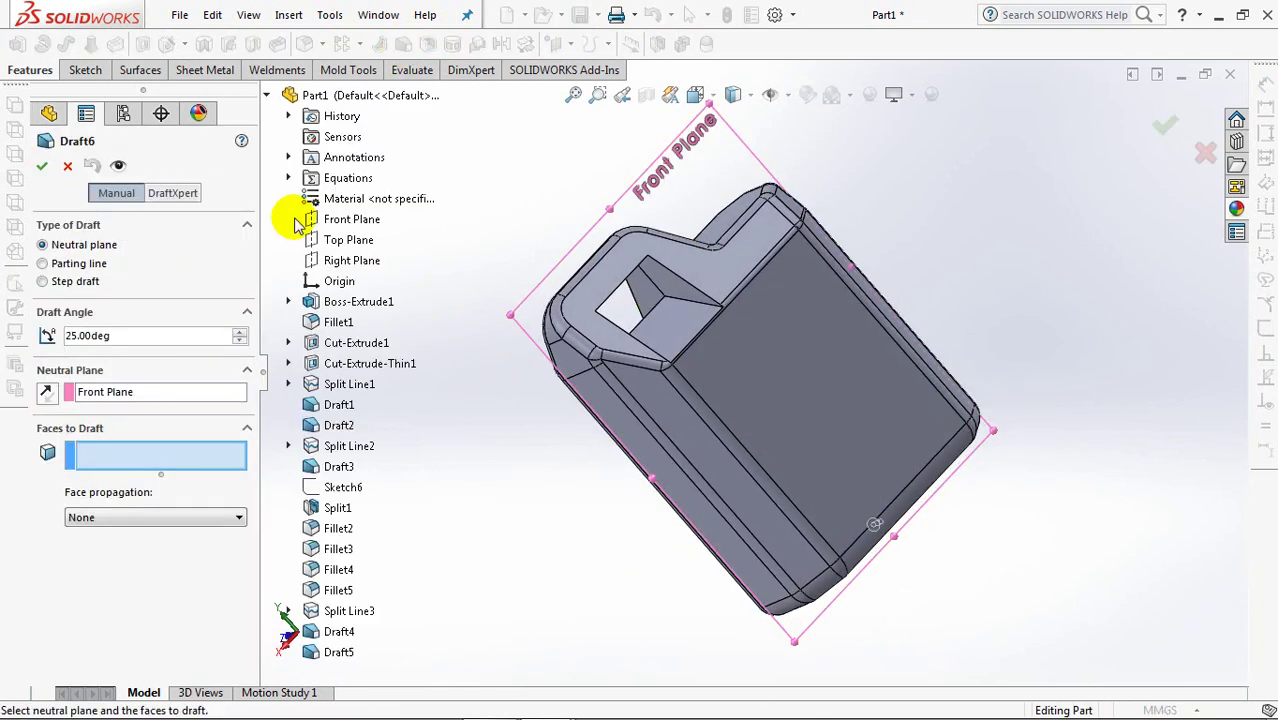
{"action": "type", "text": "8"}
{"action": "key", "text": "Return"}
{"action": "mouse_move", "coordinate": [699, 286]}
{"action": "middle_mouse_down"}
{"action": "mouse_move", "coordinate": [842, 263]}
{"action": "mouse_move", "coordinate": [866, 272]}
{"action": "middle_mouse_up"}
{"action": "left_click", "coordinate": [756, 284]}
{"action": "mouse_move", "coordinate": [756, 284]}
{"action": "middle_mouse_down"}
{"action": "mouse_move", "coordinate": [836, 371]}
{"action": "mouse_move", "coordinate": [898, 385]}
{"action": "middle_mouse_up"}
{"action": "key", "text": "Return"}
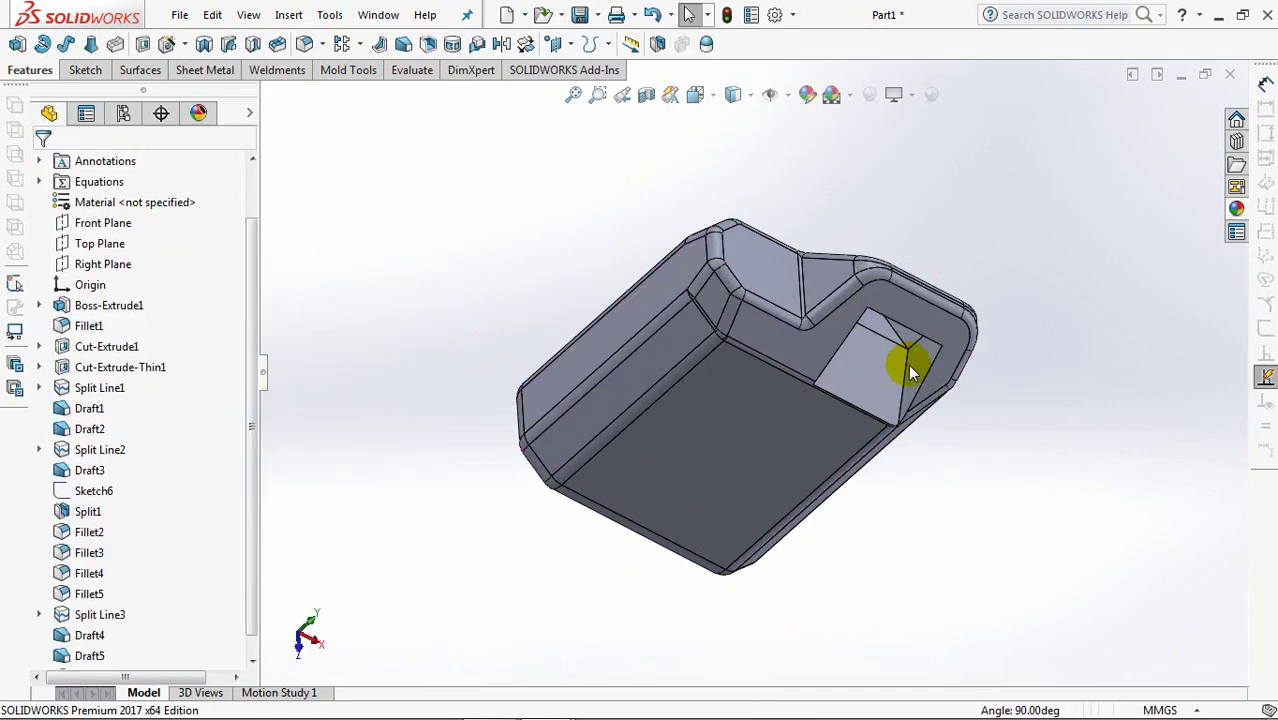
Step: Apply another 8° Front Plane draft to two more opening faces, then view isometric
{"action": "left_click", "coordinate": [85, 225]}
{"action": "left_click", "coordinate": [414, 43]}
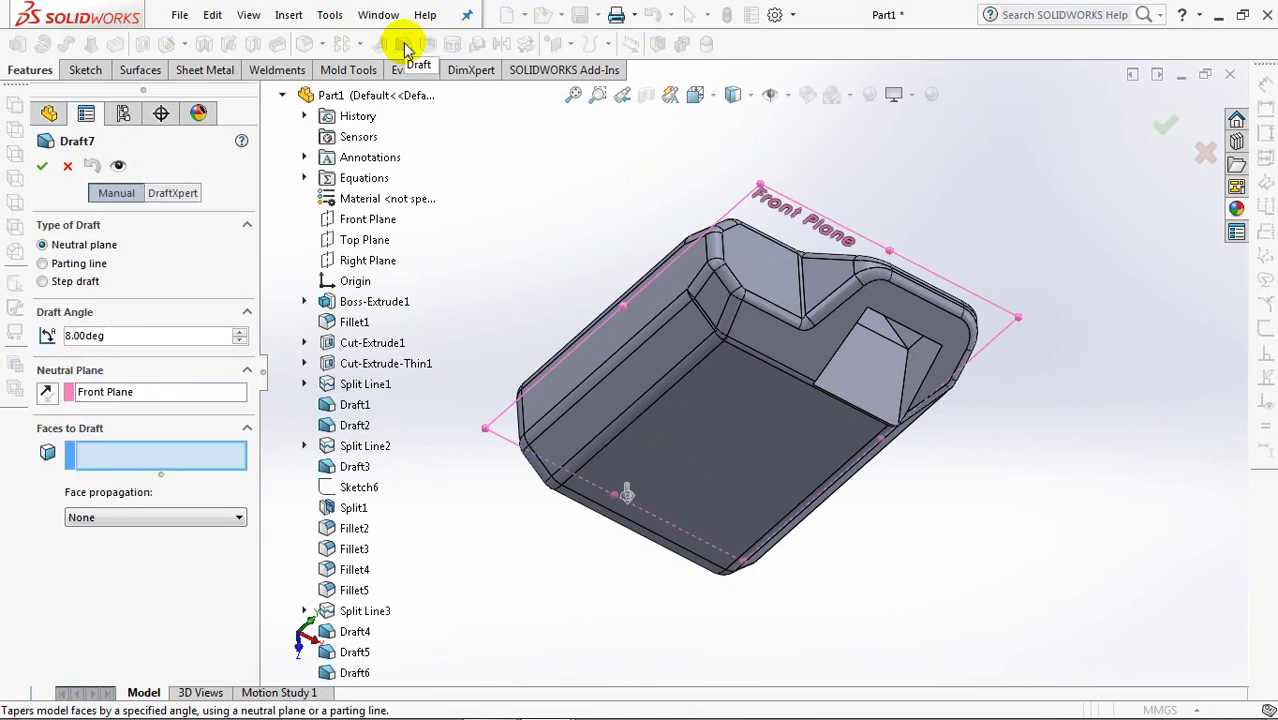
{"action": "mouse_move", "coordinate": [941, 451]}
{"action": "middle_mouse_down"}
{"action": "mouse_move", "coordinate": [642, 408]}
{"action": "mouse_move", "coordinate": [722, 322]}
{"action": "mouse_move", "coordinate": [785, 287]}
{"action": "mouse_move", "coordinate": [650, 342]}
{"action": "middle_mouse_up"}
{"action": "left_click", "coordinate": [785, 287]}
{"action": "left_click", "coordinate": [596, 345]}
{"action": "key", "text": "Return"}
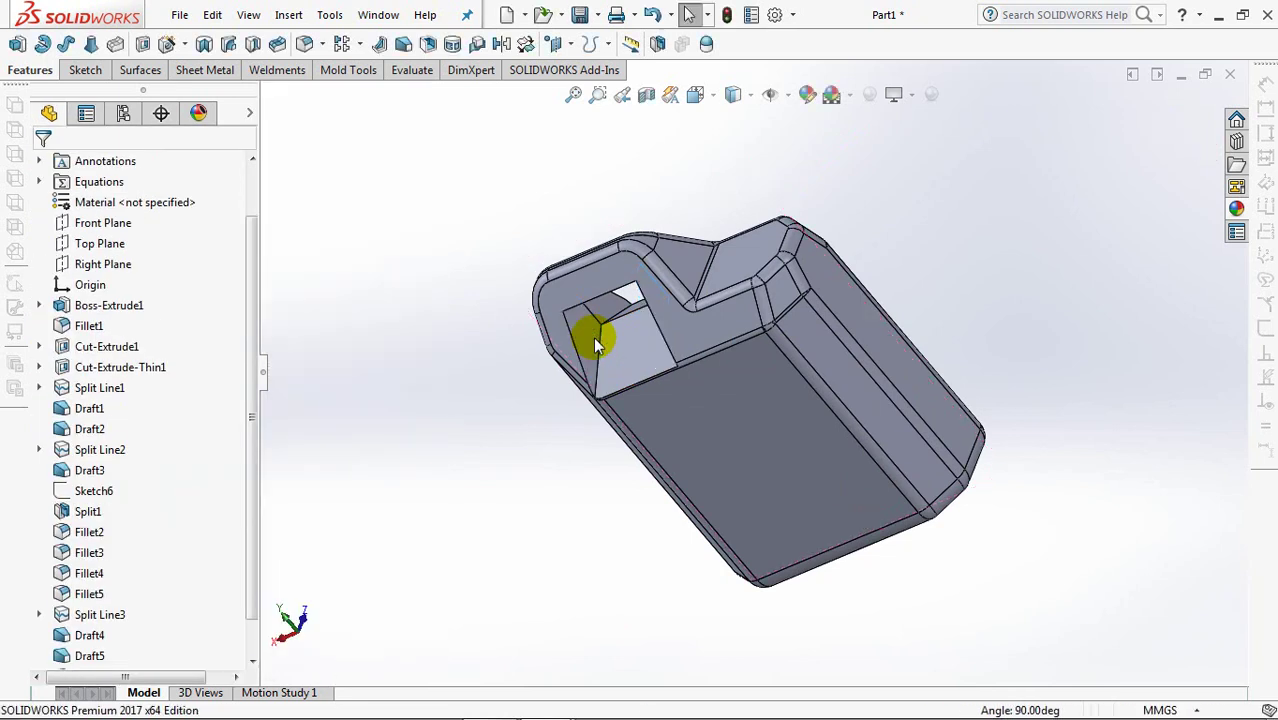
{"action": "key", "text": "ctrl+7"}
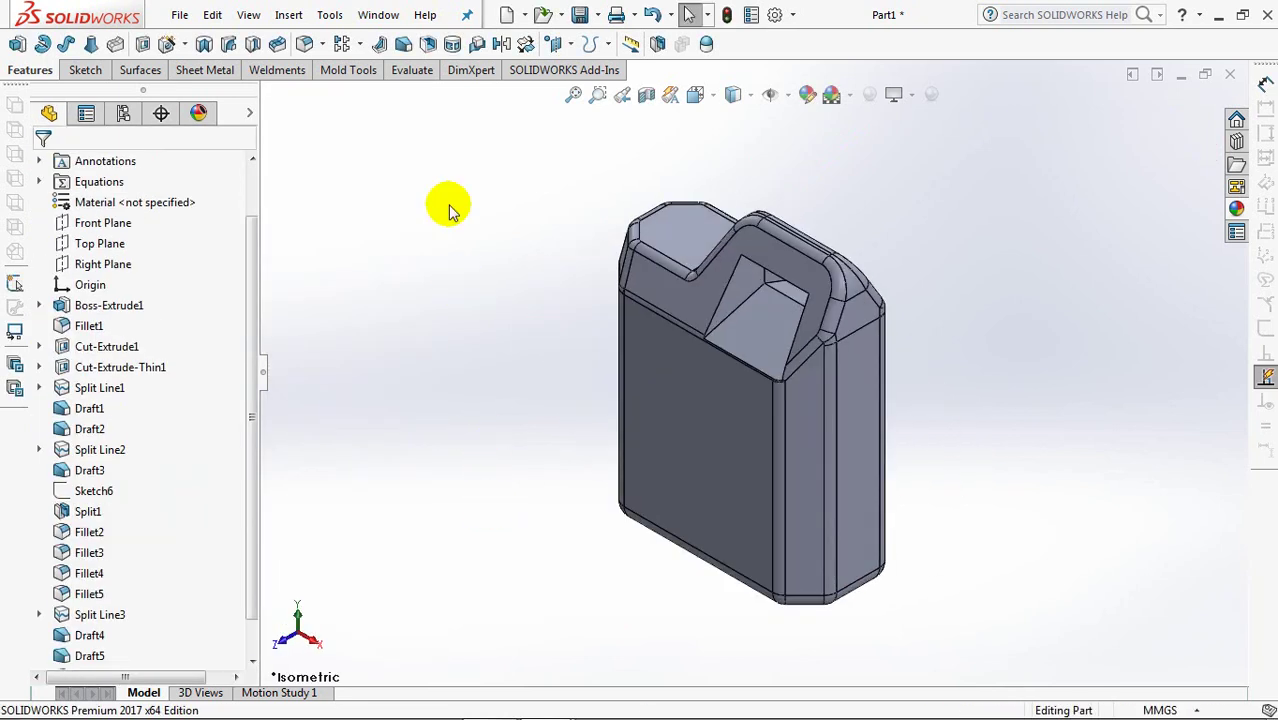
Step: Start a 7.5 mm fillet and select the first four edges inside the handle opening
{"action": "left_click", "coordinate": [303, 45]}
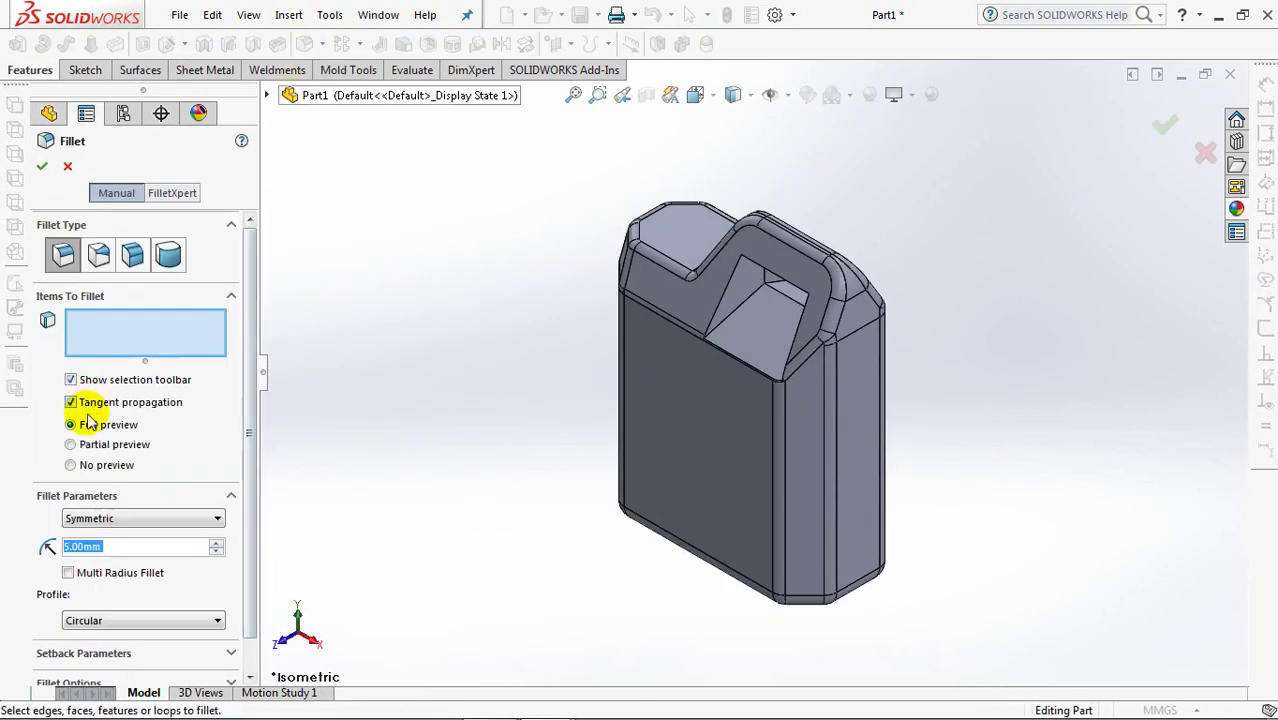
{"action": "type", "text": "7."}
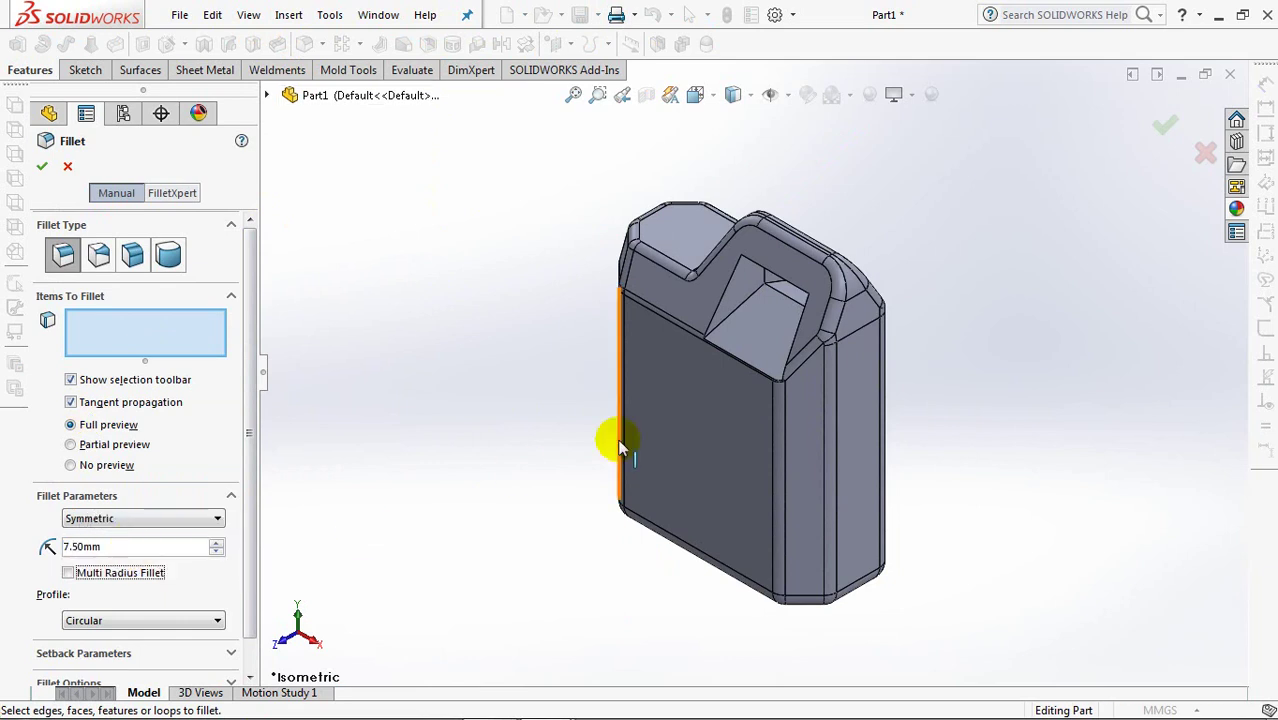
{"action": "scroll", "coordinate": [631, 424], "scroll_direction": "down", "scroll_amount": 5}
{"action": "scroll", "coordinate": [659, 338], "scroll_direction": "up", "scroll_amount": 2}
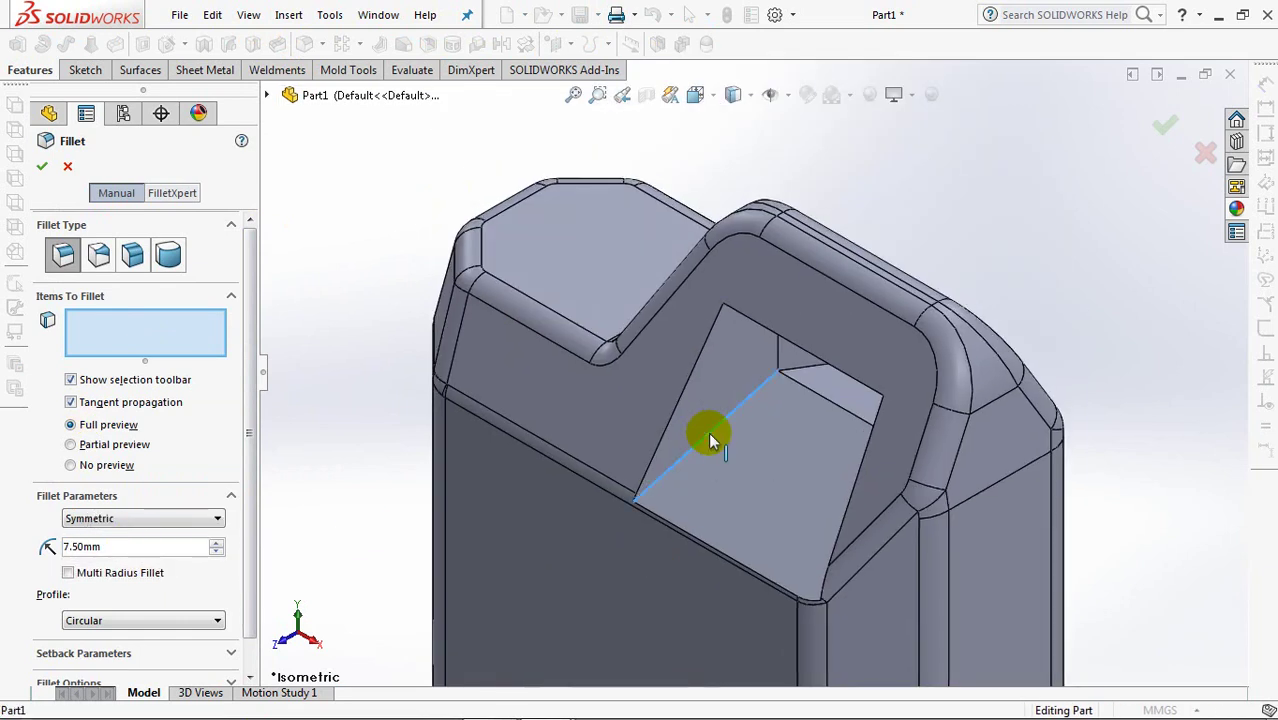
{"action": "left_click", "coordinate": [708, 432]}
{"action": "mouse_move", "coordinate": [827, 465]}
{"action": "middle_mouse_down"}
{"action": "mouse_move", "coordinate": [927, 485]}
{"action": "mouse_move", "coordinate": [900, 336]}
{"action": "middle_mouse_up"}
{"action": "left_click", "coordinate": [884, 491]}
{"action": "left_click", "coordinate": [893, 390]}
{"action": "left_click", "coordinate": [862, 402]}
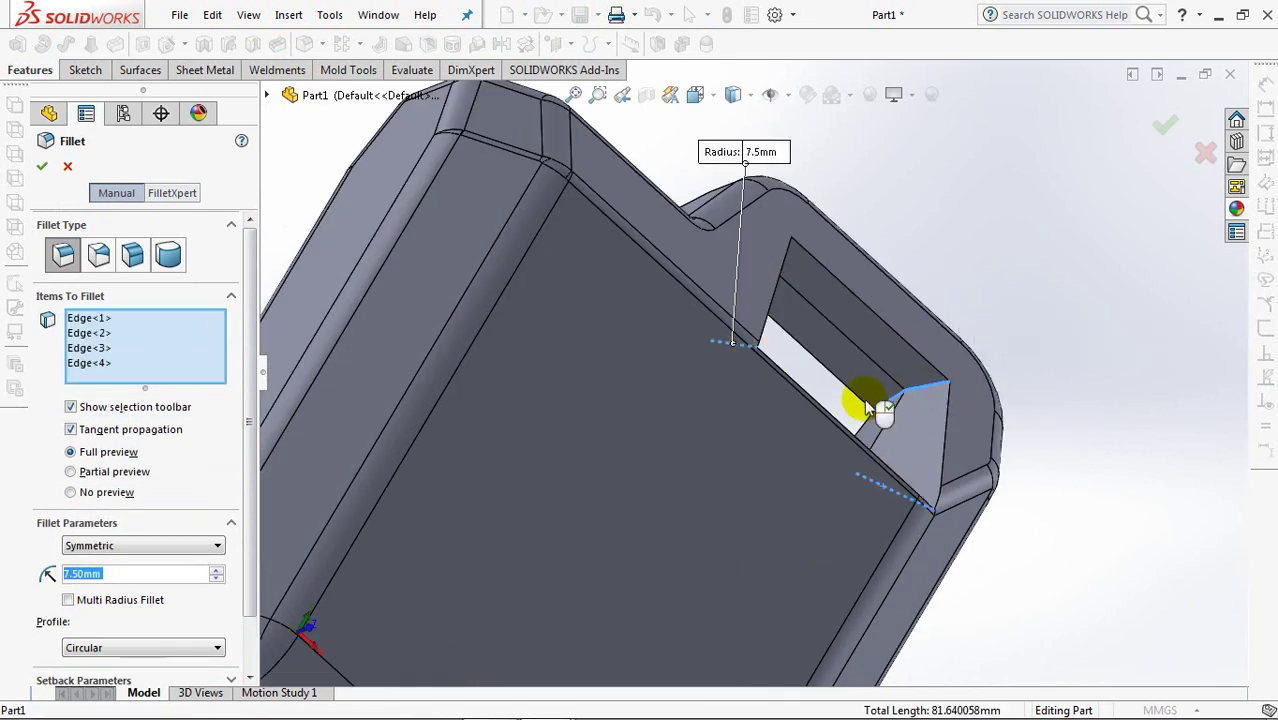
Step: Add the remaining four handle-opening edges, including the split line edge, and apply the fillet
{"action": "middle_click_drag", "start_coordinate": [862, 402], "coordinate": [795, 360]}
{"action": "left_click", "coordinate": [713, 263]}
{"action": "left_click", "coordinate": [719, 285]}
{"action": "mouse_move", "coordinate": [719, 285]}
{"action": "middle_mouse_down"}
{"action": "mouse_move", "coordinate": [575, 401]}
{"action": "mouse_move", "coordinate": [536, 493]}
{"action": "mouse_move", "coordinate": [842, 452]}
{"action": "mouse_move", "coordinate": [847, 357]}
{"action": "mouse_move", "coordinate": [921, 290]}
{"action": "middle_mouse_up"}
{"action": "left_click", "coordinate": [829, 450]}
{"action": "left_click", "coordinate": [925, 268]}
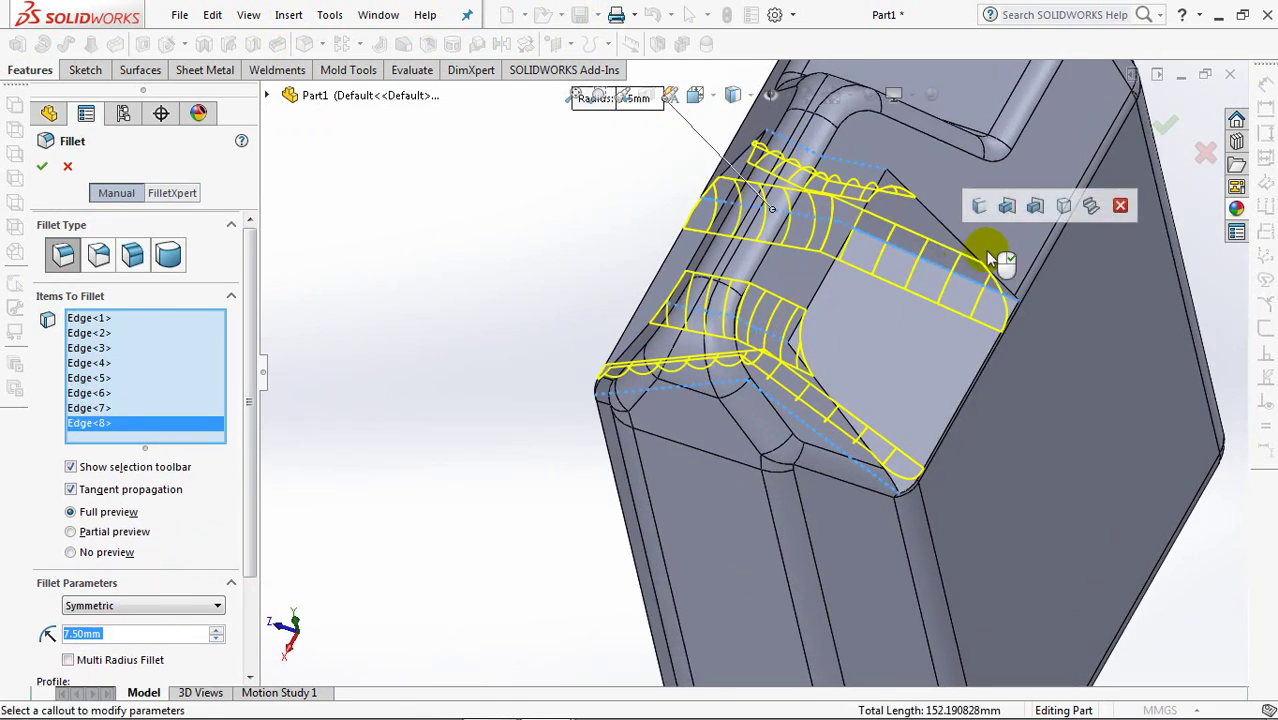
{"action": "key", "text": "Return"}
{"action": "mouse_move", "coordinate": [847, 419]}
{"action": "middle_mouse_down"}
{"action": "mouse_move", "coordinate": [970, 317]}
{"action": "mouse_move", "coordinate": [950, 434]}
{"action": "mouse_move", "coordinate": [944, 372]}
{"action": "mouse_move", "coordinate": [1061, 240]}
{"action": "middle_mouse_up"}
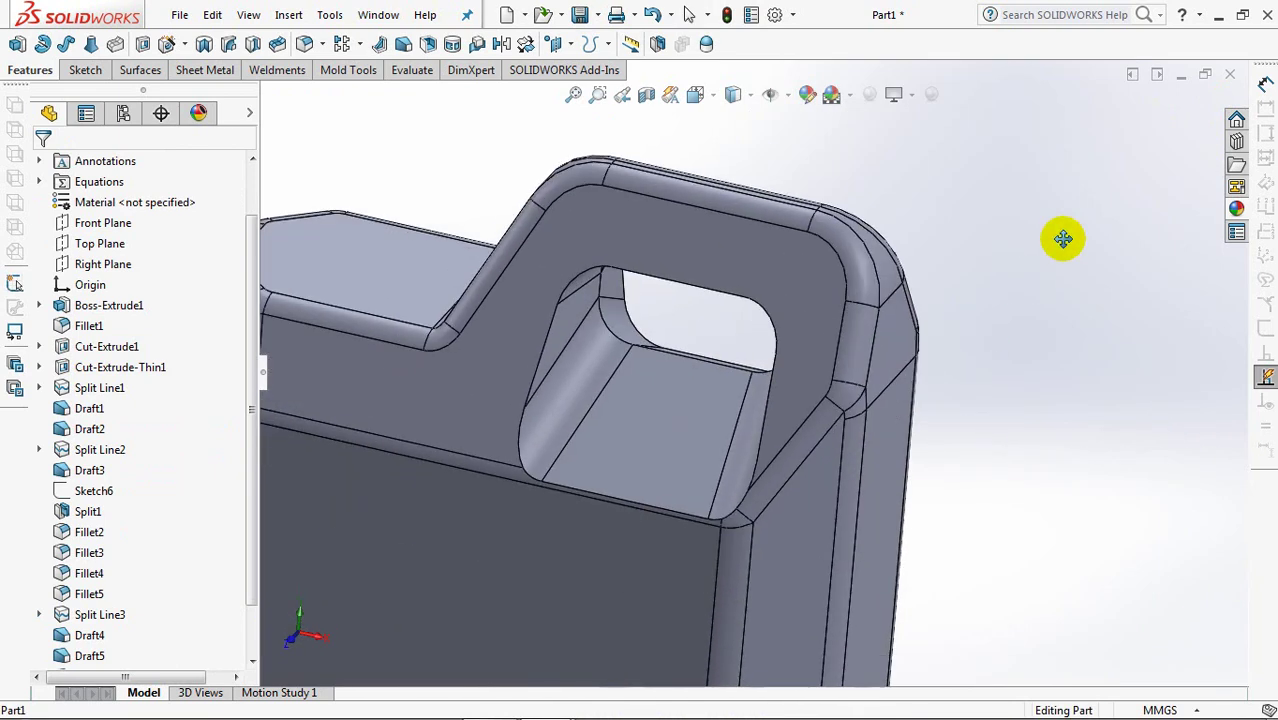
Step: Start a variable-size fillet and select the edge loop around the handle opening
{"action": "left_click", "coordinate": [305, 45]}
{"action": "left_click", "coordinate": [100, 262]}
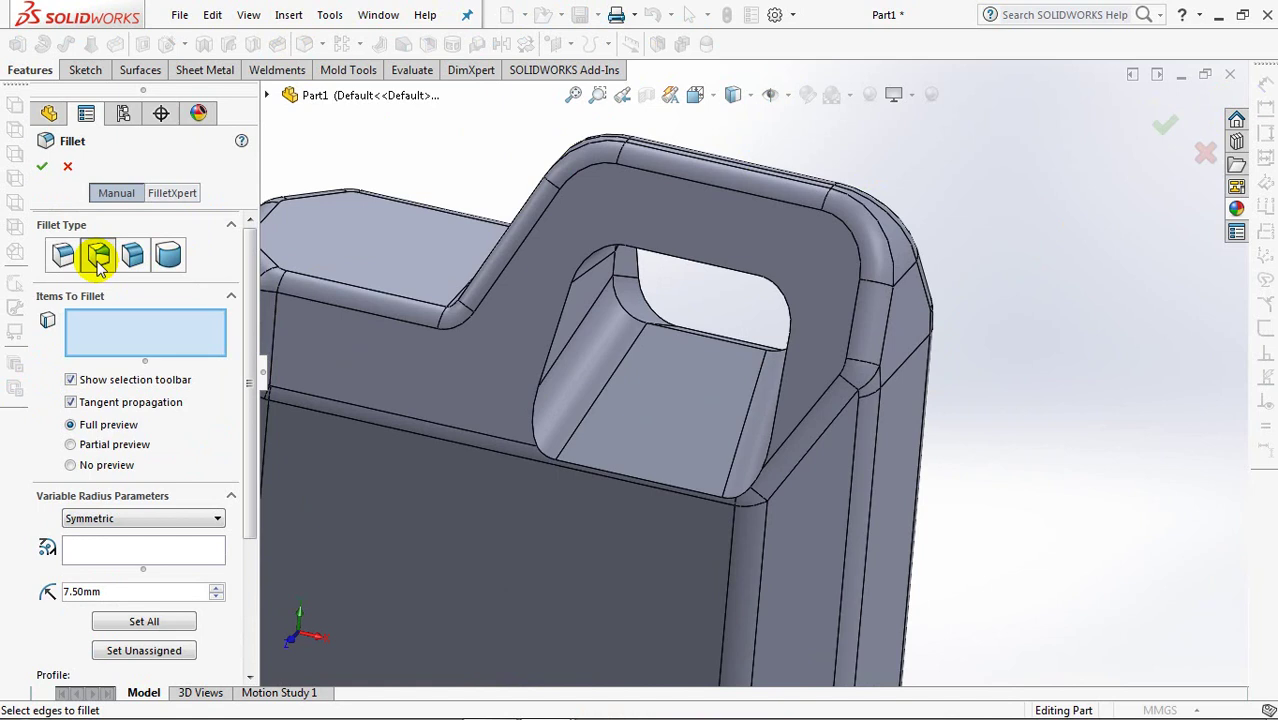
{"action": "left_click", "coordinate": [665, 257]}
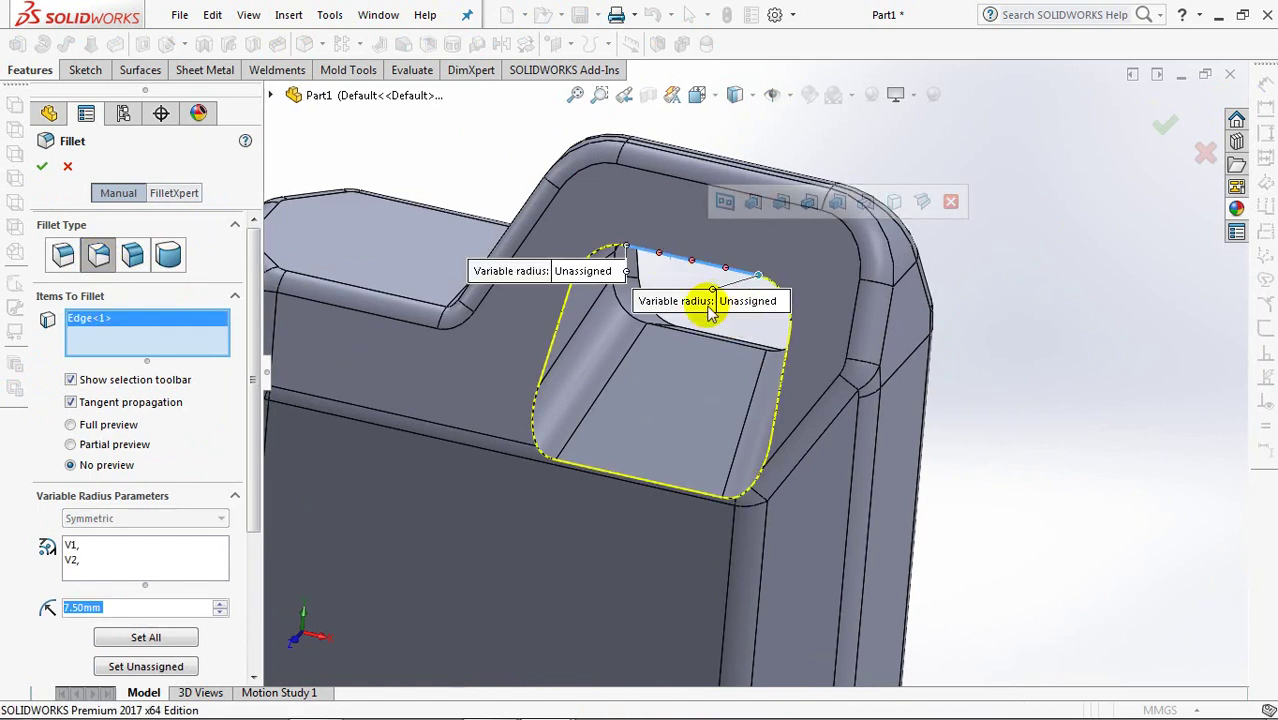
{"action": "left_click", "coordinate": [805, 290]}
{"action": "middle_click_drag", "start_coordinate": [807, 334], "coordinate": [930, 437]}
{"action": "left_click", "coordinate": [953, 445]}
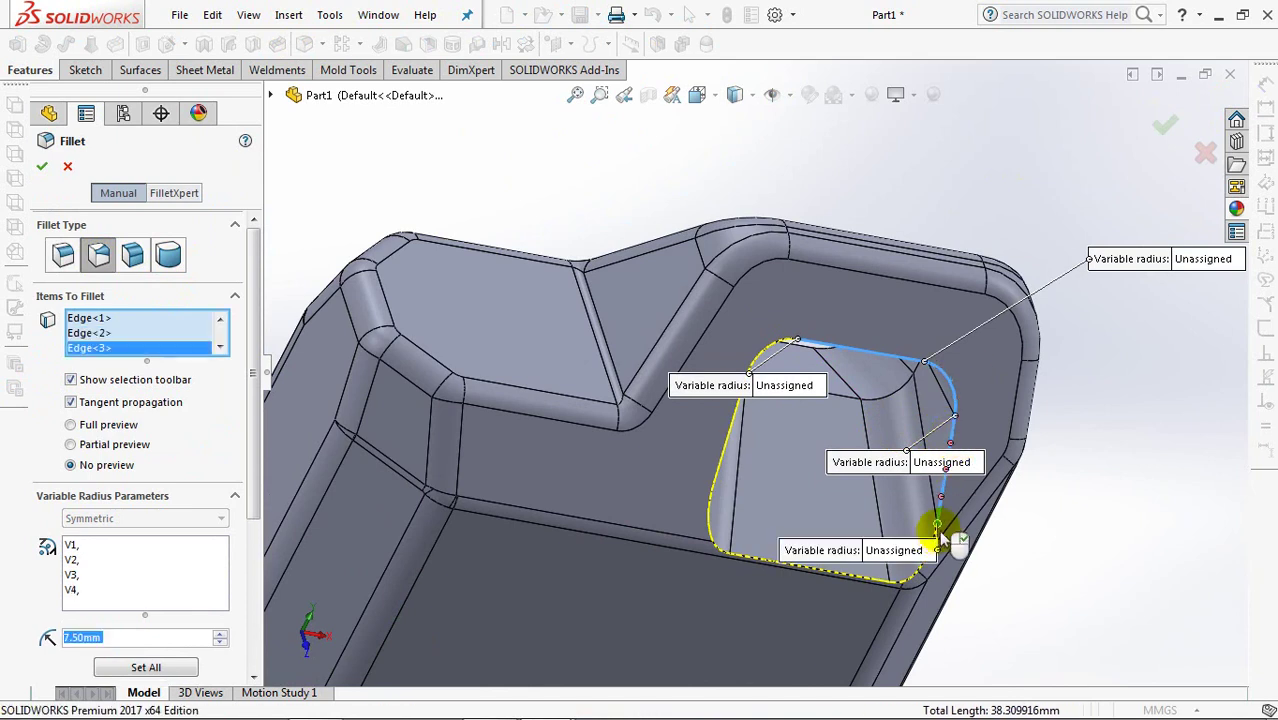
{"action": "left_click_drag", "start_coordinate": [838, 566], "coordinate": [1160, 505]}
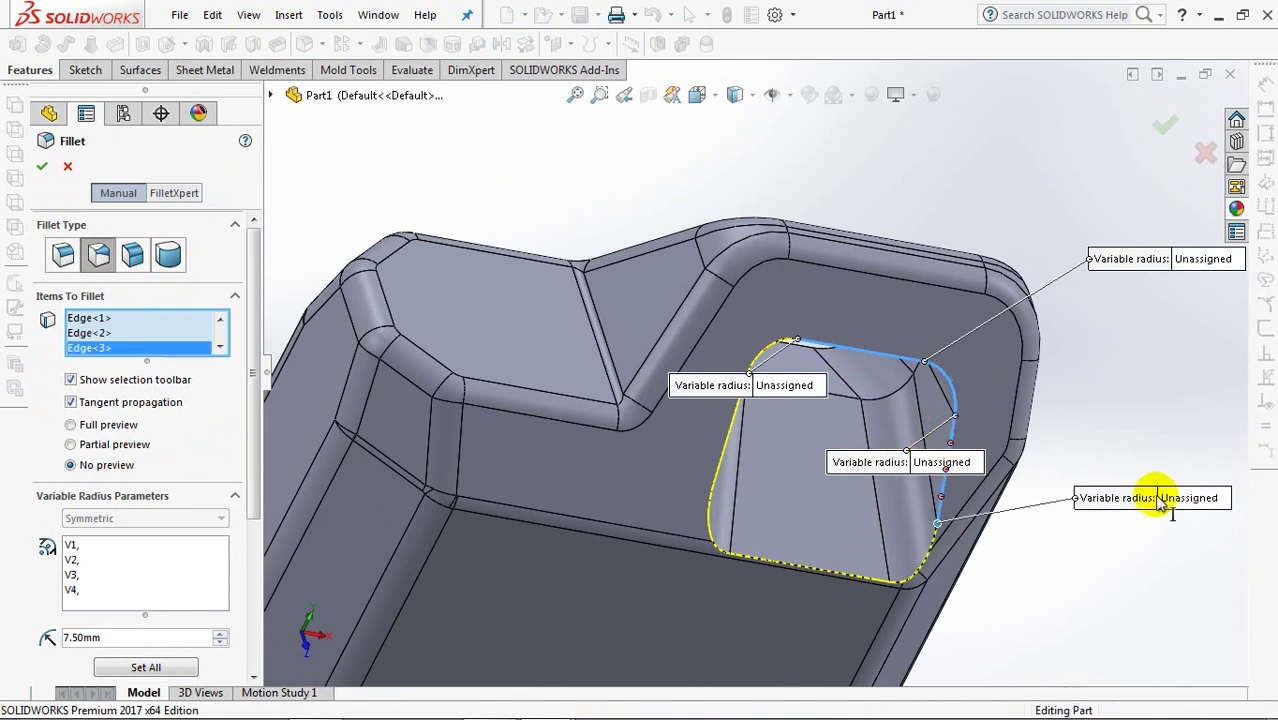
{"action": "left_click", "coordinate": [933, 545]}
{"action": "left_click", "coordinate": [706, 521]}
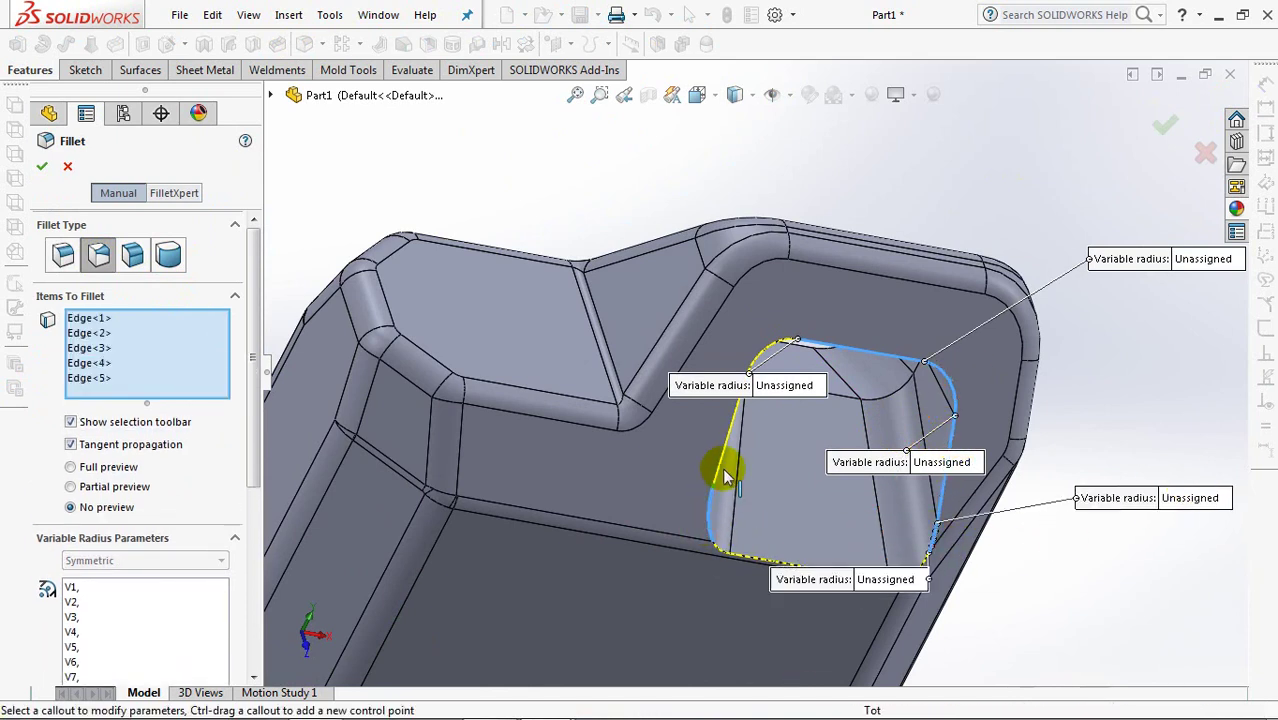
{"action": "left_click", "coordinate": [750, 368]}
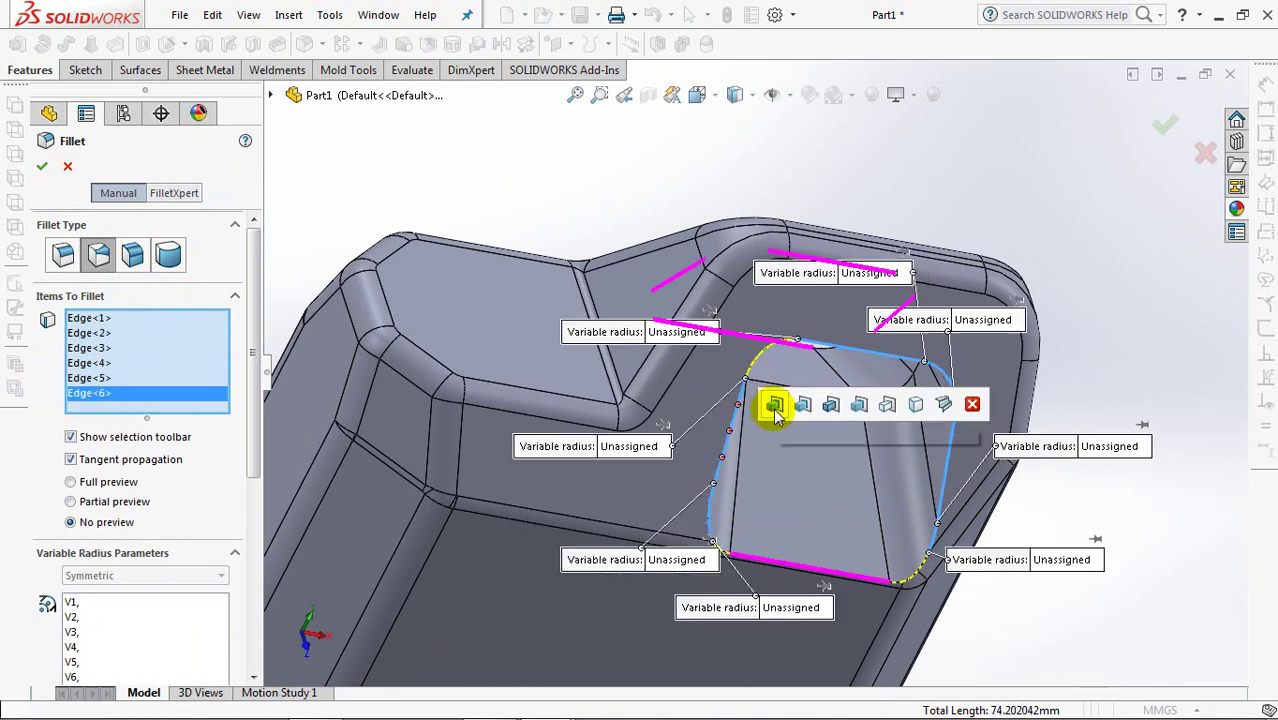
{"action": "left_click", "coordinate": [757, 358]}
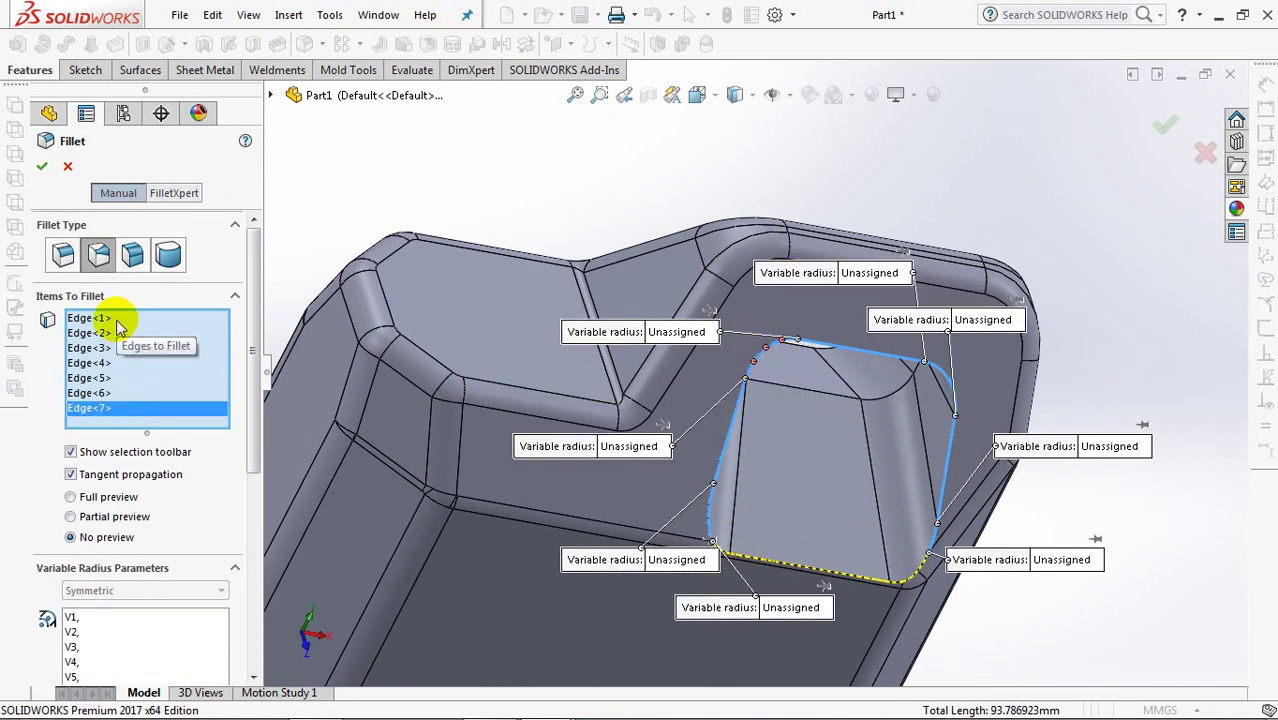
Step: Set control-point radii V3/V8 to 4 mm, V4/V7 to 3 mm and V5/V6 to 2 mm
{"action": "scroll", "coordinate": [240, 460], "scroll_direction": "down", "scroll_amount": 2}
{"action": "scroll", "coordinate": [200, 460], "scroll_direction": "down", "scroll_amount": 3}
{"action": "left_click", "coordinate": [77, 446]}
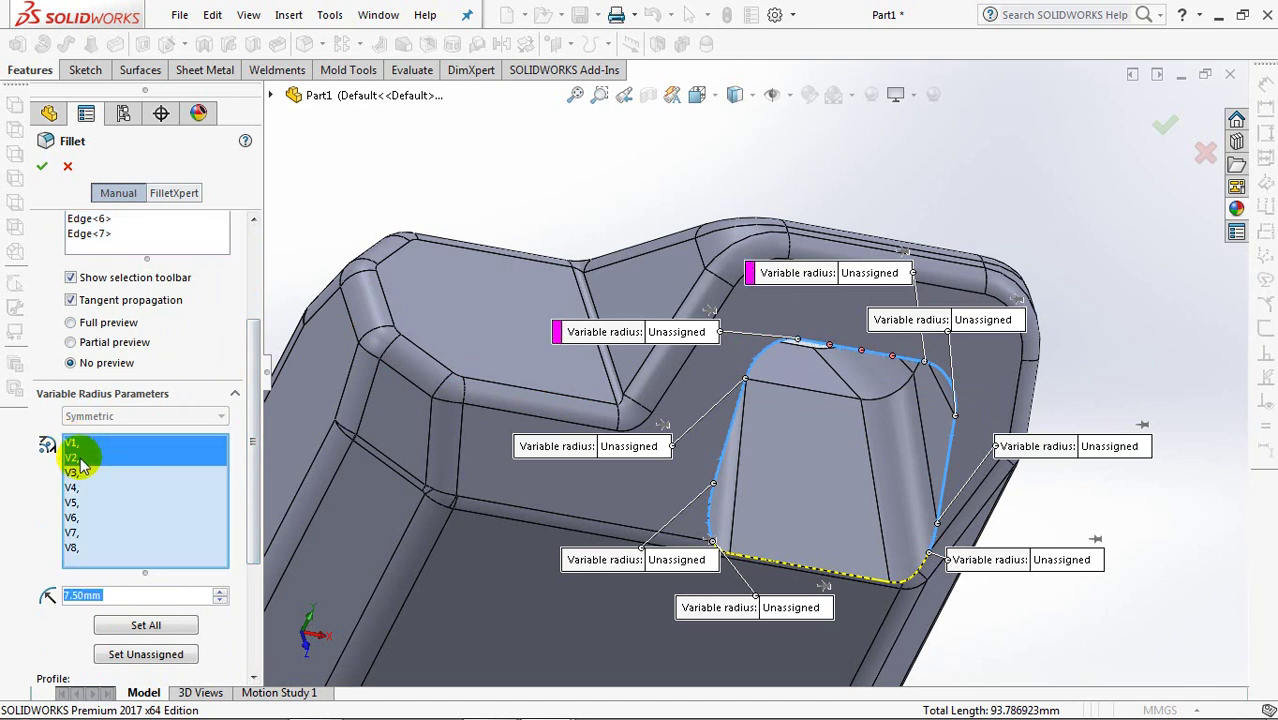
{"action": "left_click", "coordinate": [116, 590]}
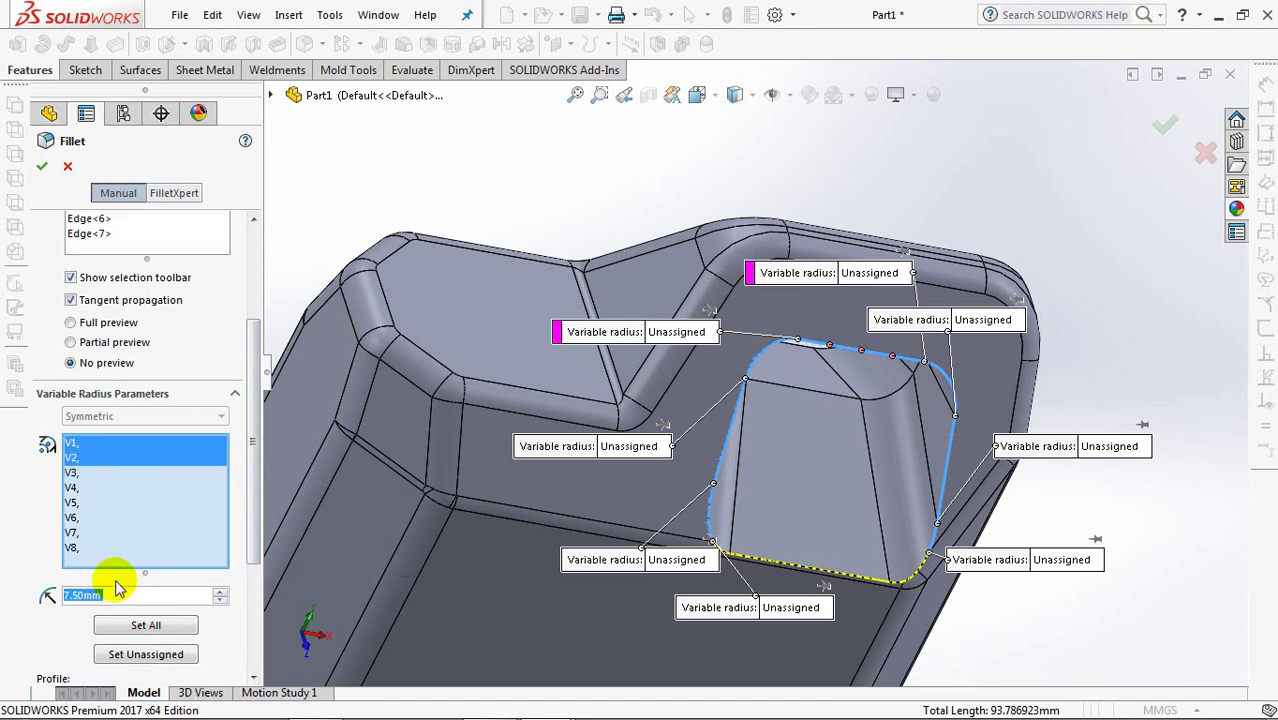
{"action": "left_click", "coordinate": [75, 472]}
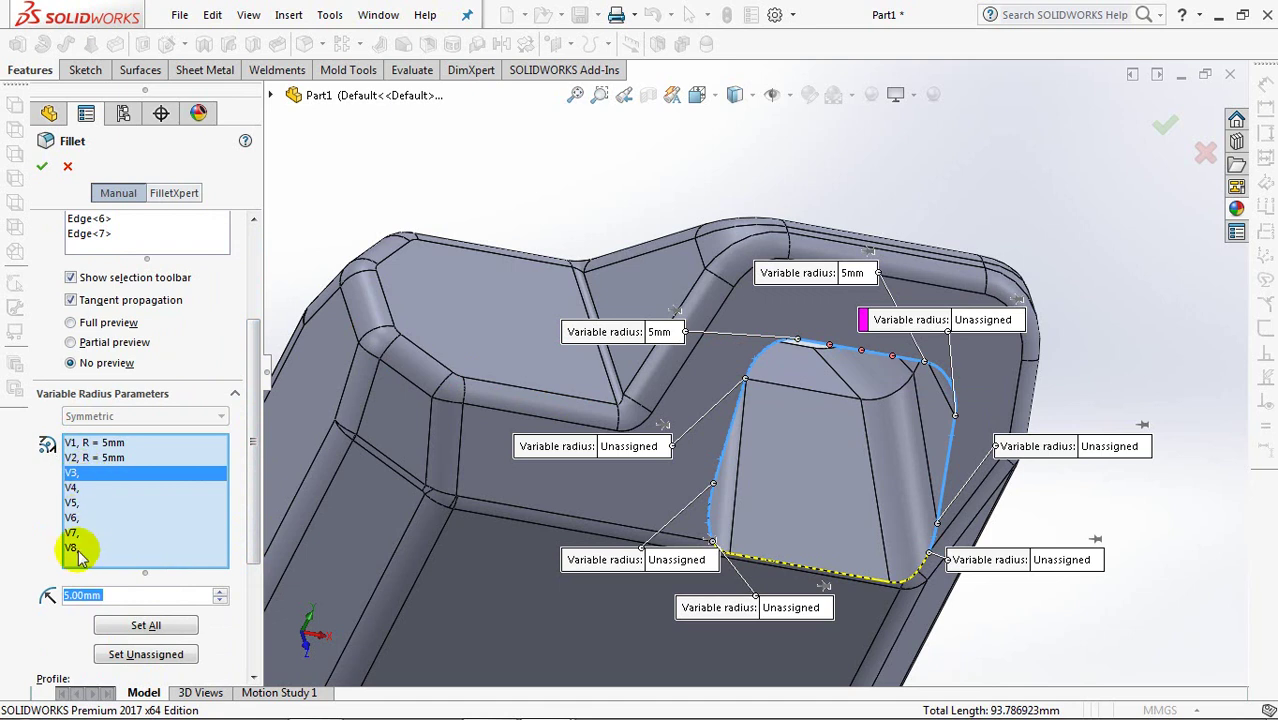
{"action": "type", "text": "4"}
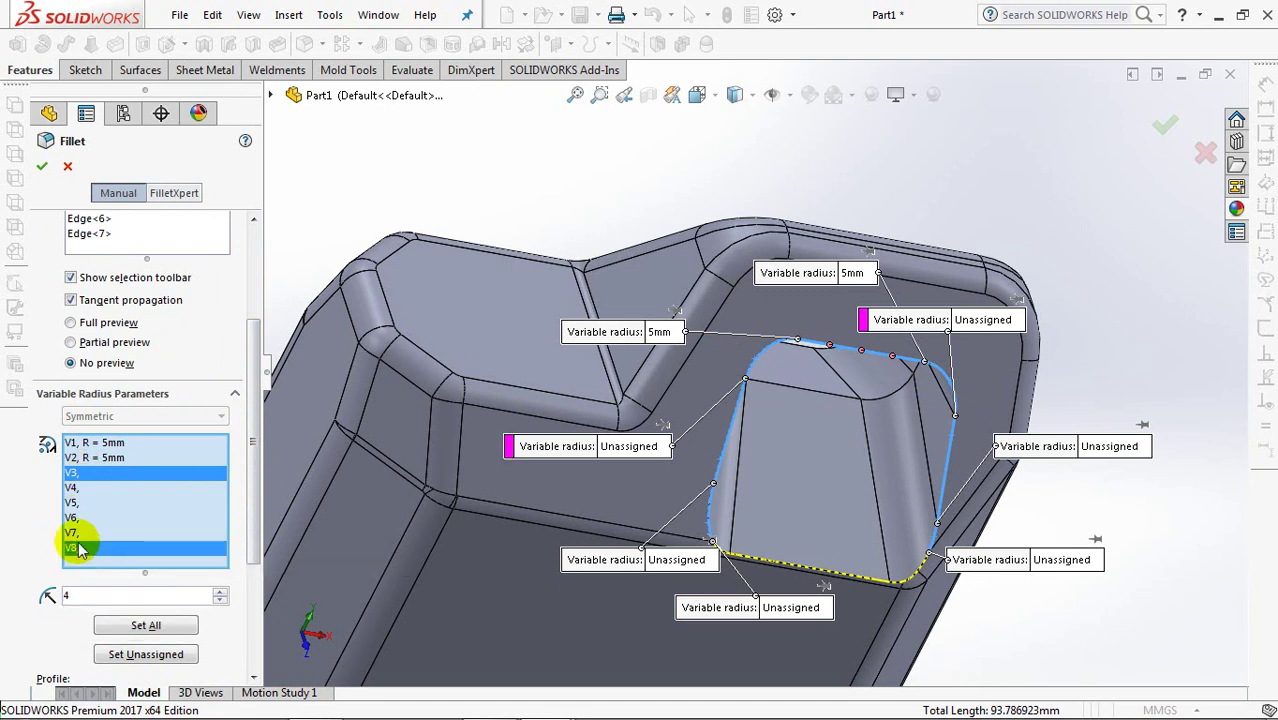
{"action": "key", "text": "Return"}
{"action": "left_click", "coordinate": [75, 487]}
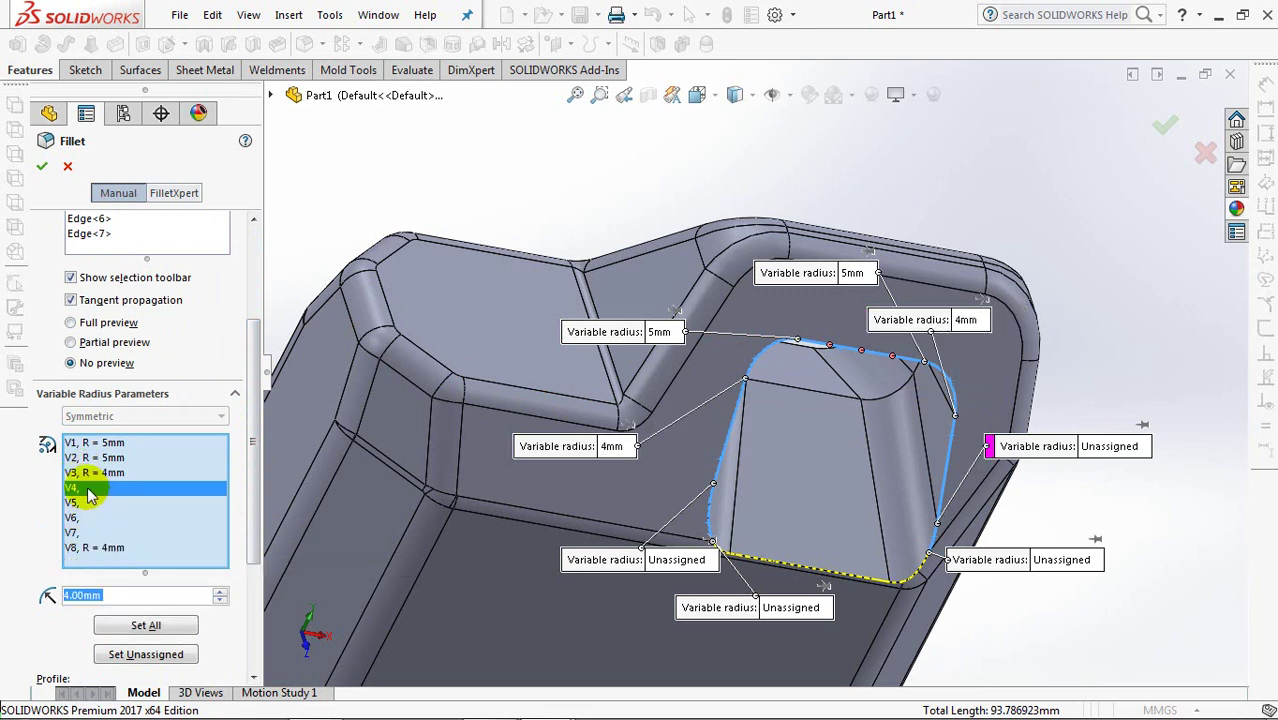
{"action": "type", "text": "3"}
{"action": "key", "text": "Return"}
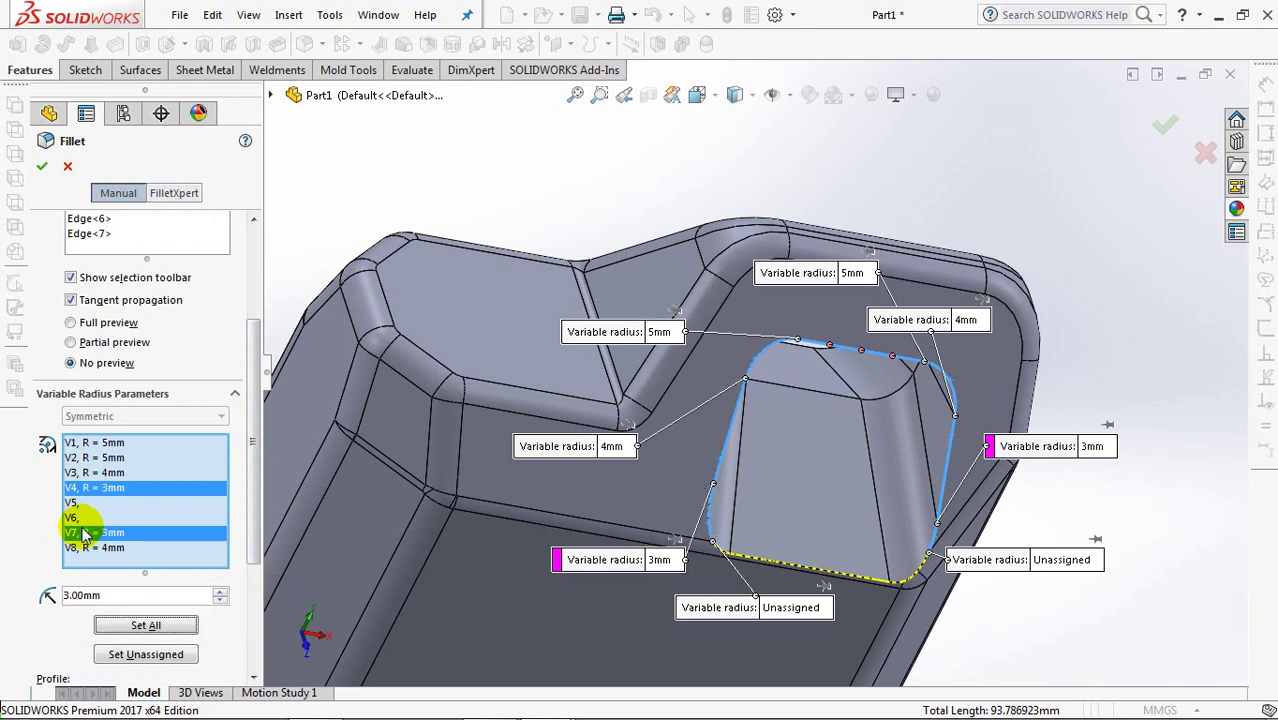
{"action": "left_click", "coordinate": [85, 503]}
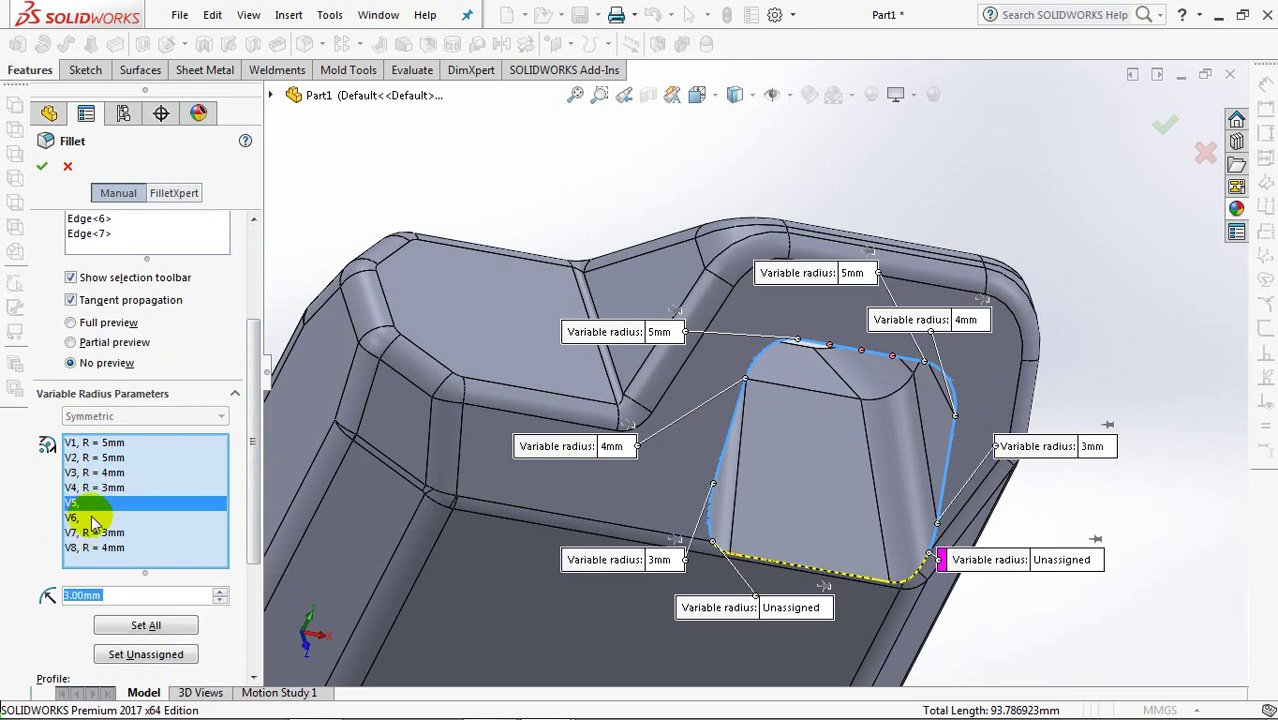
{"action": "type", "text": "2"}
{"action": "key", "text": "Return"}
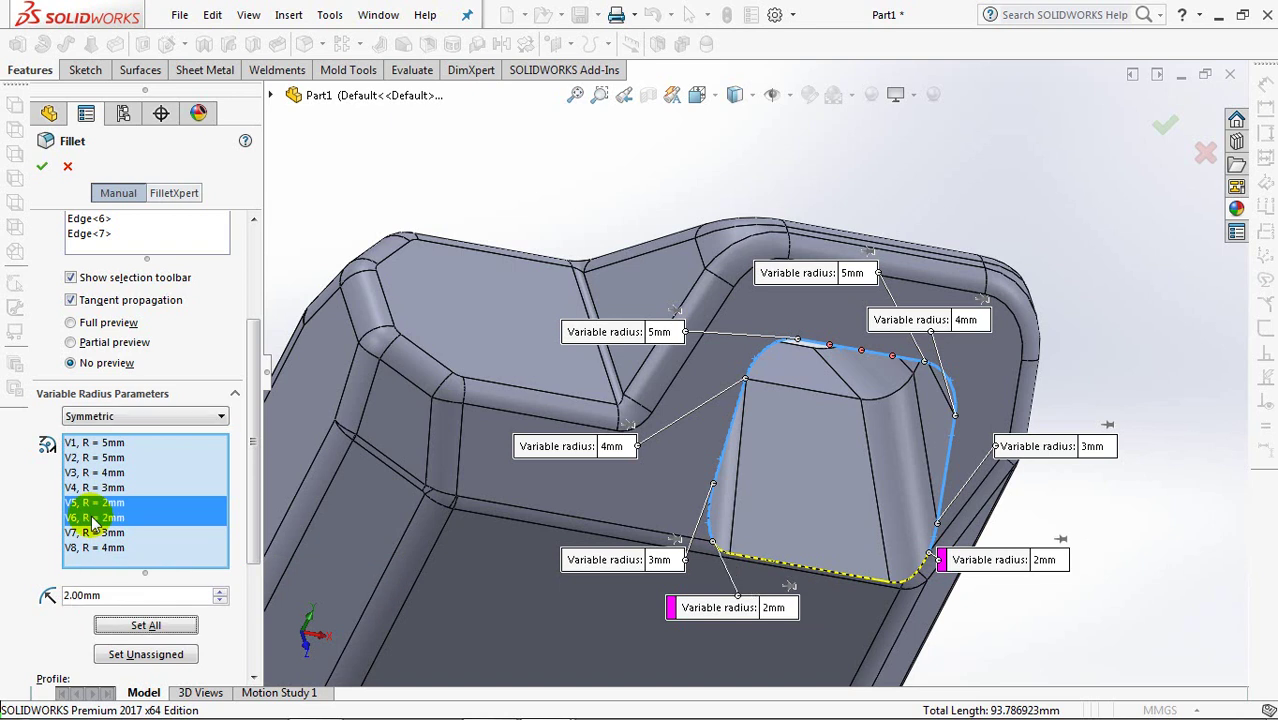
Step: Enable full preview, choose straight transition and apply the variable fillet
{"action": "left_click", "coordinate": [71, 322]}
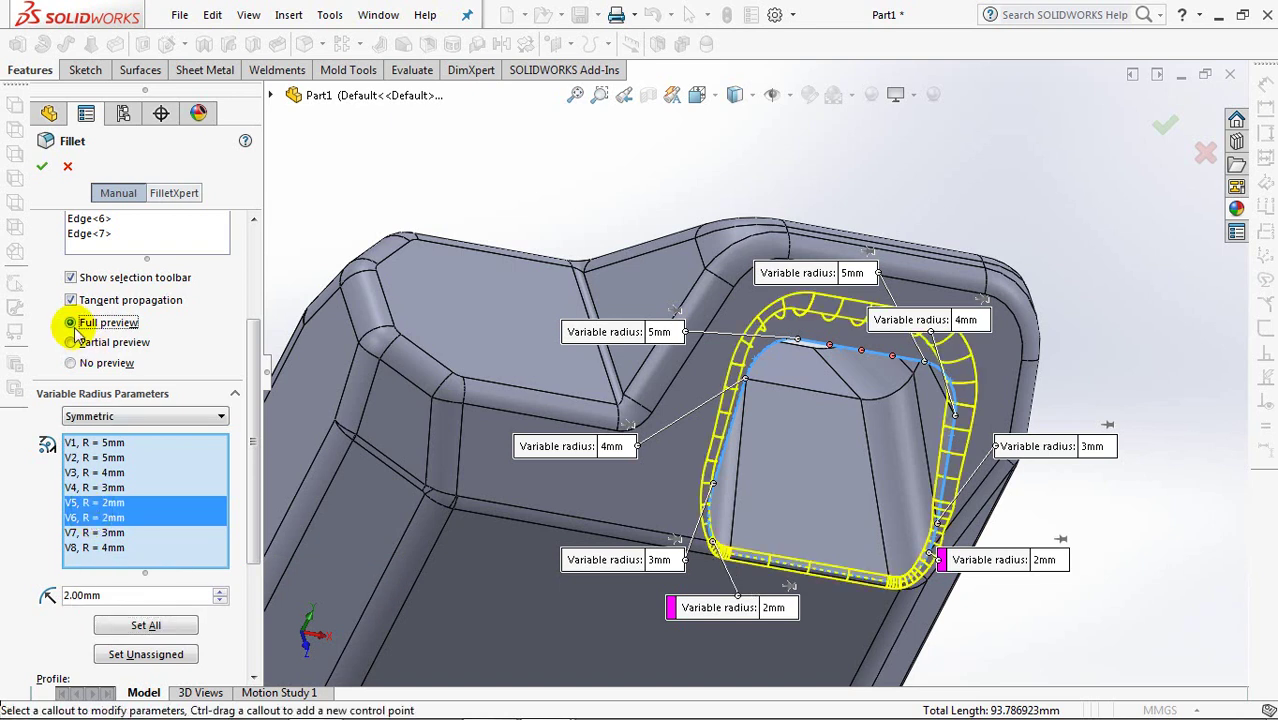
{"action": "left_click_drag", "start_coordinate": [257, 456], "coordinate": [262, 600]}
{"action": "left_click", "coordinate": [71, 588]}
{"action": "left_click", "coordinate": [40, 166]}
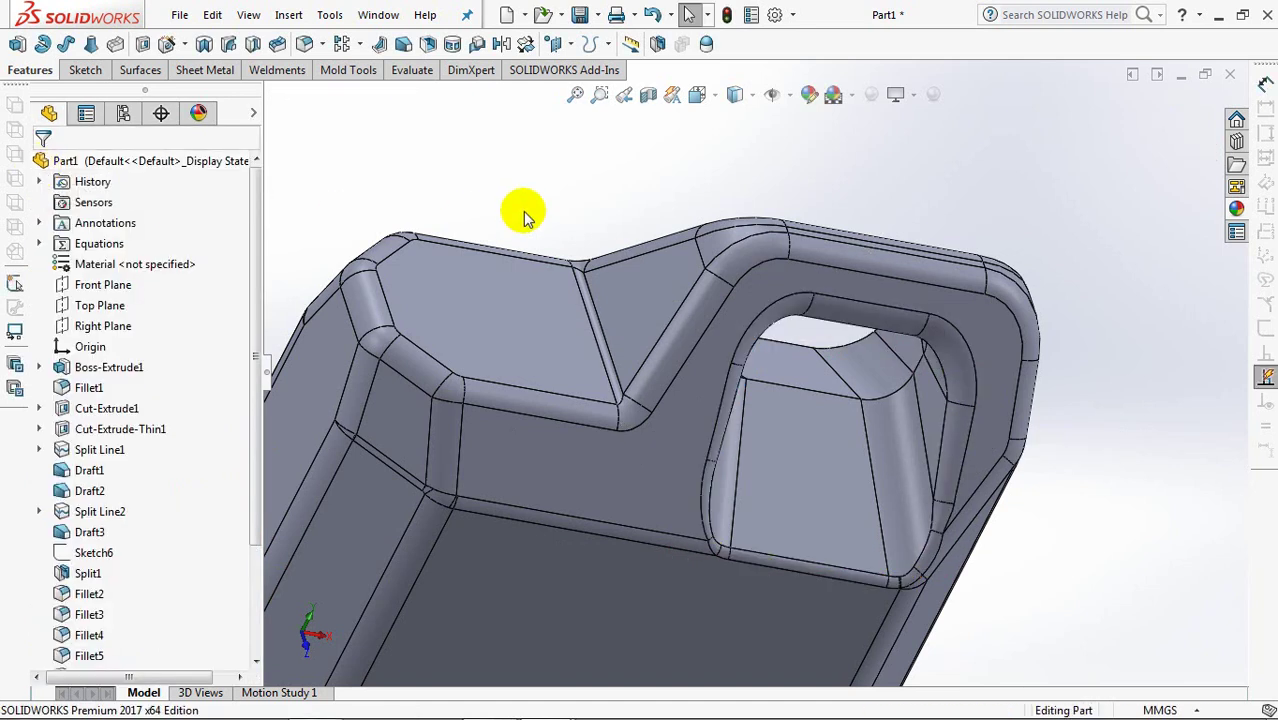
Step: Start a new fillet and select the seven rim edges on the opening's other side
{"action": "mouse_move", "coordinate": [747, 434]}
{"action": "middle_mouse_down"}
{"action": "mouse_move", "coordinate": [507, 258]}
{"action": "mouse_move", "coordinate": [458, 205]}
{"action": "middle_mouse_up"}
{"action": "left_click", "coordinate": [305, 45]}
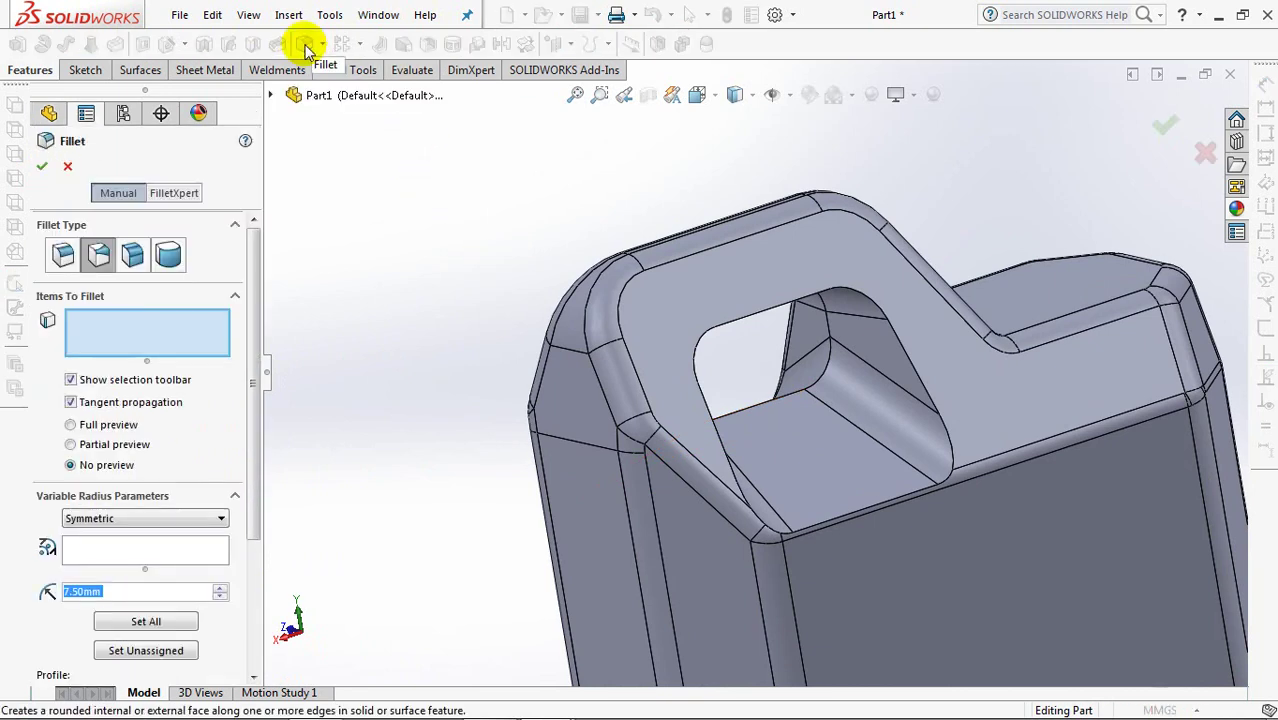
{"action": "left_click", "coordinate": [955, 465]}
{"action": "left_click", "coordinate": [930, 405]}
{"action": "left_click", "coordinate": [850, 296]}
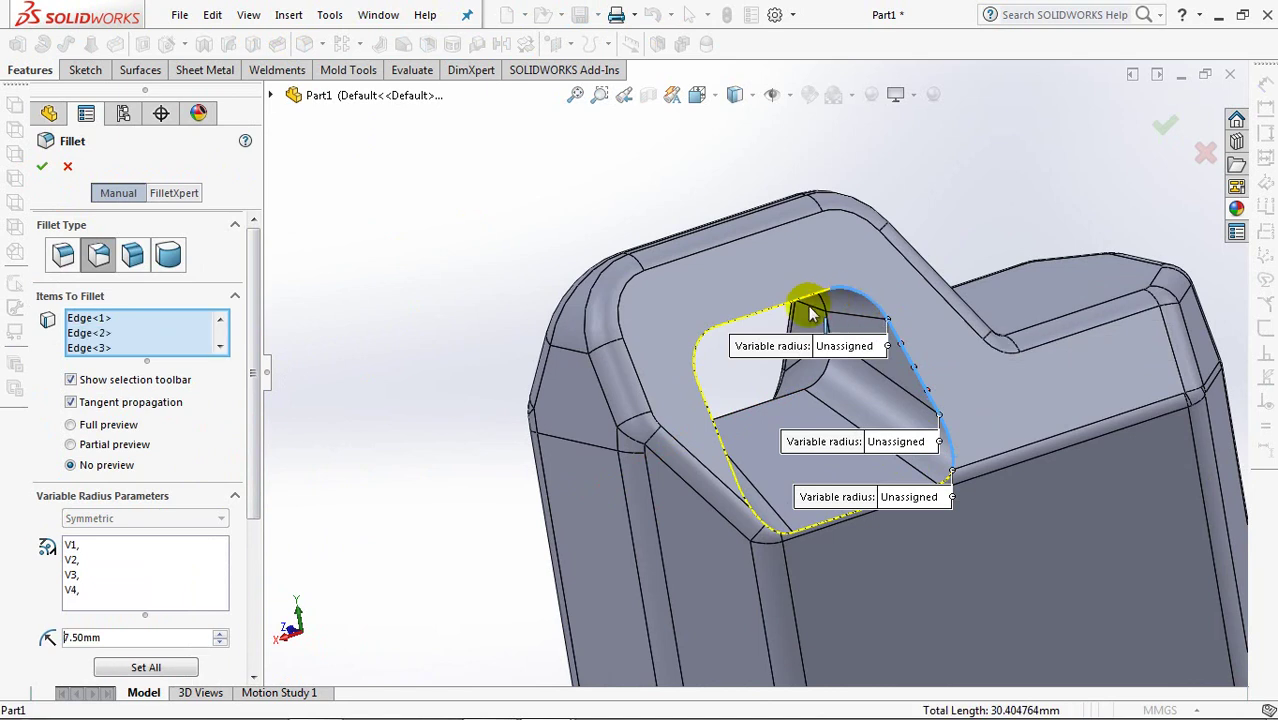
{"action": "left_click", "coordinate": [715, 350]}
{"action": "left_click", "coordinate": [708, 385]}
{"action": "mouse_move", "coordinate": [705, 394]}
{"action": "middle_mouse_down"}
{"action": "mouse_move", "coordinate": [705, 428]}
{"action": "mouse_move", "coordinate": [622, 485]}
{"action": "mouse_move", "coordinate": [642, 522]}
{"action": "middle_mouse_up"}
{"action": "left_click", "coordinate": [622, 488]}
{"action": "left_click", "coordinate": [643, 537]}
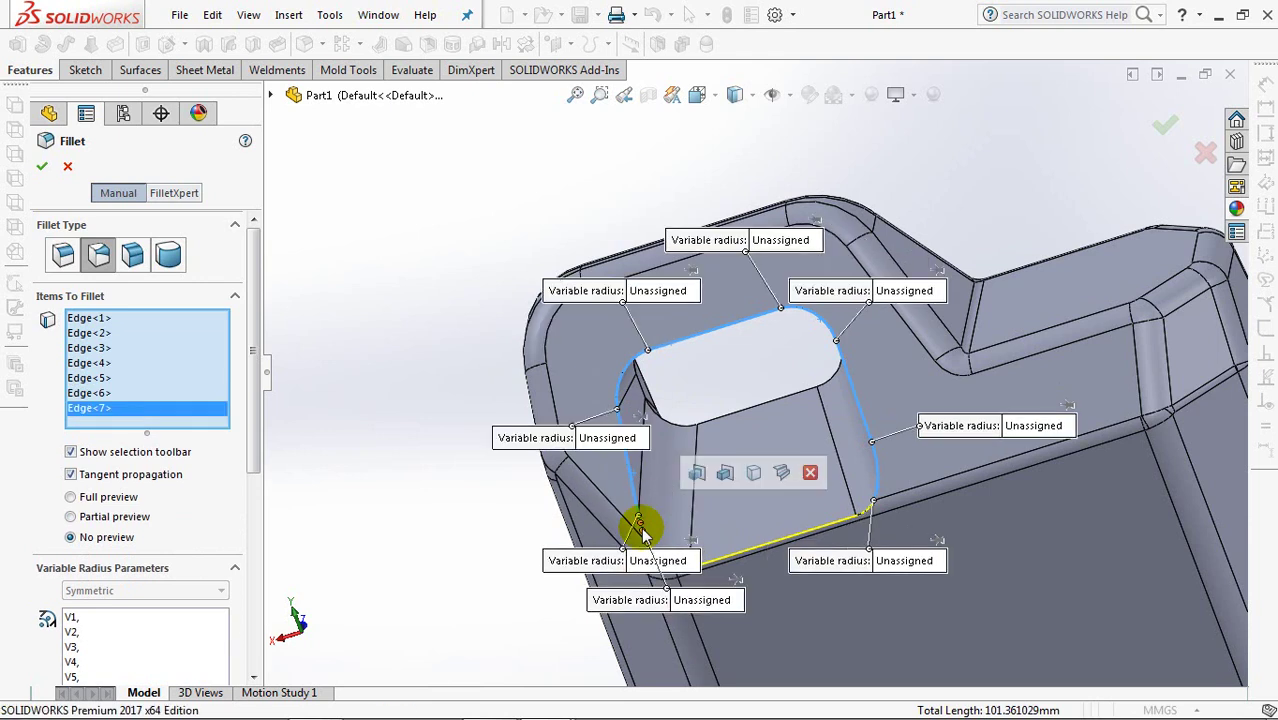
Step: Set control points V4/V5 to 5 mm and V3/V6 to 4 mm
{"action": "left_click", "coordinate": [93, 321]}
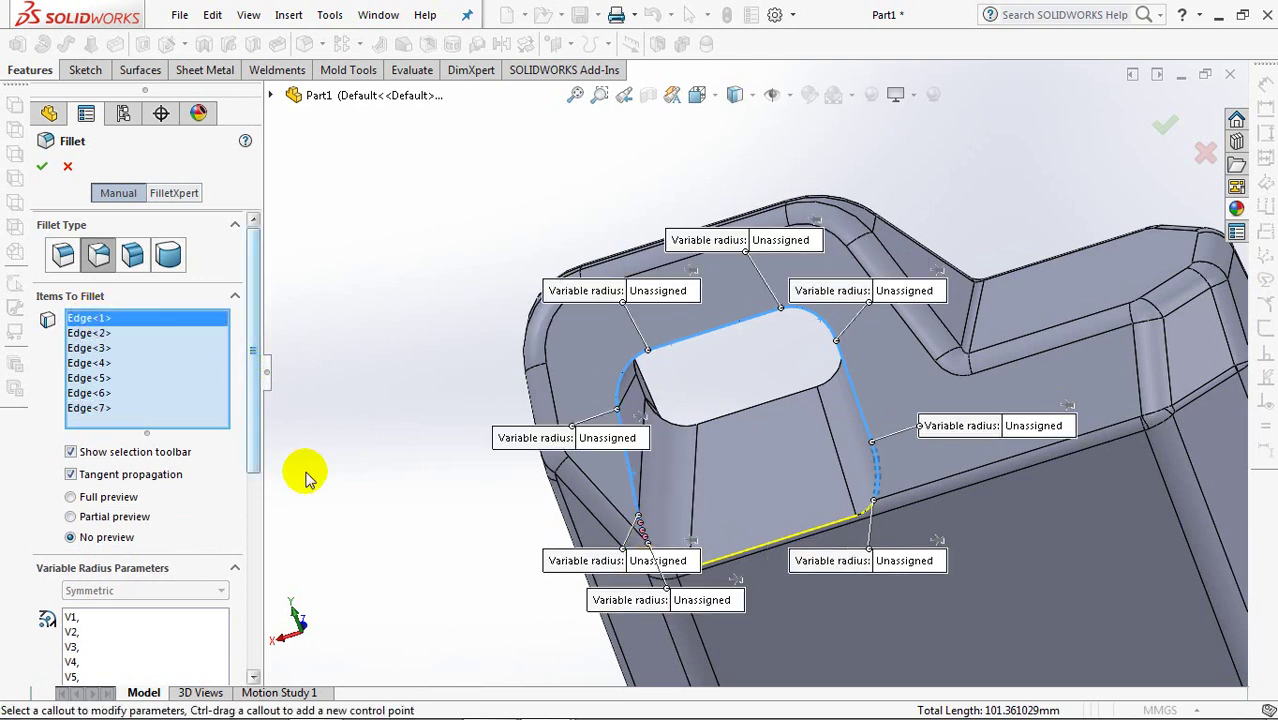
{"action": "left_click", "coordinate": [173, 633]}
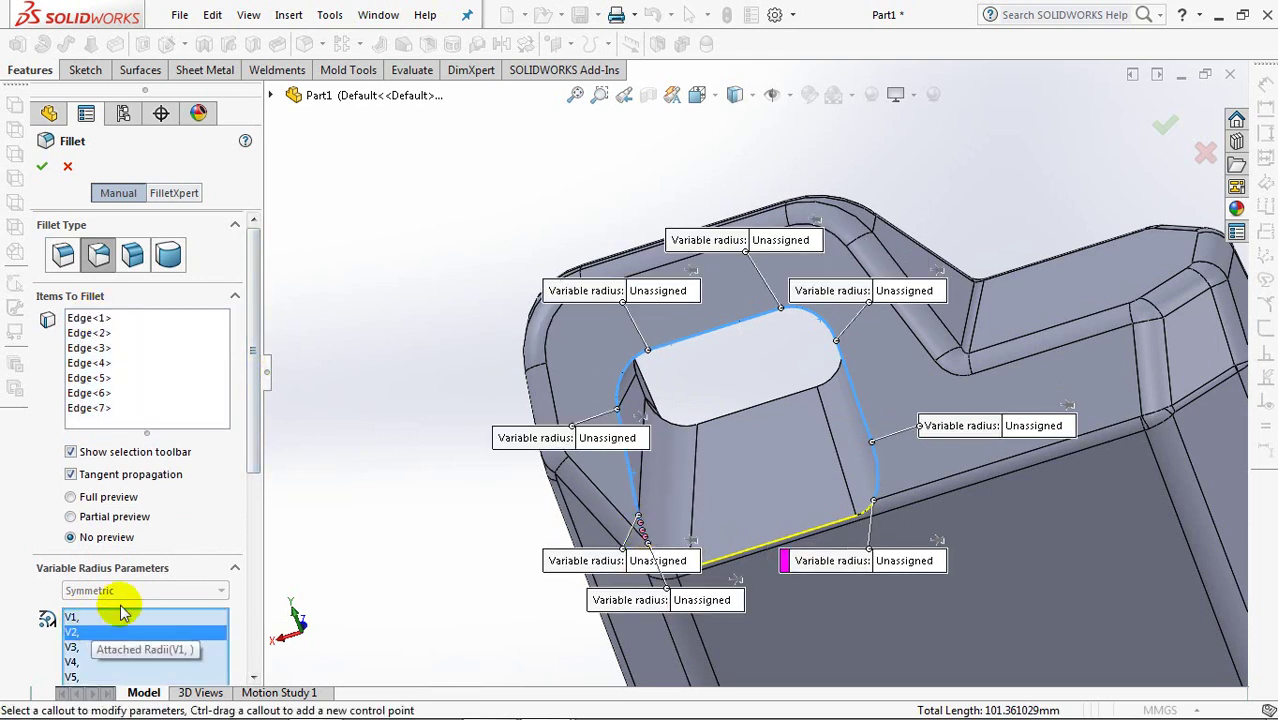
{"action": "scroll", "coordinate": [257, 527], "scroll_direction": "down", "scroll_amount": 3}
{"action": "scroll", "coordinate": [257, 527], "scroll_direction": "down", "scroll_amount": 2}
{"action": "left_click", "coordinate": [100, 491]}
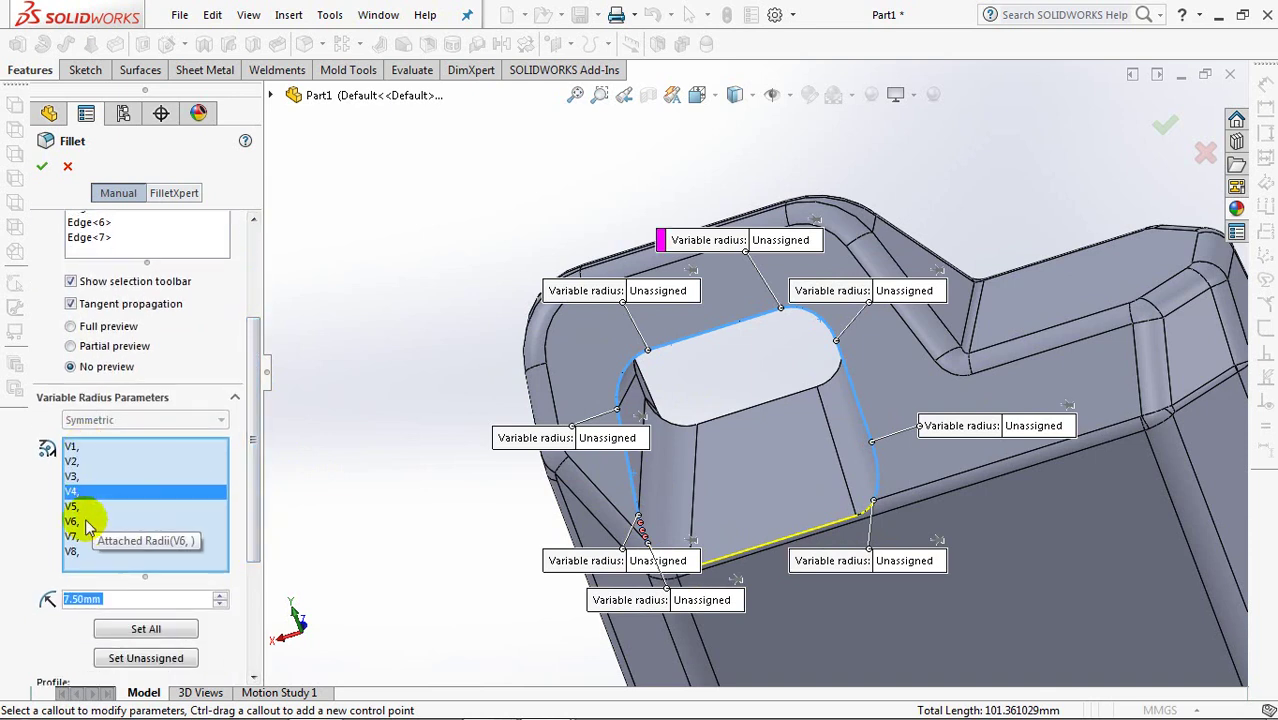
{"action": "left_click", "coordinate": [86, 506], "text": "ctrl"}
{"action": "left_click", "coordinate": [118, 598]}
{"action": "type", "text": "5"}
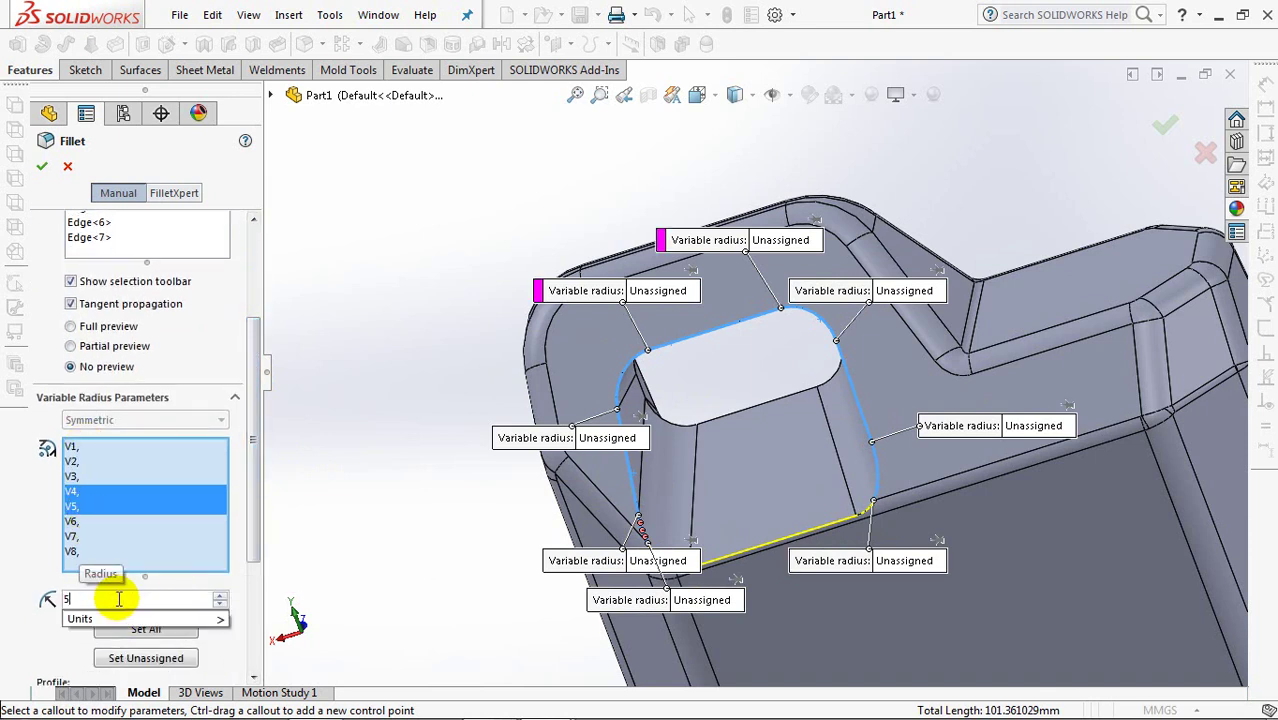
{"action": "key", "text": "Return"}
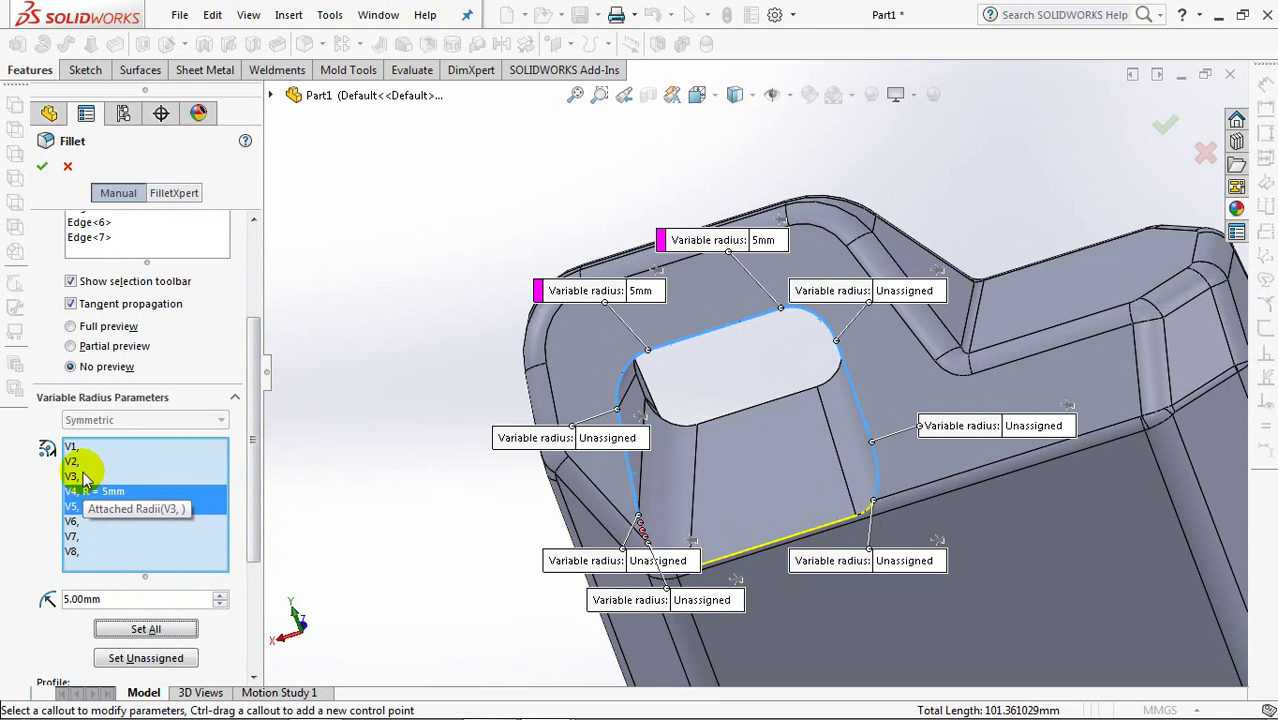
{"action": "left_click", "coordinate": [84, 476]}
{"action": "left_click", "coordinate": [88, 522], "text": "ctrl"}
{"action": "type", "text": "4"}
{"action": "key", "text": "Return"}
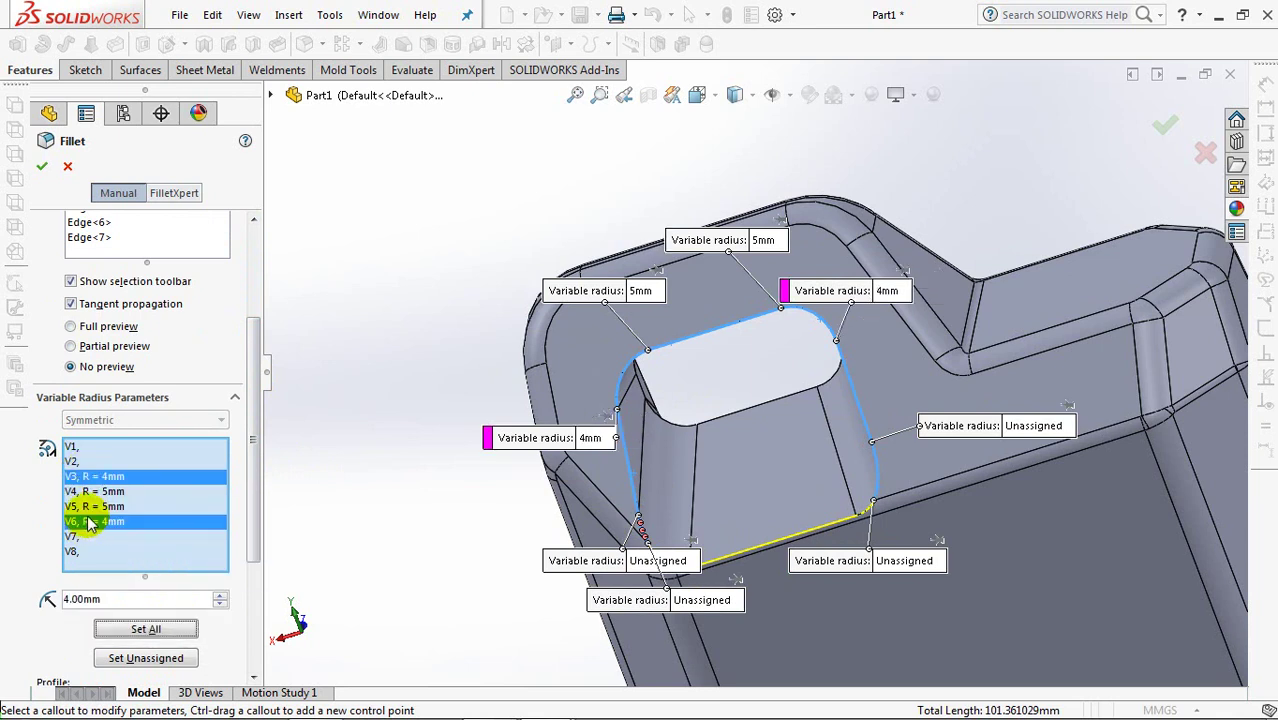
Step: Set V1/V7 to 3 mm and V2/V8 to 2 mm, enable full preview, and apply
{"action": "left_click", "coordinate": [72, 448]}
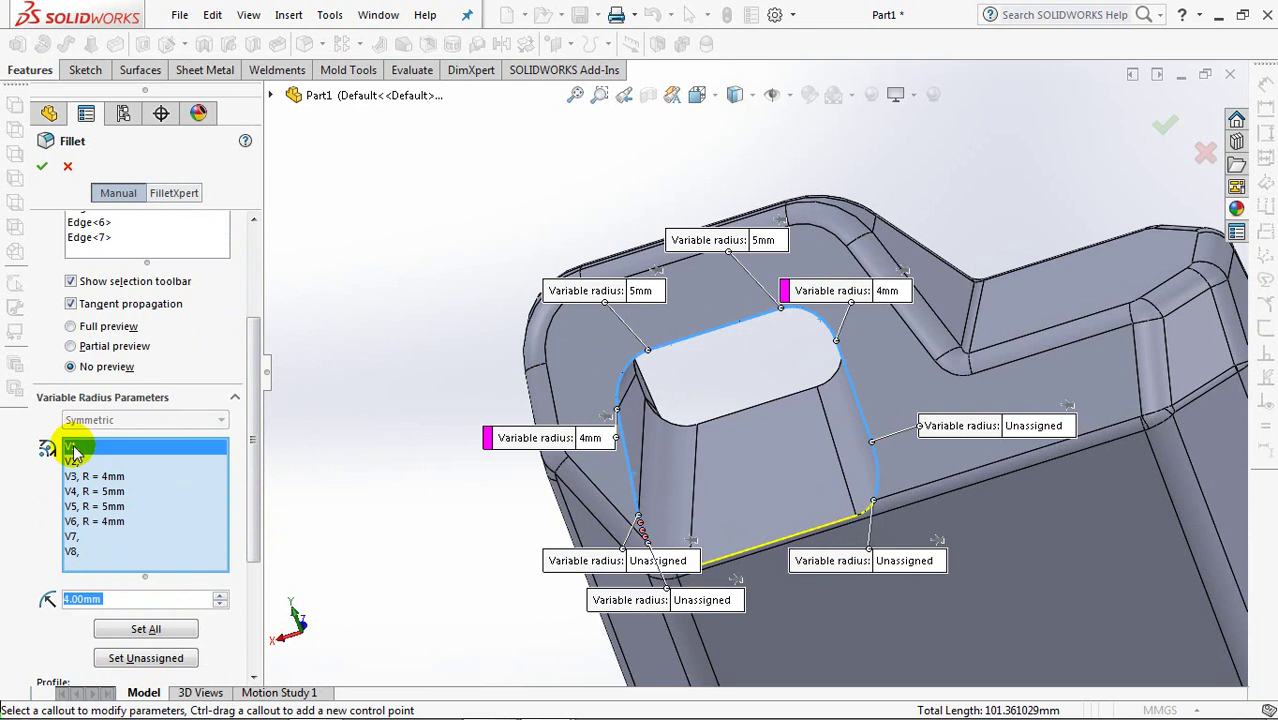
{"action": "left_click", "coordinate": [84, 537], "text": "ctrl"}
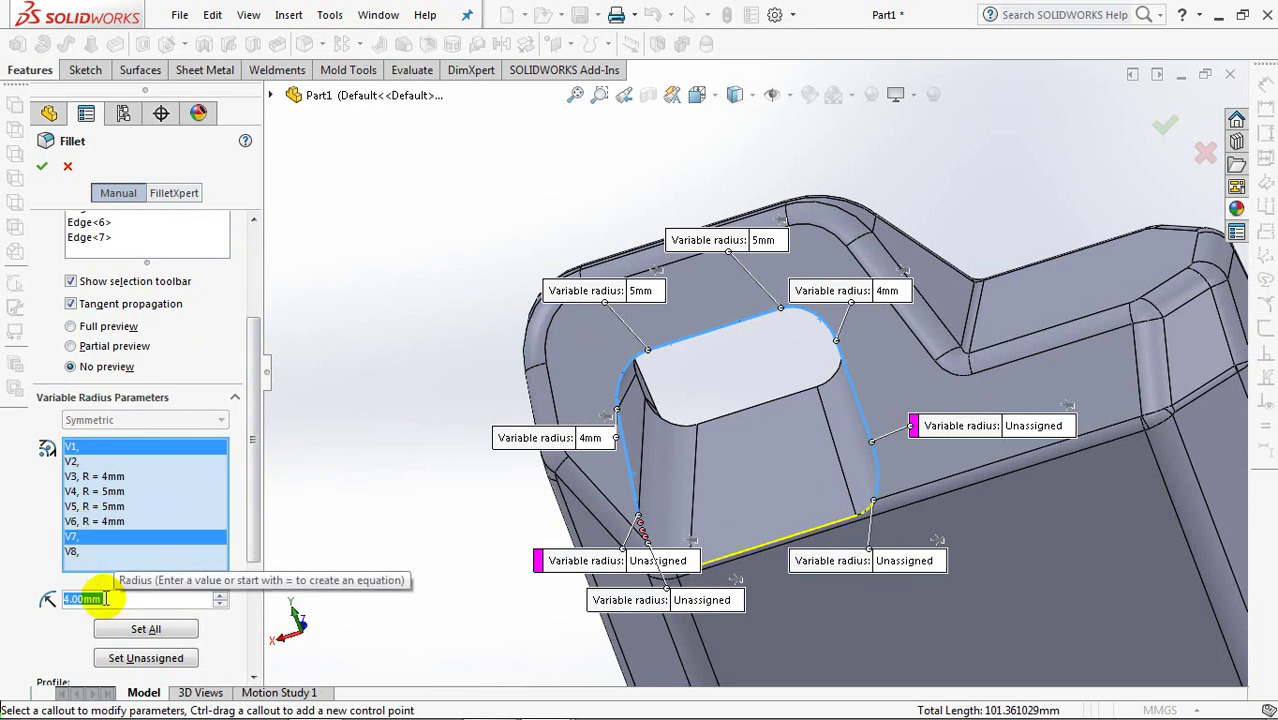
{"action": "type", "text": "3"}
{"action": "key", "text": "Return"}
{"action": "left_click", "coordinate": [94, 461]}
{"action": "left_click", "coordinate": [94, 551], "text": "ctrl"}
{"action": "left_click", "coordinate": [100, 597]}
{"action": "type", "text": "2"}
{"action": "key", "text": "Return"}
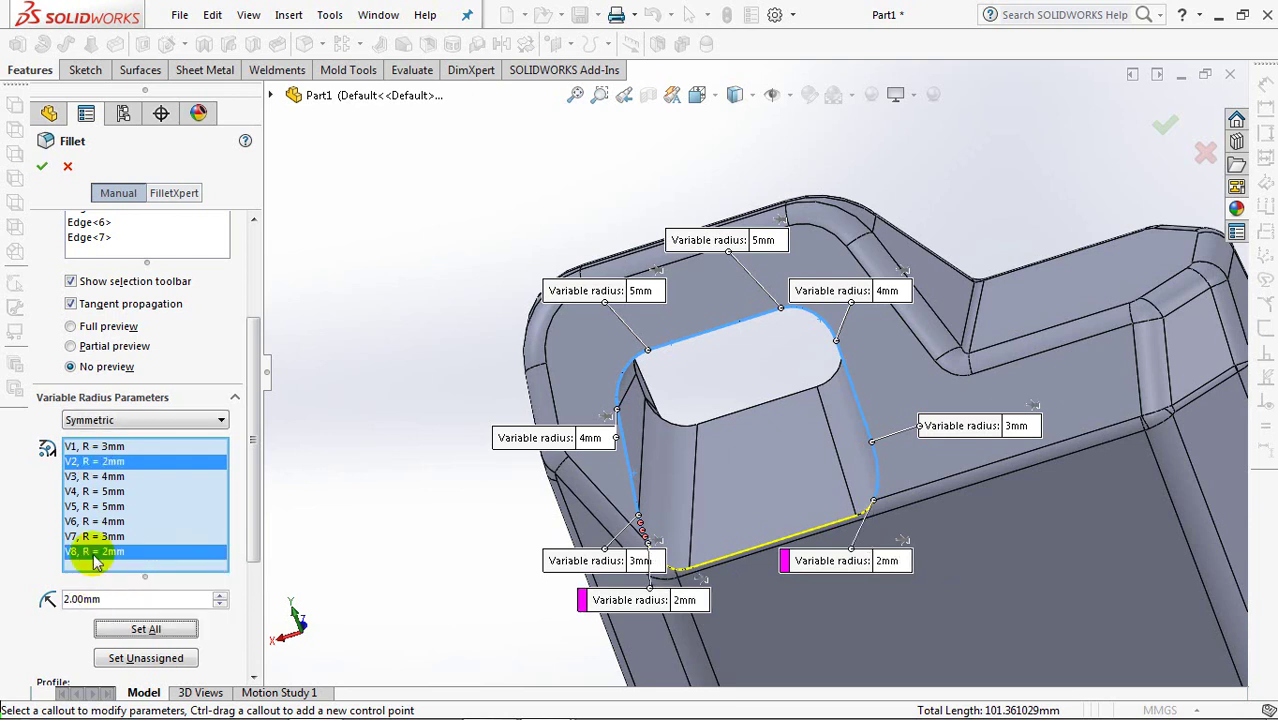
{"action": "left_click", "coordinate": [71, 327]}
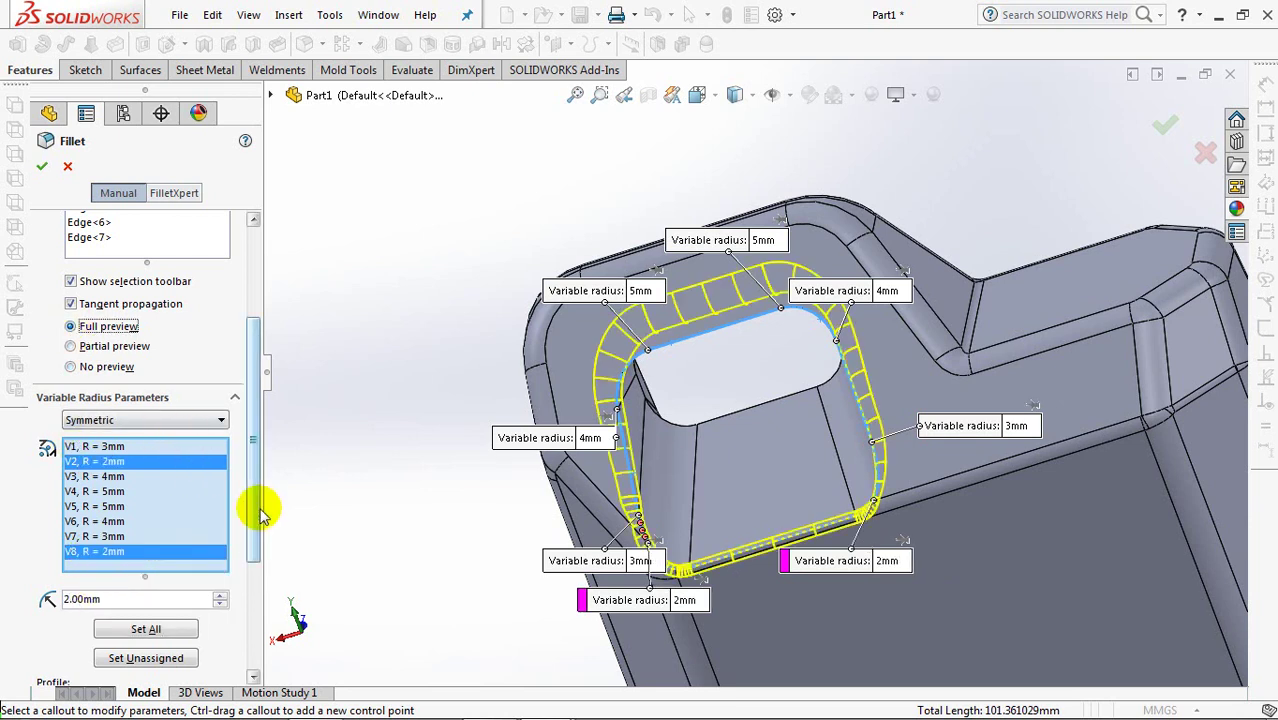
{"action": "scroll", "coordinate": [260, 512], "scroll_direction": "down", "scroll_amount": 4}
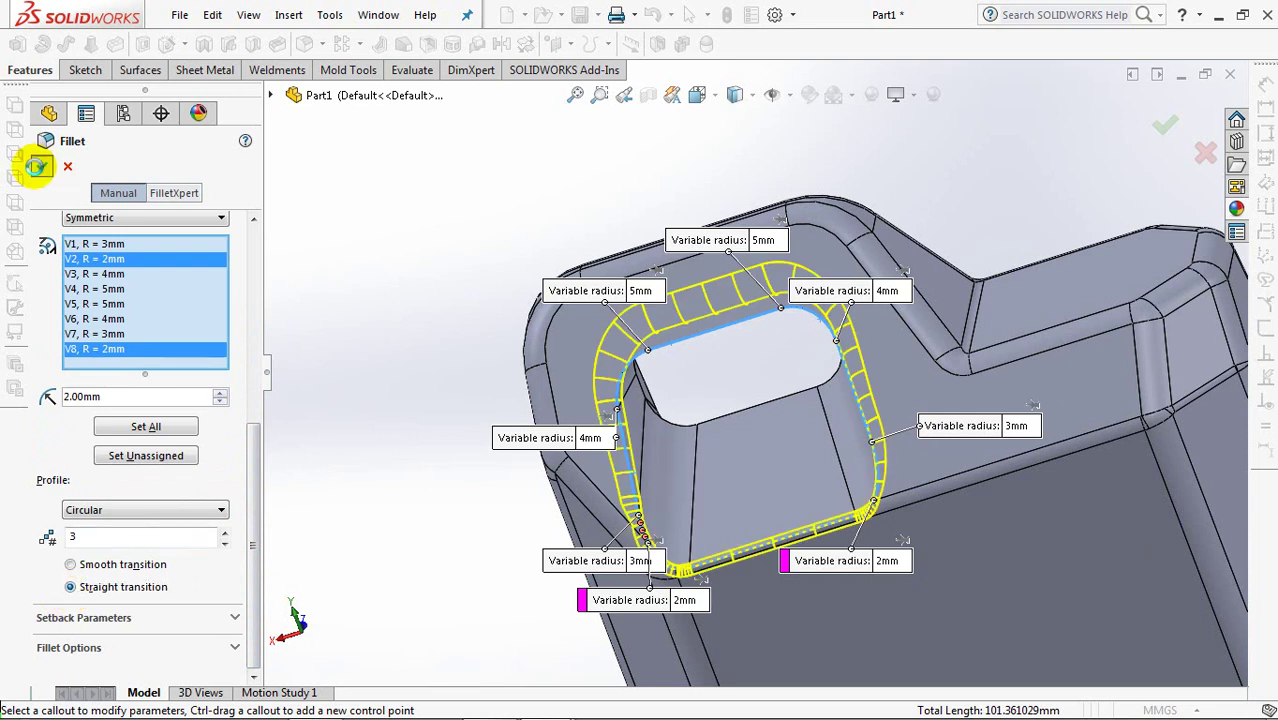
{"action": "left_click", "coordinate": [37, 167]}
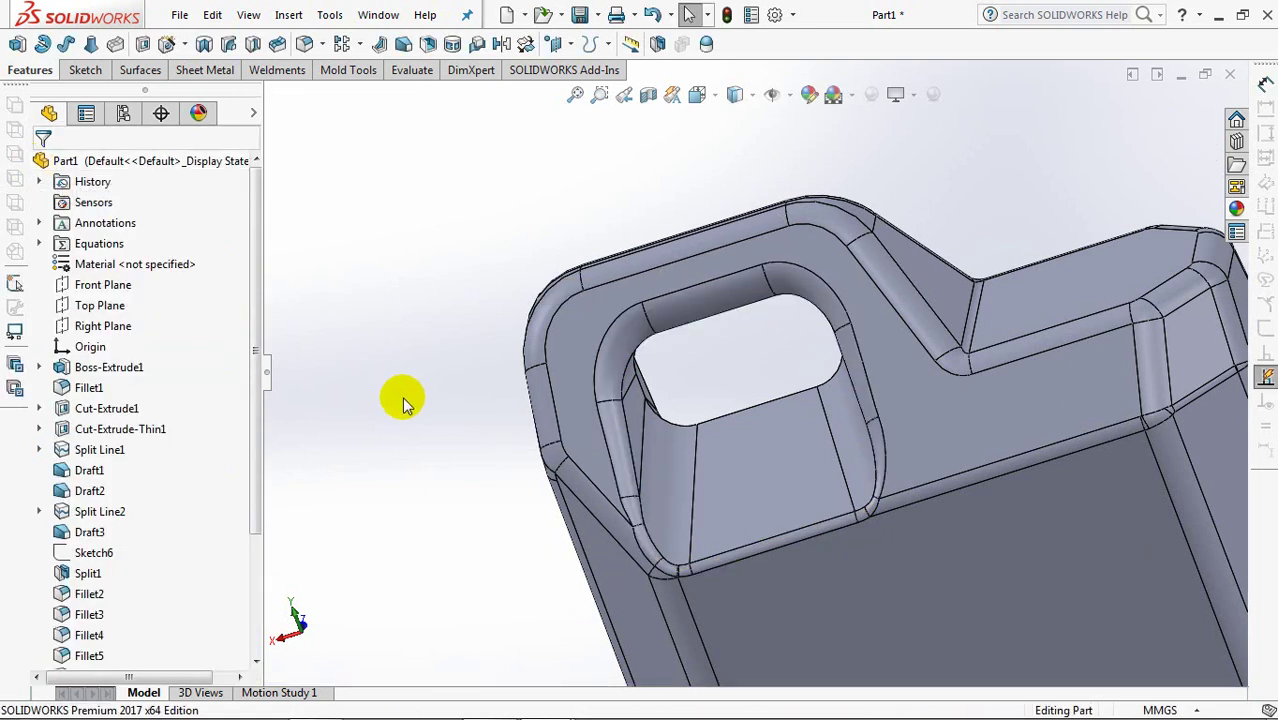
Step: Sketch on the top shoulder face a 37 mm centerline running left from the origin
{"action": "key", "text": "ctrl+7"}
{"action": "mouse_move", "coordinate": [479, 457]}
{"action": "middle_mouse_down"}
{"action": "mouse_move", "coordinate": [653, 394]}
{"action": "mouse_move", "coordinate": [596, 531]}
{"action": "mouse_move", "coordinate": [443, 296]}
{"action": "middle_mouse_up"}
{"action": "left_click", "coordinate": [18, 48]}
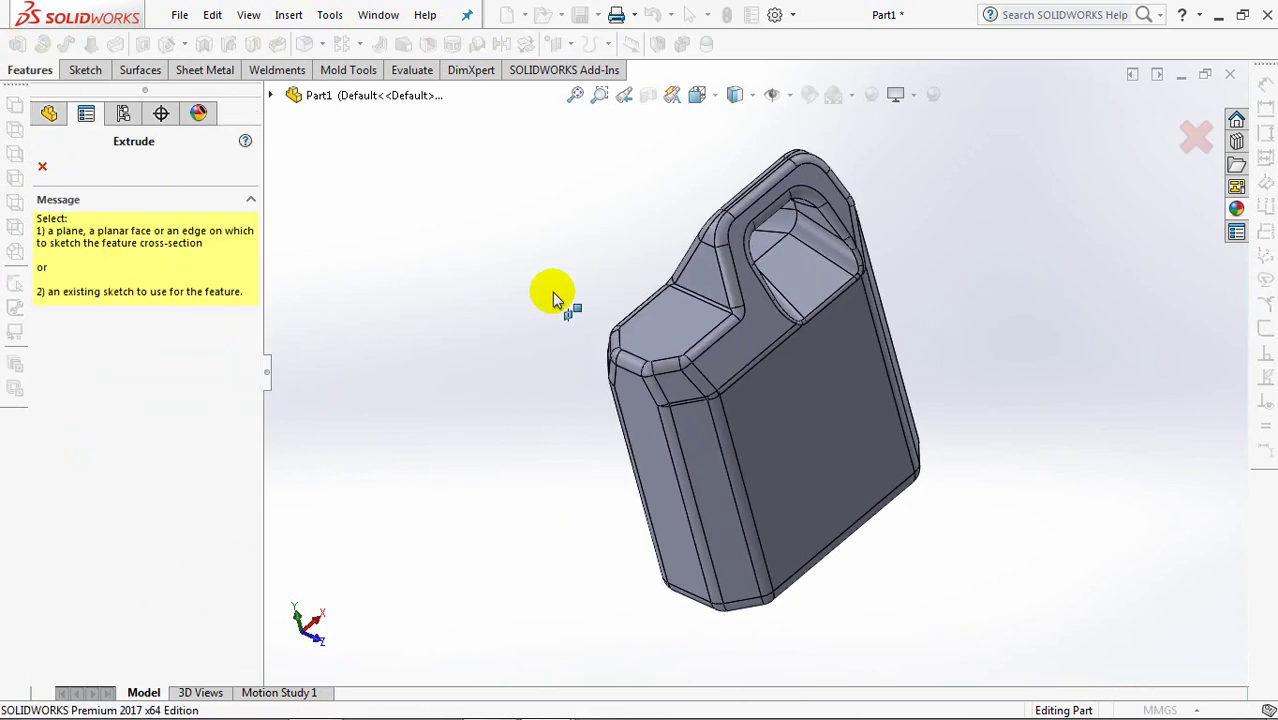
{"action": "left_click", "coordinate": [667, 331]}
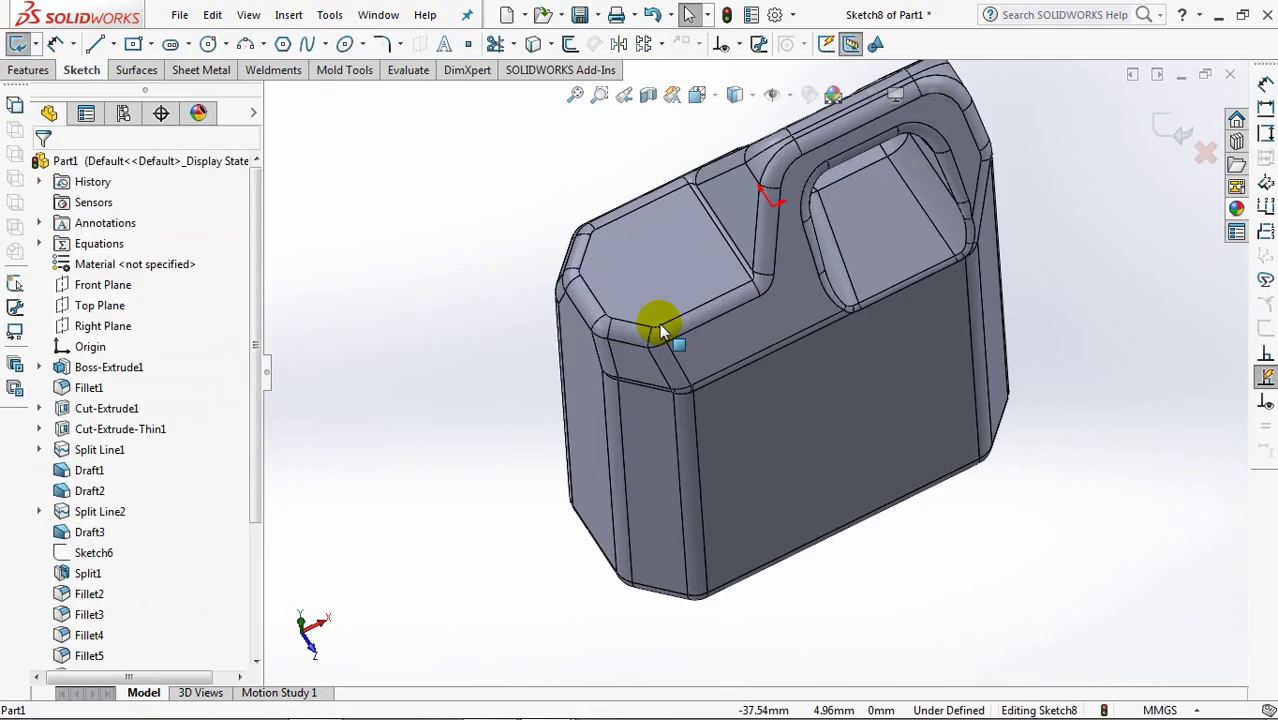
{"action": "left_click", "coordinate": [113, 44]}
{"action": "left_click", "coordinate": [143, 90]}
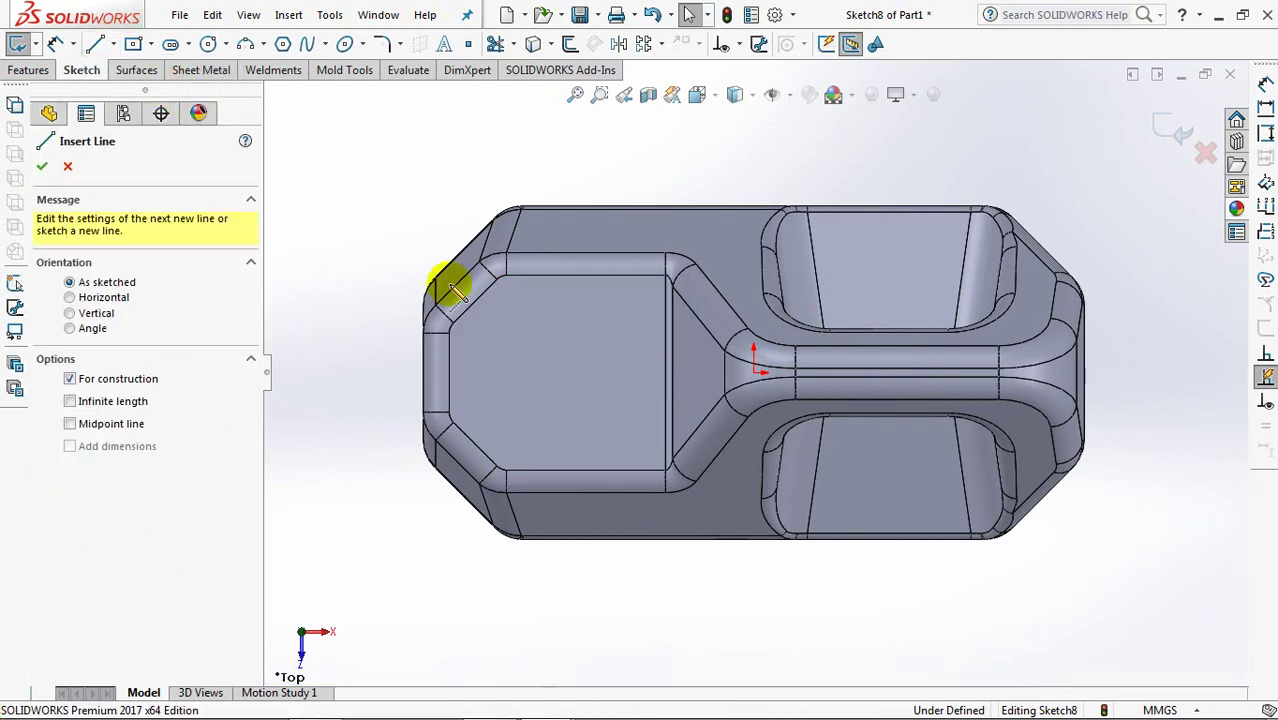
{"action": "left_click", "coordinate": [757, 373]}
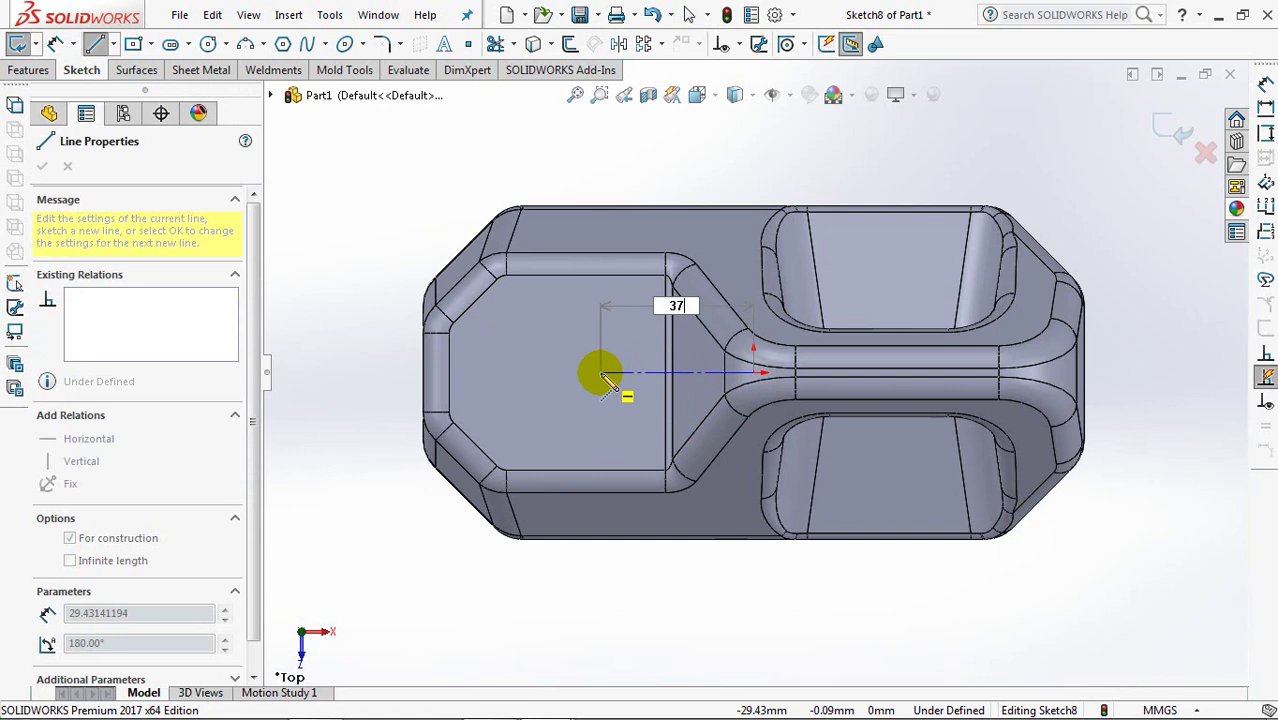
{"action": "left_click", "coordinate": [563, 373]}
Step: Draw a Ø33 circle centred at the centerline's end
{"action": "left_click", "coordinate": [208, 43]}
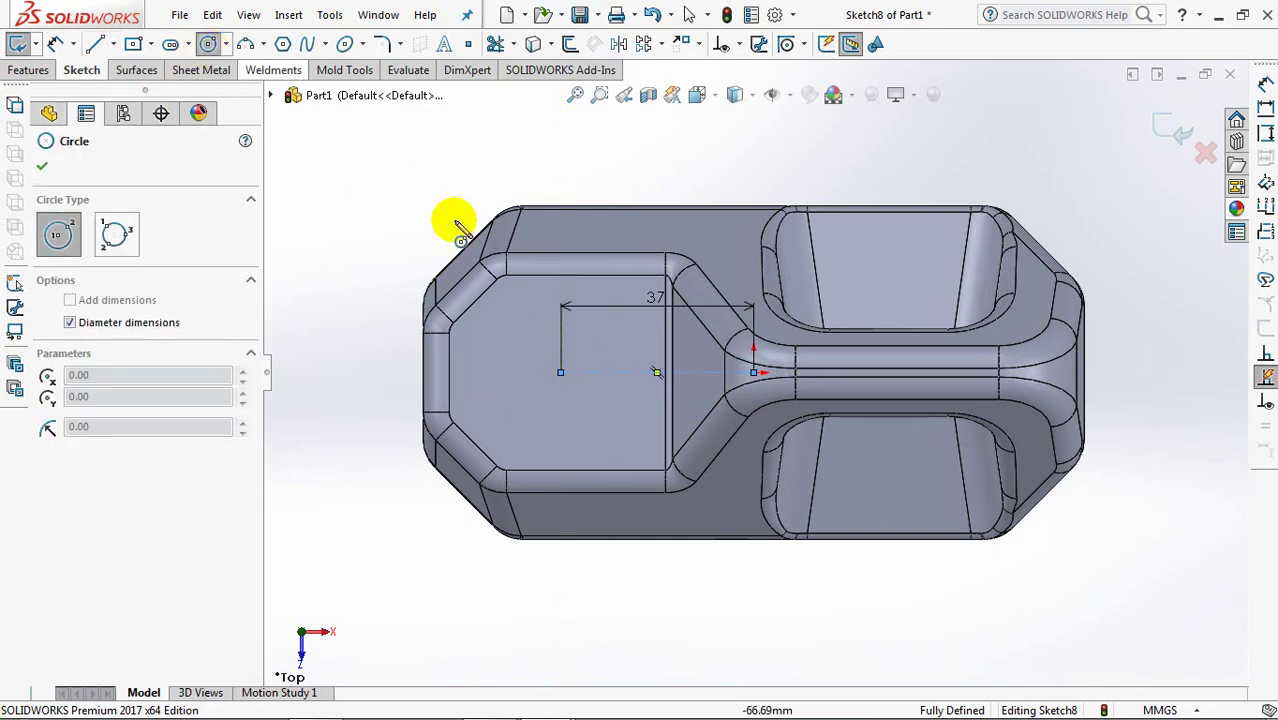
{"action": "left_click", "coordinate": [561, 373]}
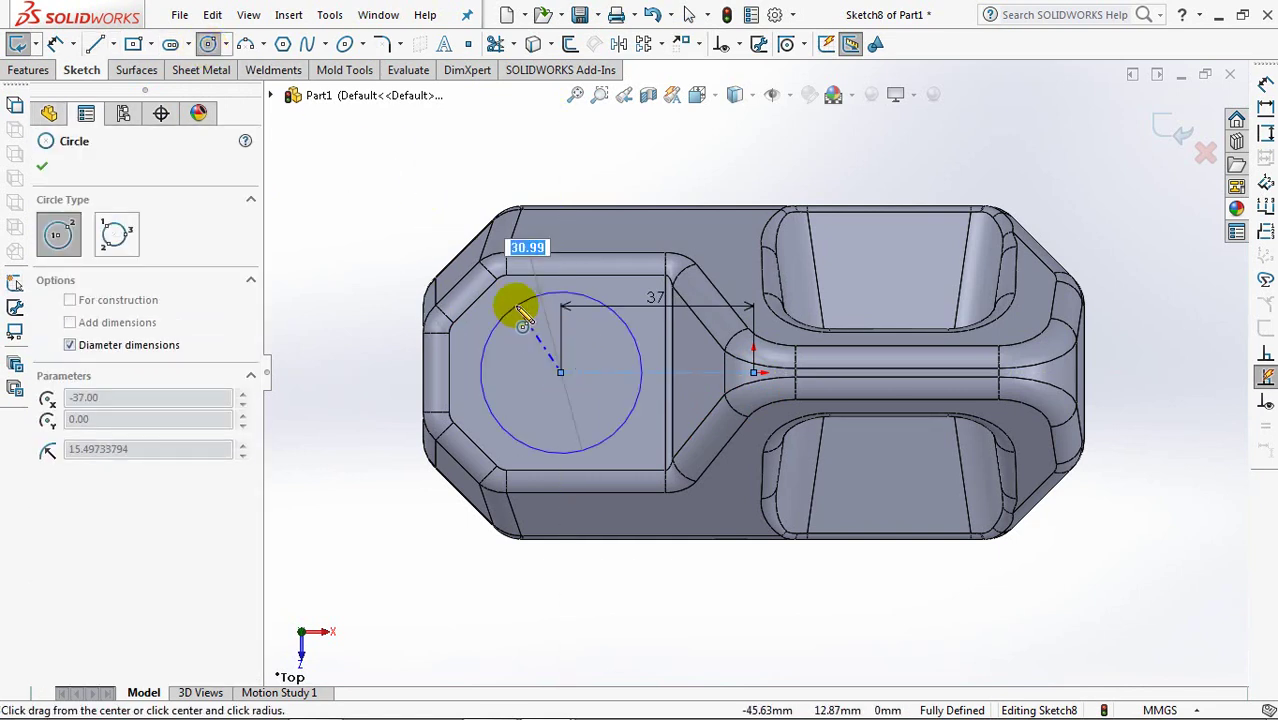
{"action": "key", "text": "Return"}
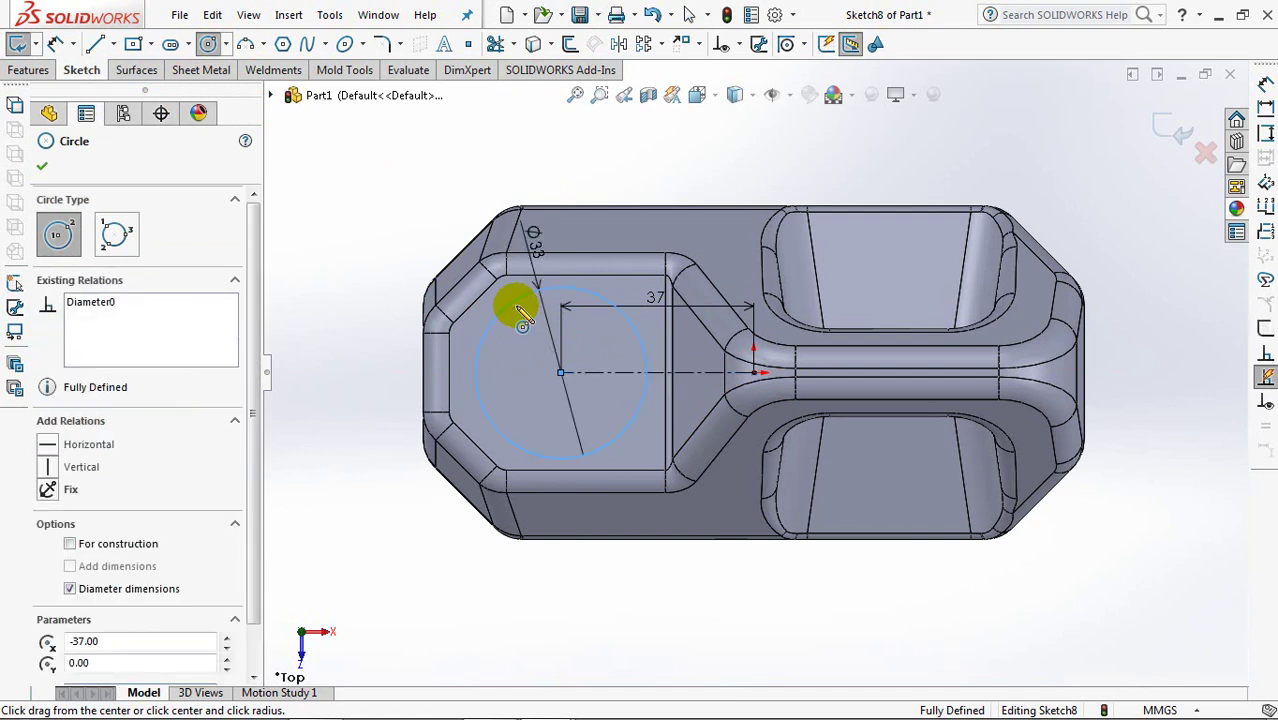
{"action": "left_click", "coordinate": [42, 165]}
{"action": "left_click", "coordinate": [1012, 180]}
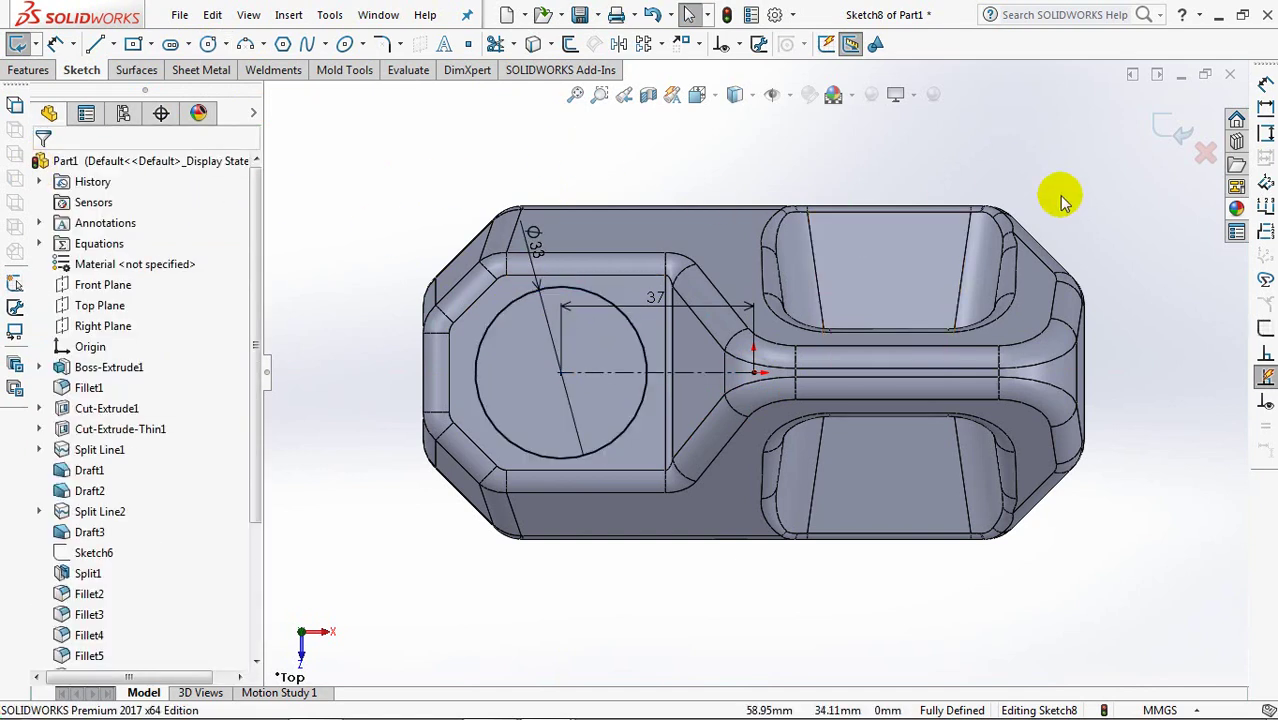
Step: Extrude the circle sketch 7 mm into a boss
{"action": "left_click", "coordinate": [1168, 127]}
{"action": "middle_click_drag", "start_coordinate": [826, 336], "coordinate": [708, 291]}
{"action": "type", "text": "7"}
{"action": "key", "text": "Tab"}
{"action": "left_click", "coordinate": [42, 167]}
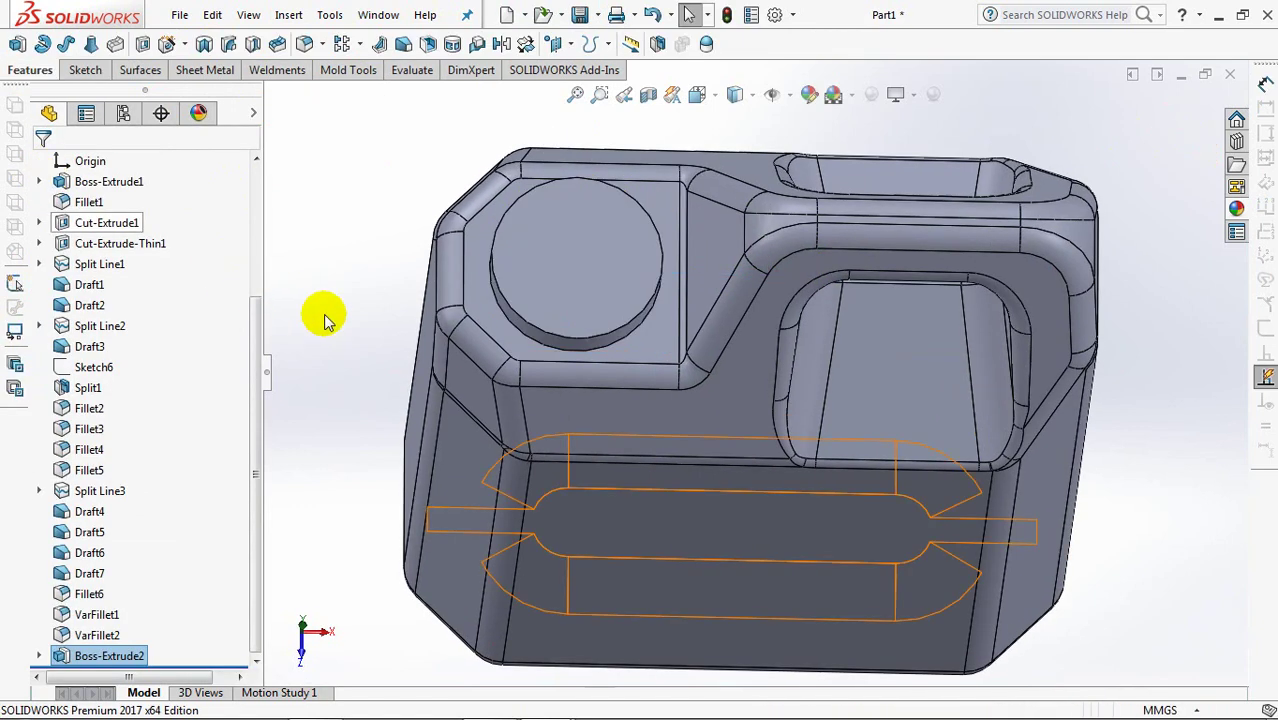
{"action": "middle_click_drag", "start_coordinate": [325, 318], "coordinate": [341, 277]}
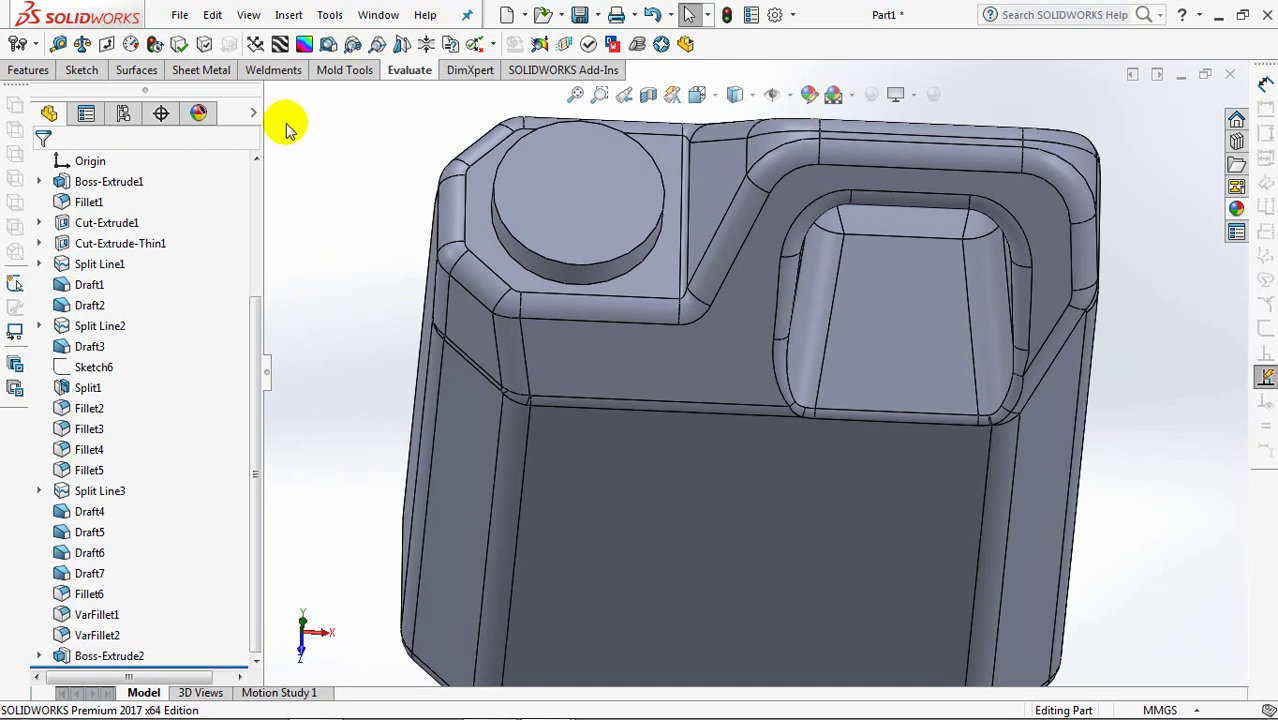
Step: Sketch a Ø28 circle on the boss top and extrude the neck 16 mm
{"action": "left_click", "coordinate": [40, 72]}
{"action": "left_click", "coordinate": [17, 44]}
{"action": "left_click", "coordinate": [584, 214]}
{"action": "left_click", "coordinate": [208, 44]}
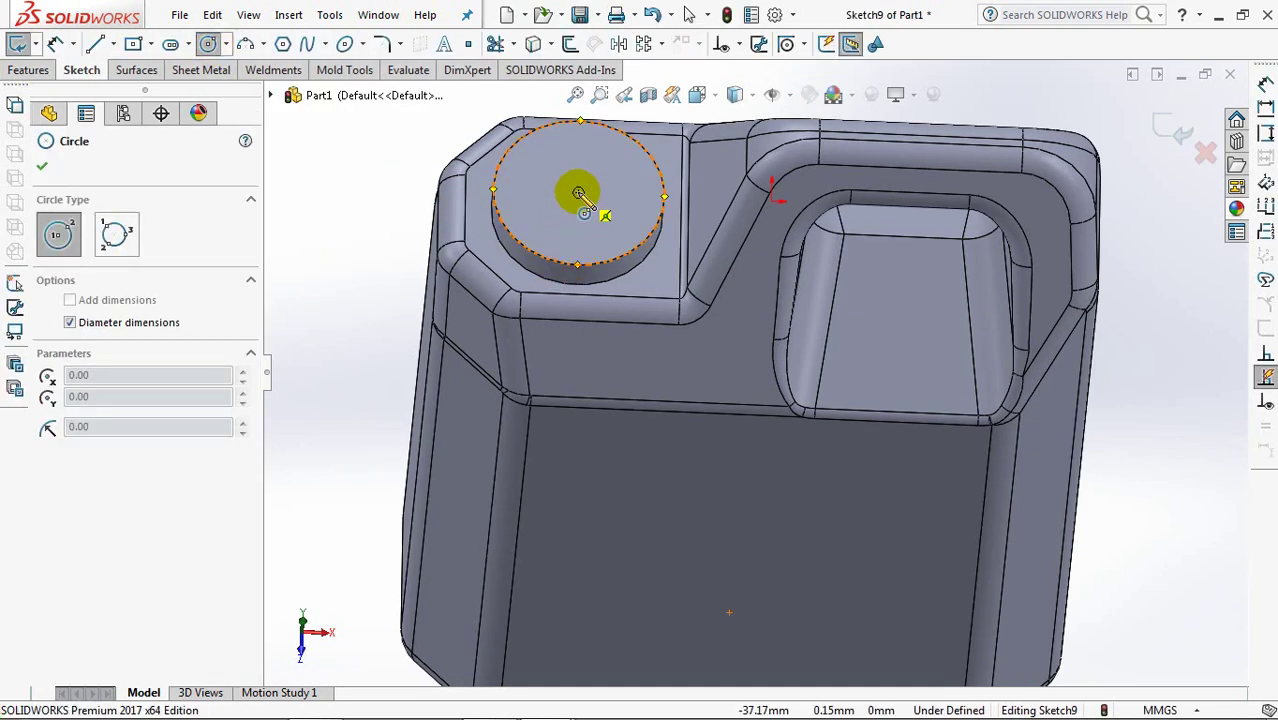
{"action": "left_click", "coordinate": [578, 192]}
{"action": "left_click", "coordinate": [608, 248]}
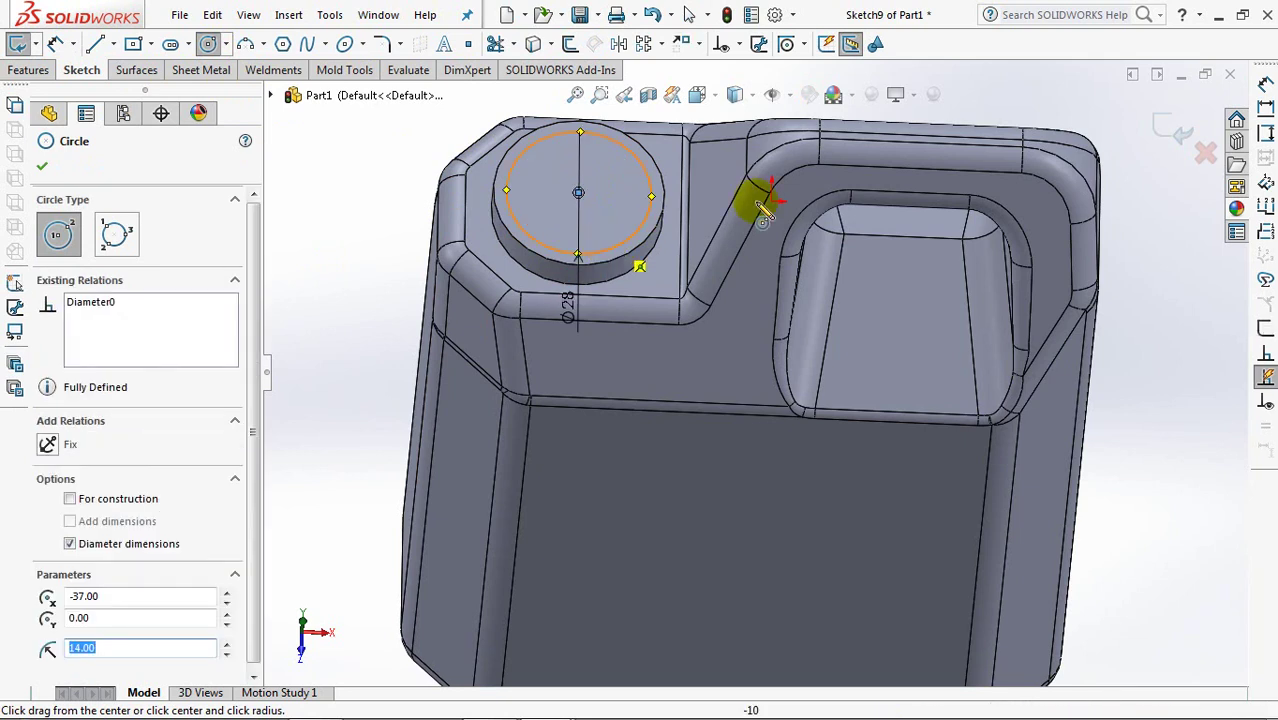
{"action": "left_click", "coordinate": [1183, 133]}
{"action": "left_click", "coordinate": [1183, 133]}
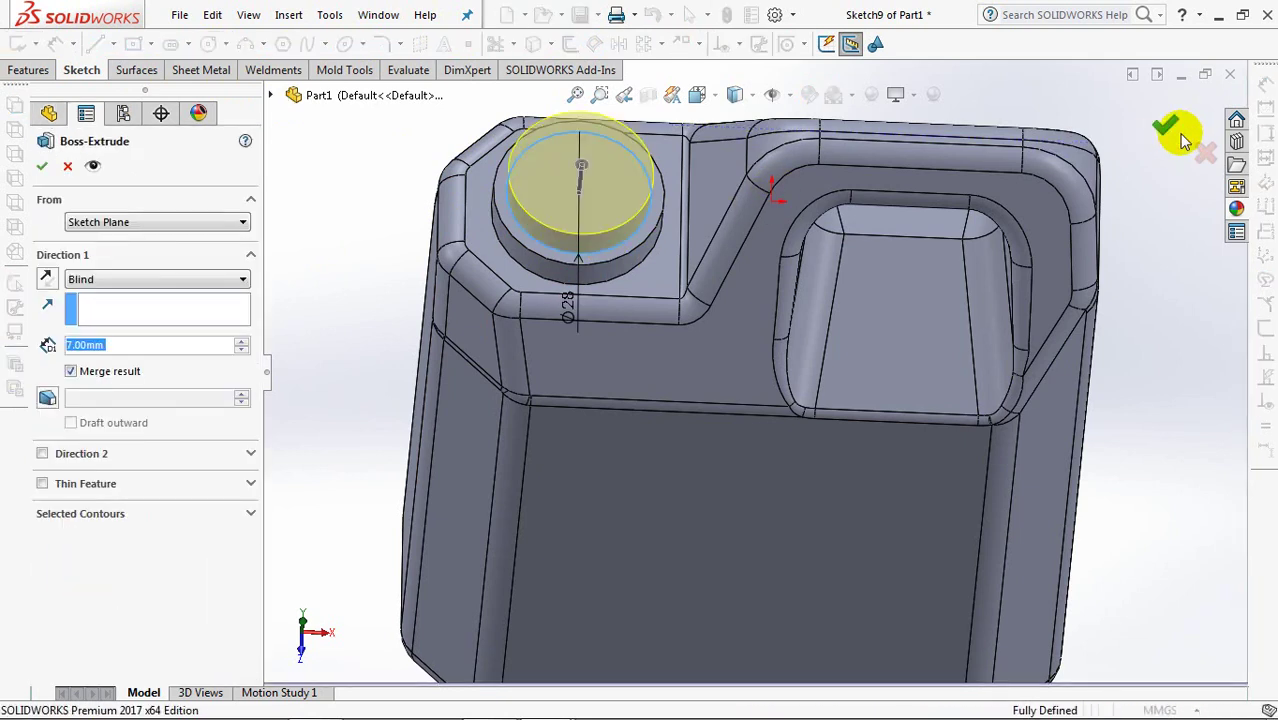
{"action": "type", "text": "16"}
{"action": "key", "text": "Return"}
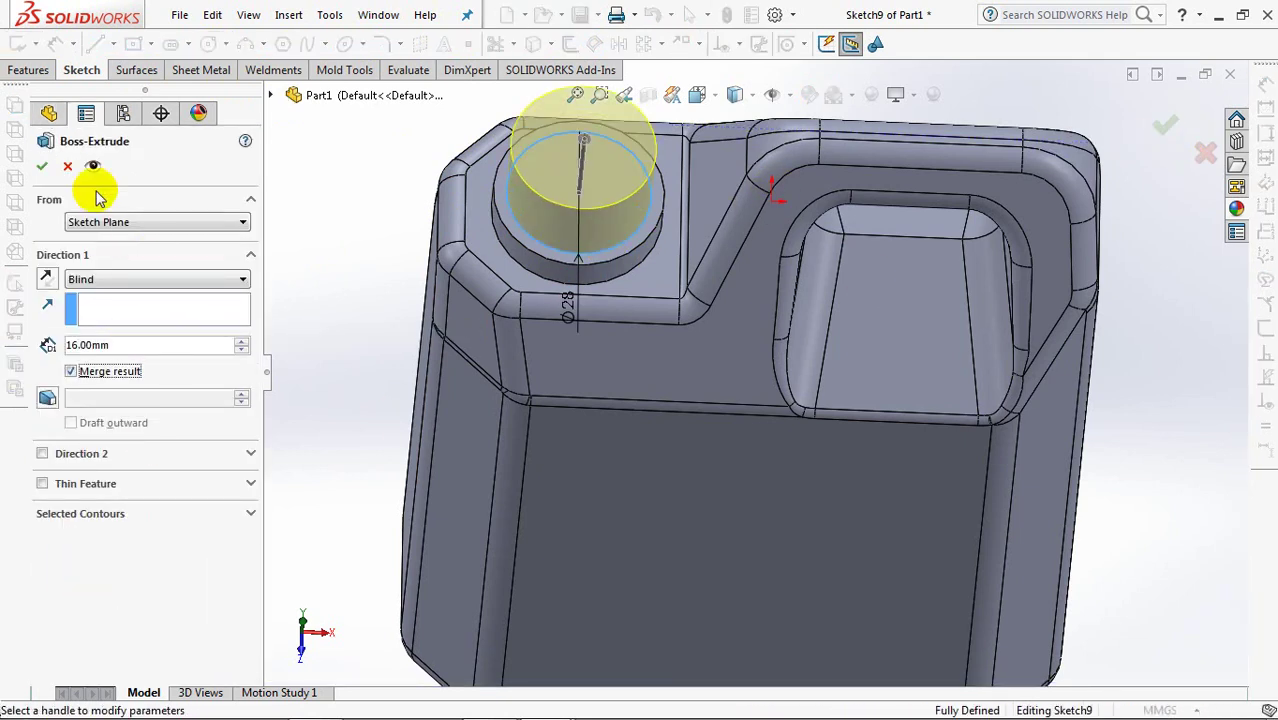
{"action": "left_click", "coordinate": [41, 165]}
{"action": "mouse_move", "coordinate": [379, 257]}
{"action": "middle_mouse_down"}
{"action": "mouse_move", "coordinate": [345, 385]}
{"action": "mouse_move", "coordinate": [336, 312]}
{"action": "middle_mouse_up"}
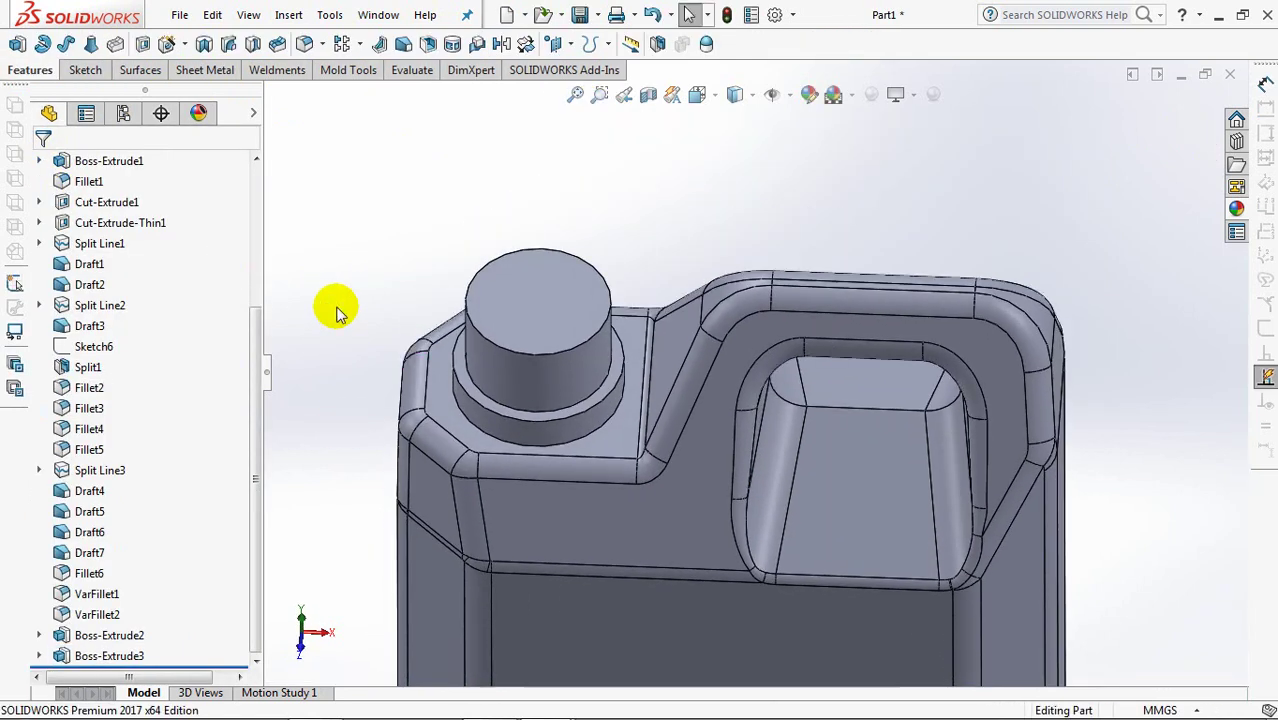
Step: Offset the neck's top edge 1 mm inward and extrude it 2 mm as a raised disc
{"action": "left_click", "coordinate": [18, 44]}
{"action": "left_click", "coordinate": [530, 291]}
{"action": "left_click", "coordinate": [569, 44]}
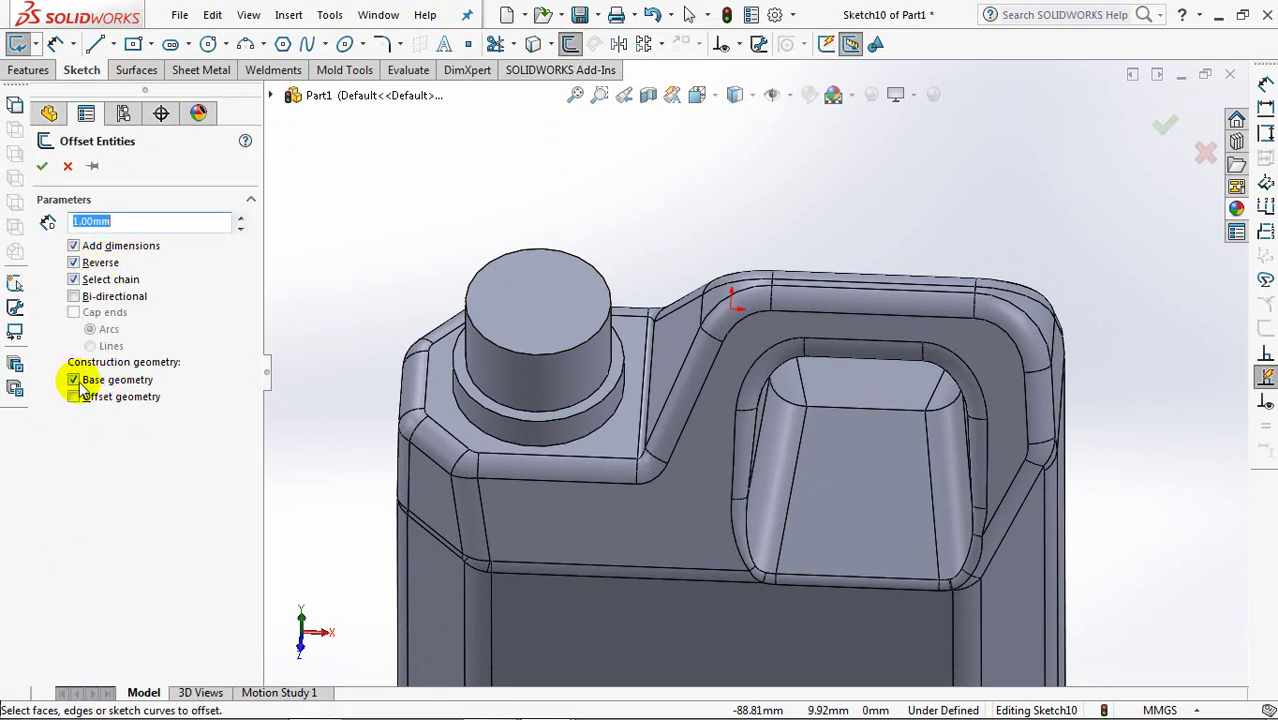
{"action": "left_click", "coordinate": [516, 281]}
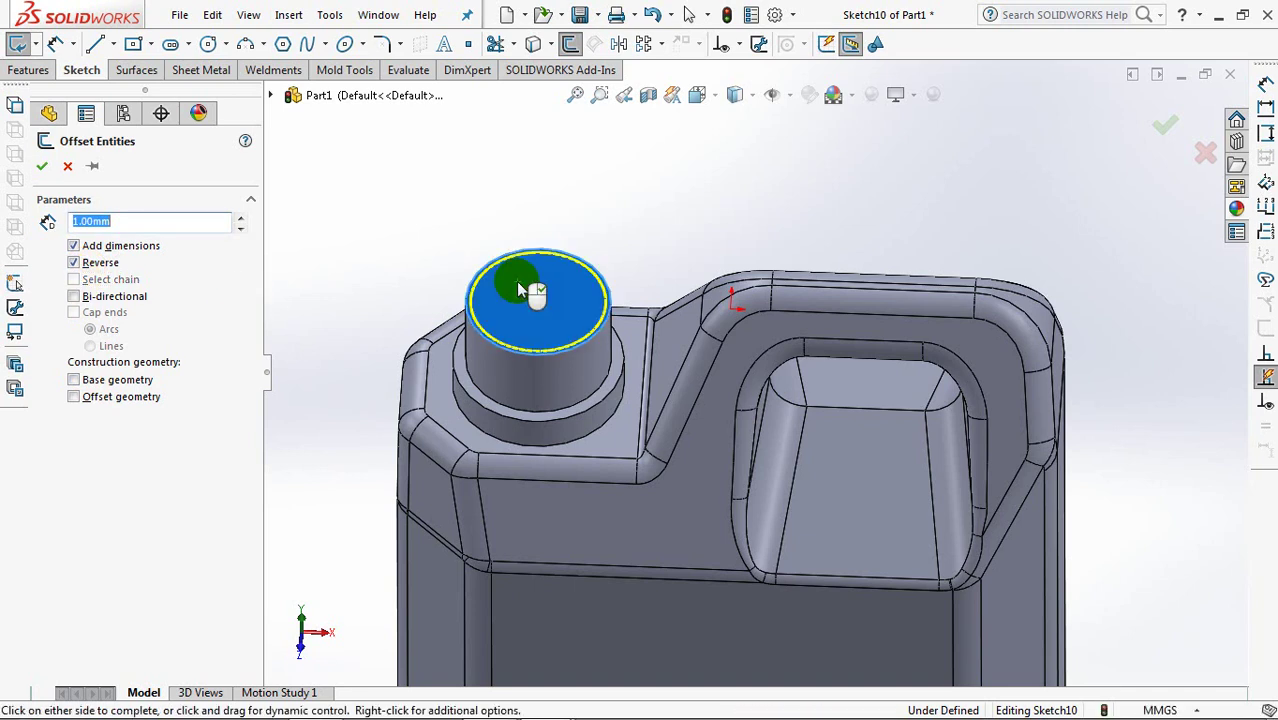
{"action": "left_click", "coordinate": [509, 288]}
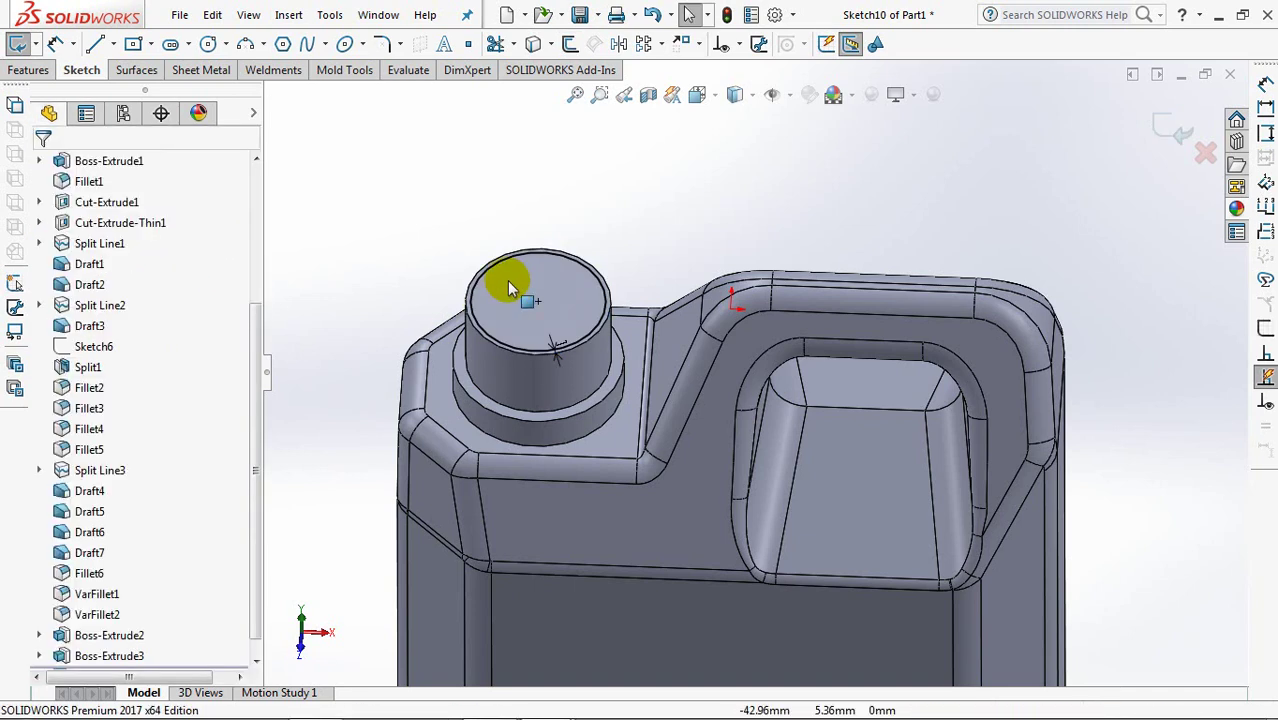
{"action": "left_click", "coordinate": [1172, 124]}
{"action": "type", "text": "2"}
{"action": "key", "text": "Return"}
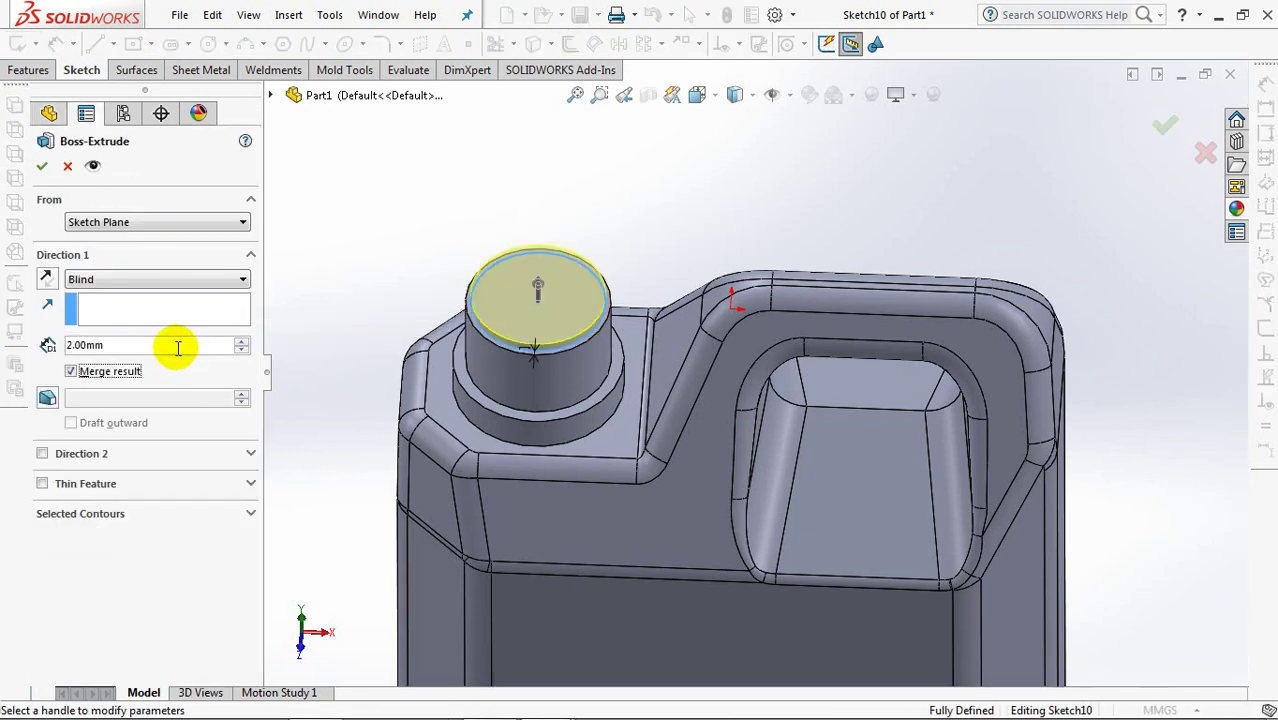
{"action": "left_click", "coordinate": [42, 168]}
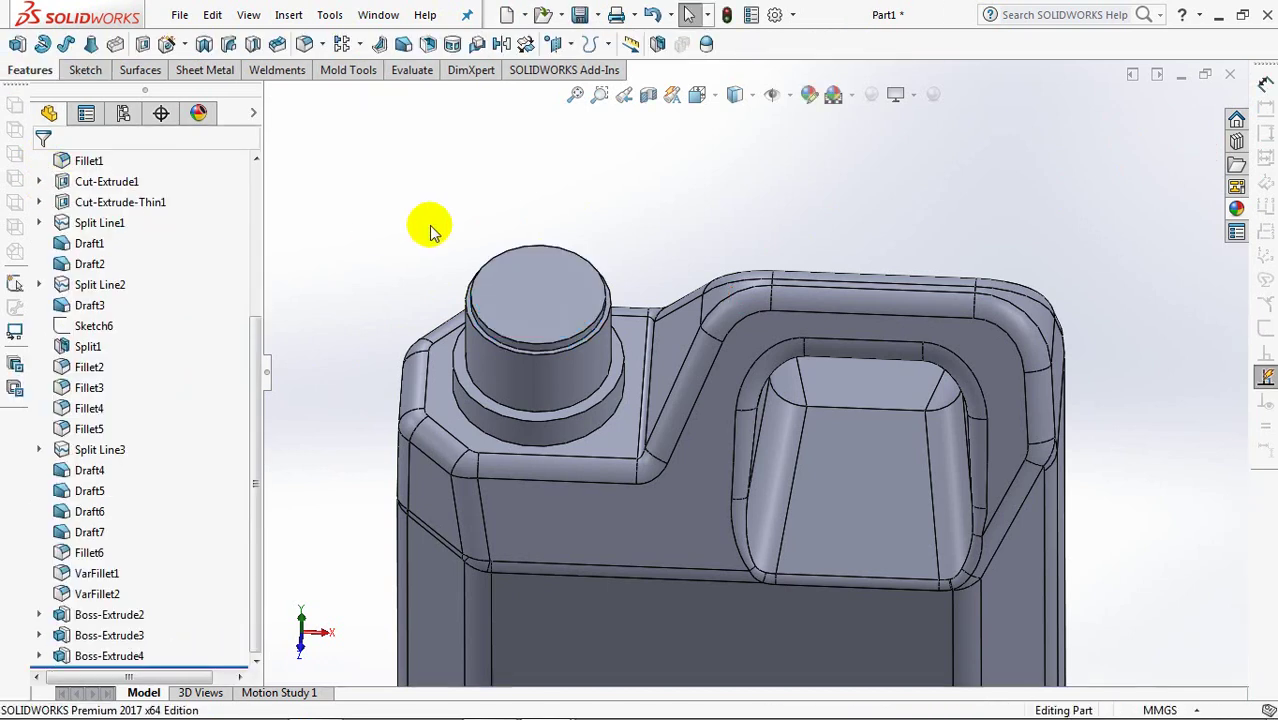
Step: Start a new boss sketch on the shoulder face around the neck, viewed normal to it
{"action": "left_click", "coordinate": [16, 43]}
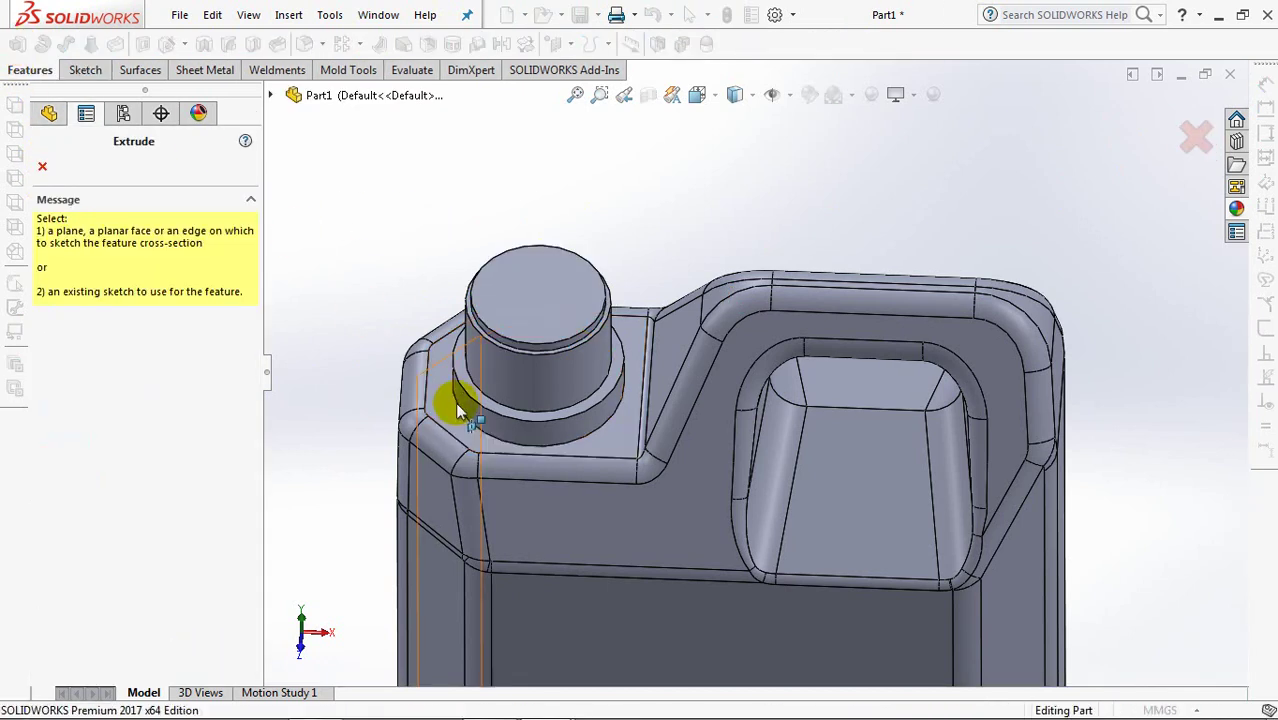
{"action": "left_click", "coordinate": [444, 405]}
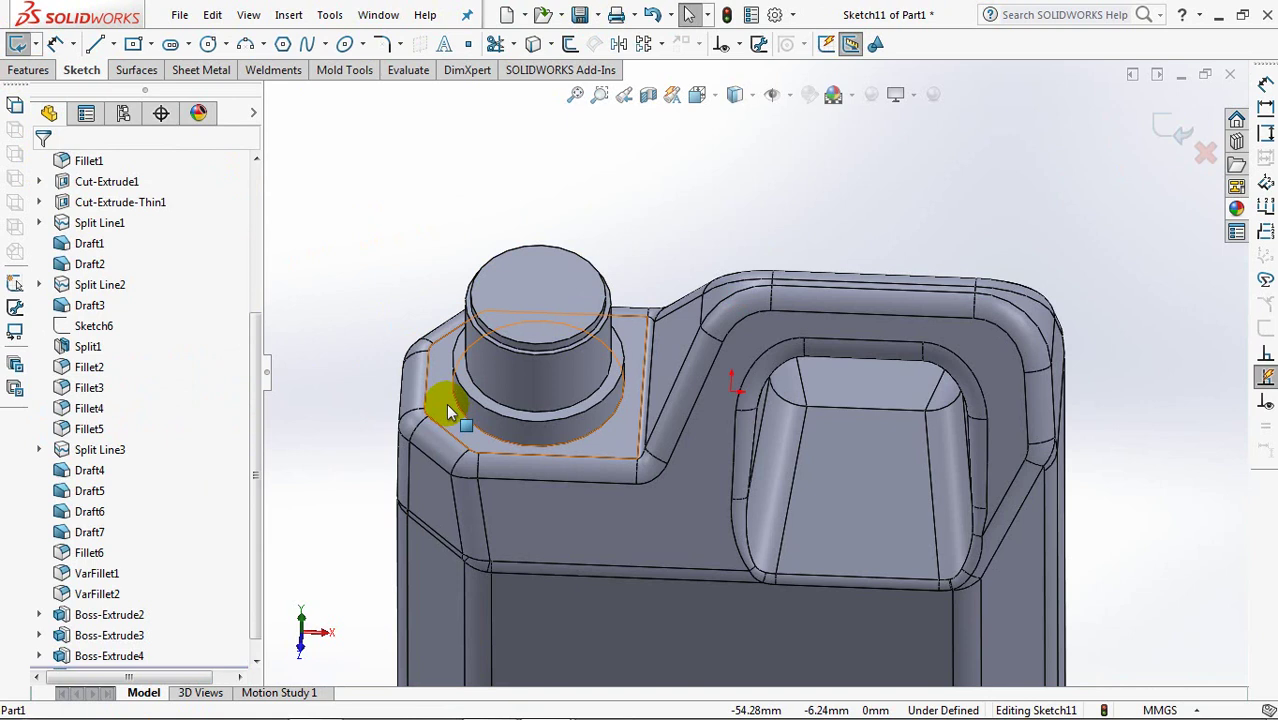
{"action": "key", "text": "ctrl+8"}
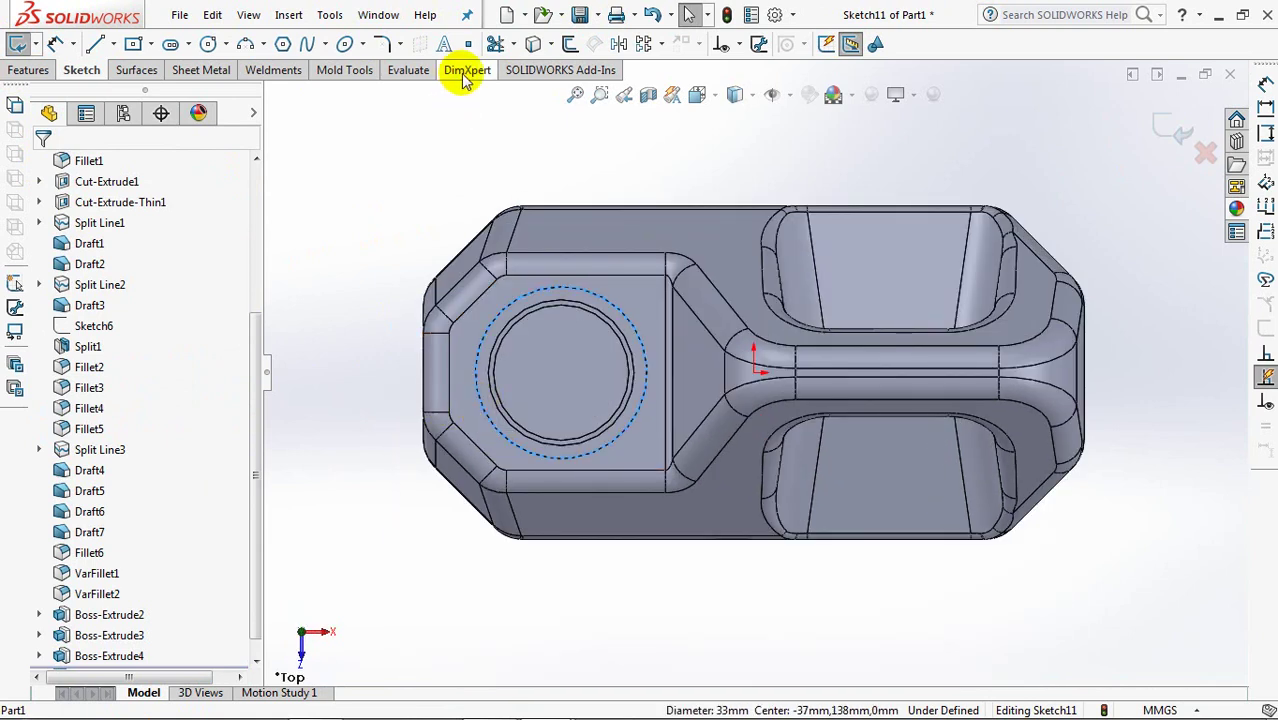
{"action": "left_click", "coordinate": [100, 44]}
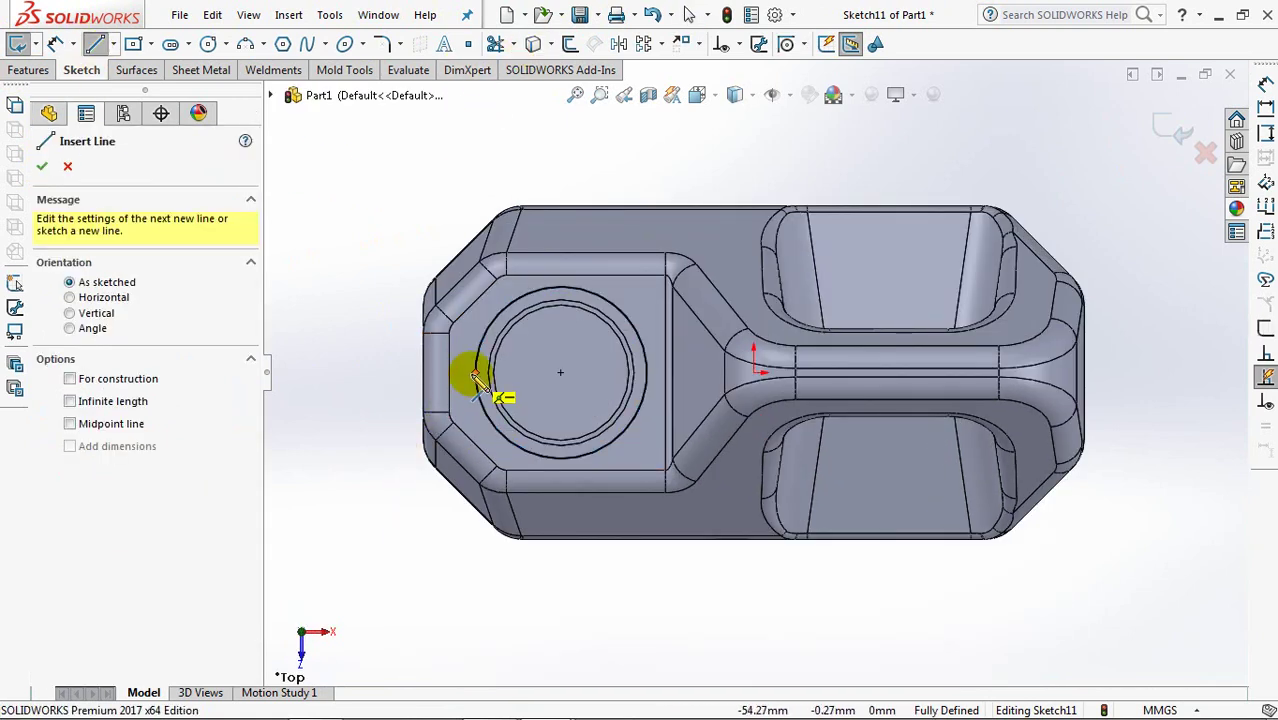
{"action": "key", "text": "f"}
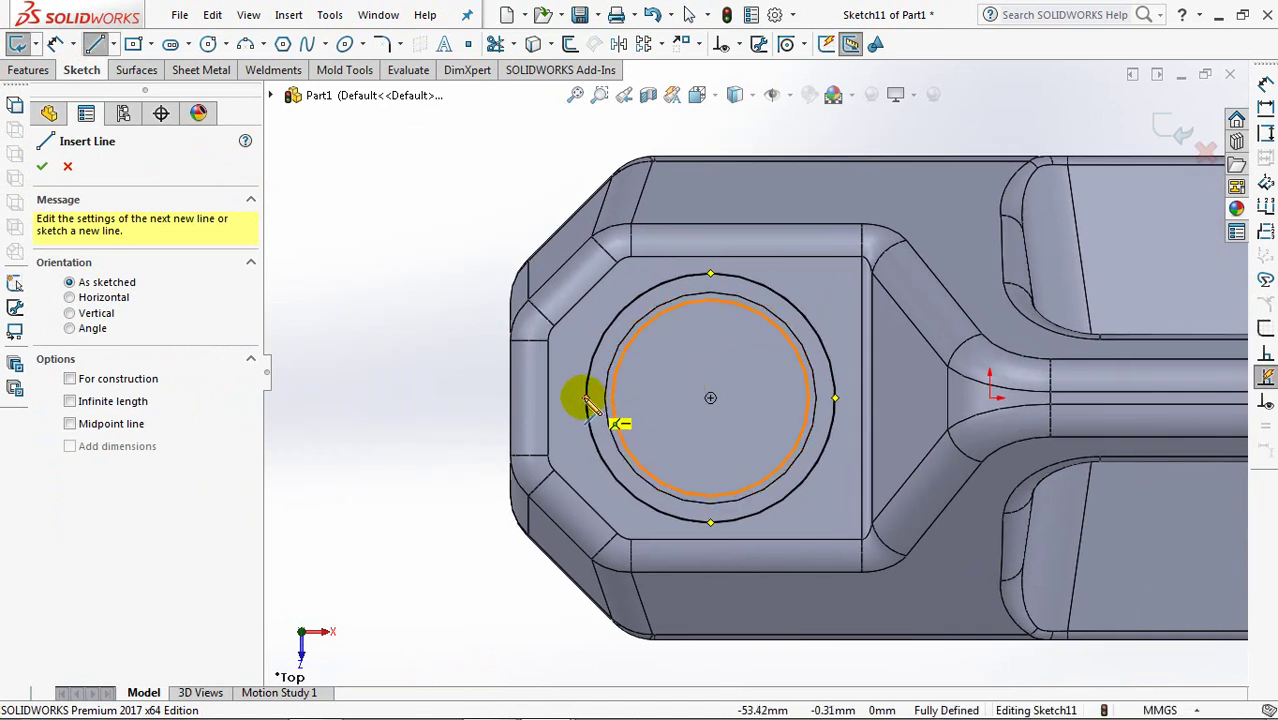
Step: Draw a short line with a tangent arc beside the neck circle and trim the unwanted circle piece
{"action": "left_click", "coordinate": [586, 398]}
{"action": "left_click", "coordinate": [559, 398]}
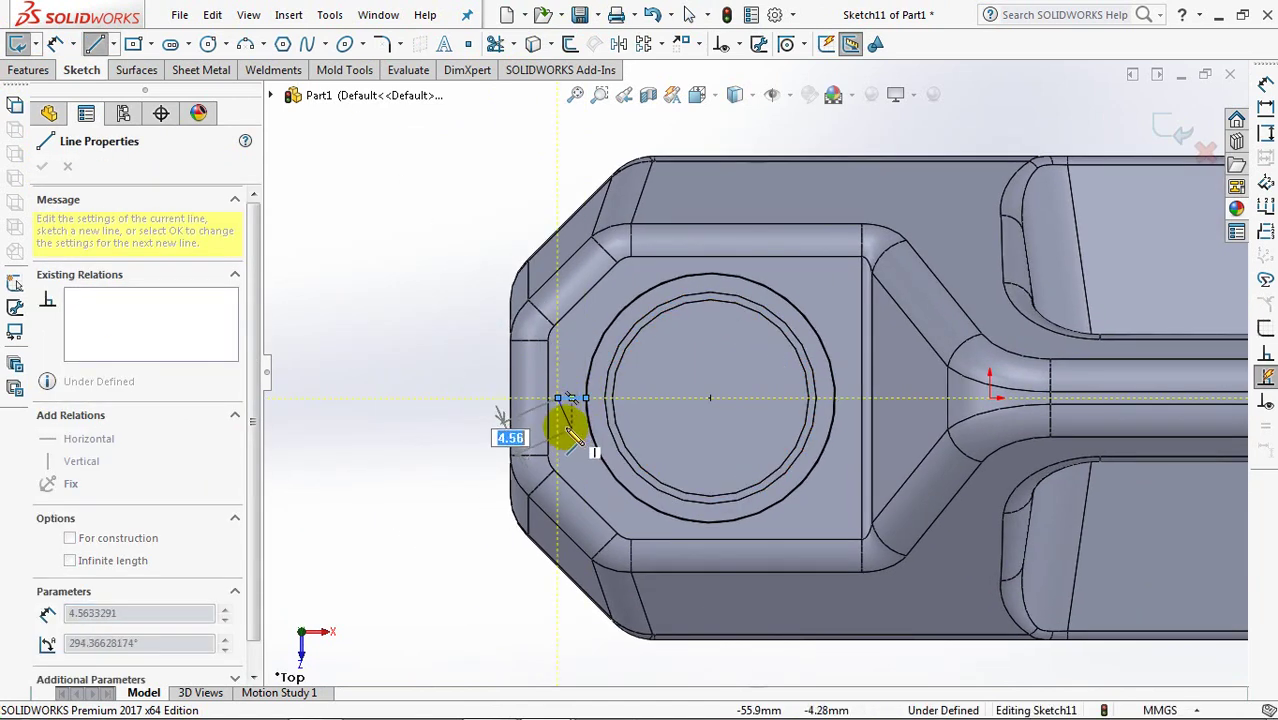
{"action": "key", "text": "a"}
{"action": "double_click", "coordinate": [605, 465]}
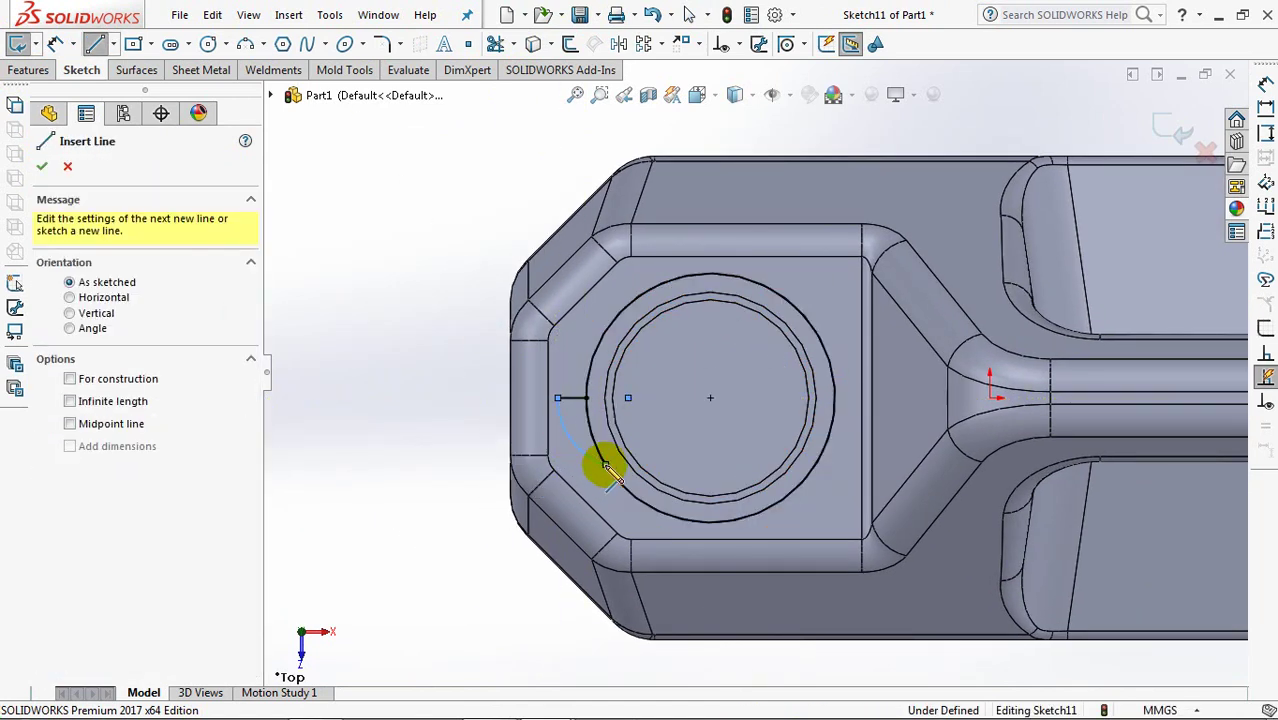
{"action": "key", "text": "Escape"}
{"action": "left_click", "coordinate": [495, 43]}
{"action": "left_click", "coordinate": [634, 300]}
{"action": "left_click", "coordinate": [42, 166]}
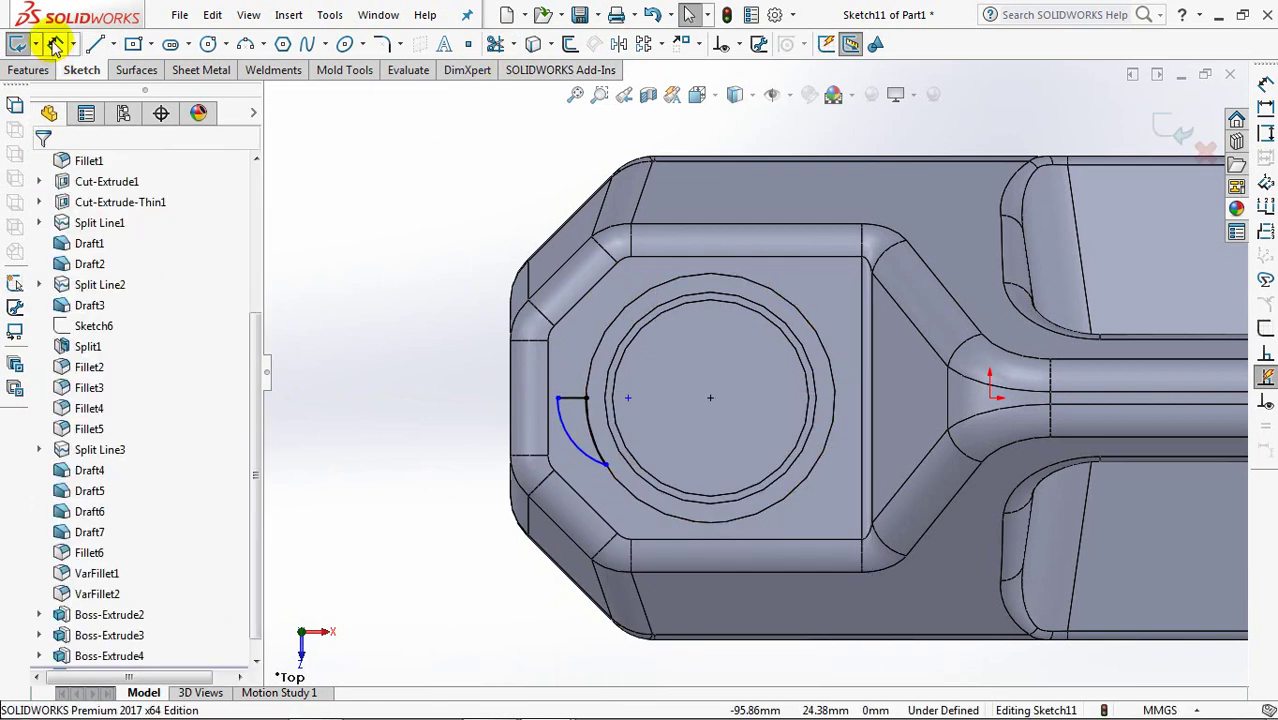
Step: Dimension the tab sketch: line length 3 mm and arc radius R10
{"action": "left_click", "coordinate": [575, 385]}
{"action": "left_click", "coordinate": [570, 348]}
{"action": "type", "text": "3"}
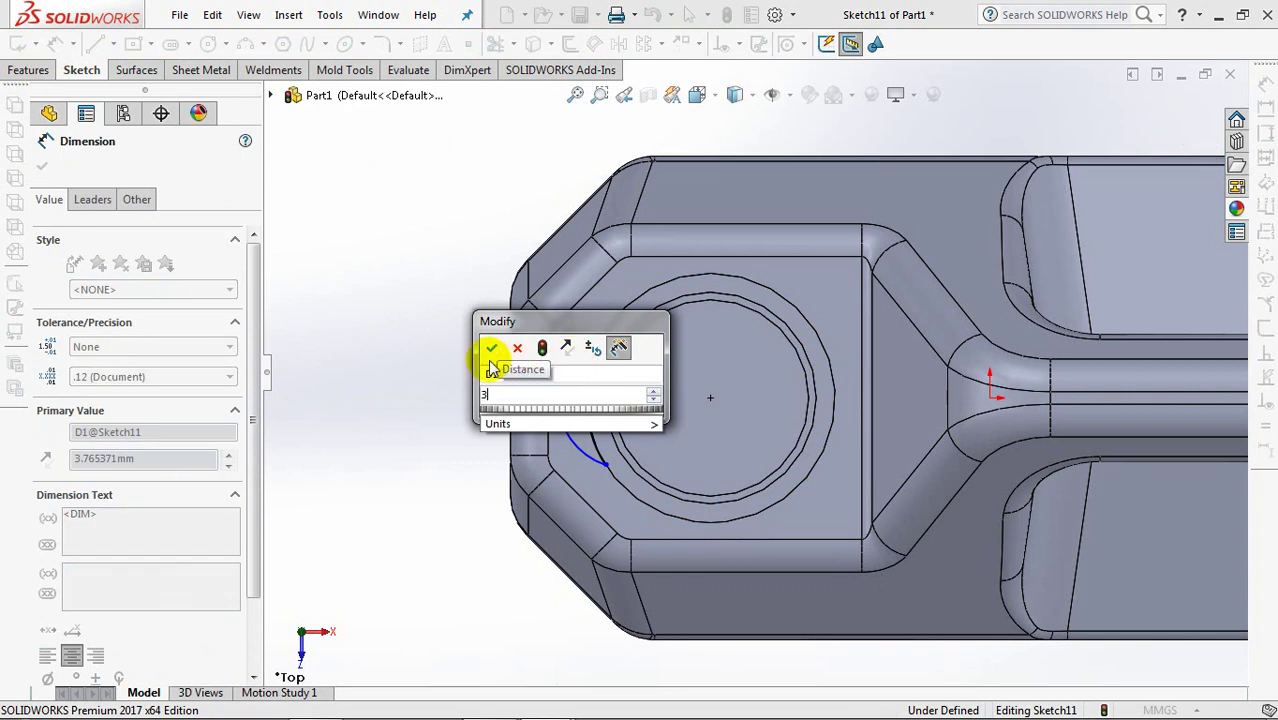
{"action": "left_click", "coordinate": [490, 350]}
{"action": "left_click", "coordinate": [571, 423]}
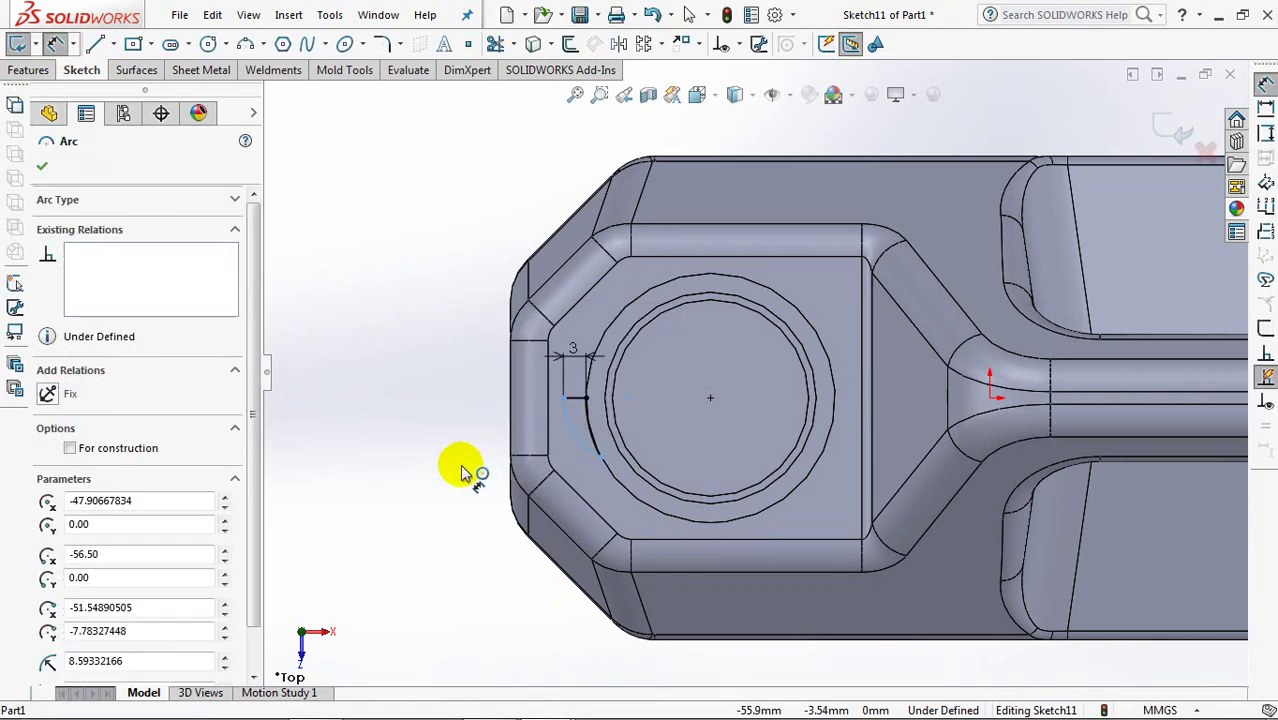
{"action": "type", "text": "10"}
{"action": "left_click", "coordinate": [358, 455]}
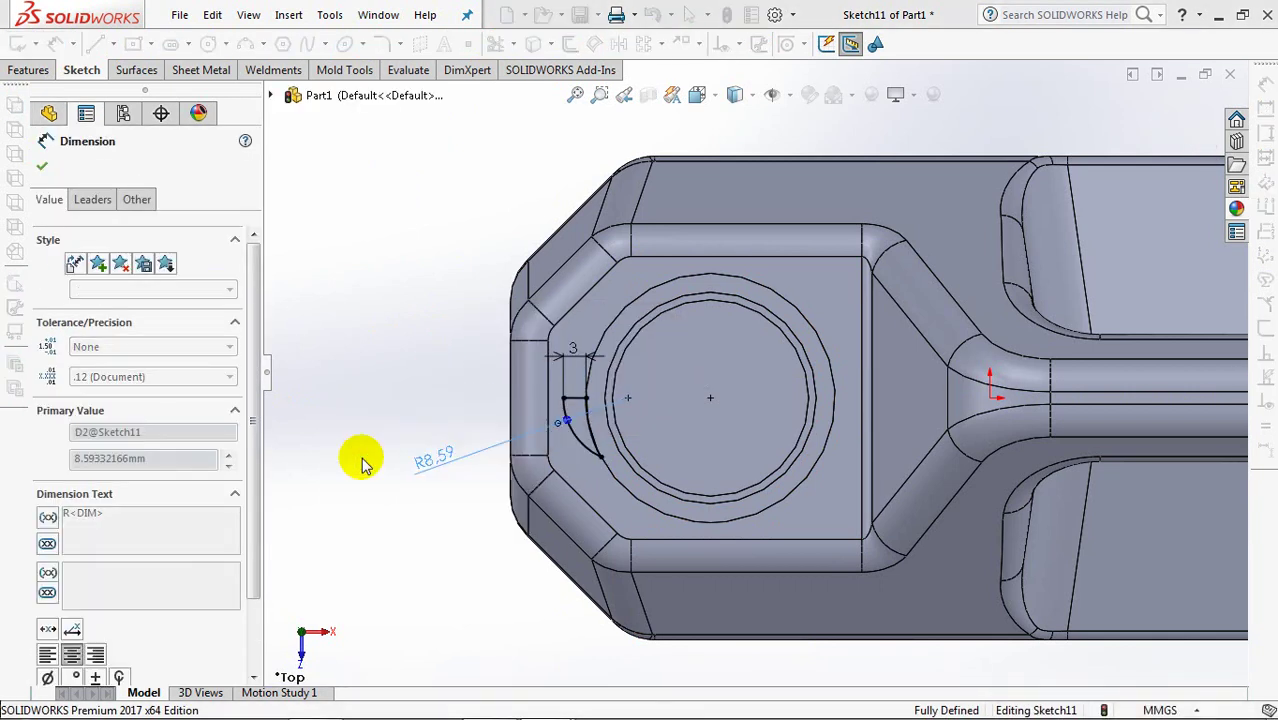
Step: Extrude the tab Up To Surface at the neck face, with Direction 2 Blind 2 mm
{"action": "left_click", "coordinate": [1169, 127]}
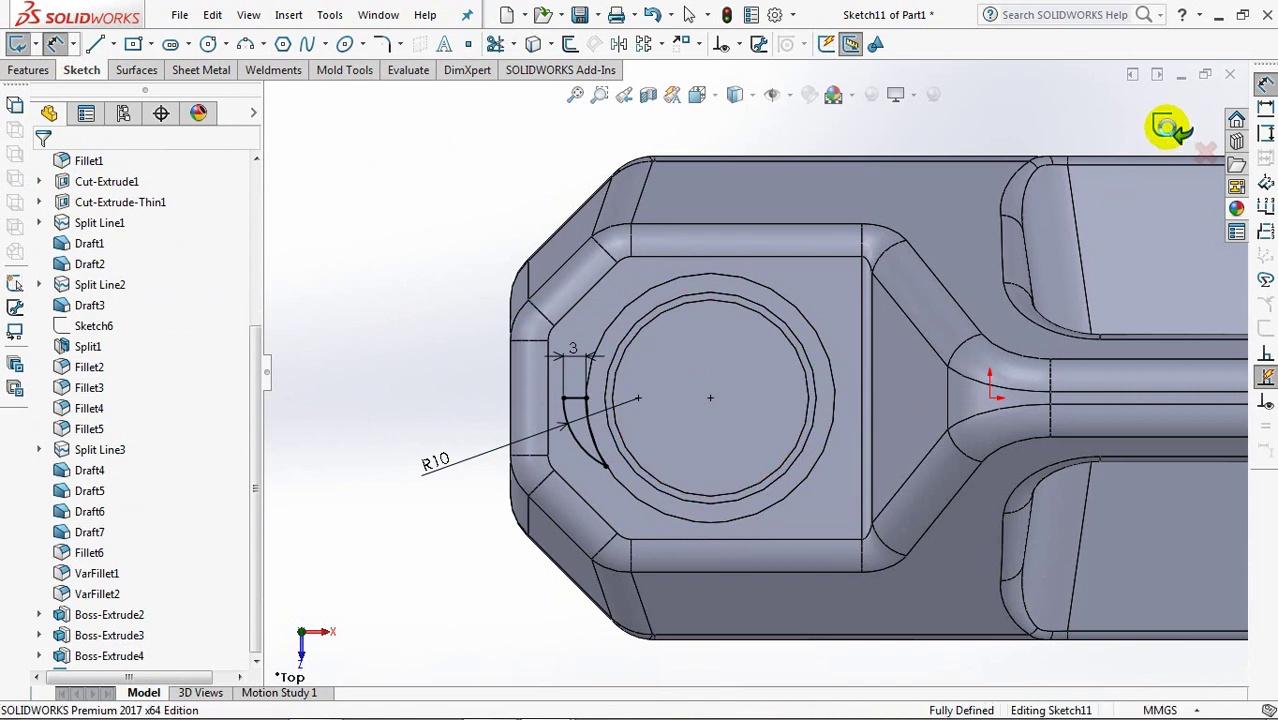
{"action": "mouse_move", "coordinate": [656, 436]}
{"action": "middle_mouse_down"}
{"action": "mouse_move", "coordinate": [664, 337]}
{"action": "mouse_move", "coordinate": [659, 380]}
{"action": "mouse_move", "coordinate": [703, 310]}
{"action": "middle_mouse_up"}
{"action": "left_click", "coordinate": [150, 279]}
{"action": "left_click", "coordinate": [100, 322]}
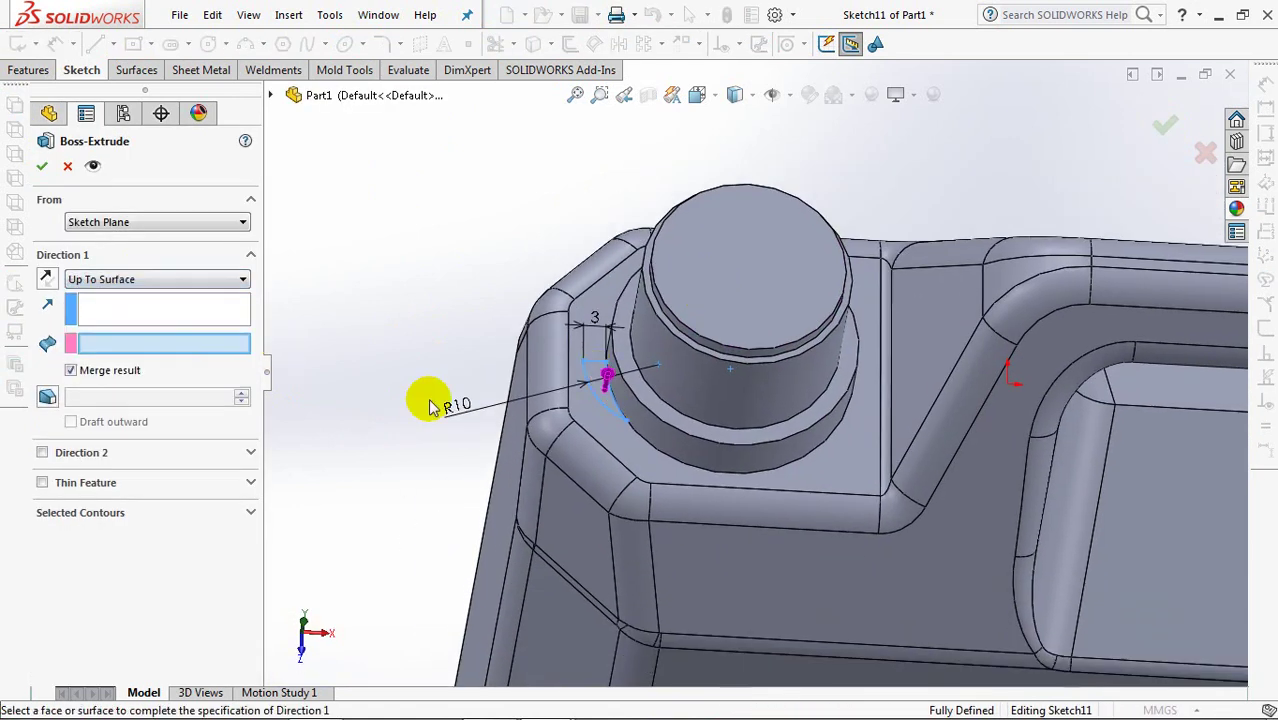
{"action": "left_click", "coordinate": [641, 396]}
{"action": "left_click", "coordinate": [42, 454]}
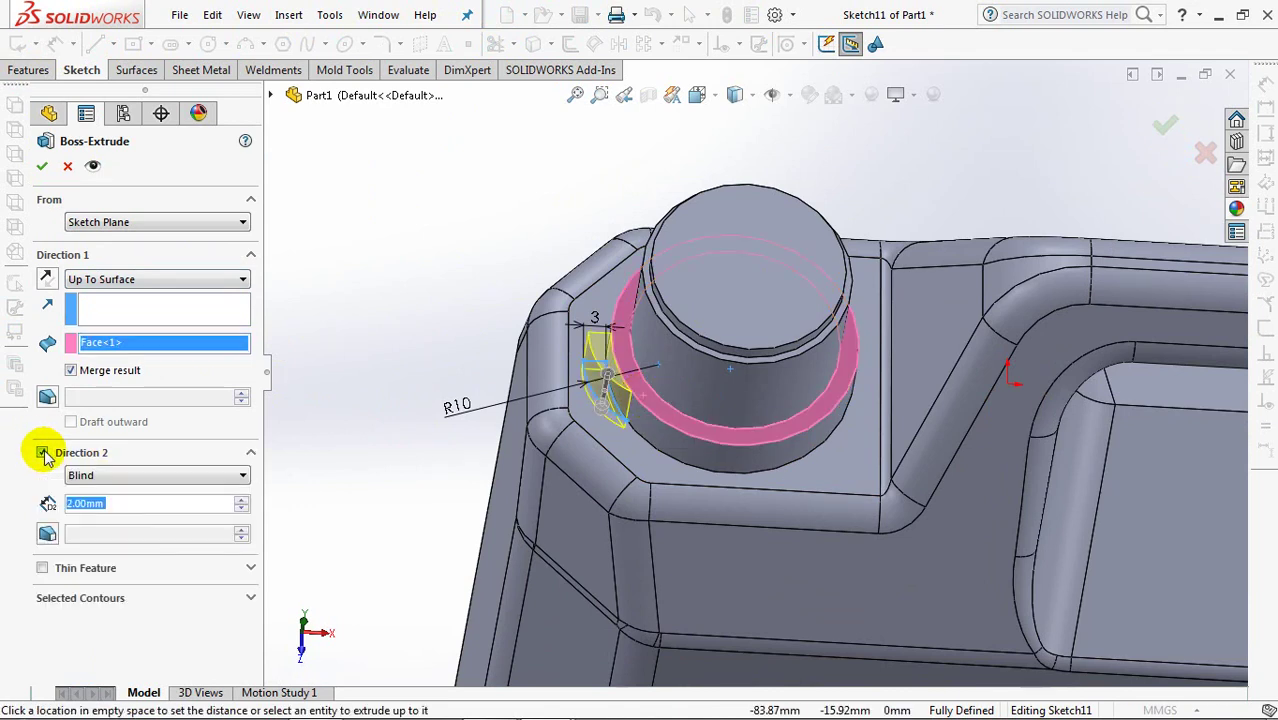
{"action": "left_click", "coordinate": [44, 168]}
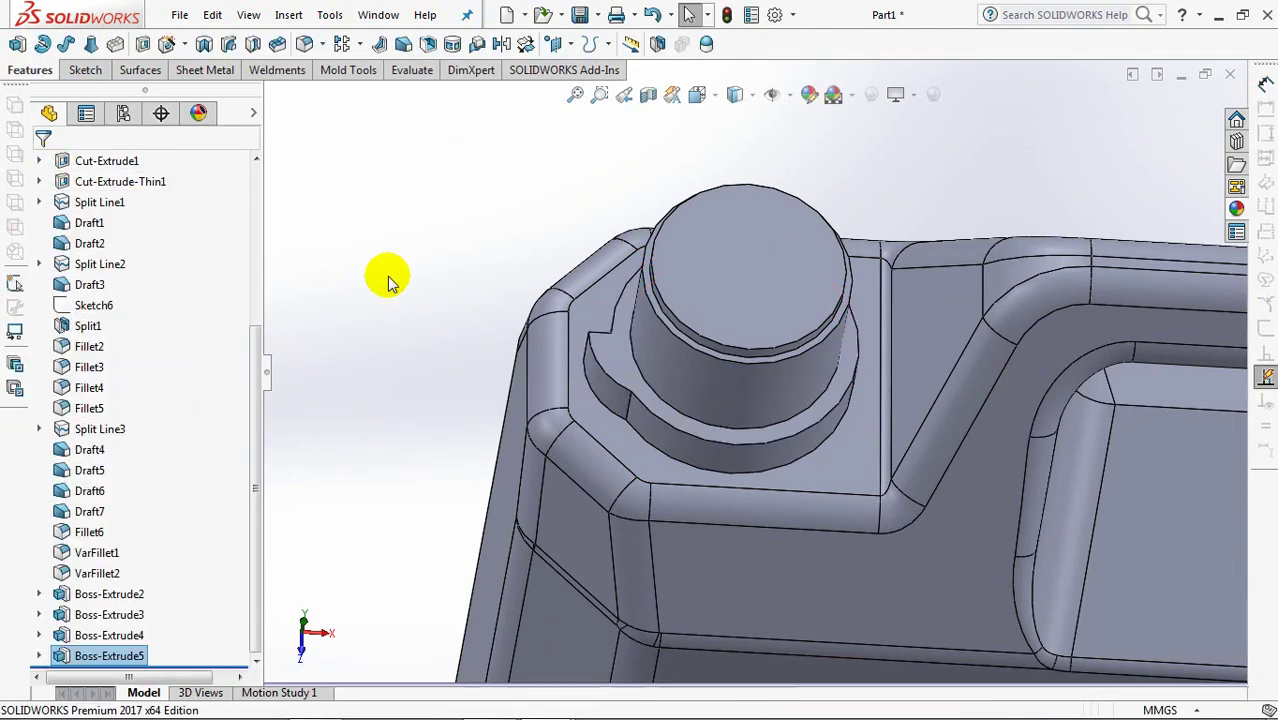
Step: Circular-pattern the Boss-Extrude5 tab about the neck face: 5 instances, equally spaced over 360°
{"action": "left_click", "coordinate": [361, 47]}
{"action": "left_click", "coordinate": [399, 90]}
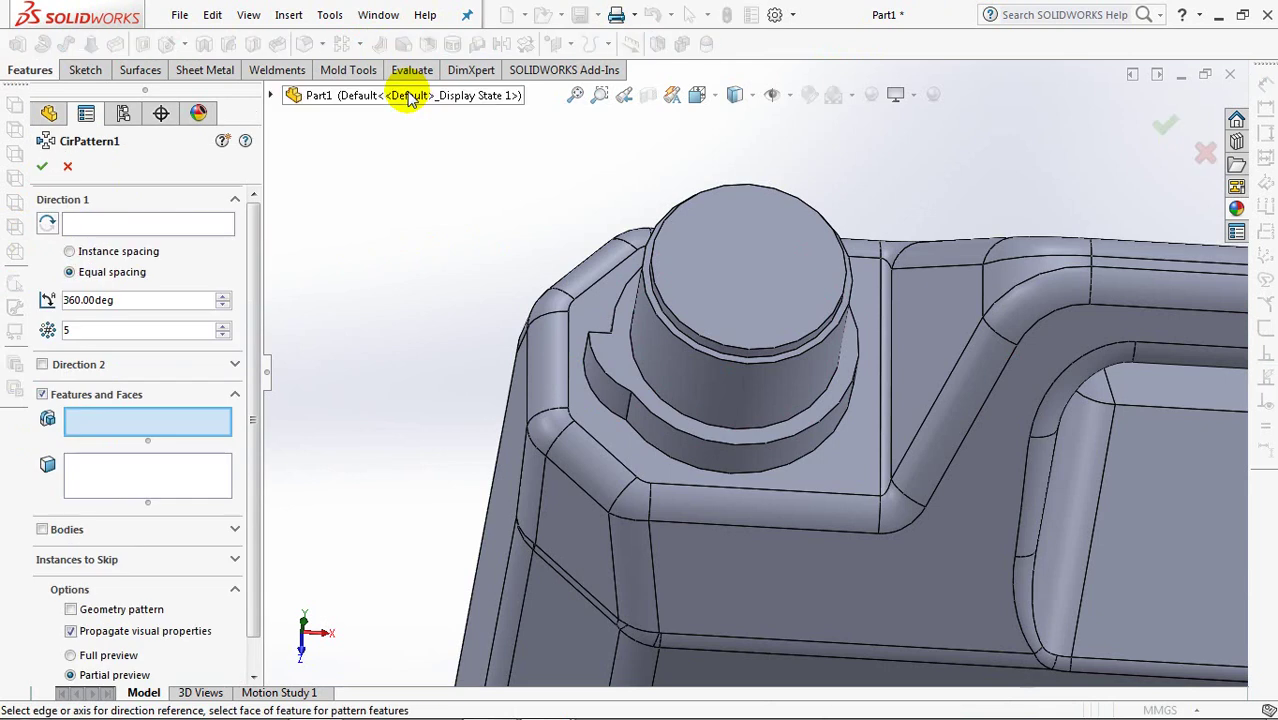
{"action": "left_click", "coordinate": [614, 403]}
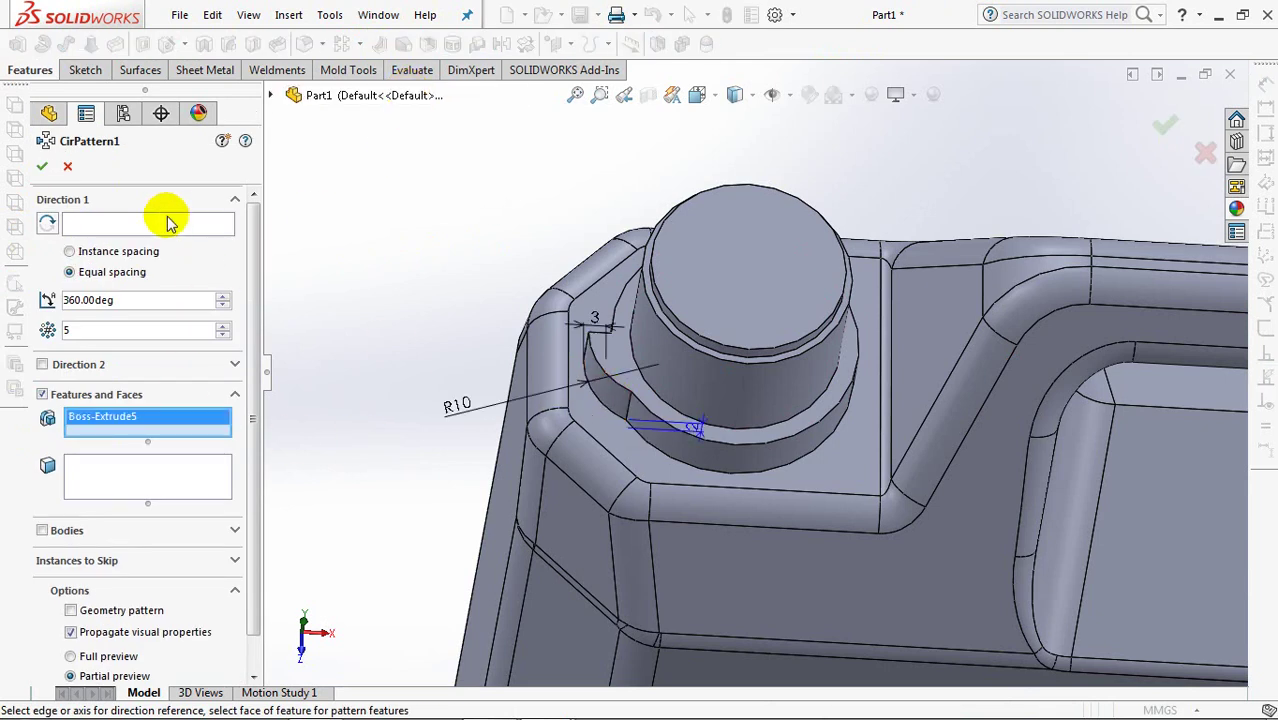
{"action": "left_click", "coordinate": [696, 378]}
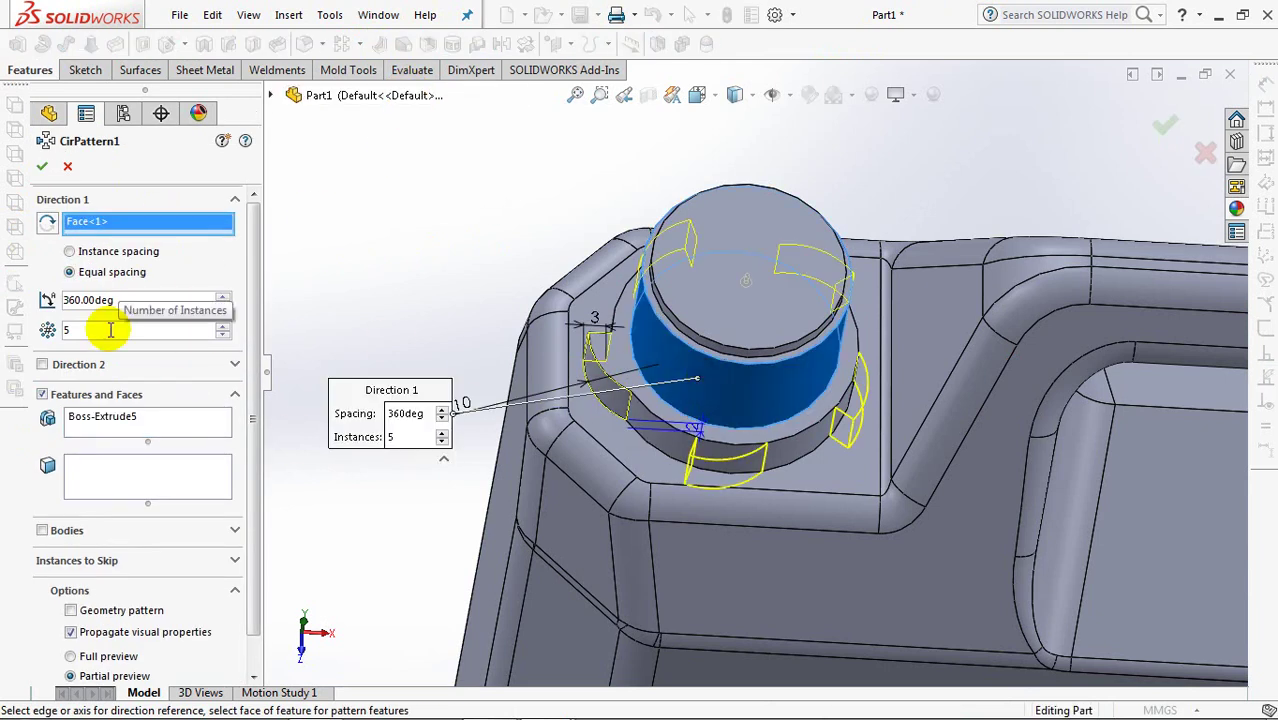
{"action": "left_click", "coordinate": [41, 168]}
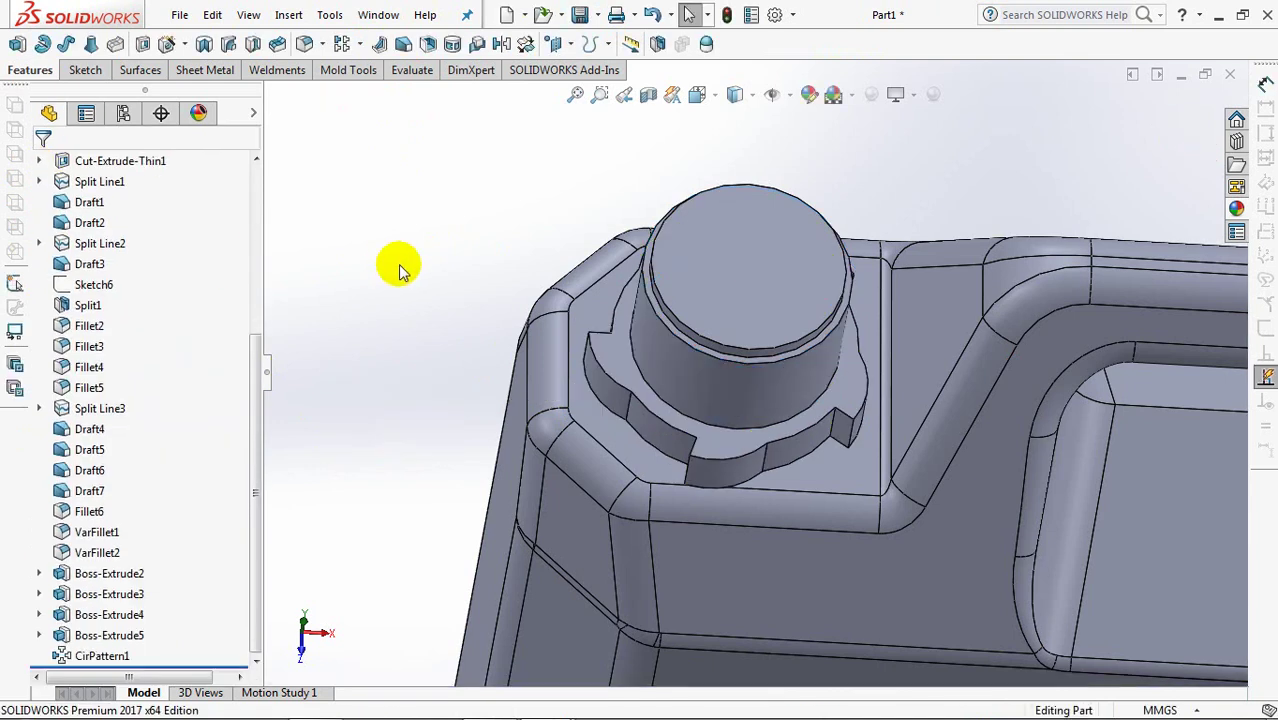
Step: Start a 1 mm constant-radius fillet and select the tab-base edge loop and nearby edges
{"action": "left_click", "coordinate": [303, 44]}
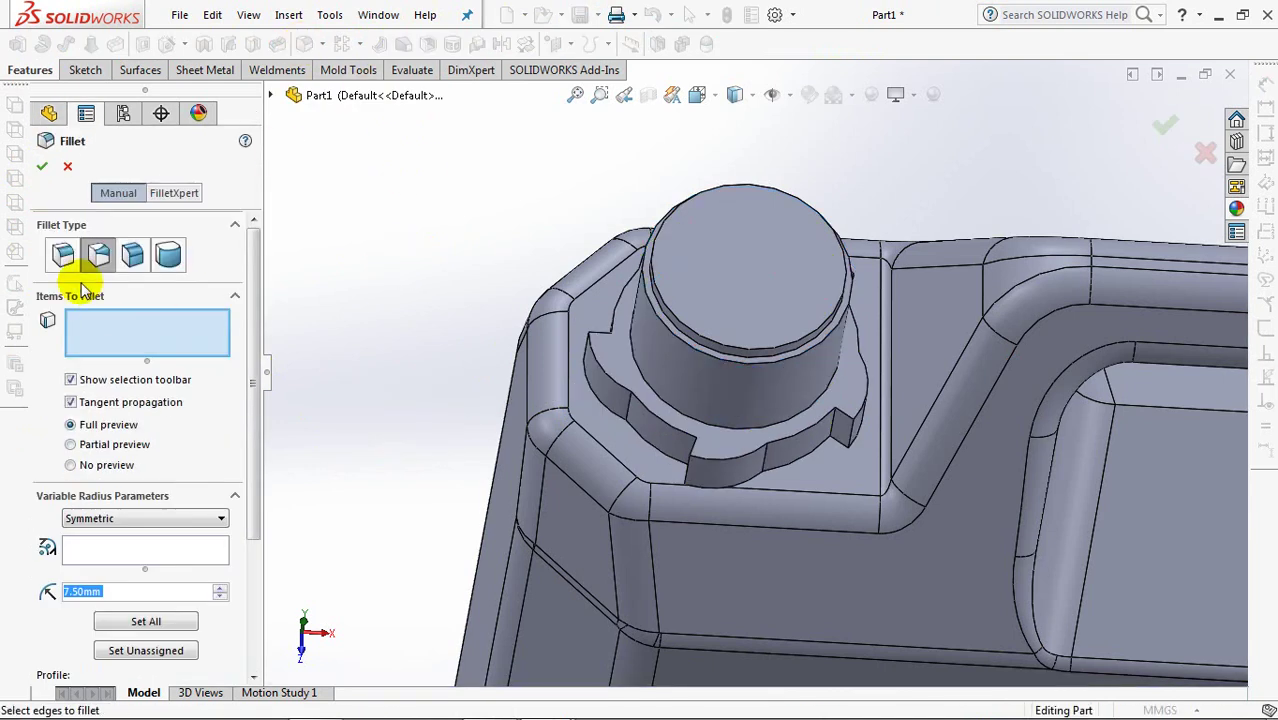
{"action": "left_click", "coordinate": [63, 255]}
{"action": "type", "text": "1"}
{"action": "key", "text": "Tab"}
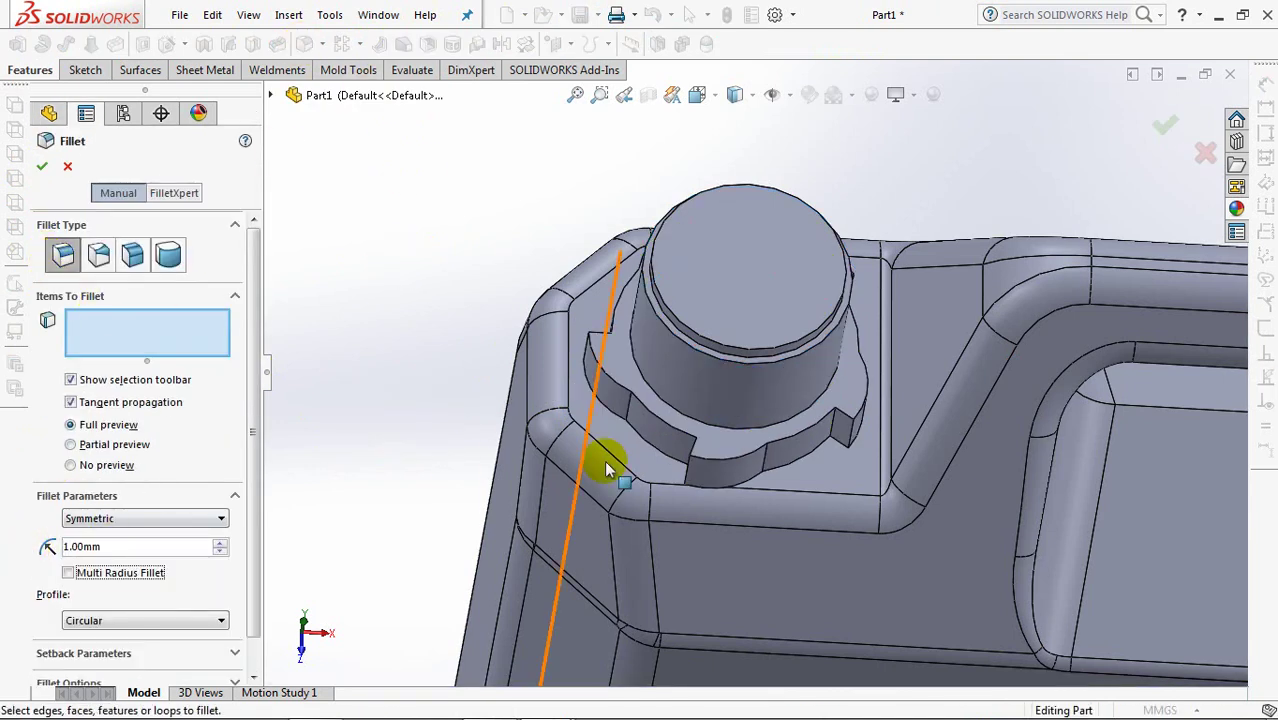
{"action": "left_click", "coordinate": [655, 420]}
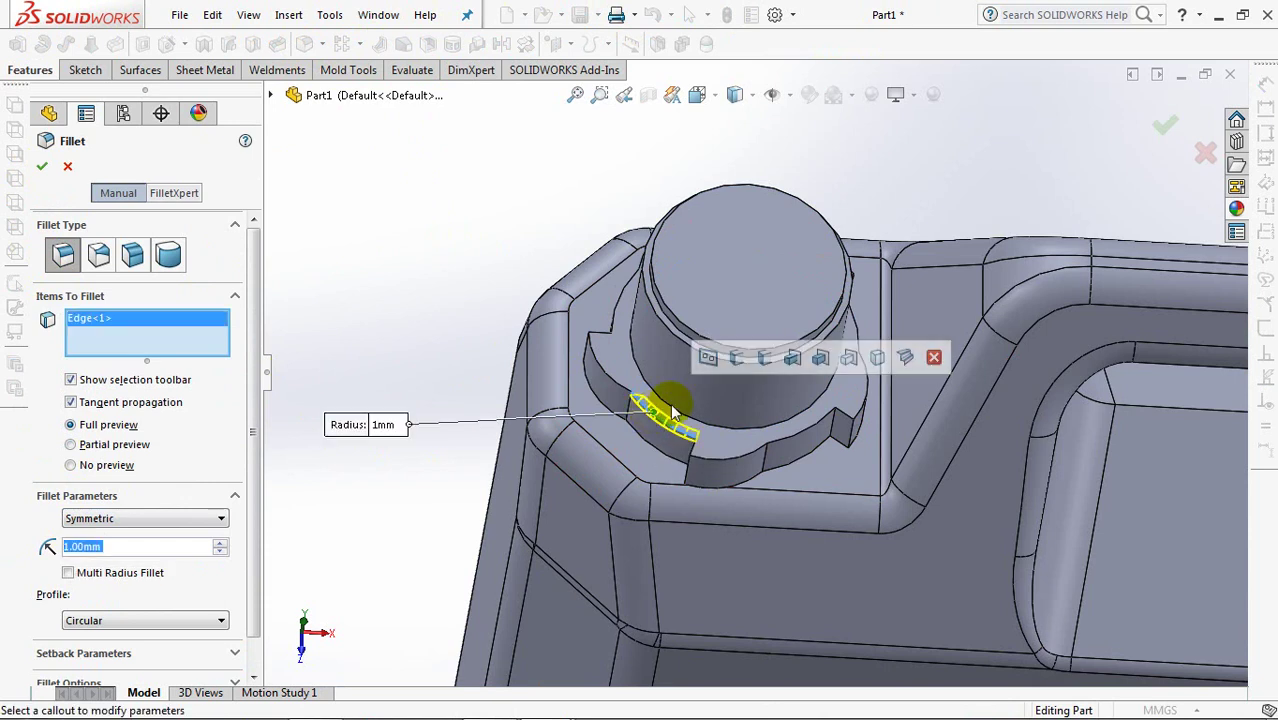
{"action": "left_click", "coordinate": [707, 358]}
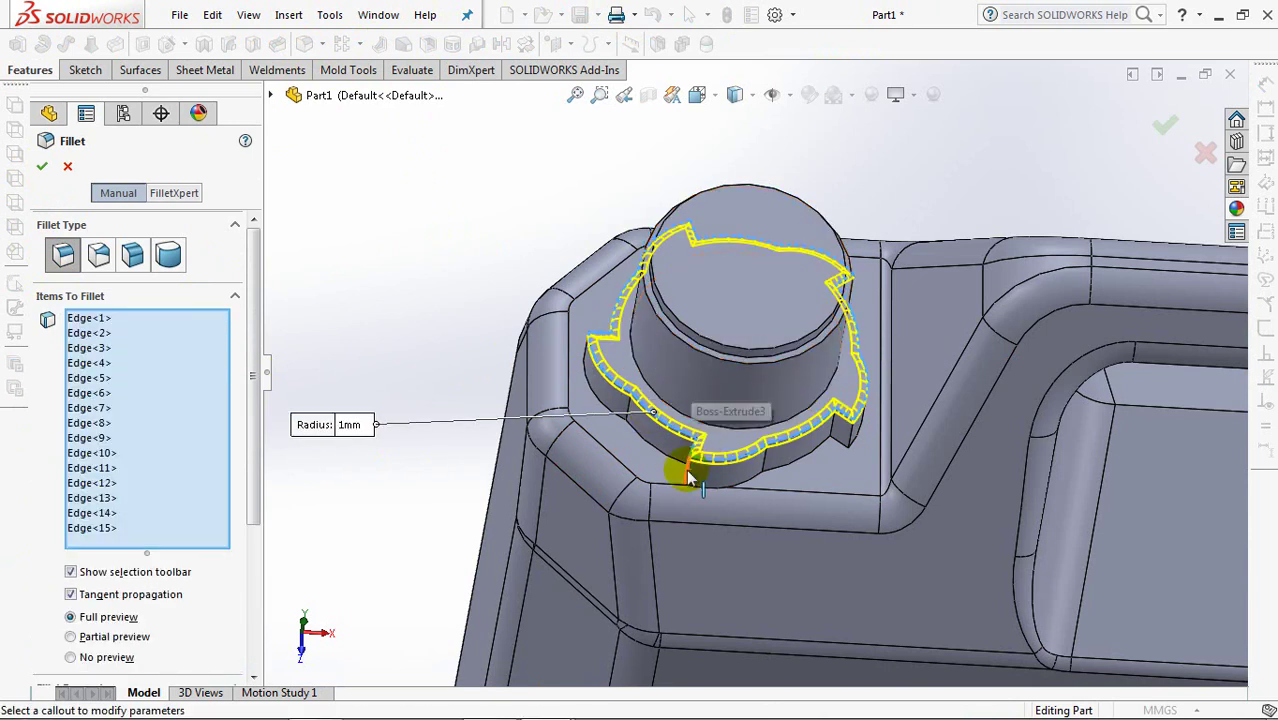
{"action": "left_click", "coordinate": [735, 468]}
{"action": "left_click", "coordinate": [852, 447]}
Step: Add the remaining boss edges on the far side and apply the 1 mm fillet
{"action": "mouse_move", "coordinate": [708, 411]}
{"action": "middle_mouse_down"}
{"action": "mouse_move", "coordinate": [622, 400]}
{"action": "mouse_move", "coordinate": [827, 277]}
{"action": "mouse_move", "coordinate": [847, 308]}
{"action": "middle_mouse_up"}
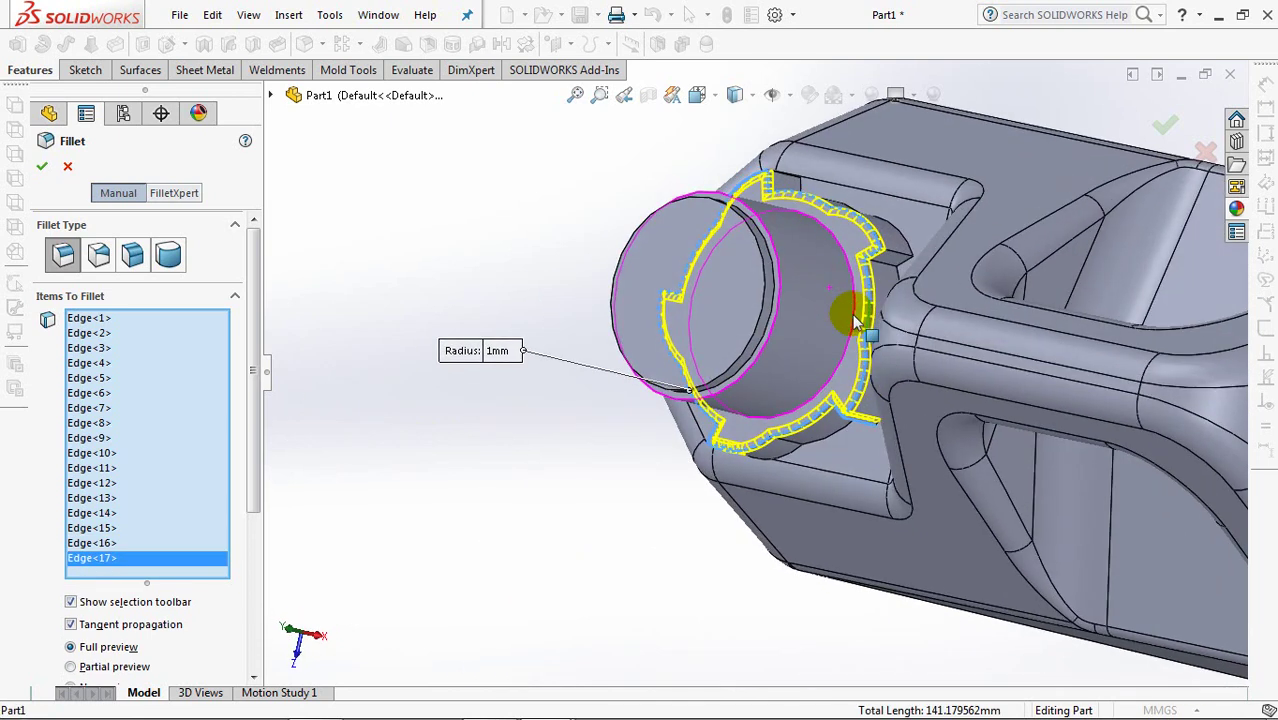
{"action": "left_click", "coordinate": [868, 252]}
{"action": "mouse_move", "coordinate": [842, 240]}
{"action": "middle_mouse_down"}
{"action": "mouse_move", "coordinate": [834, 297]}
{"action": "mouse_move", "coordinate": [800, 168]}
{"action": "mouse_move", "coordinate": [856, 257]}
{"action": "mouse_move", "coordinate": [590, 210]}
{"action": "middle_mouse_up"}
{"action": "left_click", "coordinate": [783, 172]}
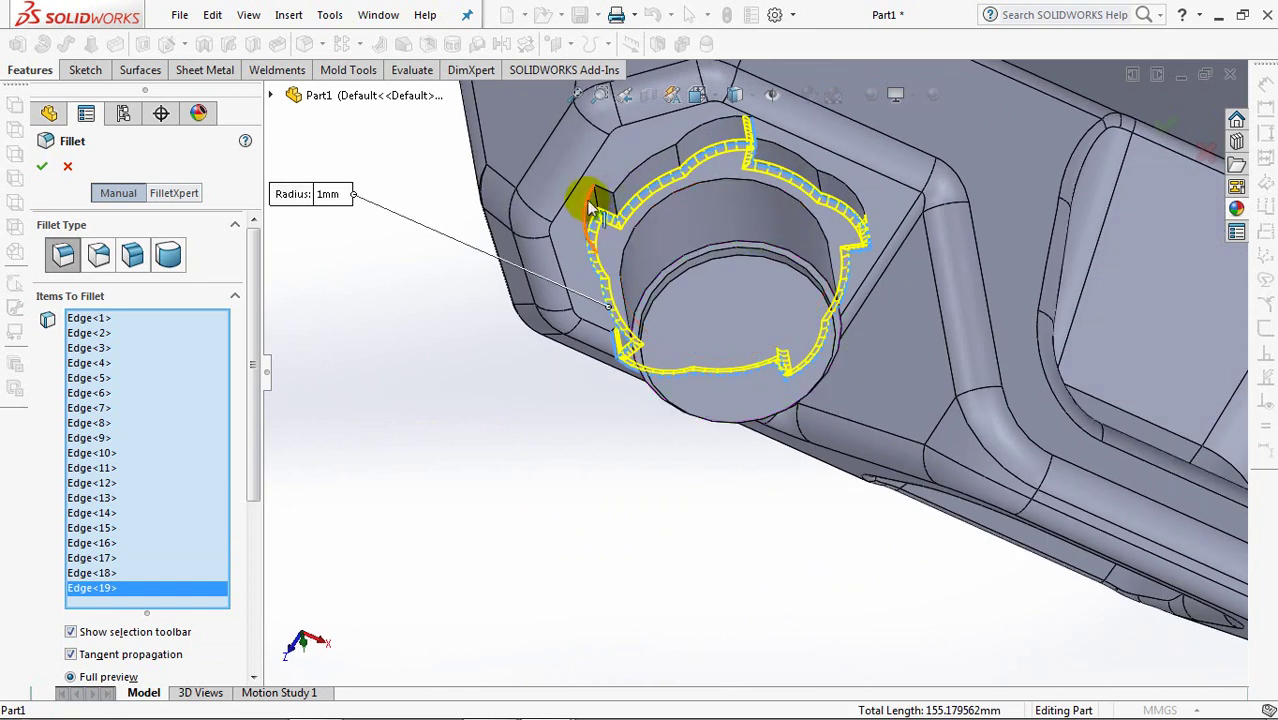
{"action": "left_click", "coordinate": [596, 207]}
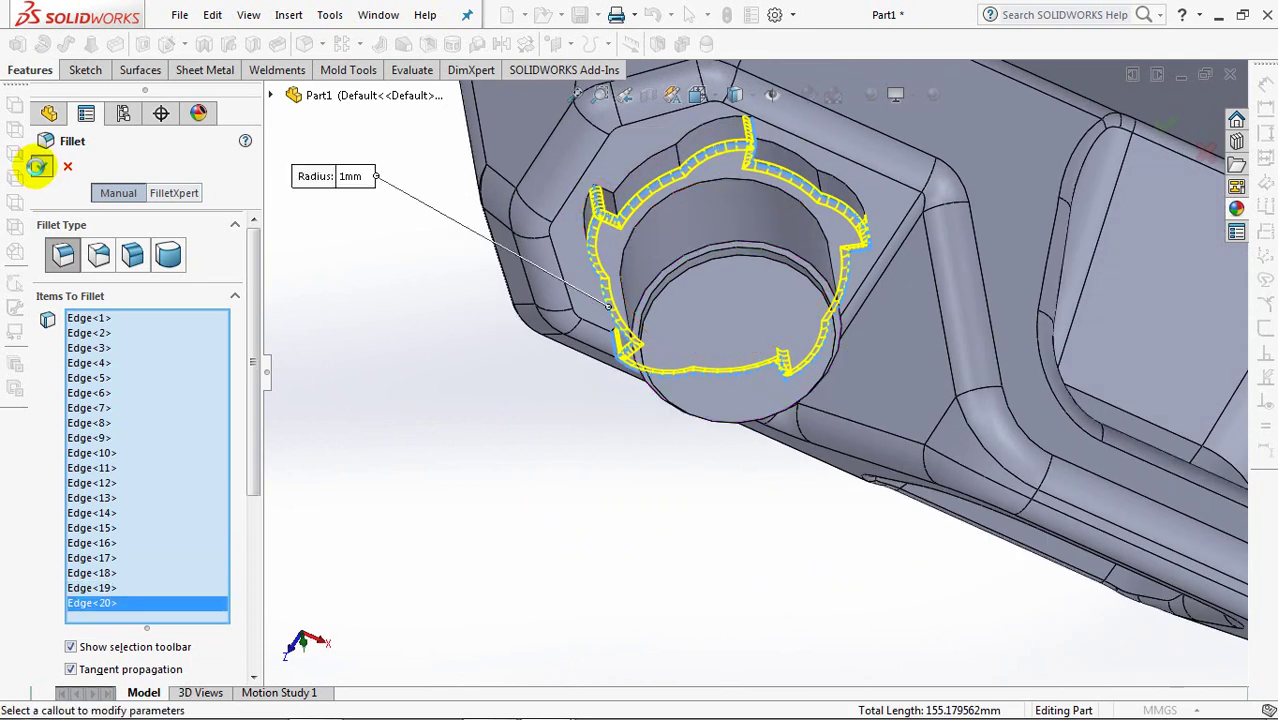
{"action": "left_click", "coordinate": [38, 166]}
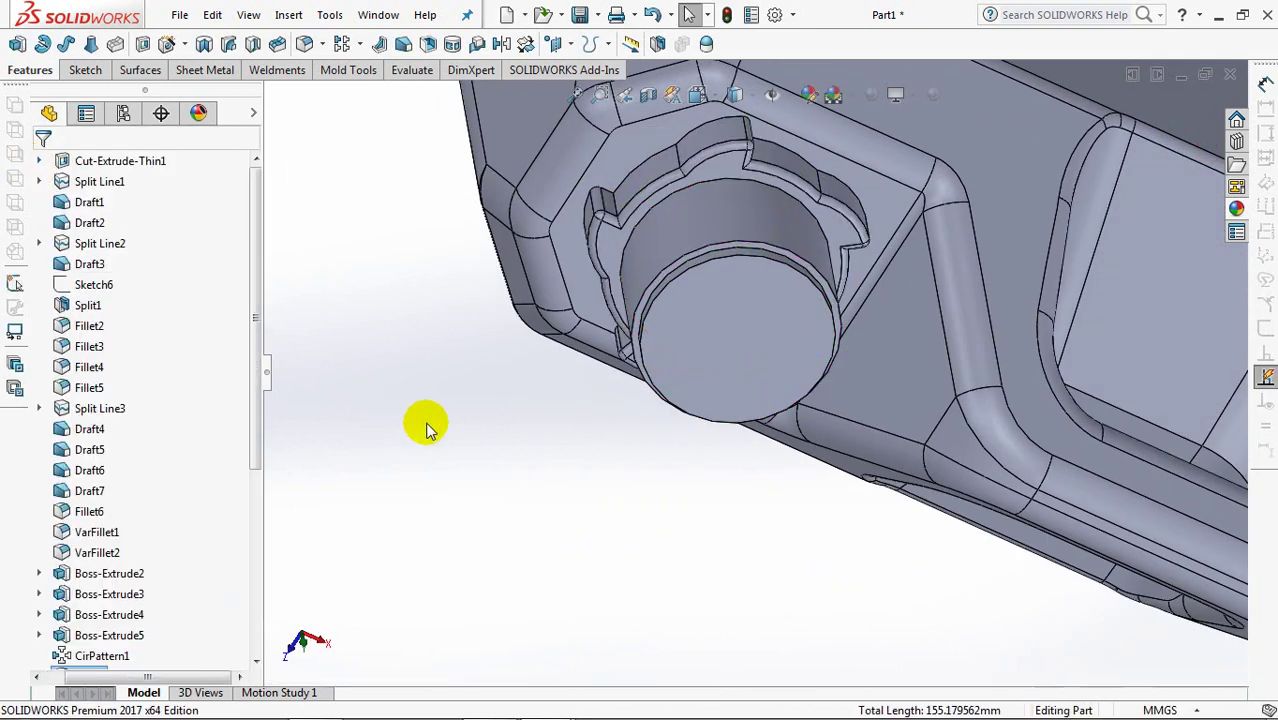
Step: Create Plane1 offset 3 mm from the notched ring's top face
{"action": "mouse_move", "coordinate": [473, 522]}
{"action": "middle_mouse_down"}
{"action": "mouse_move", "coordinate": [508, 534]}
{"action": "mouse_move", "coordinate": [516, 314]}
{"action": "mouse_move", "coordinate": [463, 258]}
{"action": "middle_mouse_up"}
{"action": "left_click", "coordinate": [554, 46]}
{"action": "left_click", "coordinate": [588, 77]}
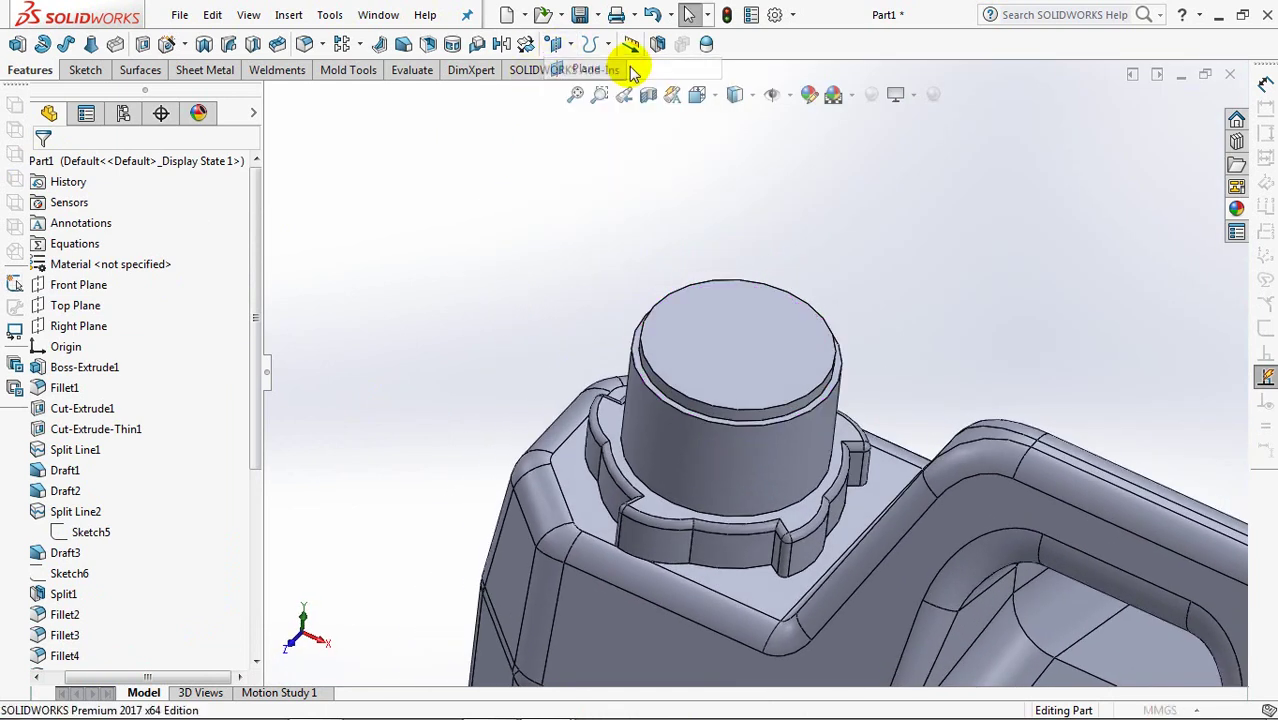
{"action": "left_click", "coordinate": [655, 513]}
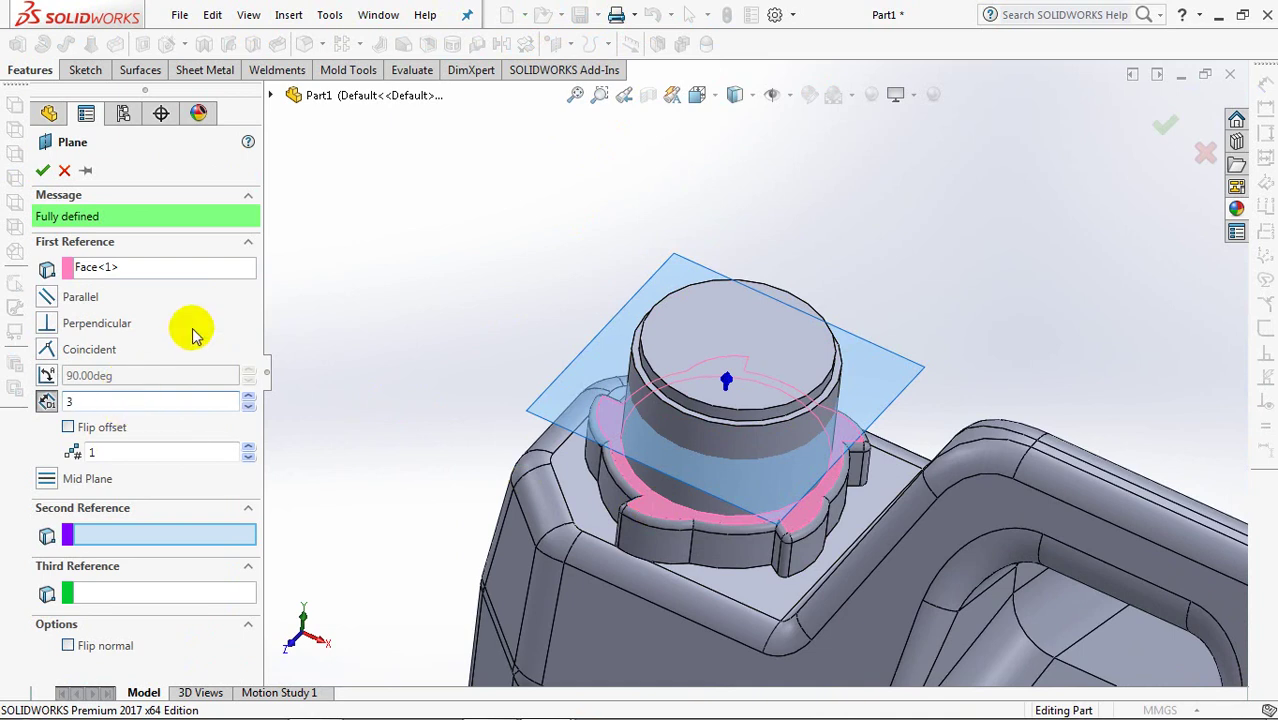
{"action": "key", "text": "Return"}
{"action": "left_click", "coordinate": [41, 172]}
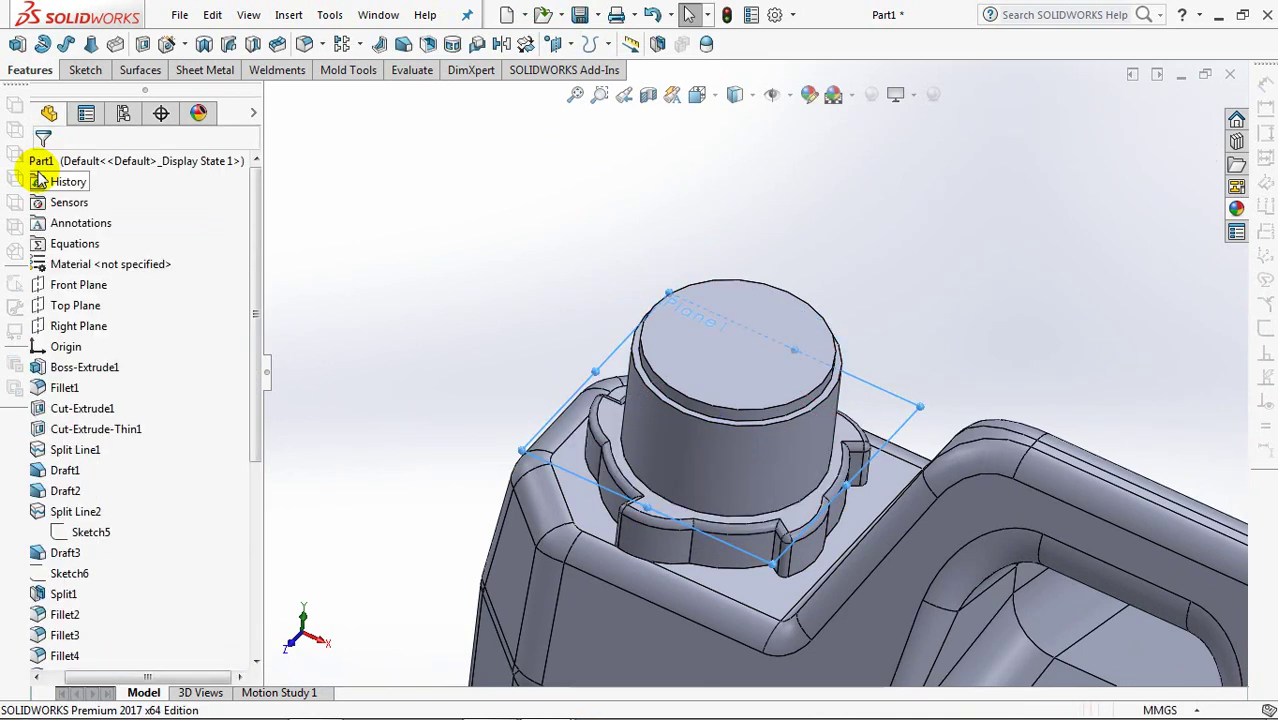
Step: Start a helix on Plane1 from a Ø24 circle centred on the neck axis
{"action": "left_click", "coordinate": [893, 414]}
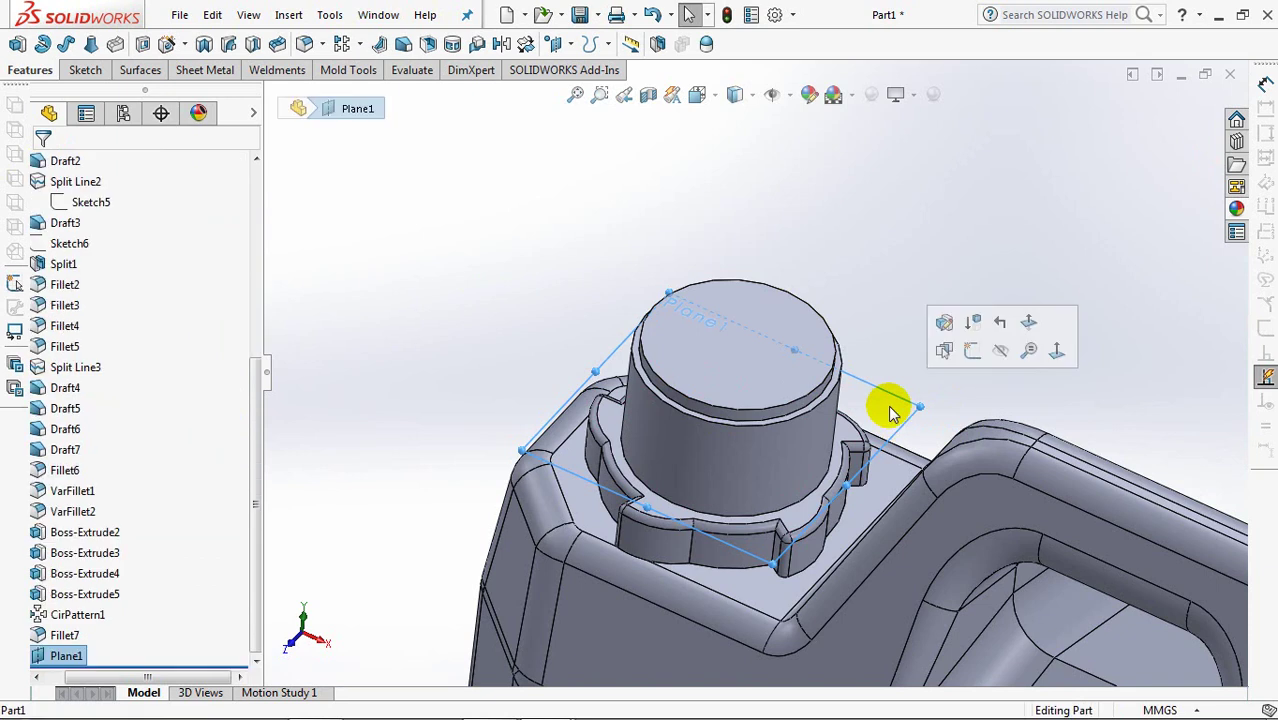
{"action": "left_click", "coordinate": [605, 44]}
{"action": "left_click", "coordinate": [707, 192]}
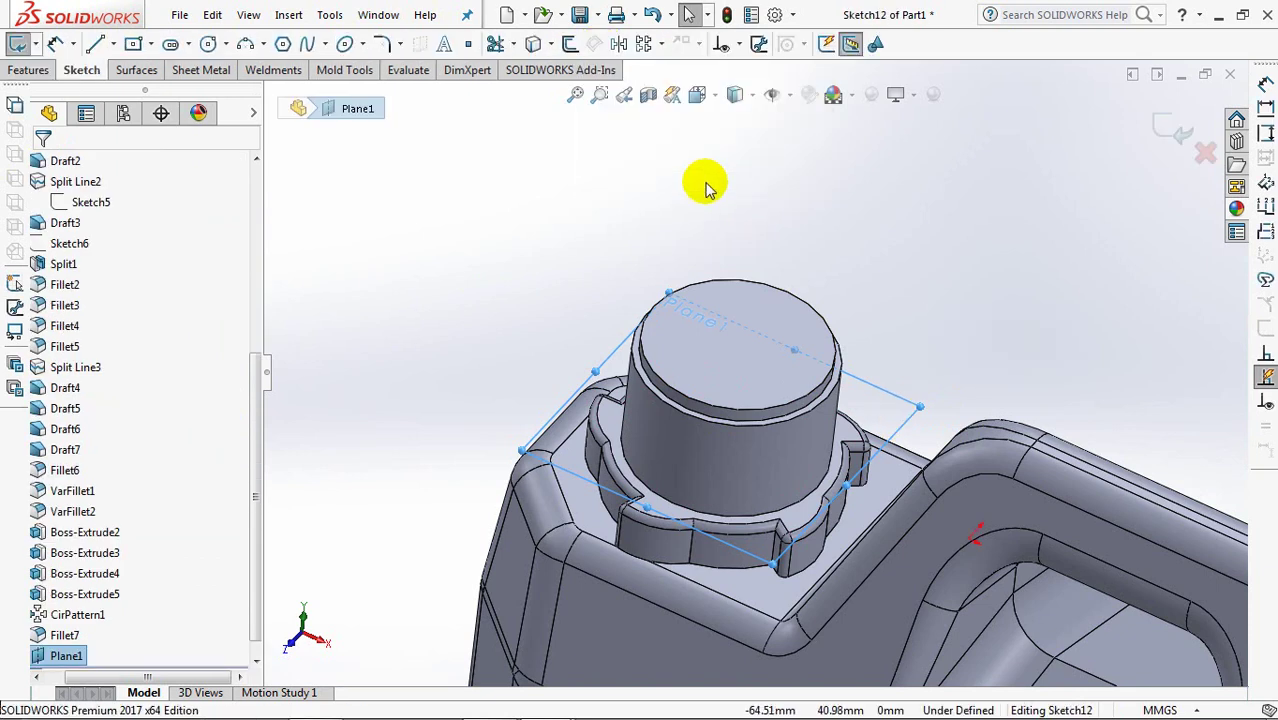
{"action": "left_click", "coordinate": [208, 43]}
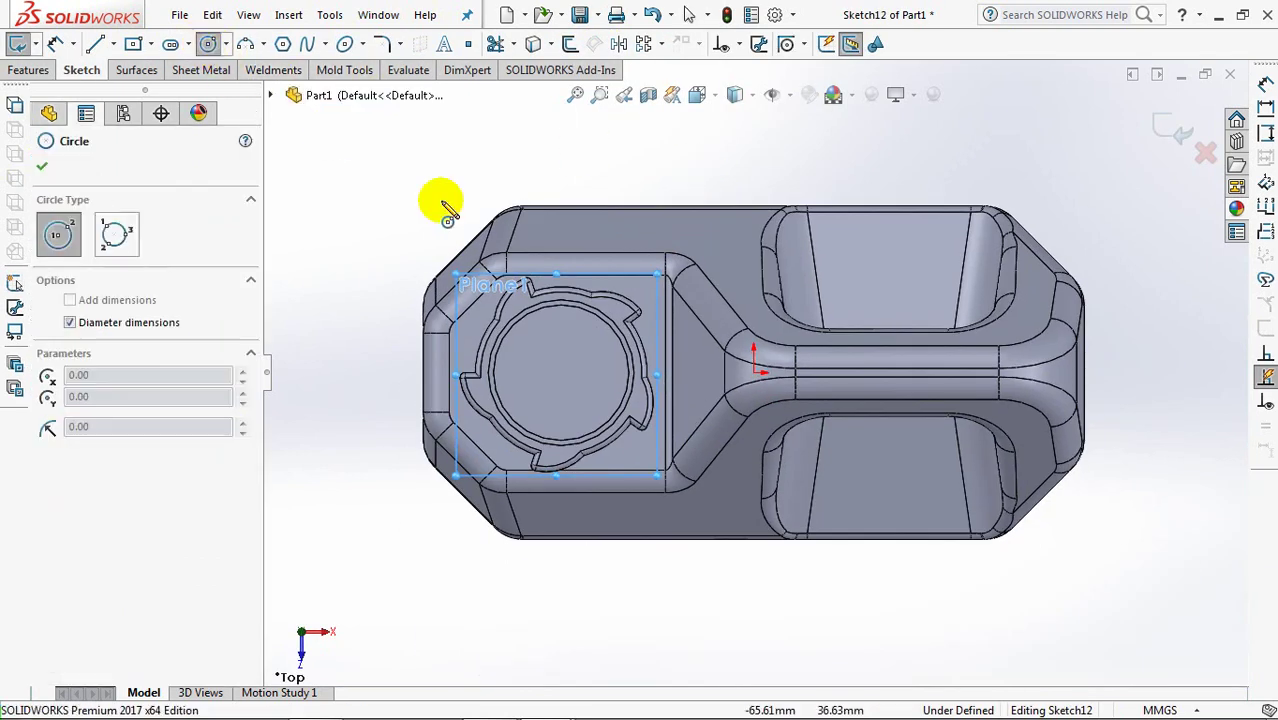
{"action": "left_click", "coordinate": [561, 372]}
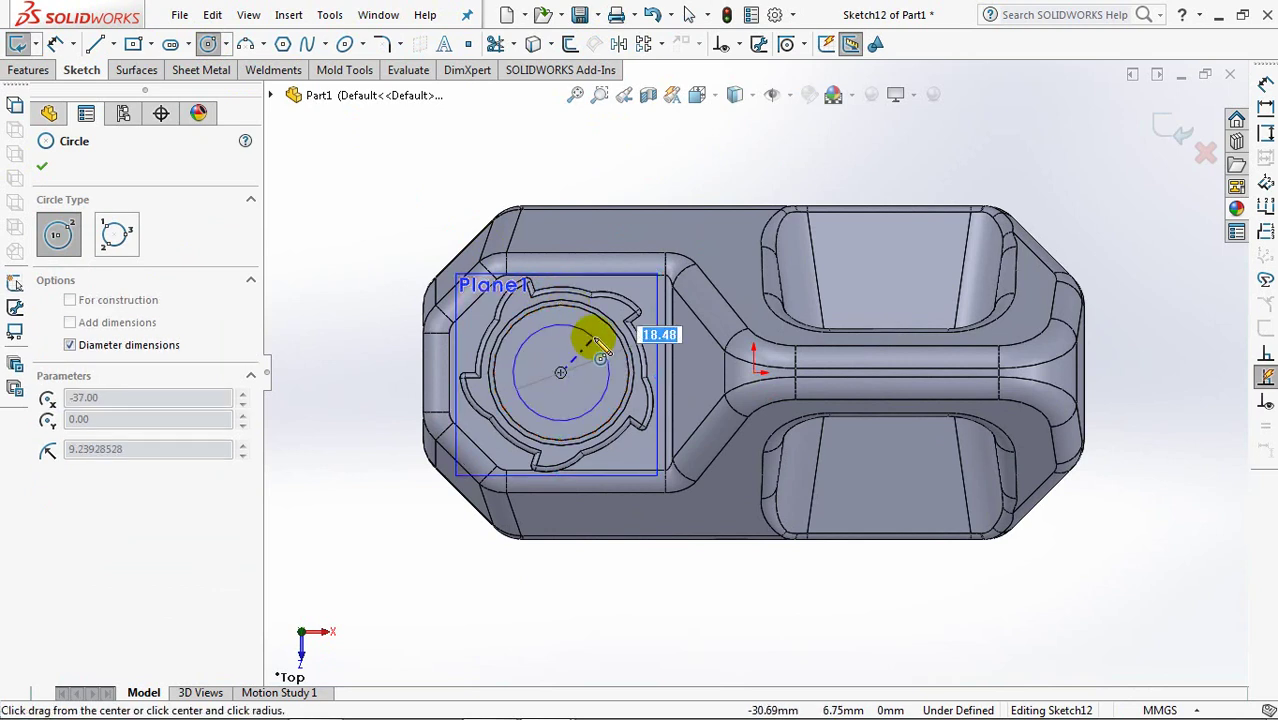
{"action": "left_click", "coordinate": [598, 343]}
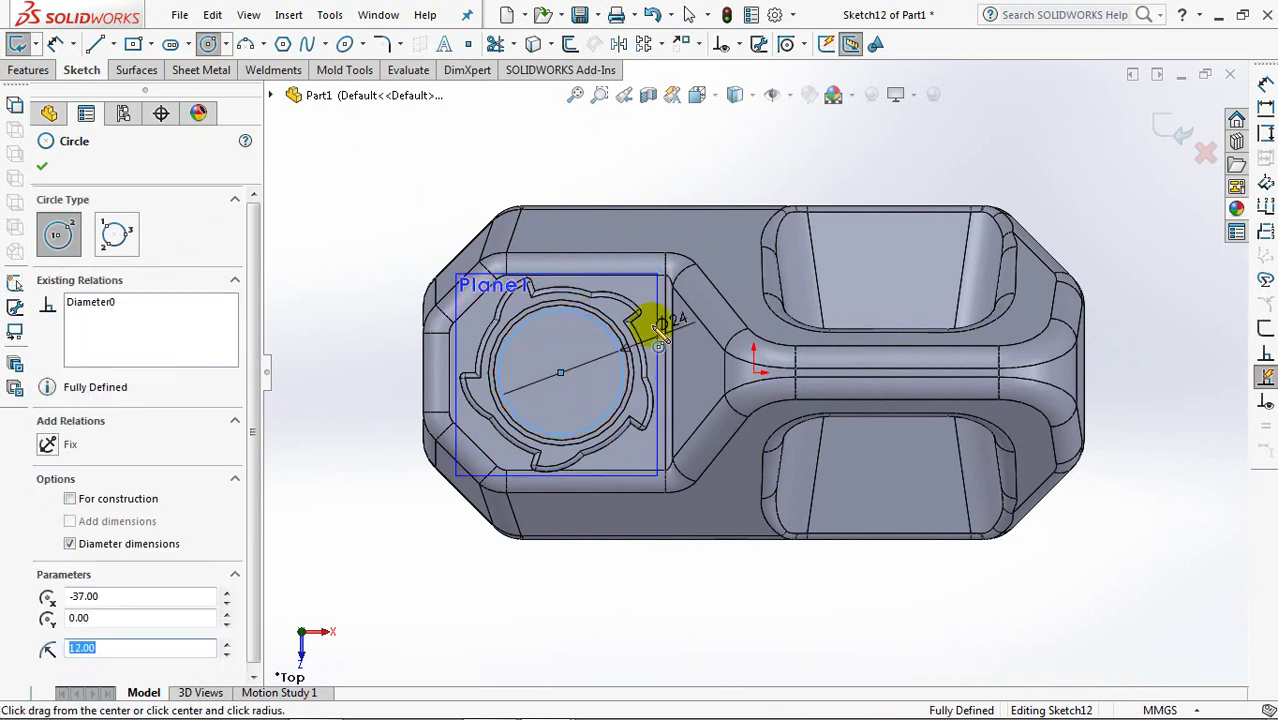
{"action": "left_click", "coordinate": [1160, 130]}
{"action": "mouse_move", "coordinate": [890, 300]}
{"action": "middle_mouse_down"}
{"action": "mouse_move", "coordinate": [884, 214]}
{"action": "mouse_move", "coordinate": [864, 332]}
{"action": "mouse_move", "coordinate": [804, 419]}
{"action": "mouse_move", "coordinate": [807, 371]}
{"action": "middle_mouse_up"}
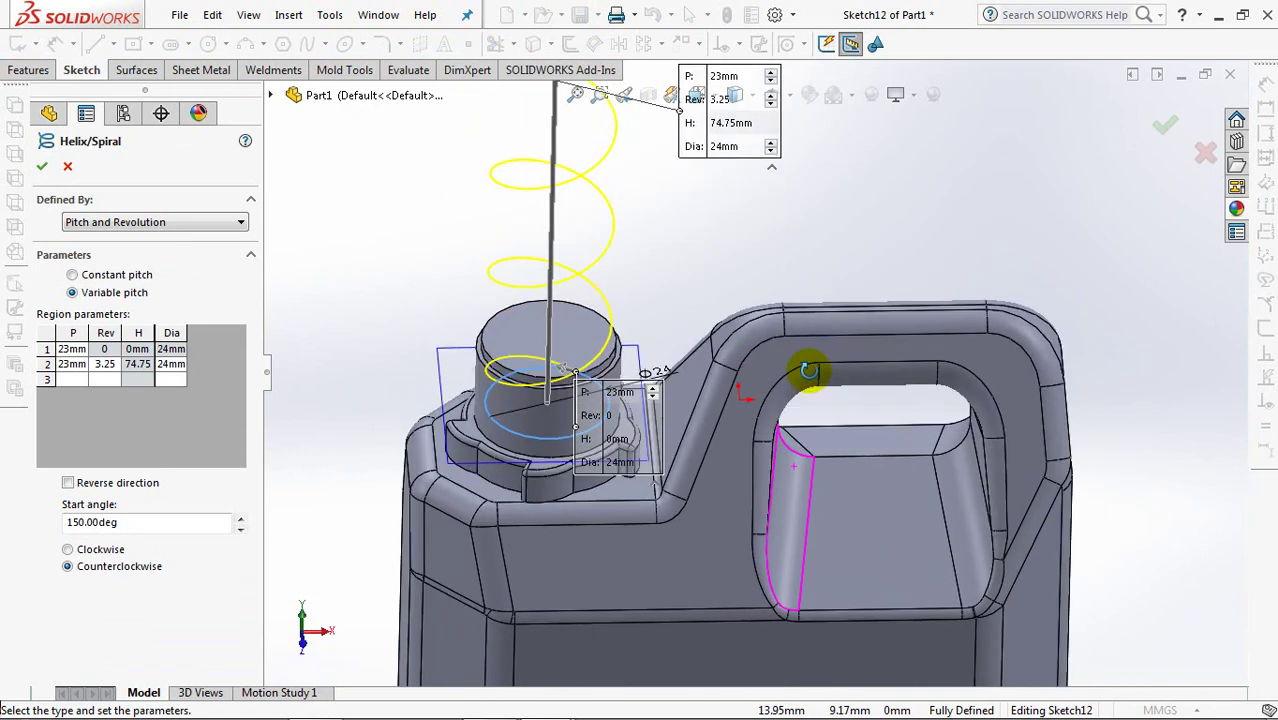
Step: Set 3 mm pitch and make the second helix region 0.1 revolutions at 28 mm diameter
{"action": "left_click", "coordinate": [67, 483]}
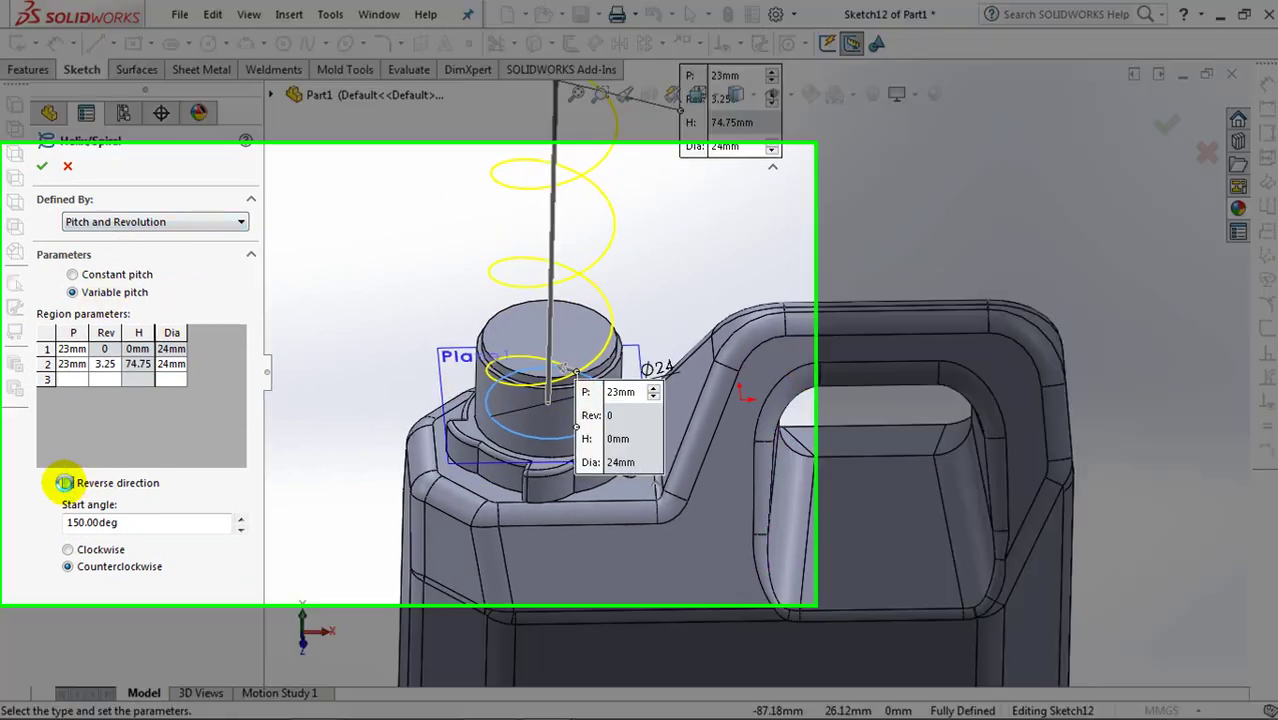
{"action": "left_click", "coordinate": [78, 349]}
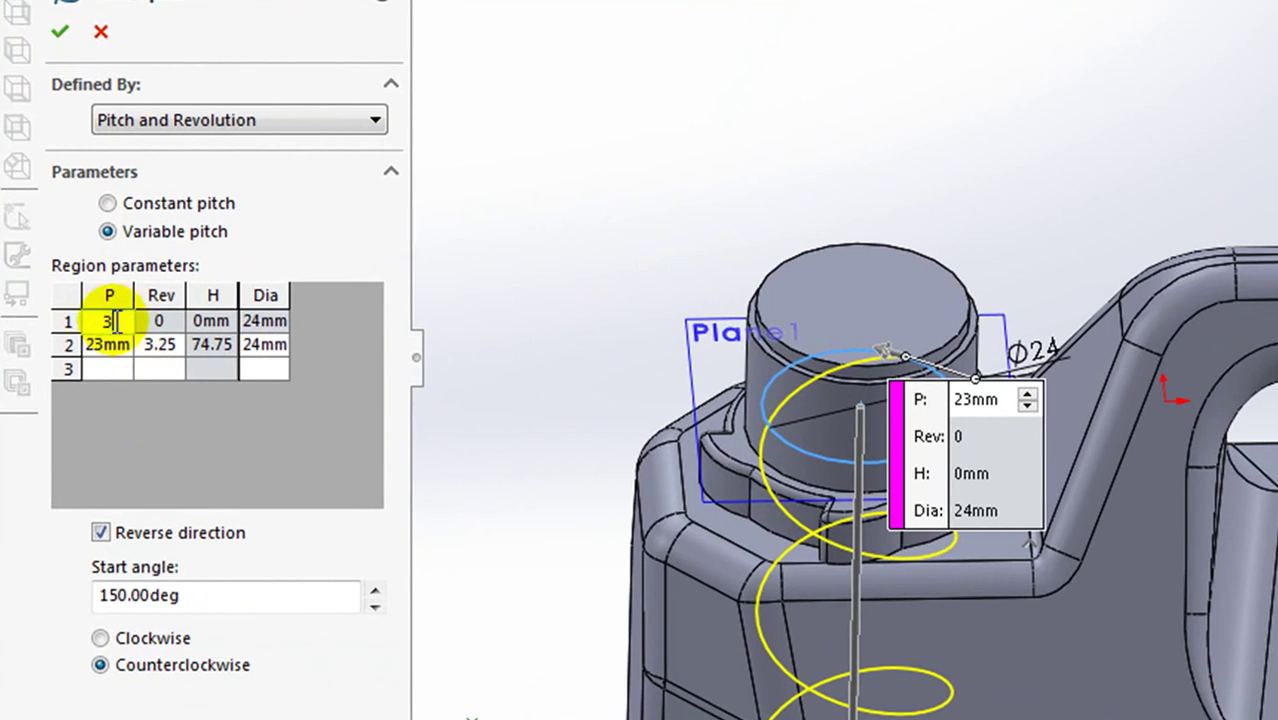
{"action": "left_click", "coordinate": [112, 342]}
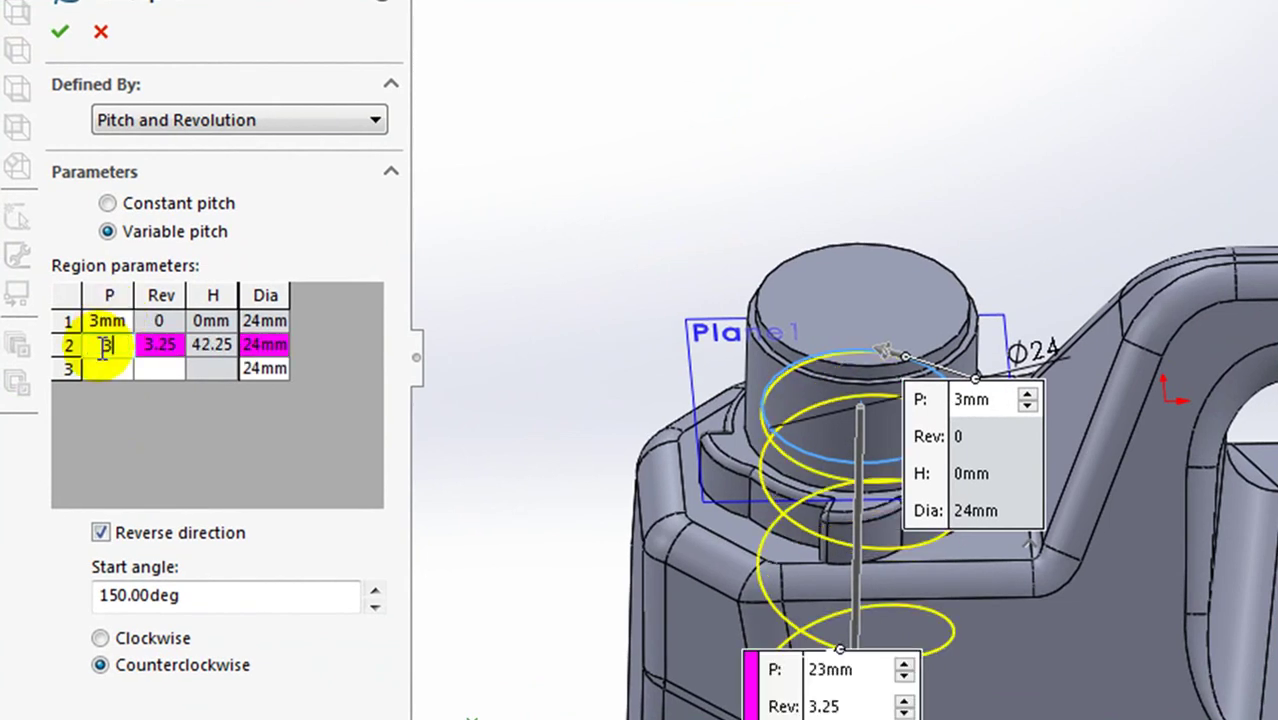
{"action": "key", "text": "Return"}
{"action": "left_click", "coordinate": [100, 532]}
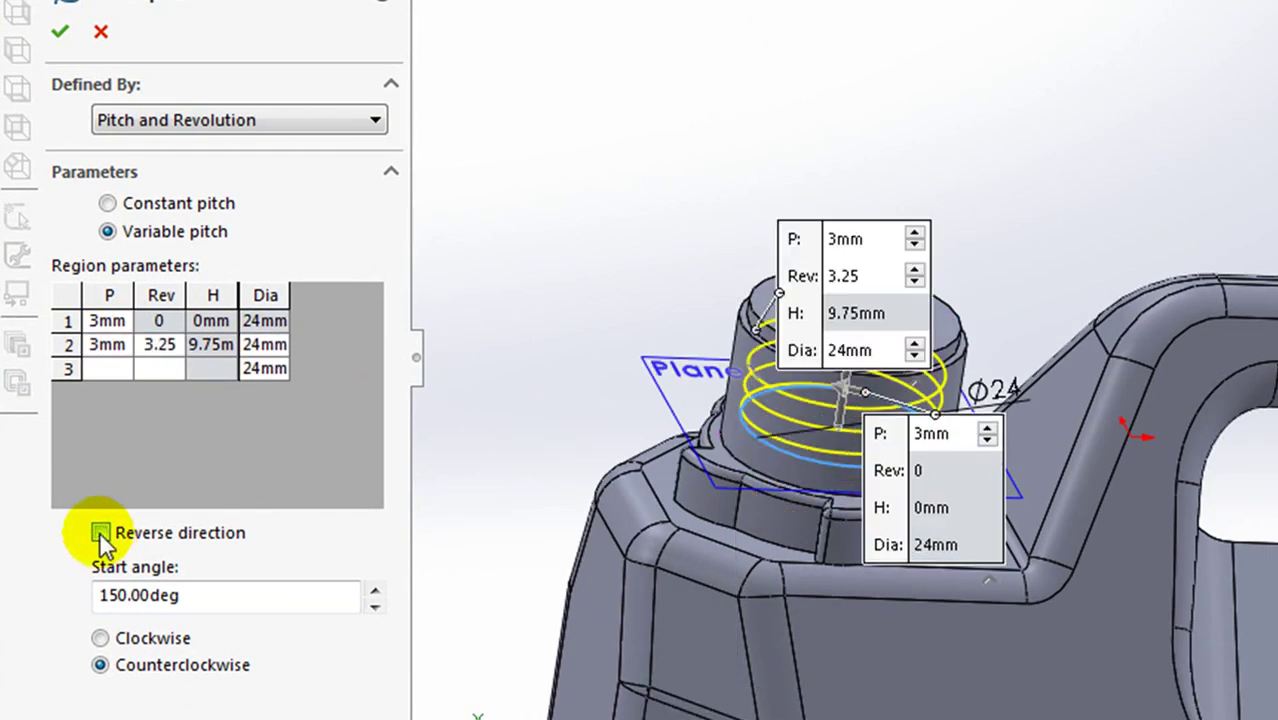
{"action": "left_click", "coordinate": [172, 347]}
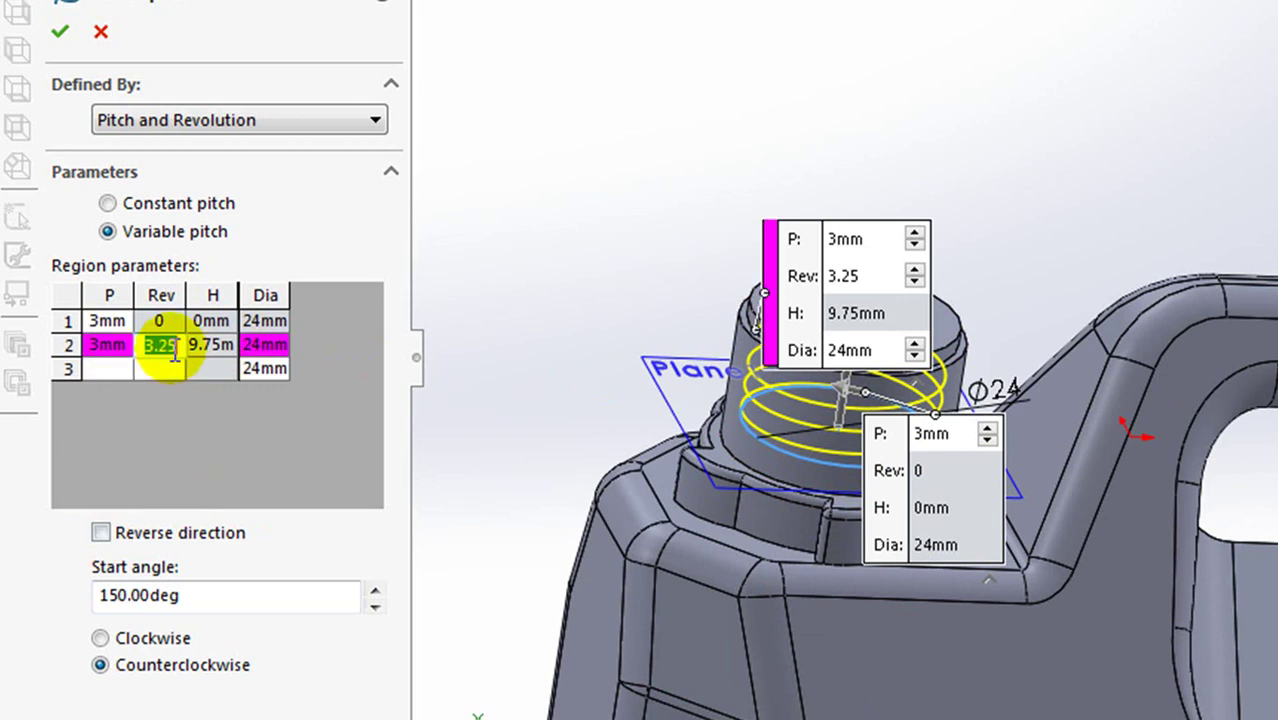
{"action": "type", "text": "0.1"}
{"action": "key", "text": "Tab"}
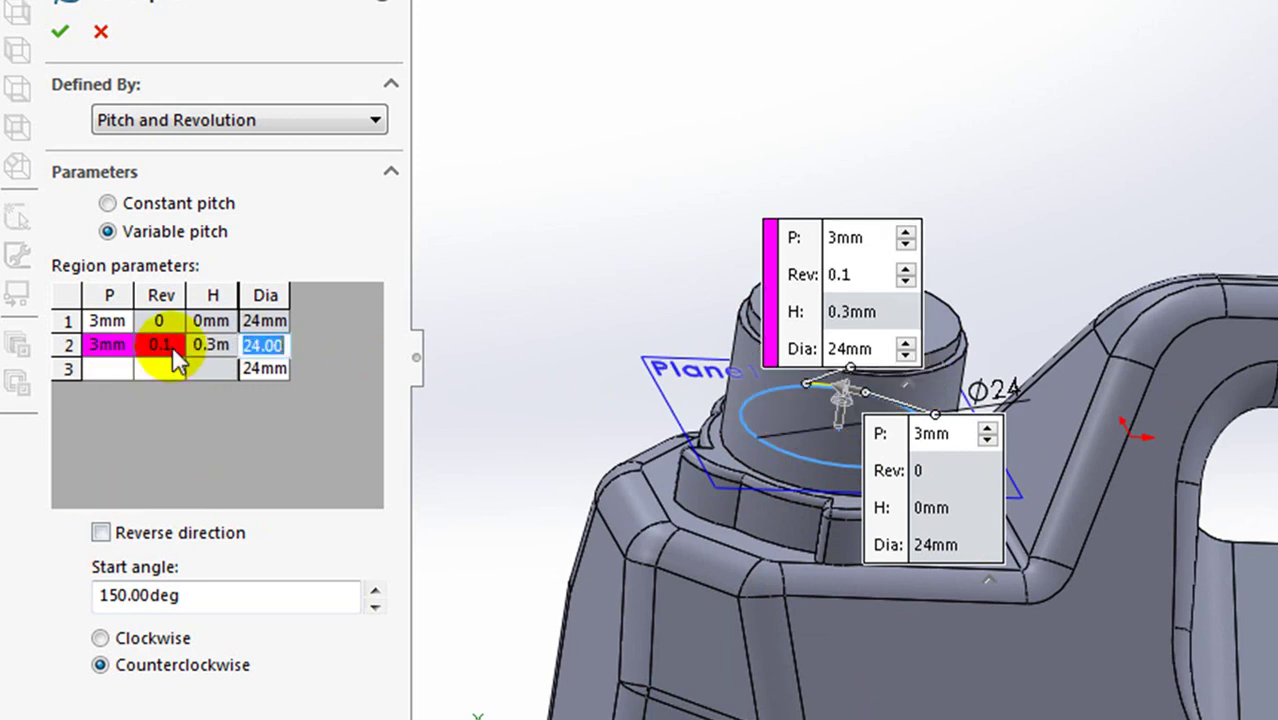
{"action": "key", "text": "Tab"}
Step: Fill the remaining regions: 3 mm pitch, 3.1 rev at 28 mm, and 3.2 rev back at 24 mm
{"action": "type", "text": "3"}
{"action": "key", "text": "Tab"}
{"action": "type", "text": "3.1"}
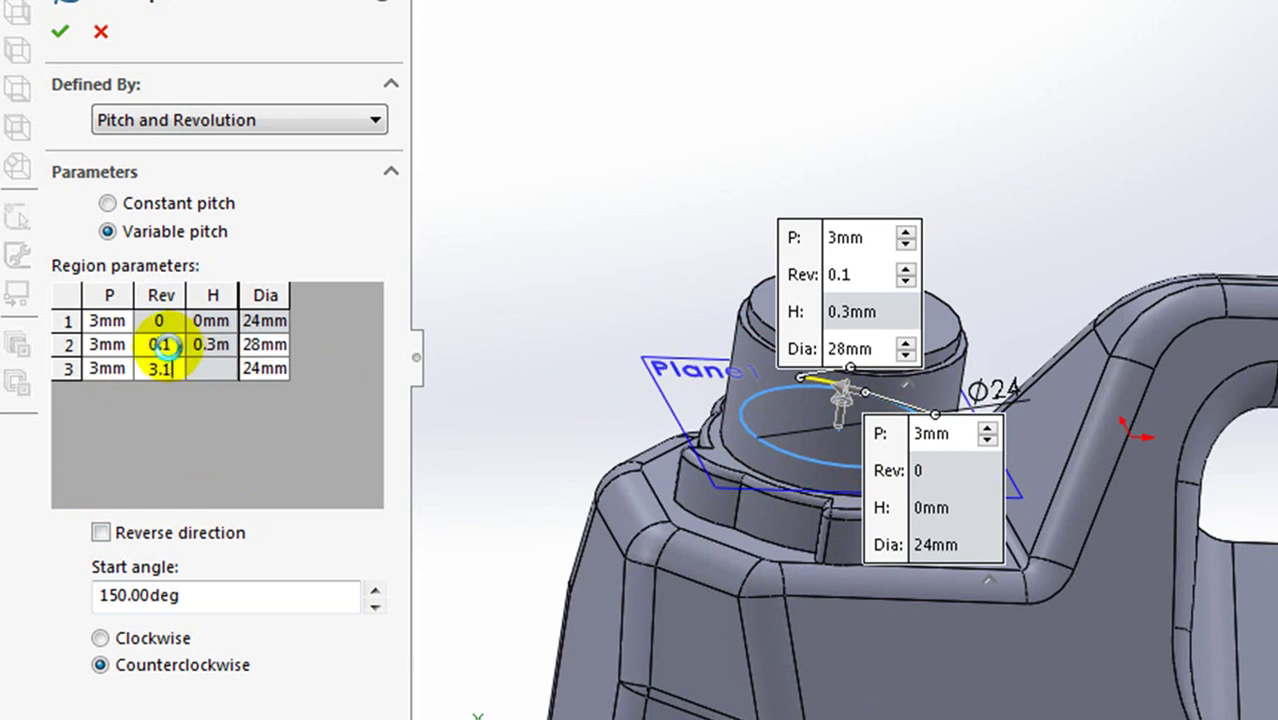
{"action": "key", "text": "Tab"}
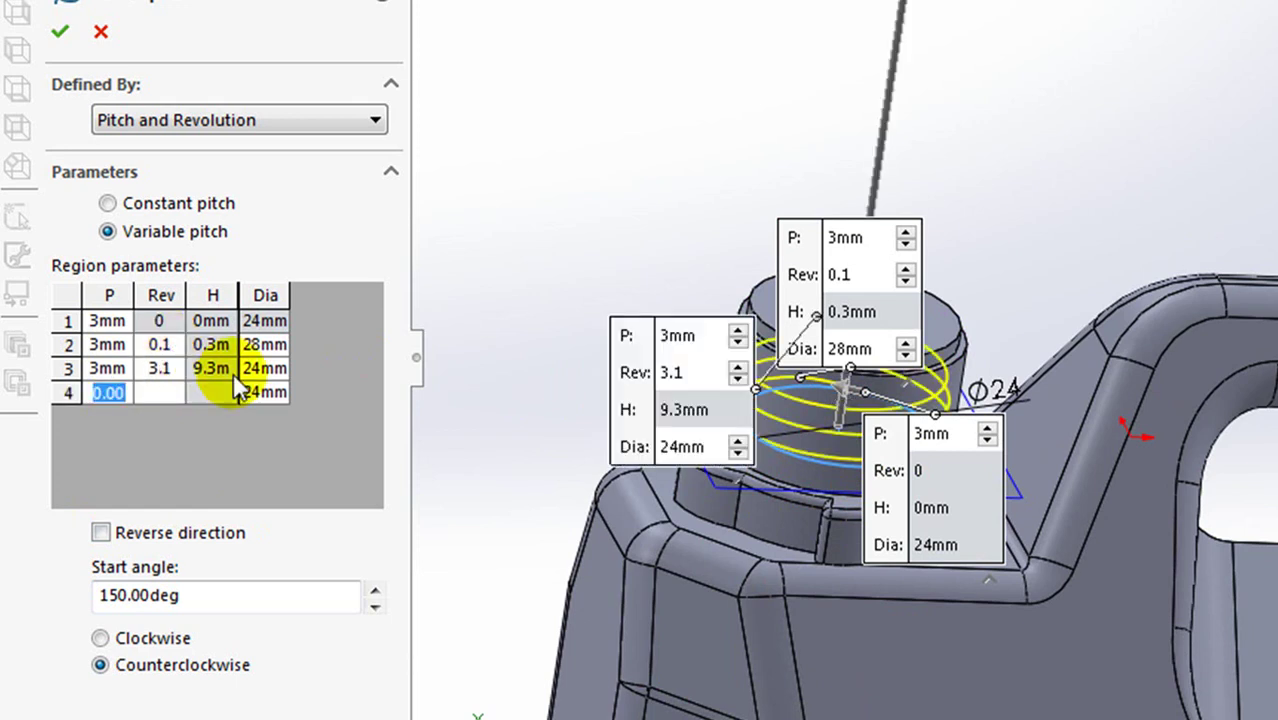
{"action": "type", "text": "8"}
{"action": "key", "text": "Tab"}
{"action": "left_click", "coordinate": [150, 393]}
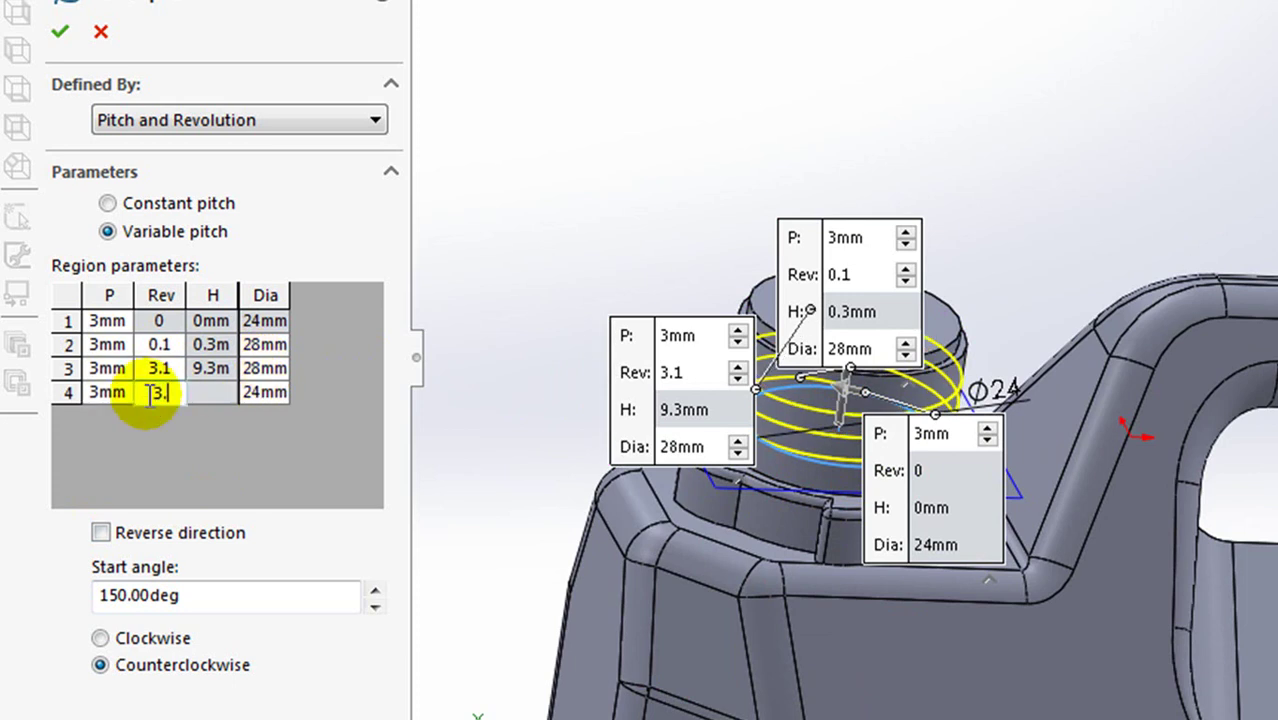
{"action": "type", "text": "2"}
{"action": "key", "text": "Return"}
{"action": "mouse_move", "coordinate": [736, 428]}
{"action": "middle_mouse_down"}
{"action": "mouse_move", "coordinate": [800, 487]}
{"action": "mouse_move", "coordinate": [740, 718]}
{"action": "middle_mouse_up"}
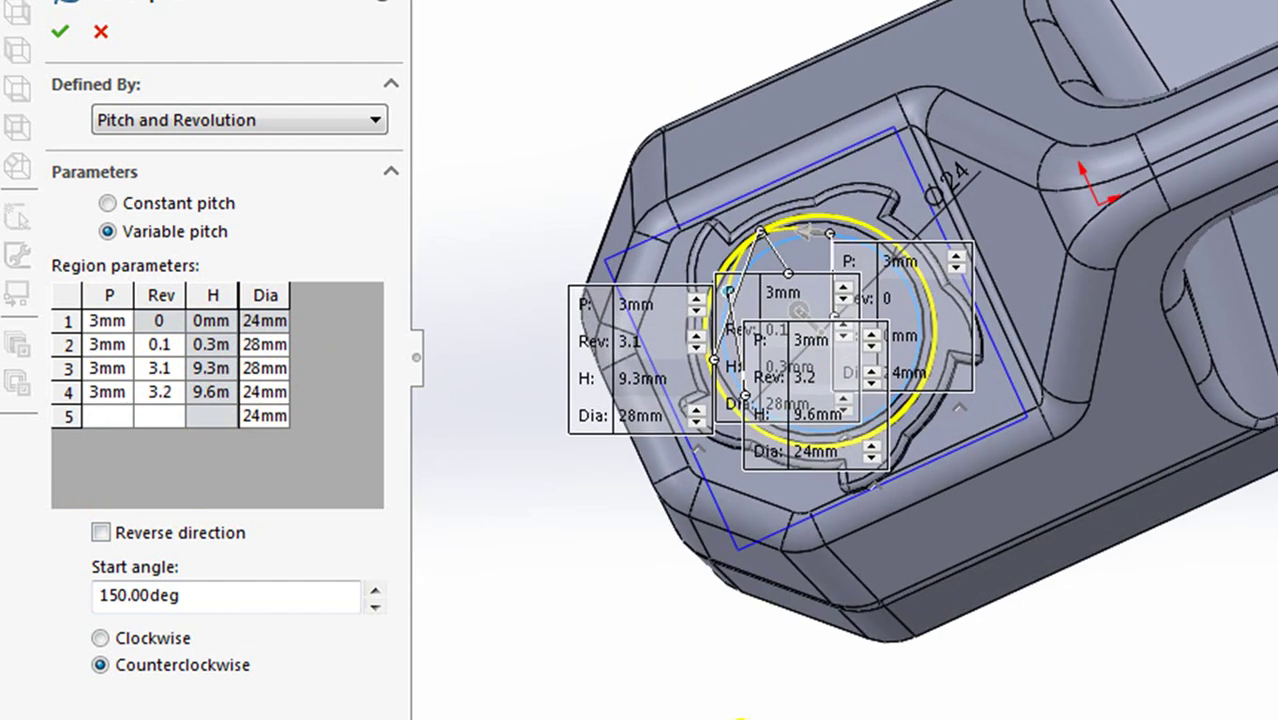
{"action": "left_click", "coordinate": [933, 158]}
{"action": "mouse_move", "coordinate": [933, 170]}
{"action": "middle_mouse_down"}
{"action": "mouse_move", "coordinate": [901, 228]}
{"action": "mouse_move", "coordinate": [919, 335]}
{"action": "mouse_move", "coordinate": [907, 347]}
{"action": "mouse_move", "coordinate": [864, 214]}
{"action": "mouse_move", "coordinate": [904, 231]}
{"action": "mouse_move", "coordinate": [1050, 630]}
{"action": "mouse_move", "coordinate": [1084, 228]}
{"action": "mouse_move", "coordinate": [1098, 448]}
{"action": "middle_mouse_up"}
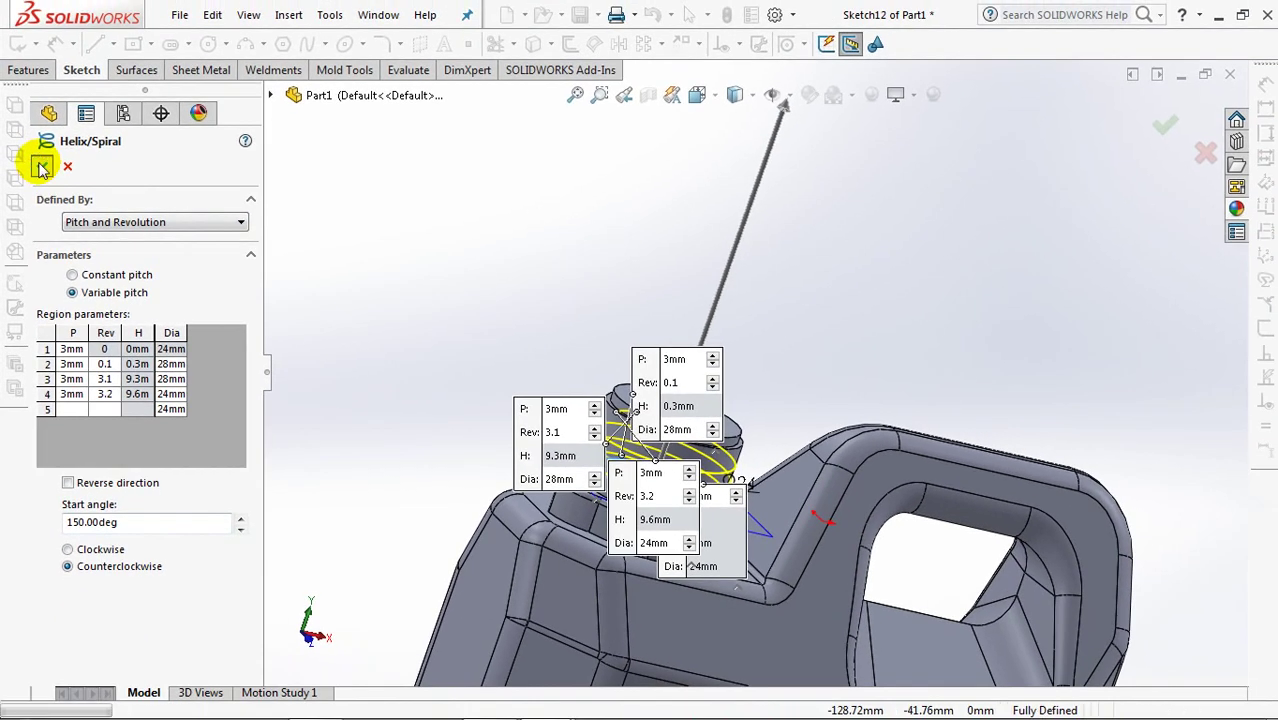
Step: Confirm the helix, sweep a 2.5 mm circular profile along it, then select the helix
{"action": "left_click", "coordinate": [52, 110]}
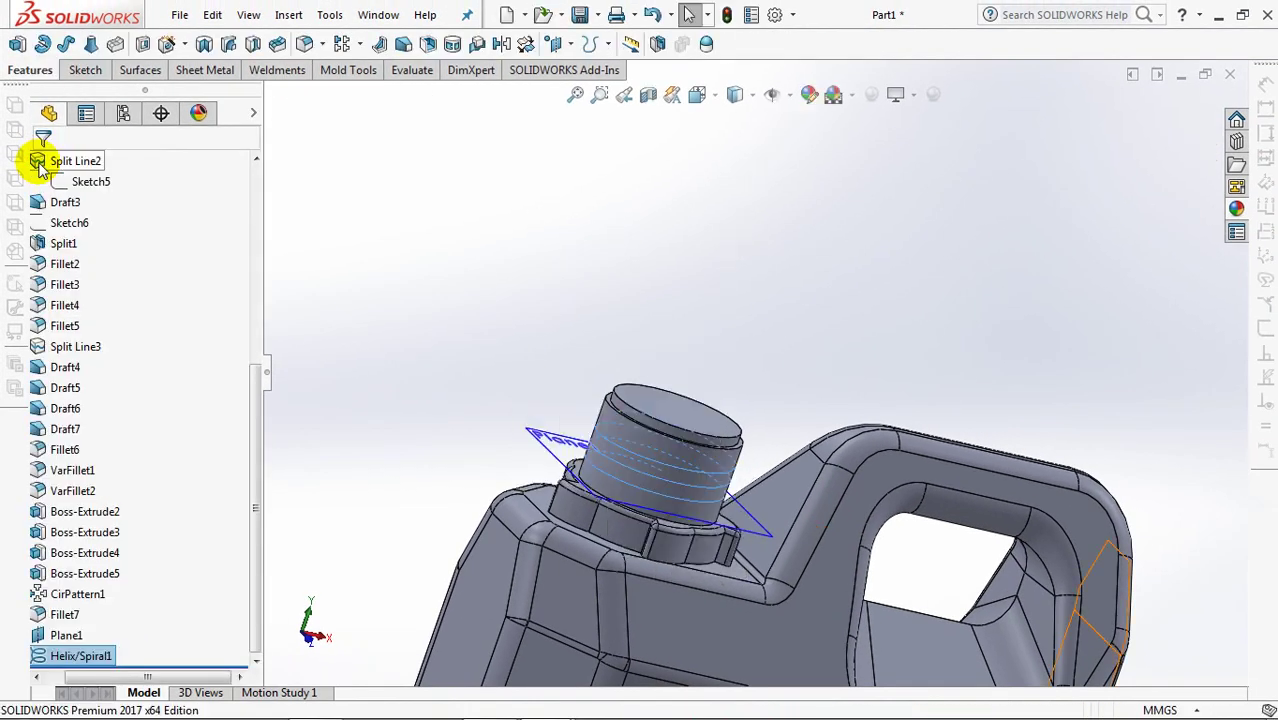
{"action": "mouse_move", "coordinate": [465, 362]}
{"action": "middle_mouse_down"}
{"action": "mouse_move", "coordinate": [425, 594]}
{"action": "mouse_move", "coordinate": [432, 497]}
{"action": "mouse_move", "coordinate": [419, 487]}
{"action": "middle_mouse_up"}
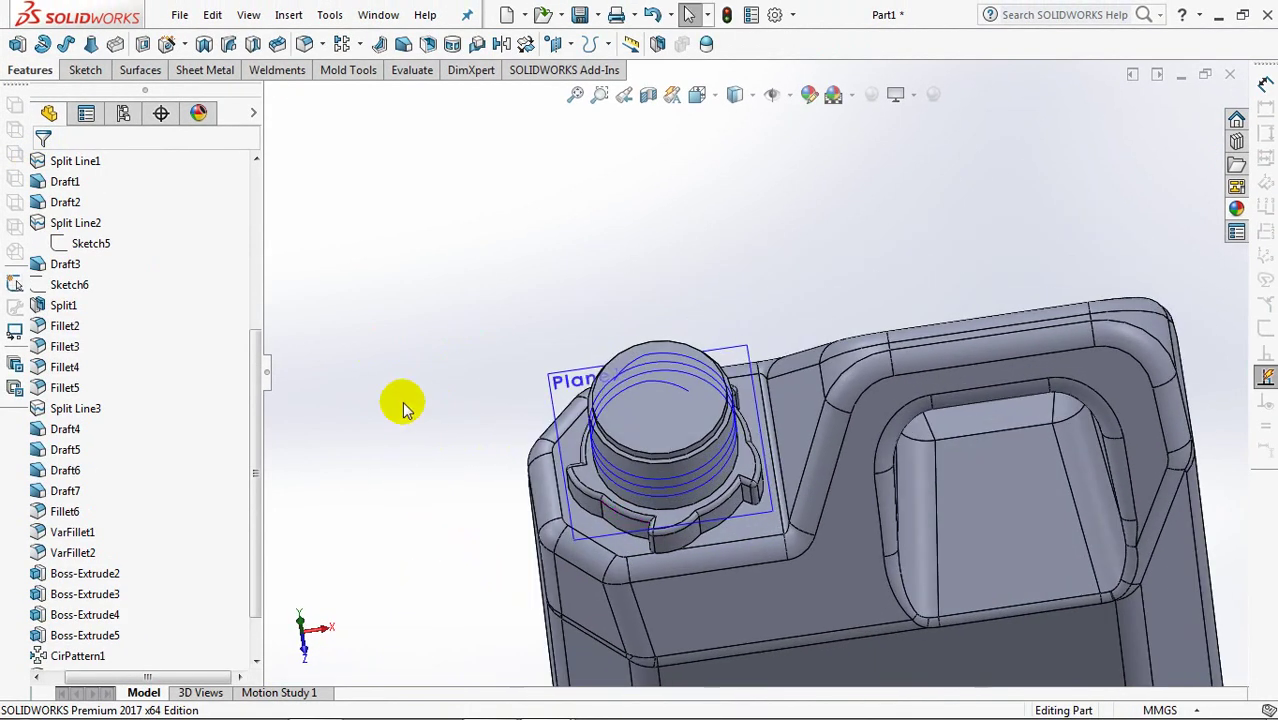
{"action": "left_click", "coordinate": [65, 44]}
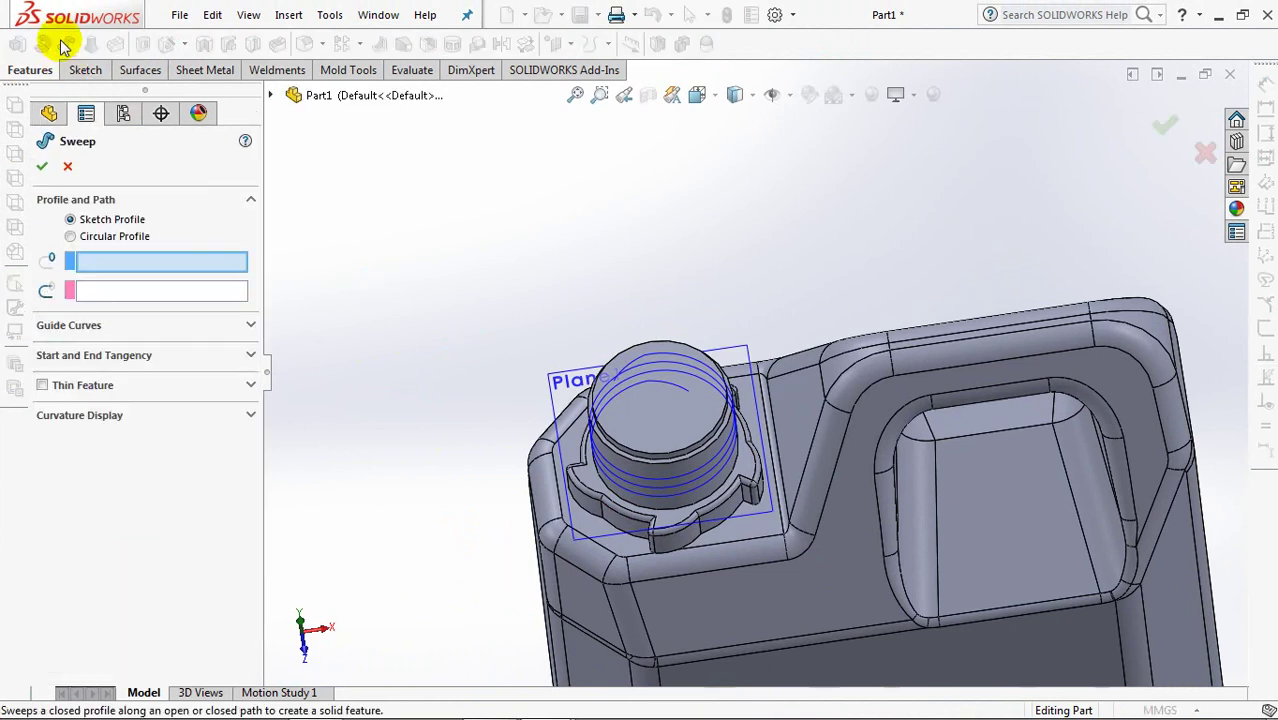
{"action": "left_click", "coordinate": [71, 236]}
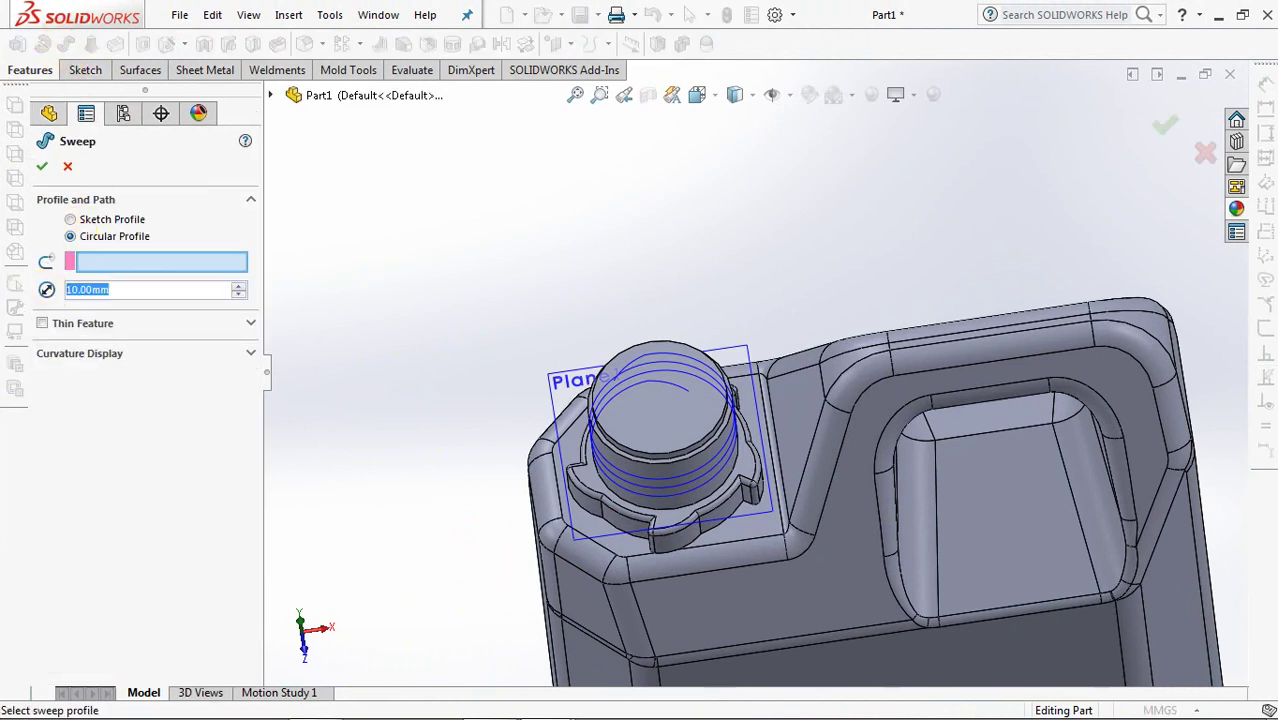
{"action": "type", "text": "2.5"}
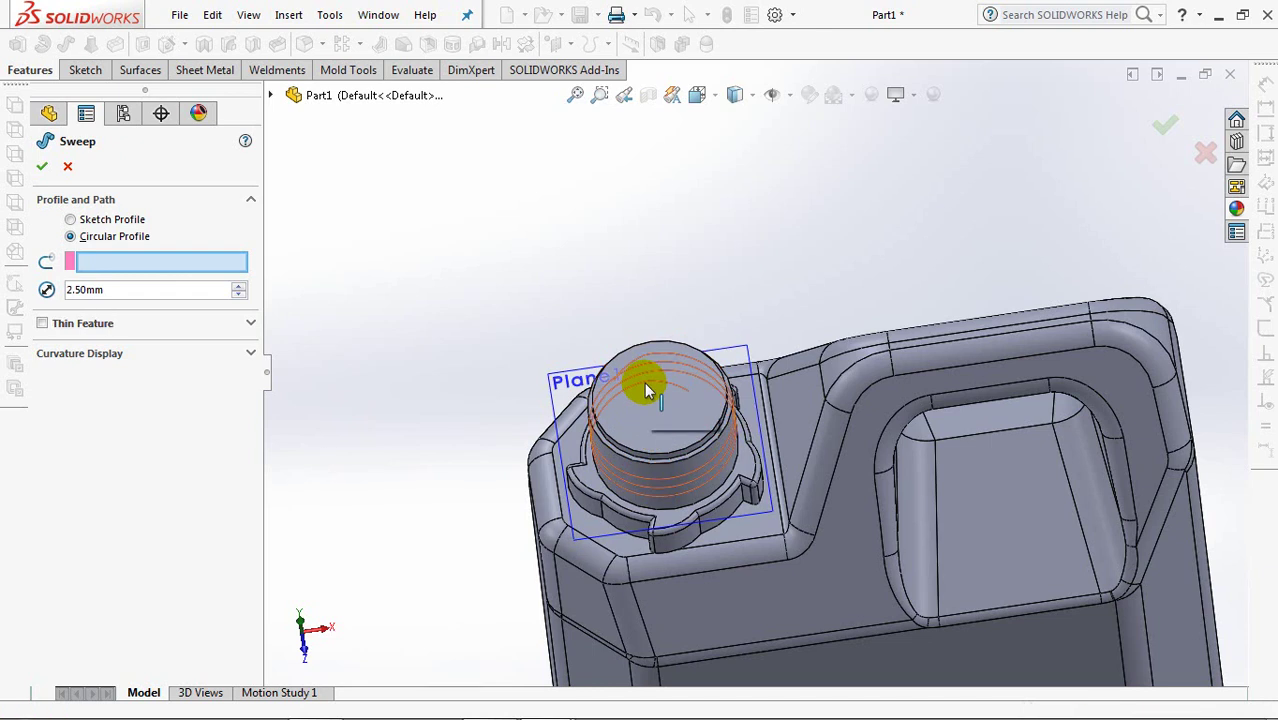
{"action": "left_click", "coordinate": [647, 391]}
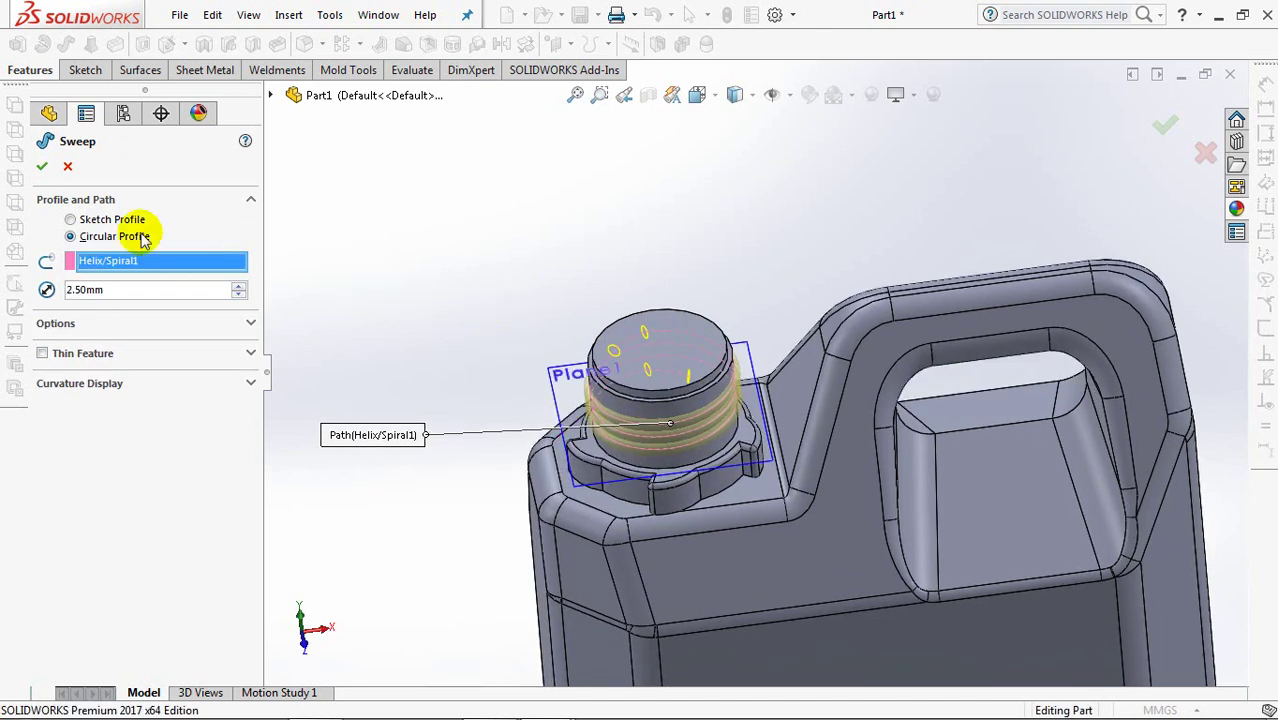
{"action": "left_click", "coordinate": [41, 168]}
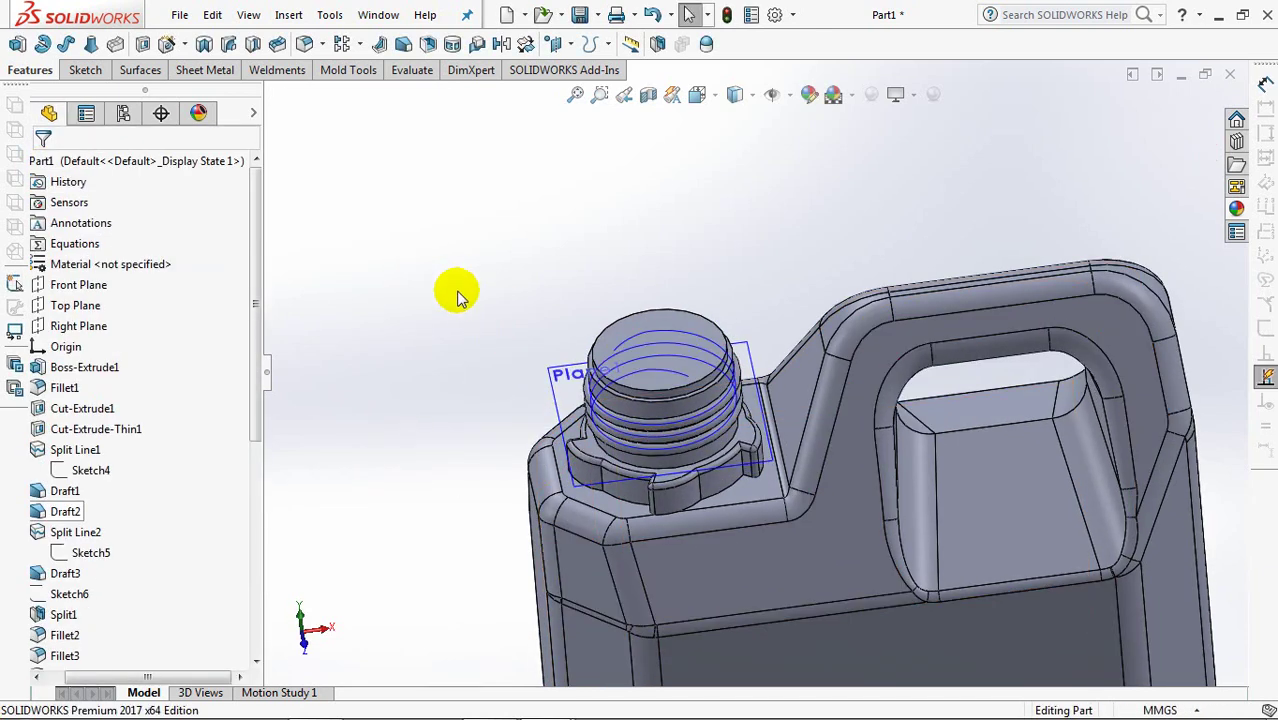
{"action": "left_click", "coordinate": [670, 333]}
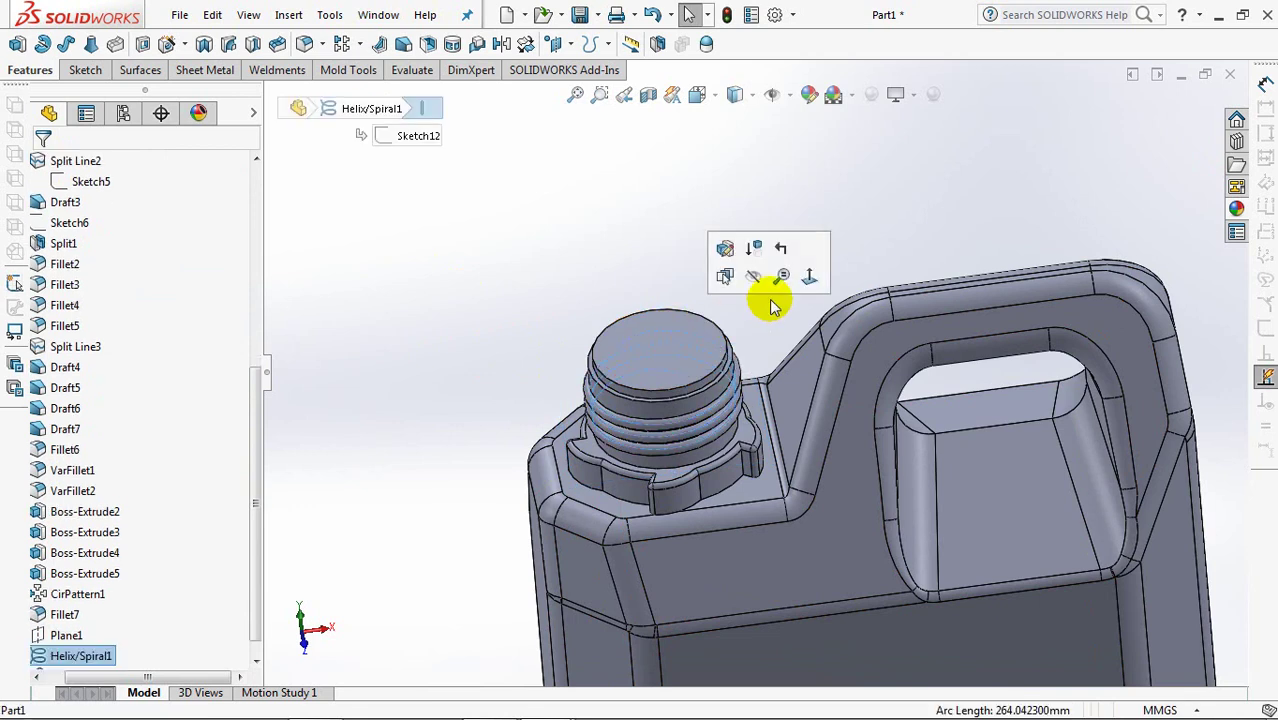
Step: Start a sketch on the neck face and draw a center rectangle from the neck's centre
{"action": "left_click", "coordinate": [143, 45]}
{"action": "left_click", "coordinate": [590, 458]}
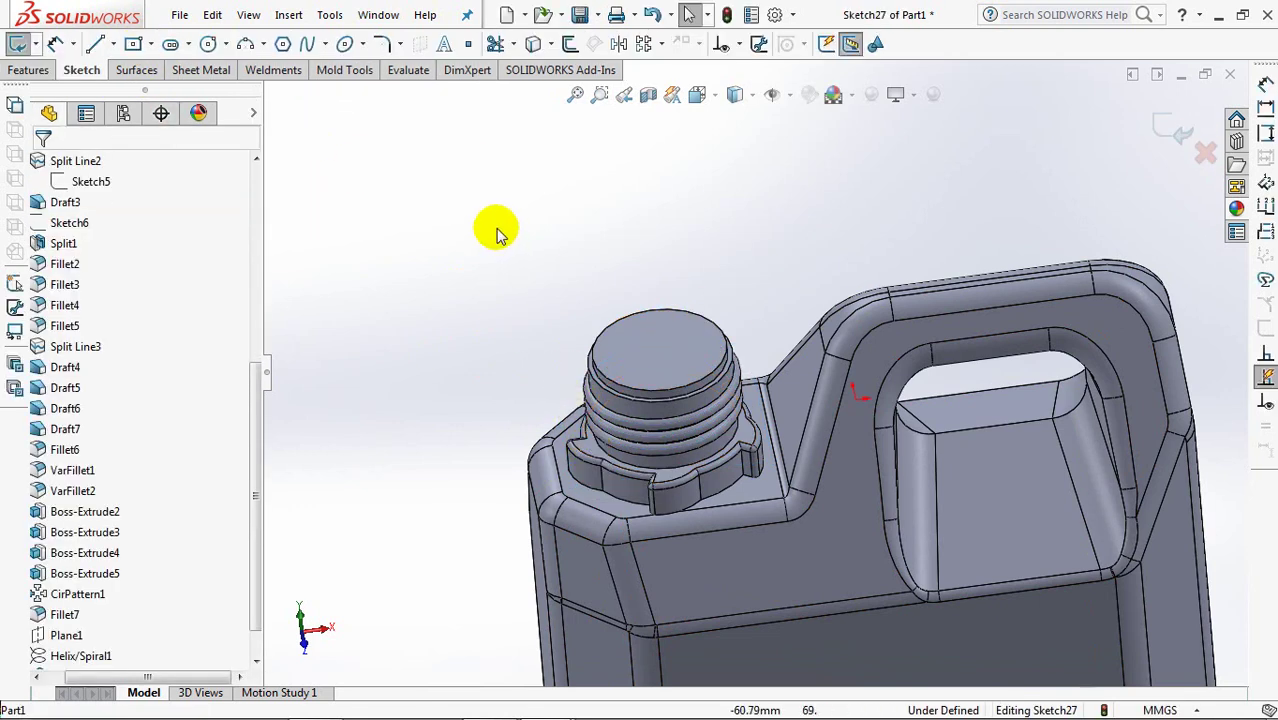
{"action": "left_click", "coordinate": [134, 46]}
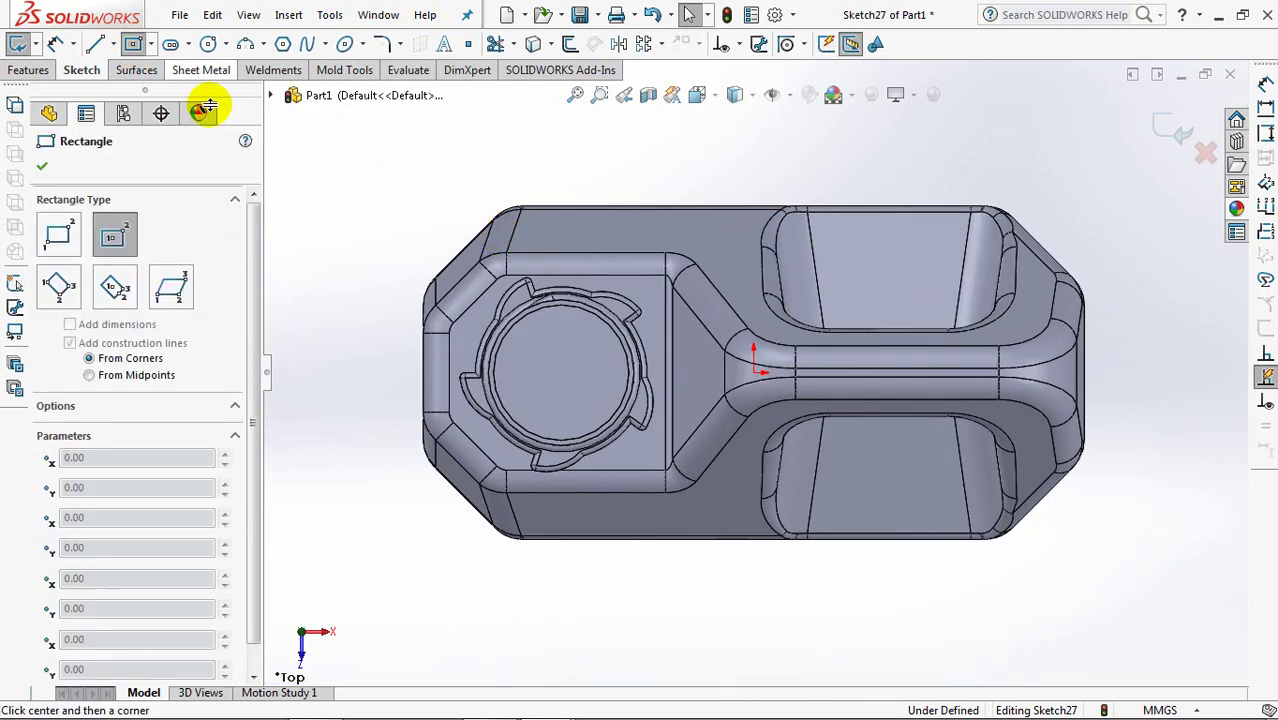
{"action": "left_click", "coordinate": [560, 374]}
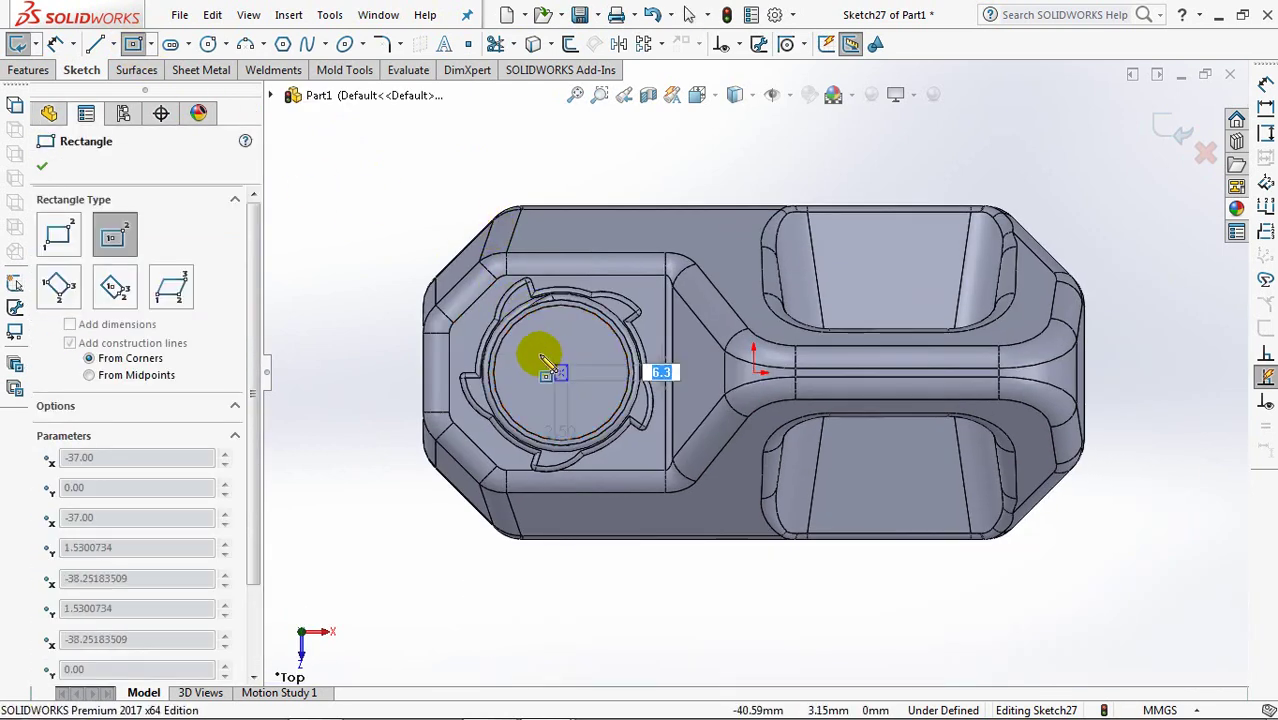
{"action": "left_click", "coordinate": [480, 287]}
{"action": "right_click", "coordinate": [480, 287]}
{"action": "left_click", "coordinate": [513, 291]}
Step: Make the rectangle's right side tangent to the neck's circular edge
{"action": "mouse_move", "coordinate": [408, 194]}
{"action": "middle_mouse_down"}
{"action": "mouse_move", "coordinate": [456, 281]}
{"action": "mouse_move", "coordinate": [448, 194]}
{"action": "mouse_move", "coordinate": [485, 208]}
{"action": "mouse_move", "coordinate": [553, 441]}
{"action": "middle_mouse_up"}
{"action": "scroll", "coordinate": [553, 441], "scroll_direction": "down", "scroll_amount": 3}
{"action": "mouse_move", "coordinate": [542, 371]}
{"action": "middle_mouse_down"}
{"action": "mouse_move", "coordinate": [676, 205]}
{"action": "mouse_move", "coordinate": [662, 294]}
{"action": "middle_mouse_up"}
{"action": "left_click", "coordinate": [643, 331]}
{"action": "left_click", "coordinate": [640, 330], "text": "ctrl"}
{"action": "left_click", "coordinate": [686, 252]}
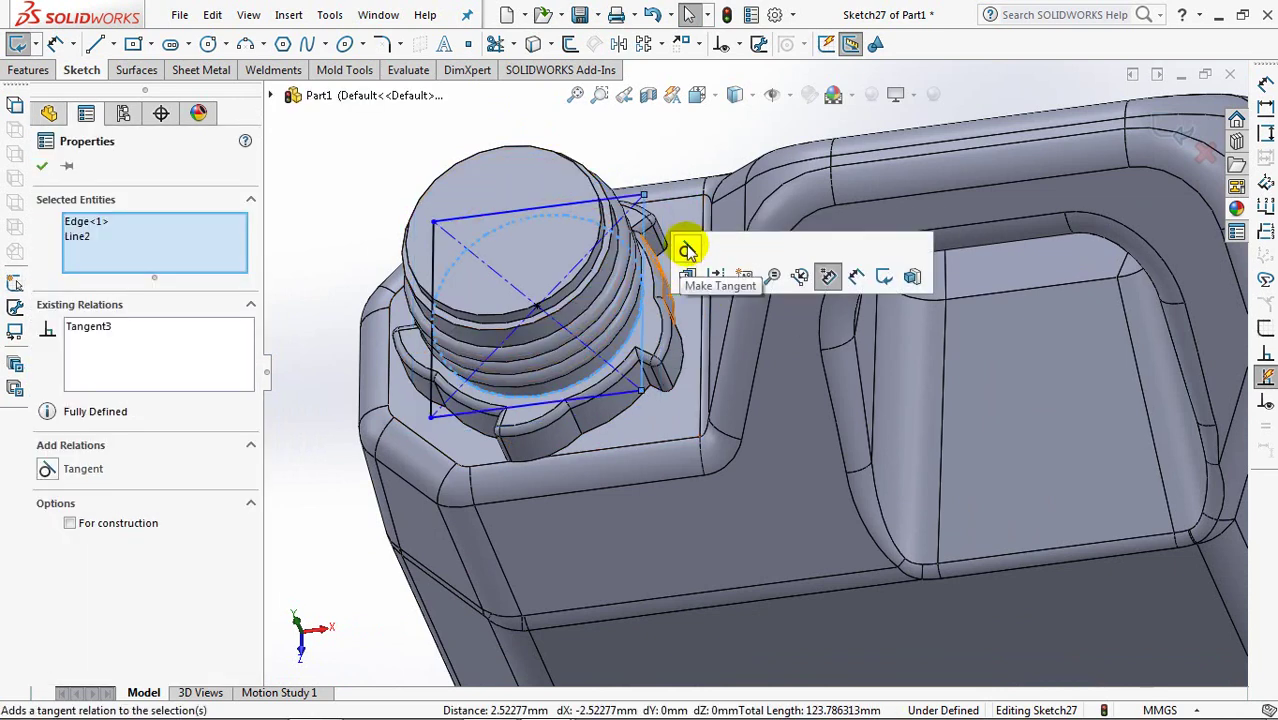
{"action": "left_click", "coordinate": [42, 165]}
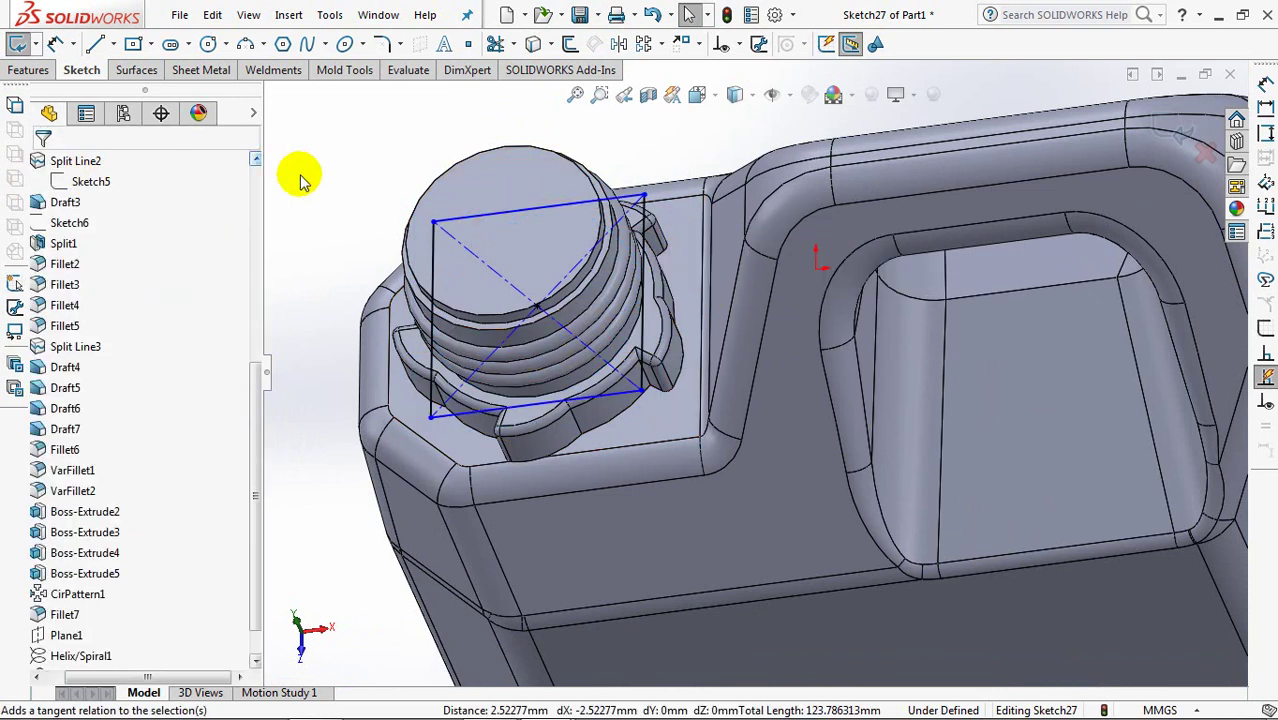
Step: Extrude-cut the square Through All with flipped side as a 2 mm one-direction thin feature
{"action": "left_click", "coordinate": [1166, 128]}
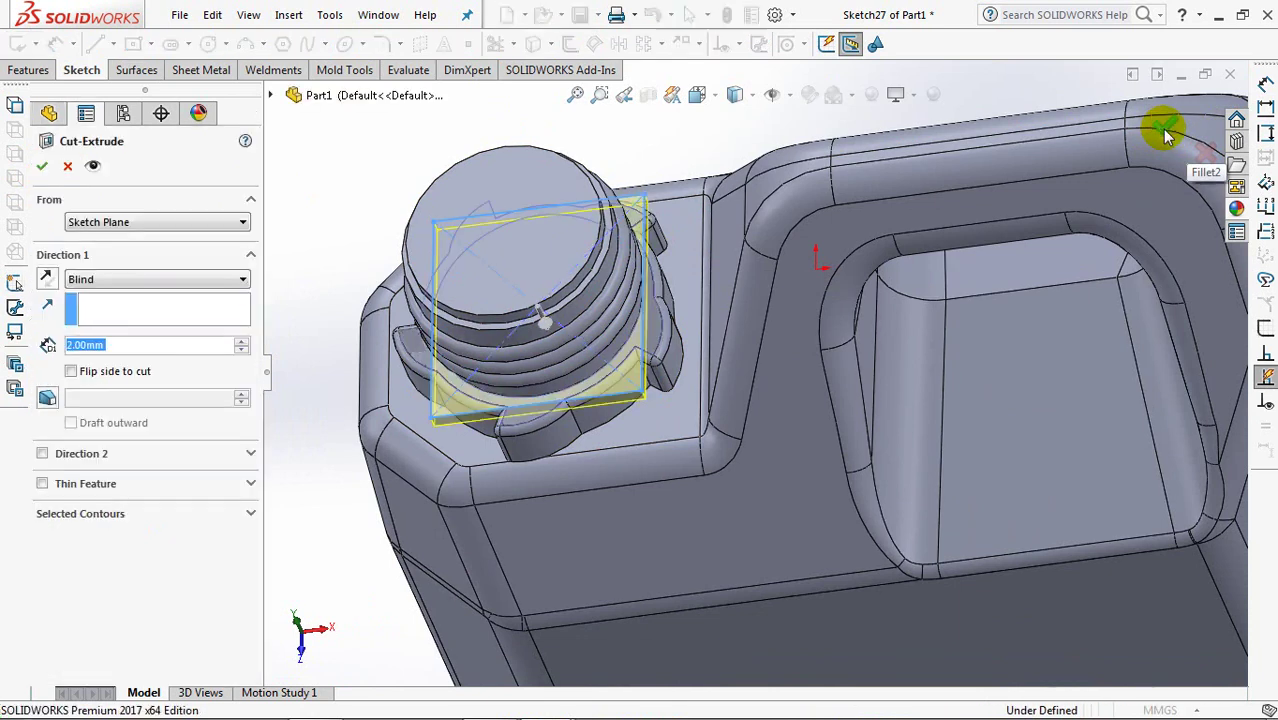
{"action": "left_click", "coordinate": [95, 281]}
{"action": "left_click", "coordinate": [99, 303]}
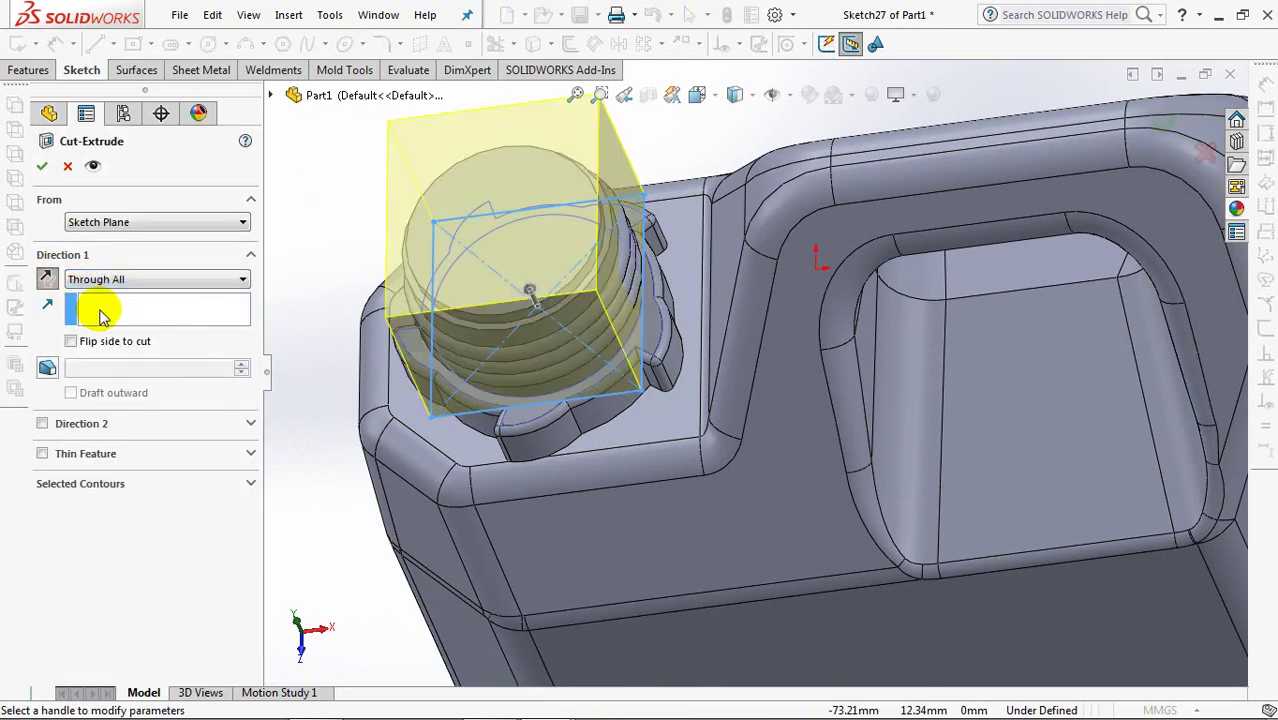
{"action": "left_click", "coordinate": [71, 342]}
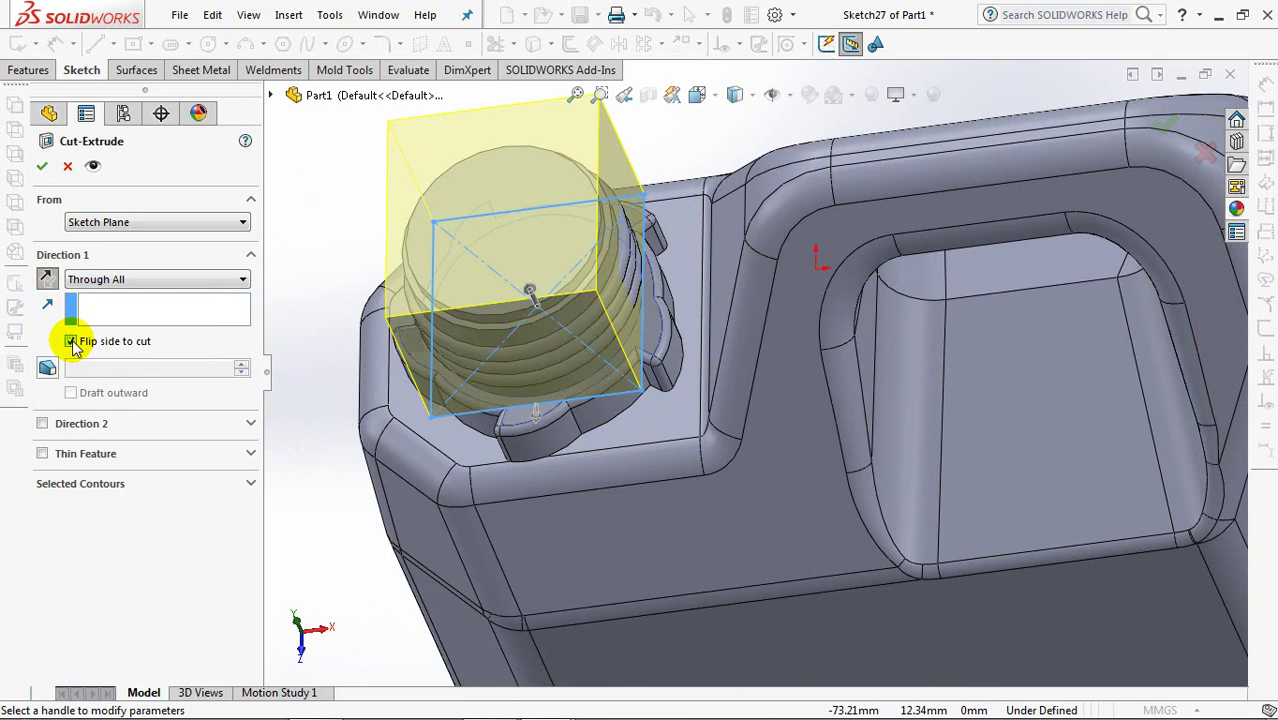
{"action": "left_click", "coordinate": [42, 453]}
{"action": "type", "text": "2"}
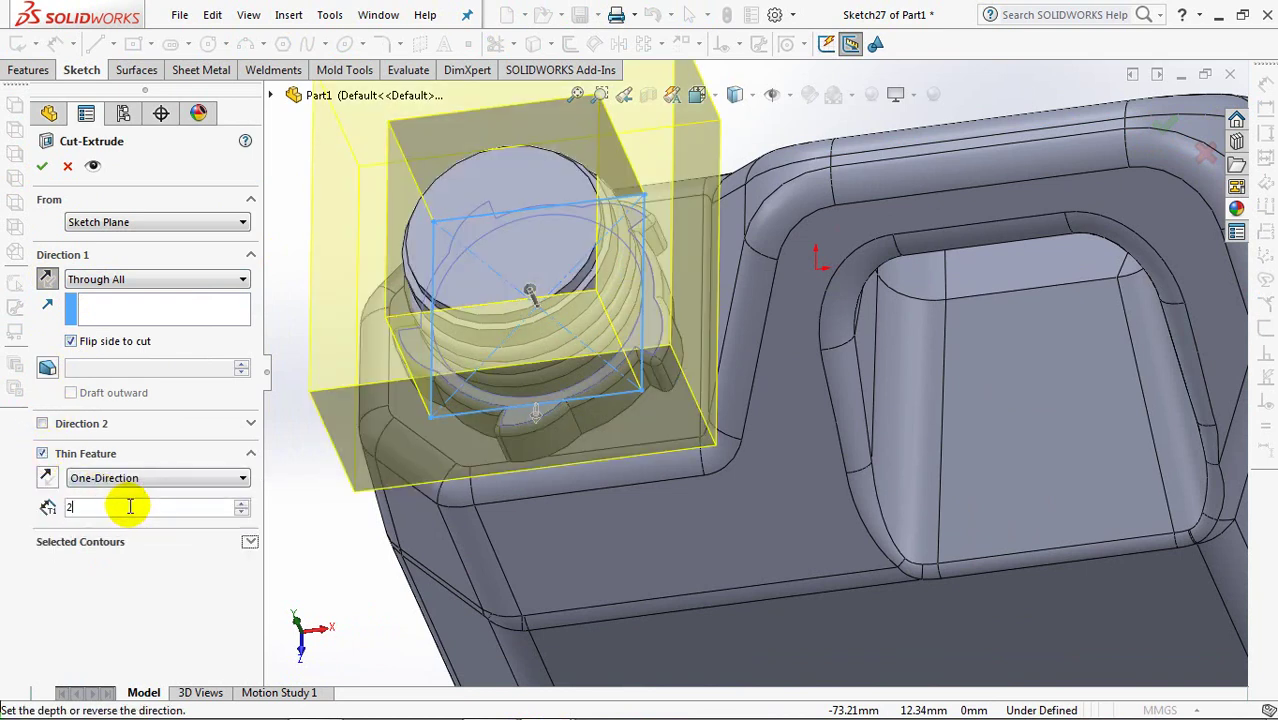
{"action": "key", "text": "Return"}
{"action": "mouse_move", "coordinate": [633, 365]}
{"action": "middle_mouse_down"}
{"action": "mouse_move", "coordinate": [647, 468]}
{"action": "mouse_move", "coordinate": [447, 458]}
{"action": "middle_mouse_up"}
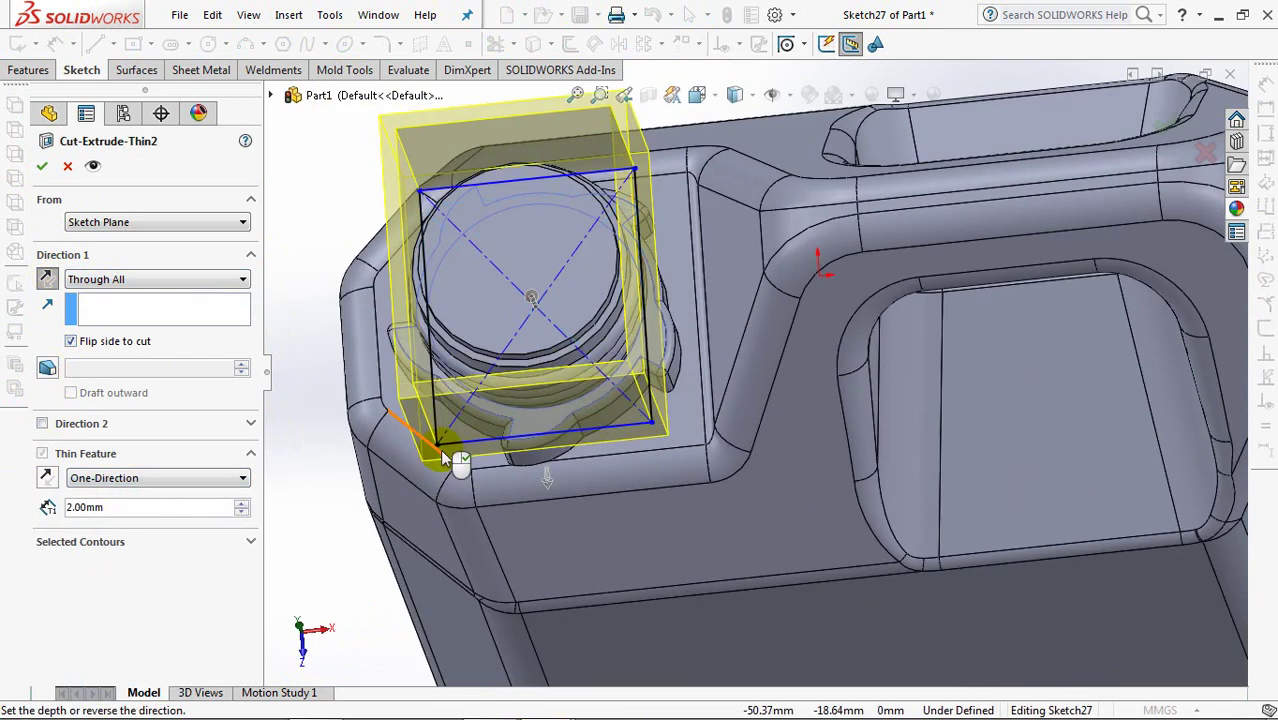
{"action": "left_click_drag", "start_coordinate": [440, 450], "coordinate": [440, 484]}
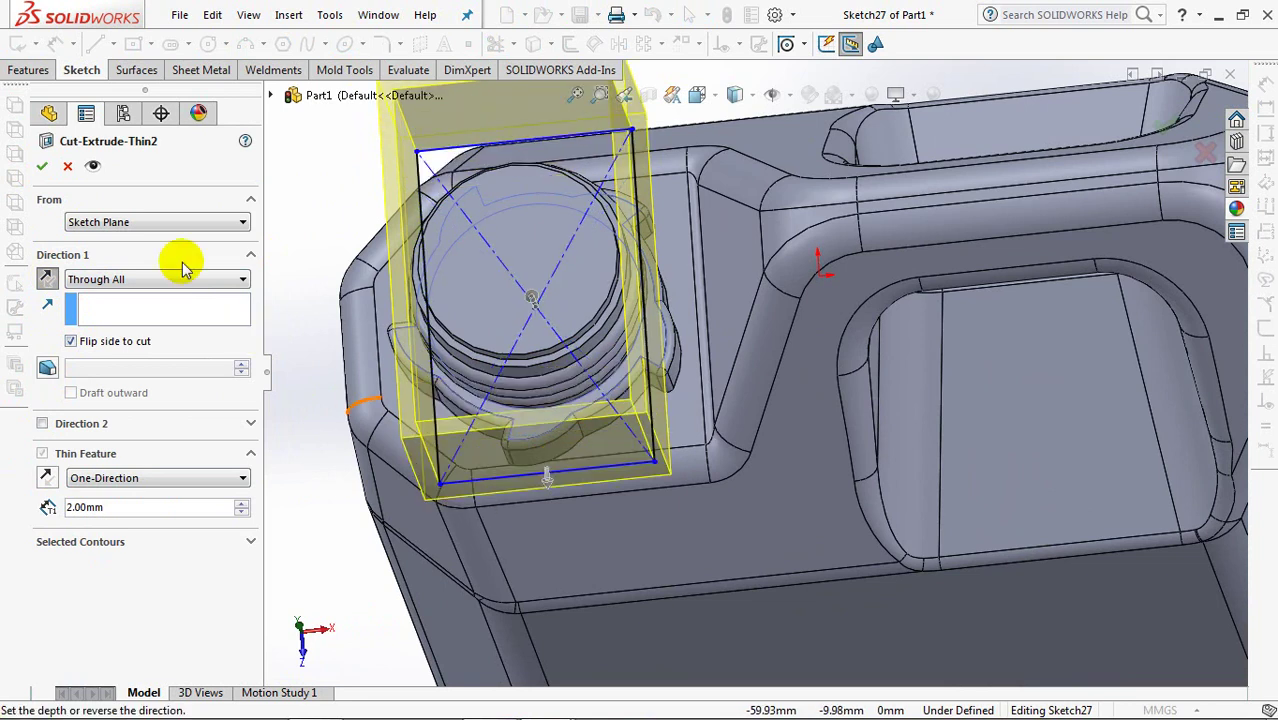
{"action": "left_click", "coordinate": [41, 167]}
{"action": "mouse_move", "coordinate": [290, 285]}
{"action": "middle_mouse_down"}
{"action": "mouse_move", "coordinate": [354, 320]}
{"action": "mouse_move", "coordinate": [336, 328]}
{"action": "middle_mouse_up"}
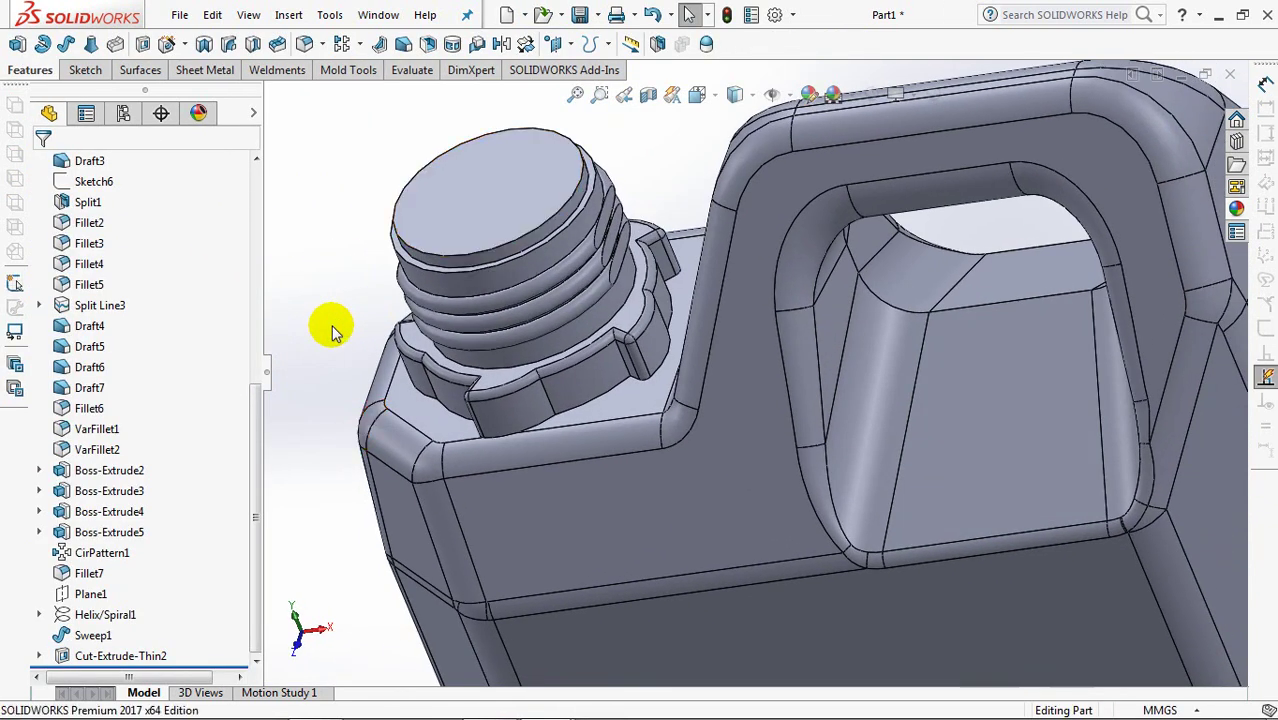
Step: In isometric view, start a new sketch on the Top Plane
{"action": "key", "text": "ctrl+7"}
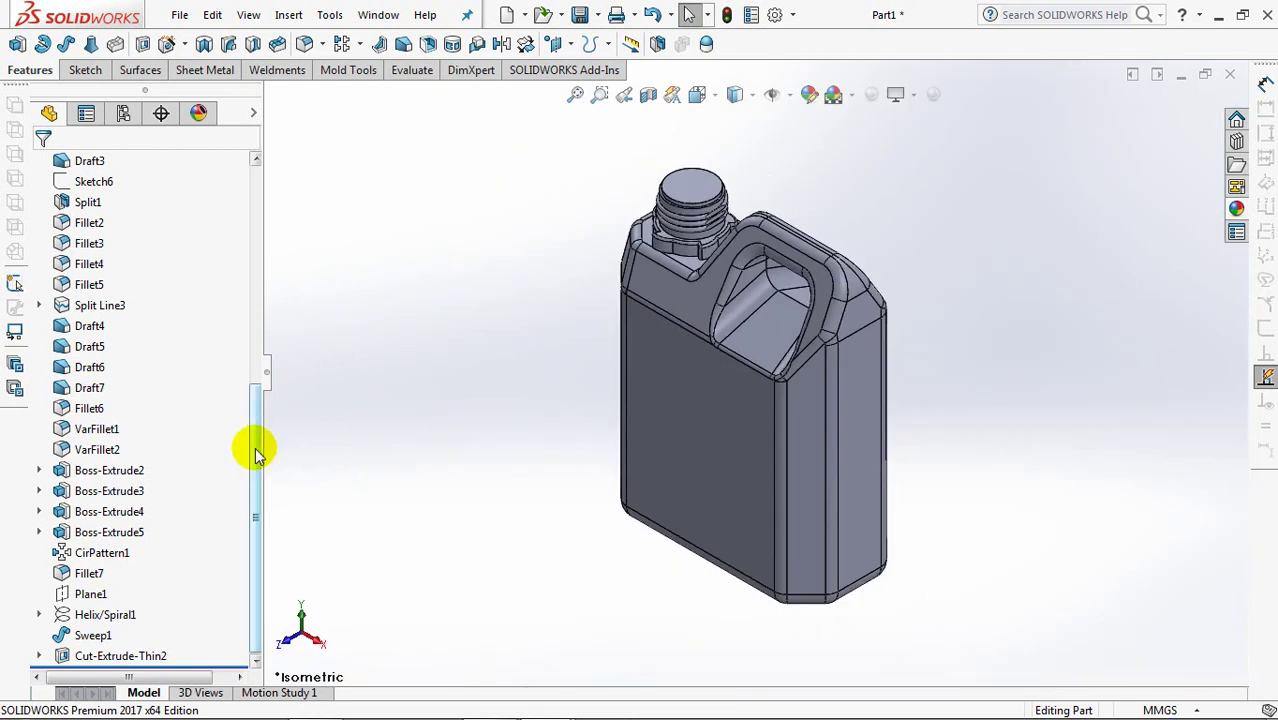
{"action": "left_click_drag", "start_coordinate": [255, 453], "coordinate": [268, 216]}
{"action": "left_click", "coordinate": [100, 305]}
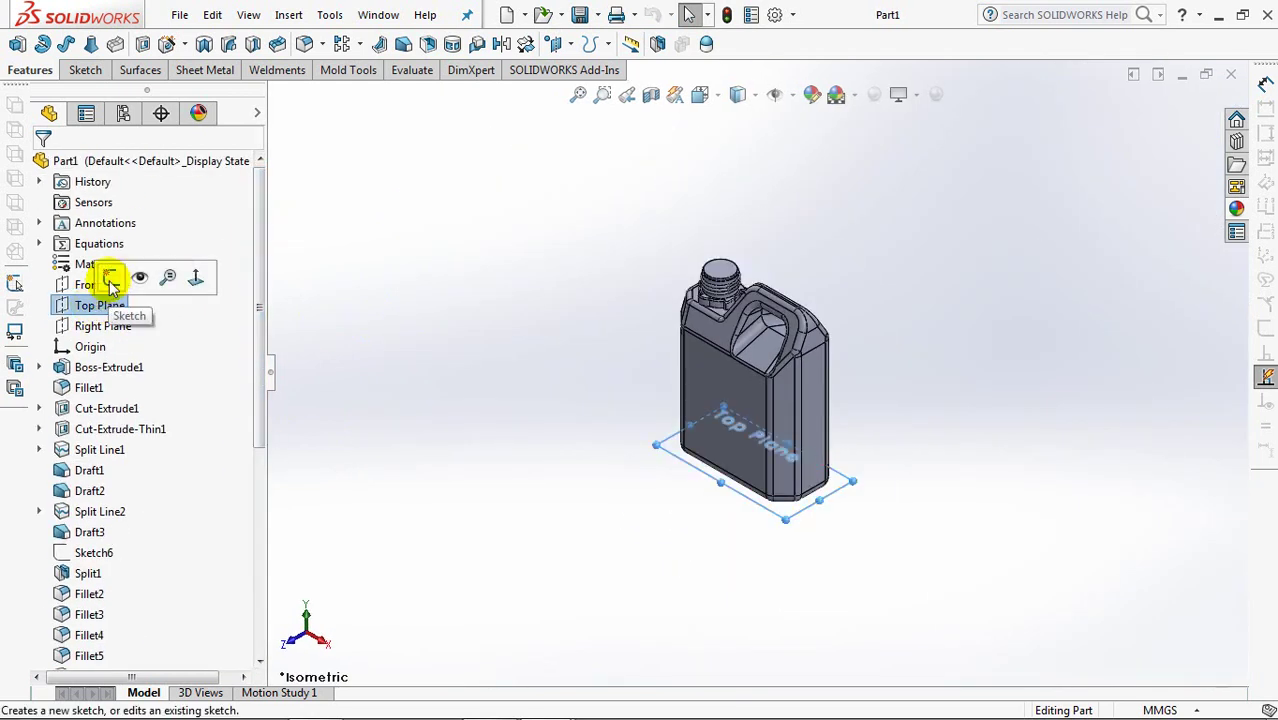
{"action": "left_click", "coordinate": [110, 284]}
{"action": "left_click", "coordinate": [40, 367]}
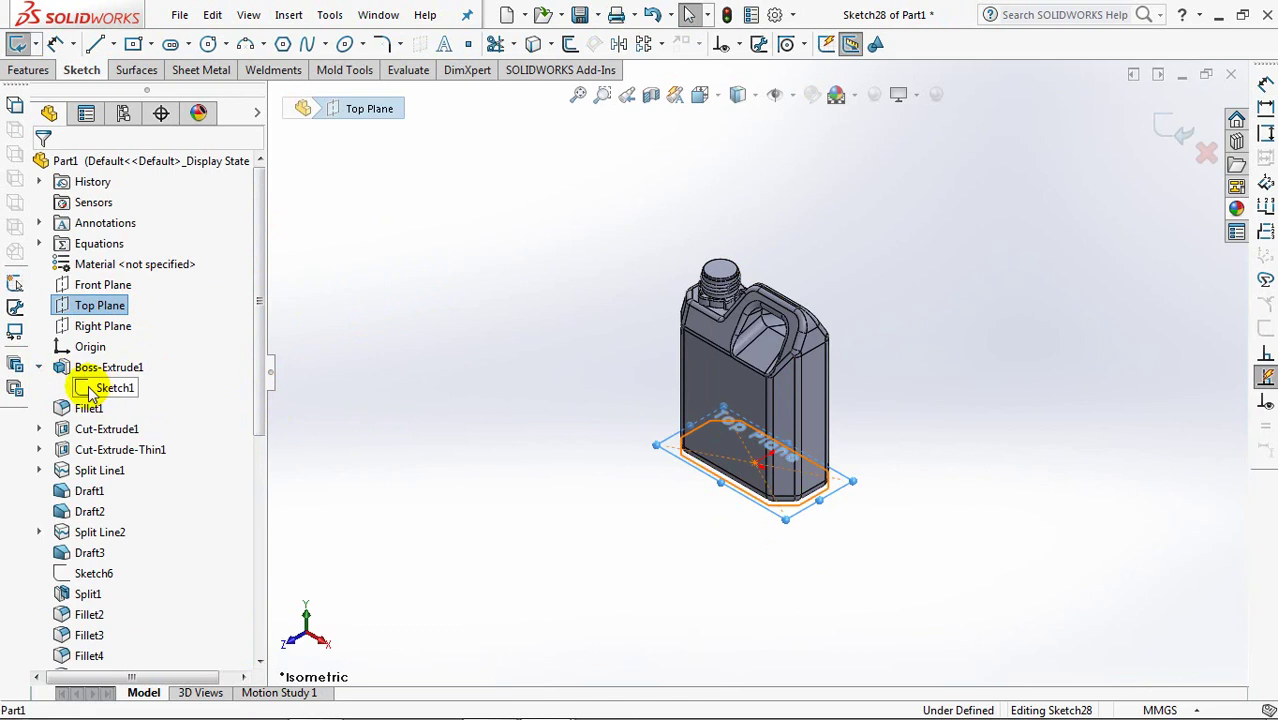
Step: Hide the bottle body and view the sketch plane Normal To for offsetting
{"action": "right_click", "coordinate": [715, 393]}
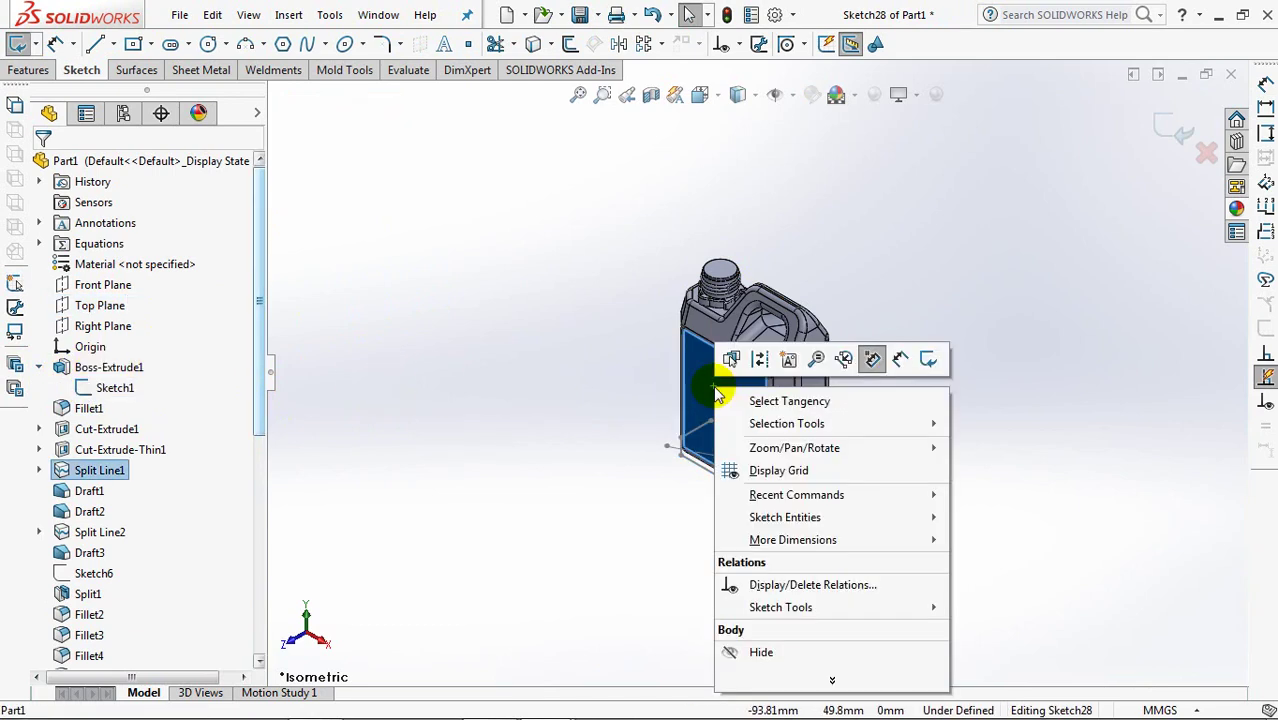
{"action": "left_click", "coordinate": [772, 650]}
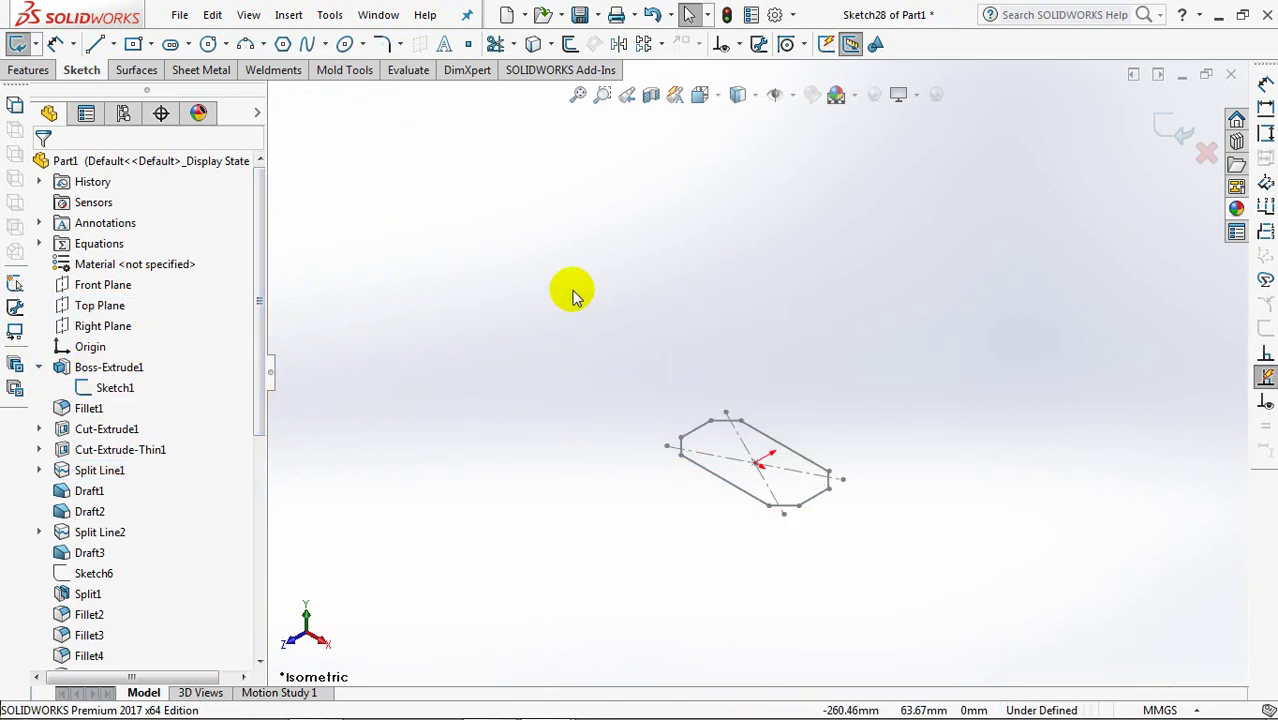
{"action": "key", "text": "ctrl+8"}
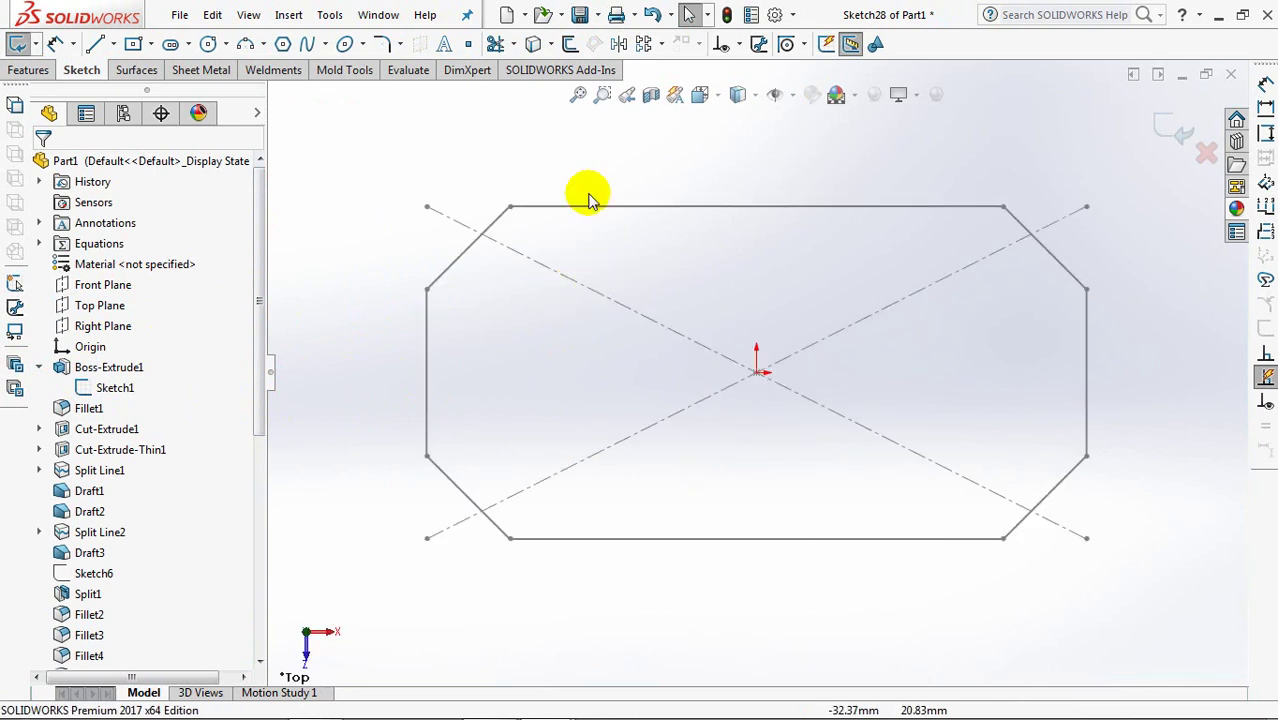
{"action": "left_click", "coordinate": [569, 44]}
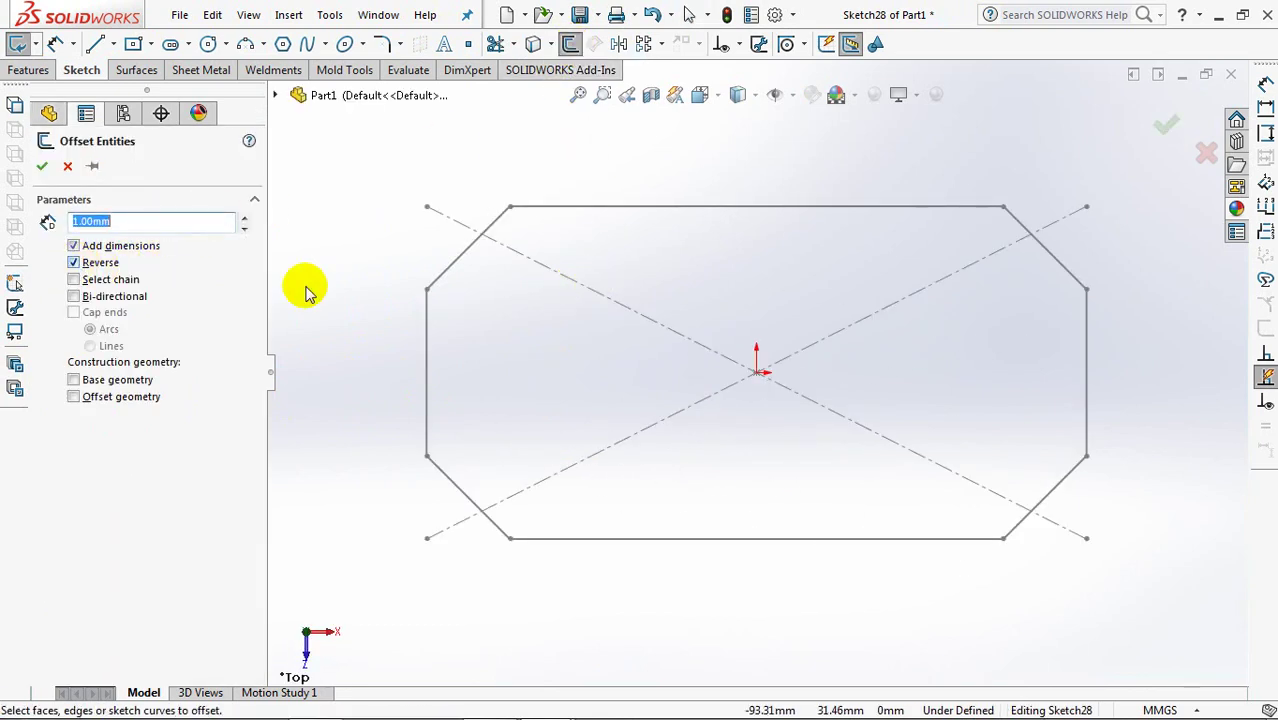
Step: Offset the connected base outline 1 mm inward
{"action": "left_click", "coordinate": [73, 279]}
{"action": "left_click", "coordinate": [630, 211]}
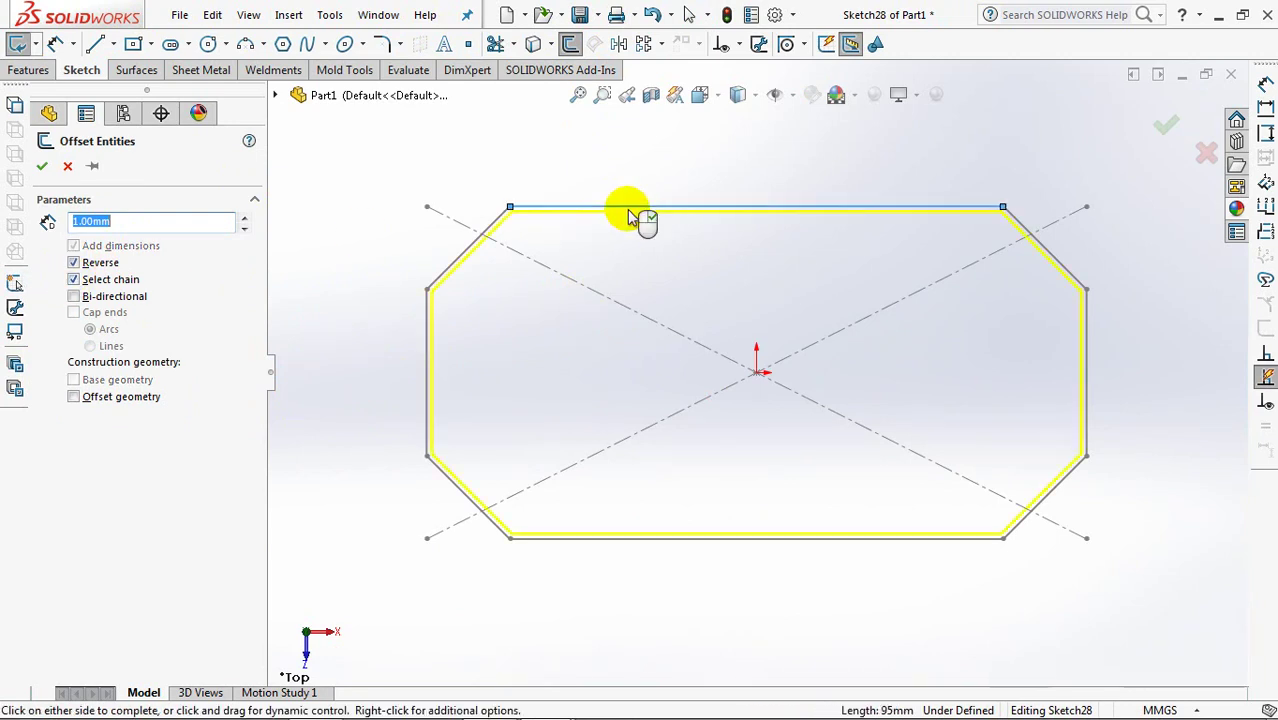
{"action": "left_click", "coordinate": [630, 217]}
{"action": "left_click_drag", "start_coordinate": [712, 584], "coordinate": [599, 177]}
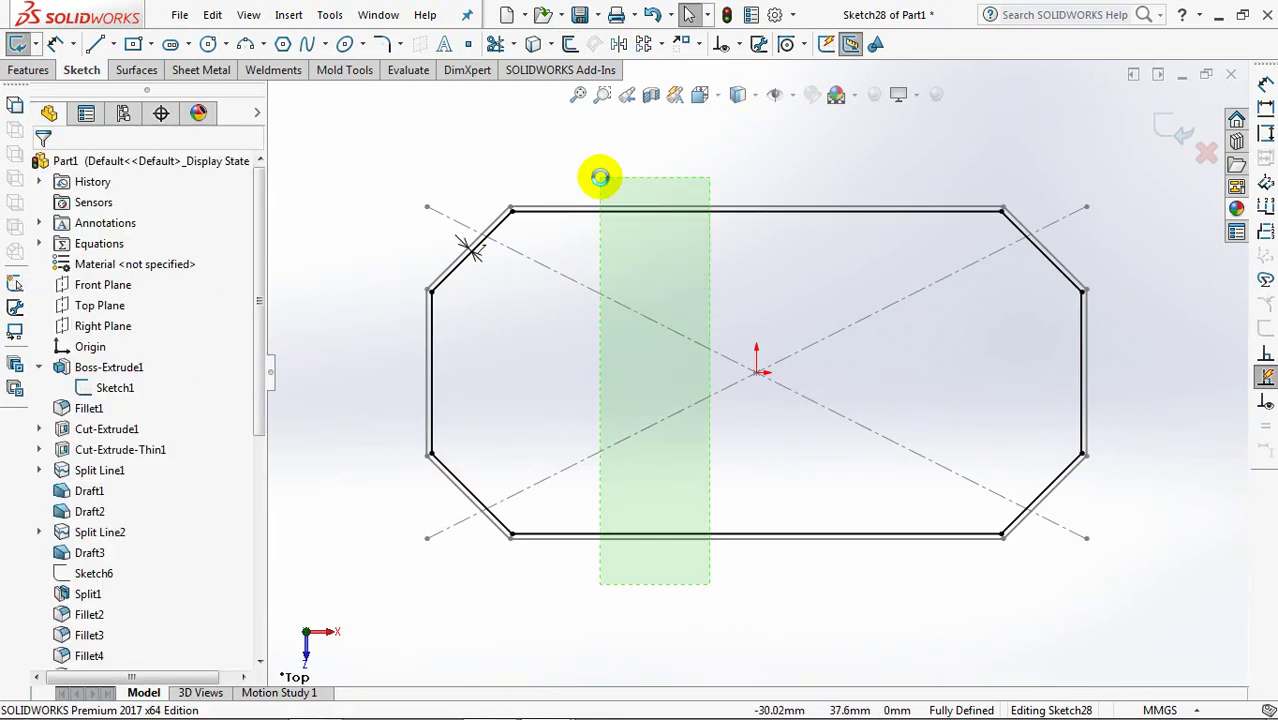
{"action": "left_click", "coordinate": [601, 179]}
Step: Draw a short vertical centreline at the top midpoint and a horizontal centreline through the origin
{"action": "left_click", "coordinate": [114, 44]}
{"action": "left_click", "coordinate": [140, 87]}
{"action": "left_click_drag", "start_coordinate": [756, 207], "coordinate": [756, 228]}
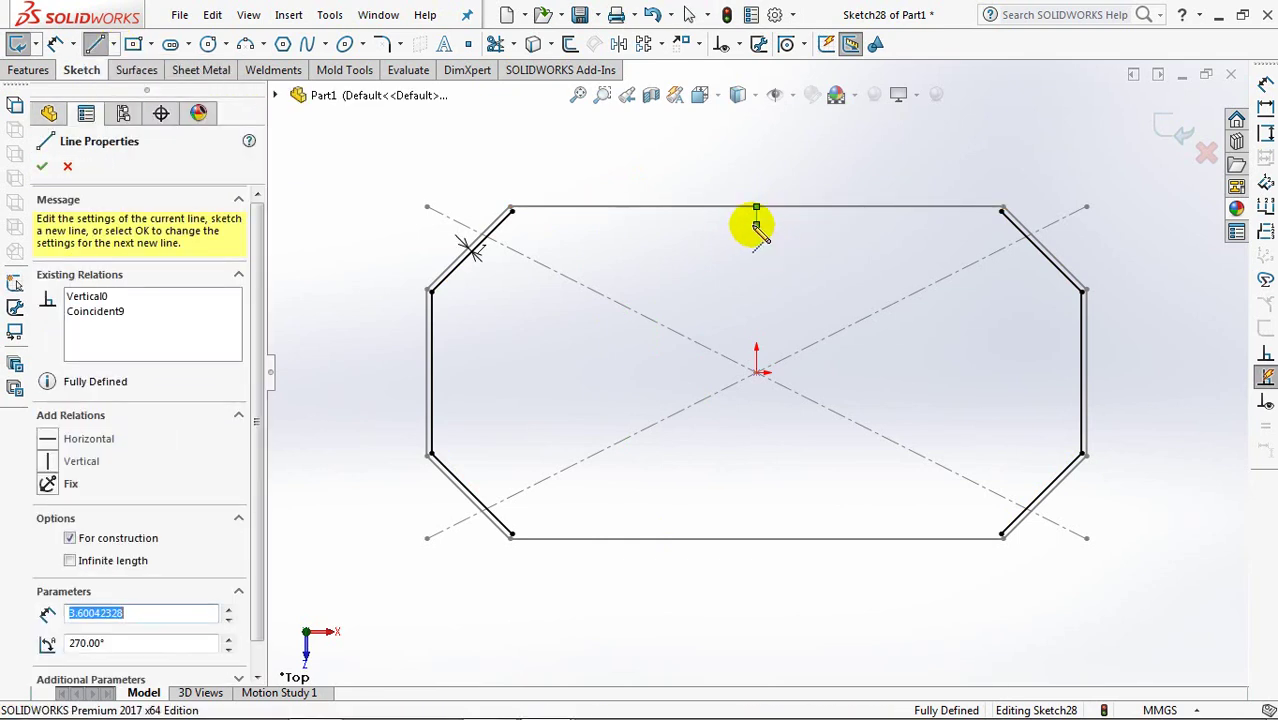
{"action": "right_click", "coordinate": [758, 229]}
{"action": "left_click", "coordinate": [790, 240]}
{"action": "left_click", "coordinate": [114, 44]}
{"action": "left_click", "coordinate": [140, 87]}
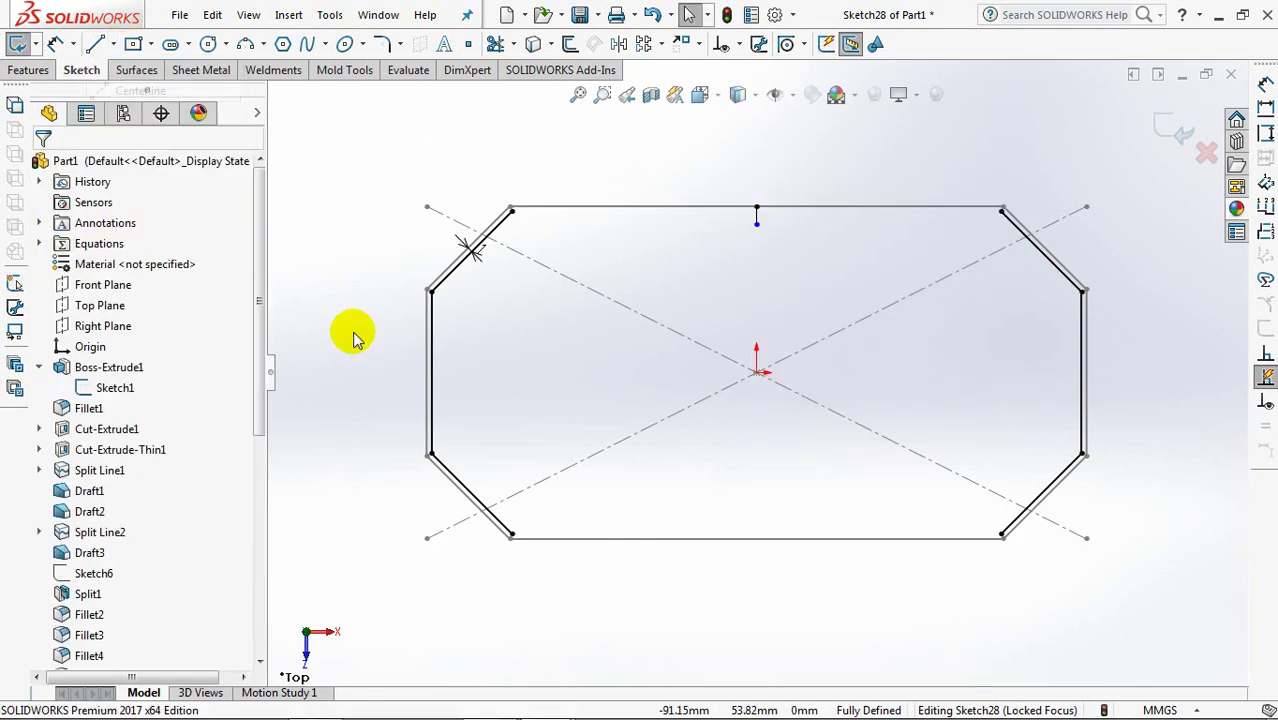
{"action": "left_click", "coordinate": [430, 372]}
{"action": "left_click", "coordinate": [756, 372]}
{"action": "right_click", "coordinate": [758, 374]}
{"action": "key", "text": "Escape"}
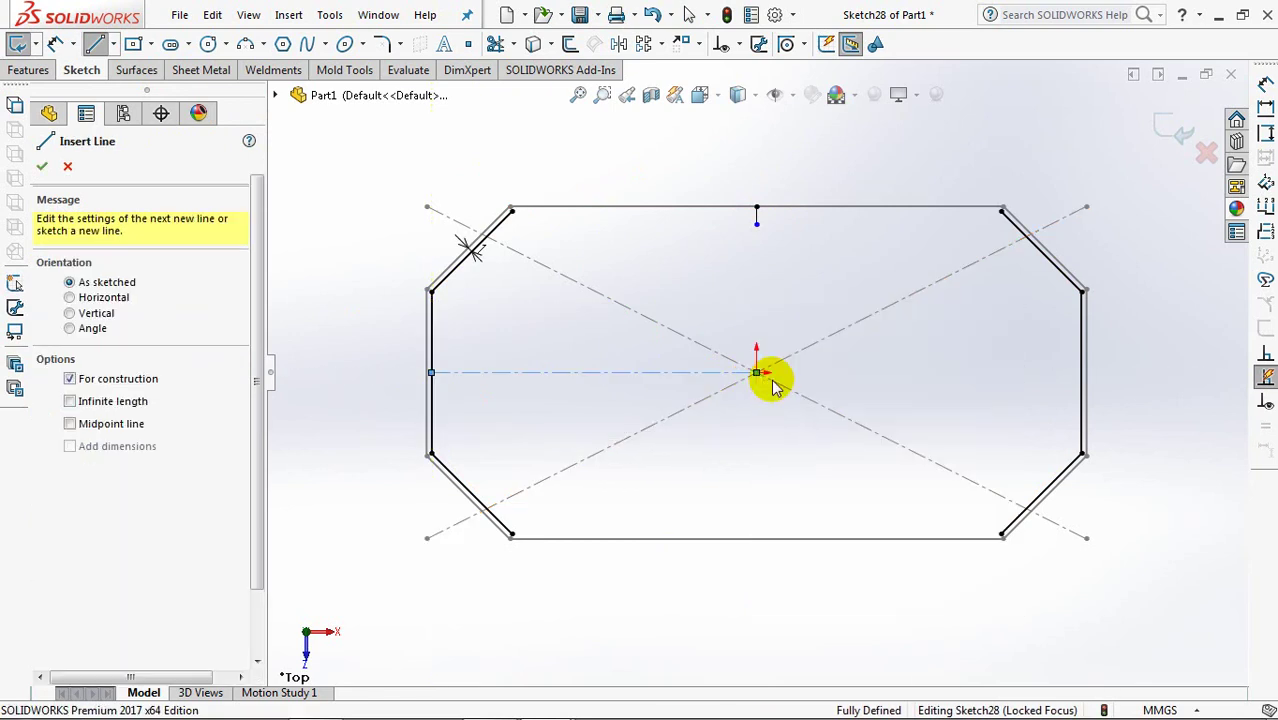
{"action": "left_click", "coordinate": [45, 43]}
Step: Dimension the short centreline's endpoint 0.5 mm below the top line
{"action": "left_click", "coordinate": [758, 224]}
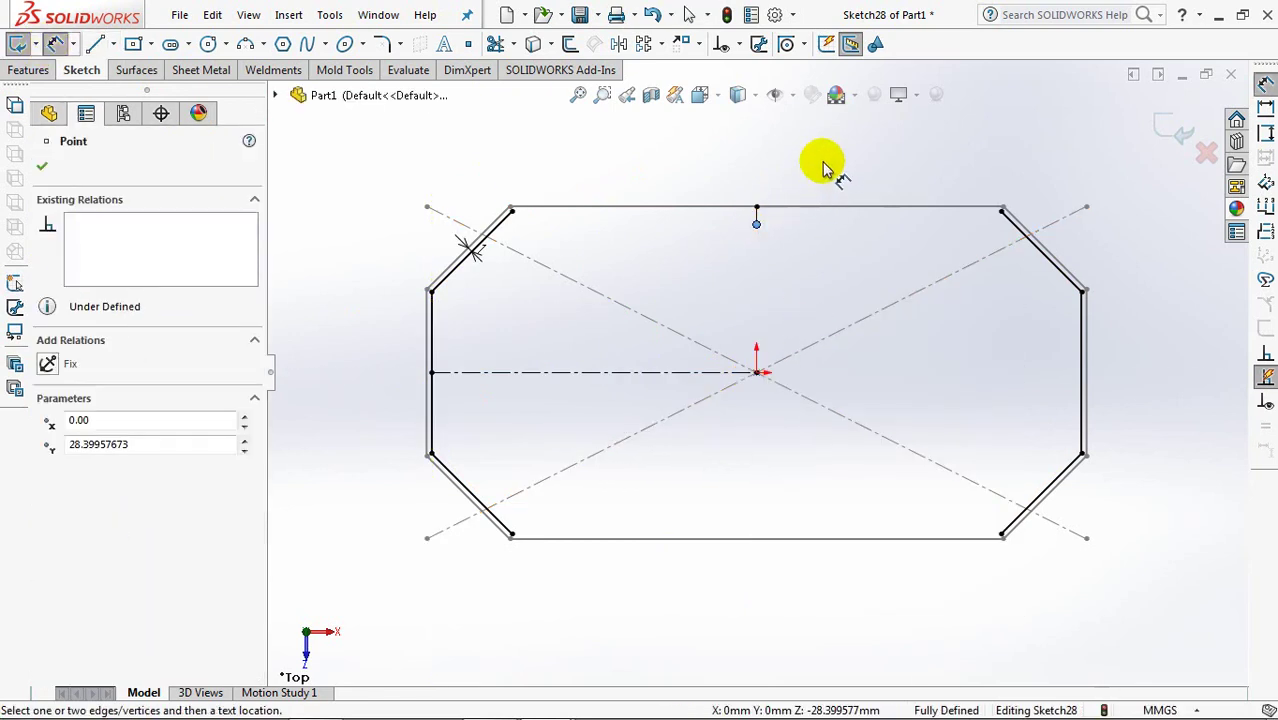
{"action": "left_click", "coordinate": [757, 207]}
{"action": "left_click", "coordinate": [822, 178]}
{"action": "type", "text": "0.5"}
{"action": "left_click", "coordinate": [748, 163]}
{"action": "right_click", "coordinate": [620, 176]}
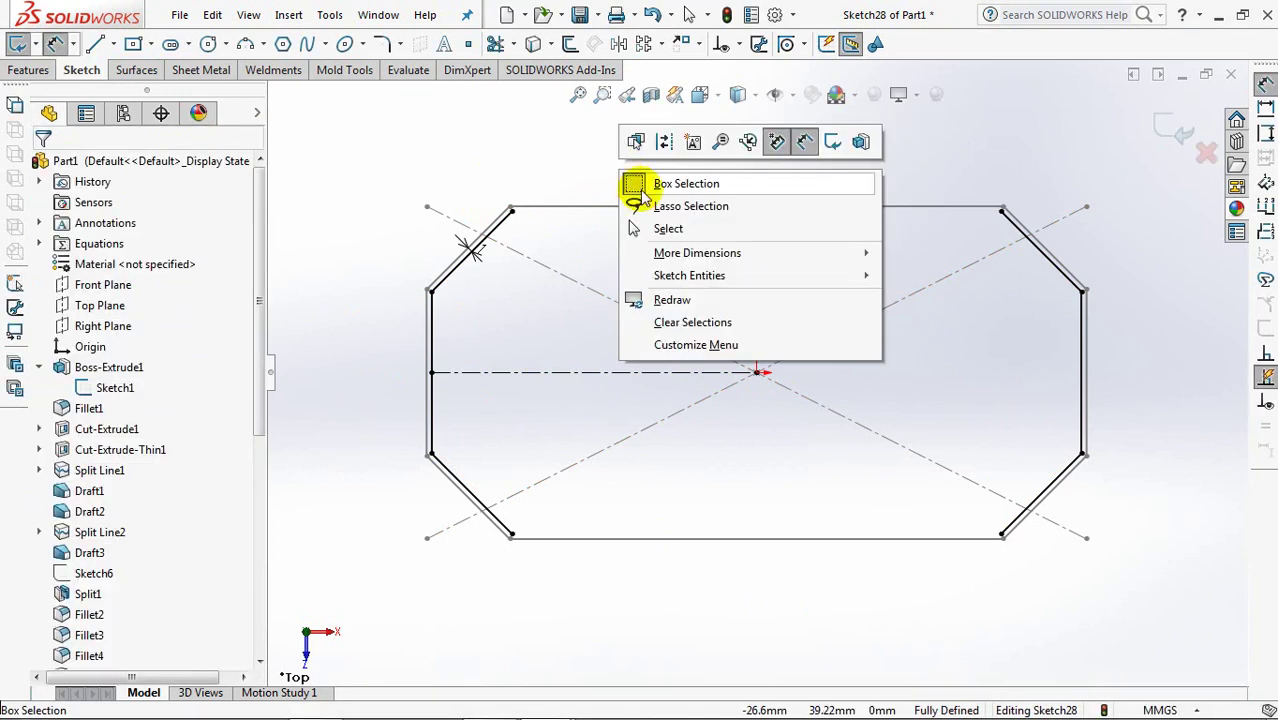
{"action": "left_click", "coordinate": [655, 229]}
Step: Add a Horizontal relation between the two top inner corner points
{"action": "left_click", "coordinate": [508, 216]}
{"action": "left_click", "coordinate": [1009, 219]}
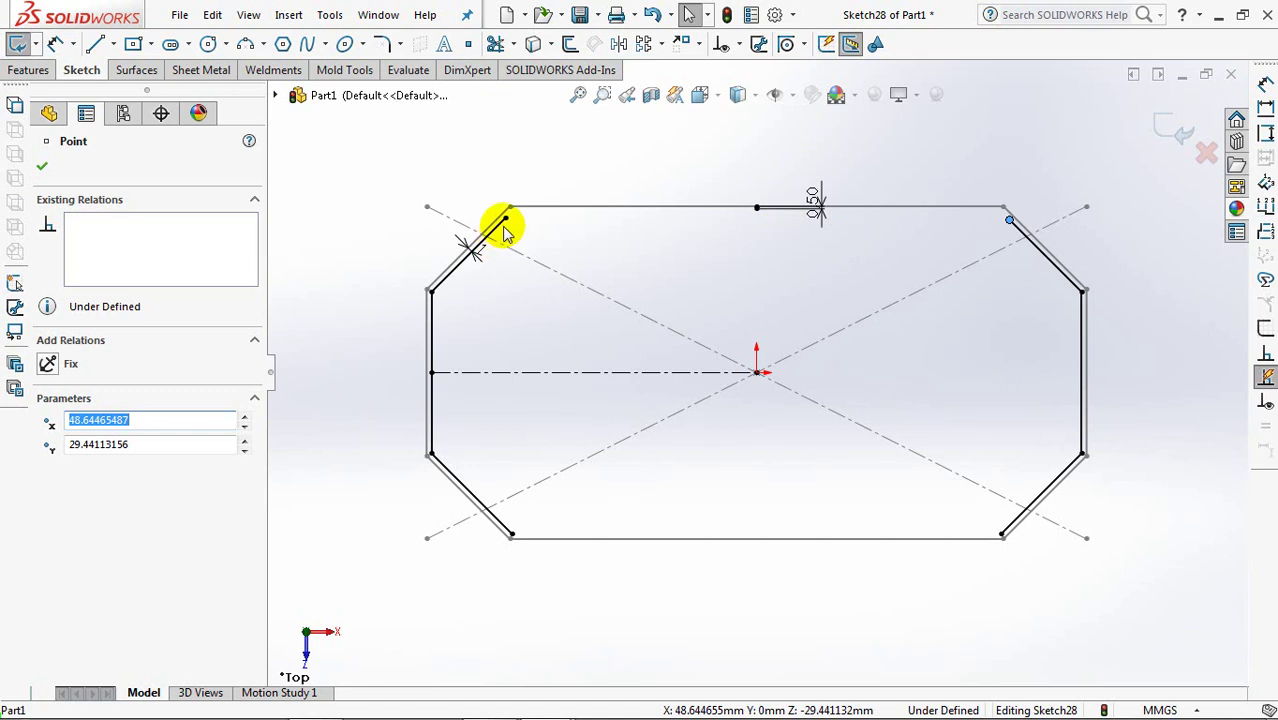
{"action": "left_click", "coordinate": [508, 217], "text": "ctrl"}
{"action": "left_click", "coordinate": [48, 466]}
{"action": "left_click", "coordinate": [42, 164]}
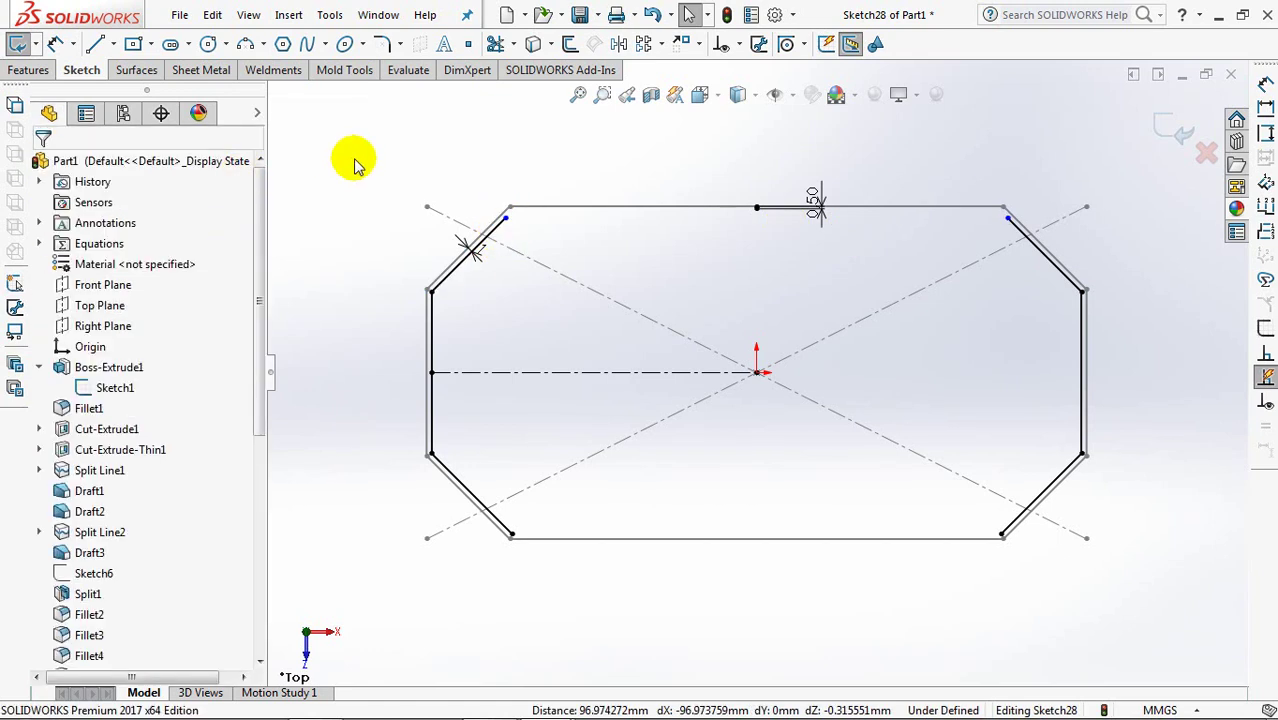
Step: Dimension the top-left inner point 2 mm below the top line
{"action": "left_click", "coordinate": [55, 43]}
{"action": "left_click", "coordinate": [510, 208]}
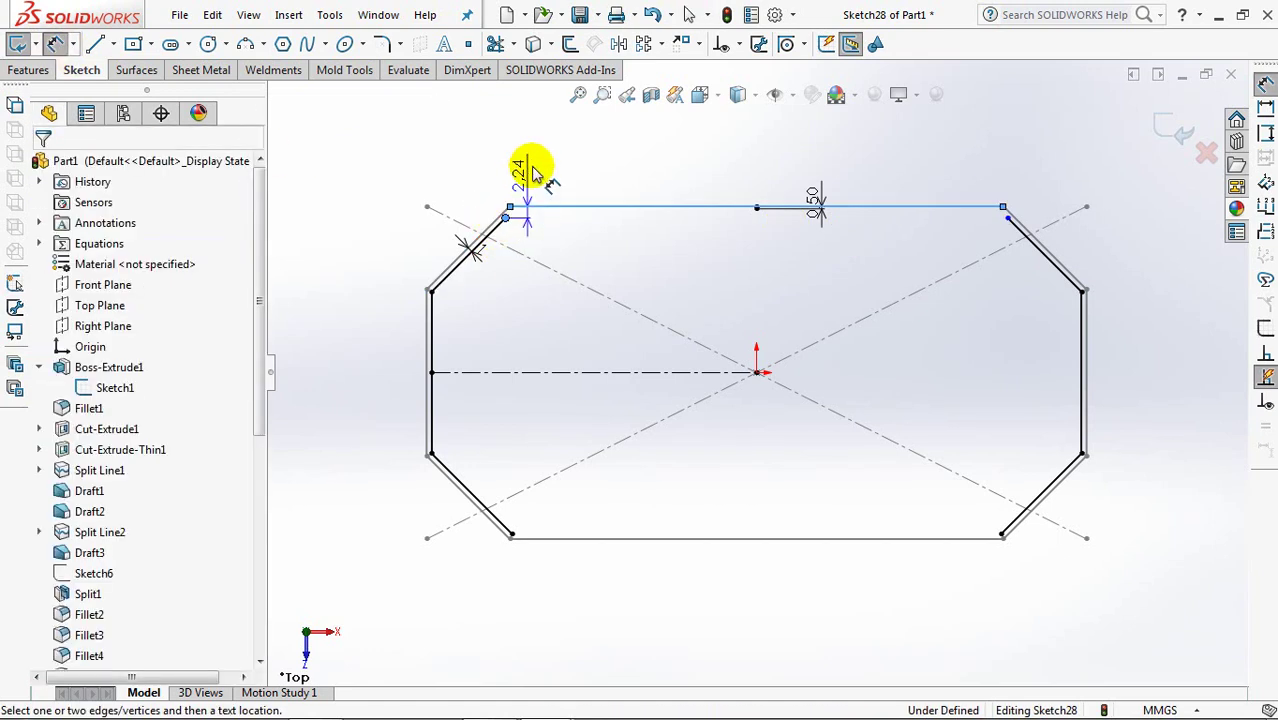
{"action": "left_click", "coordinate": [531, 173]}
{"action": "type", "text": "2"}
{"action": "key", "text": "Return"}
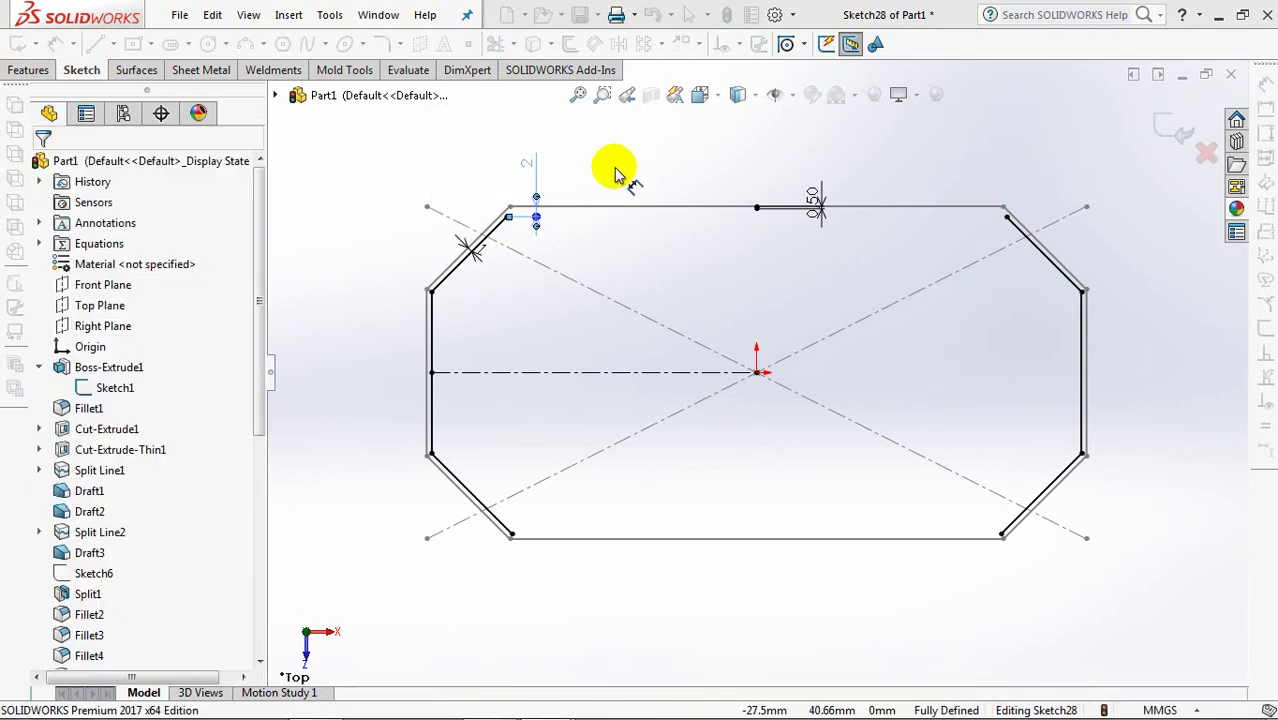
Step: Draw a 3 Point Arc between the two top inner points
{"action": "right_click", "coordinate": [614, 171]}
{"action": "left_click", "coordinate": [648, 225]}
{"action": "left_click", "coordinate": [245, 43]}
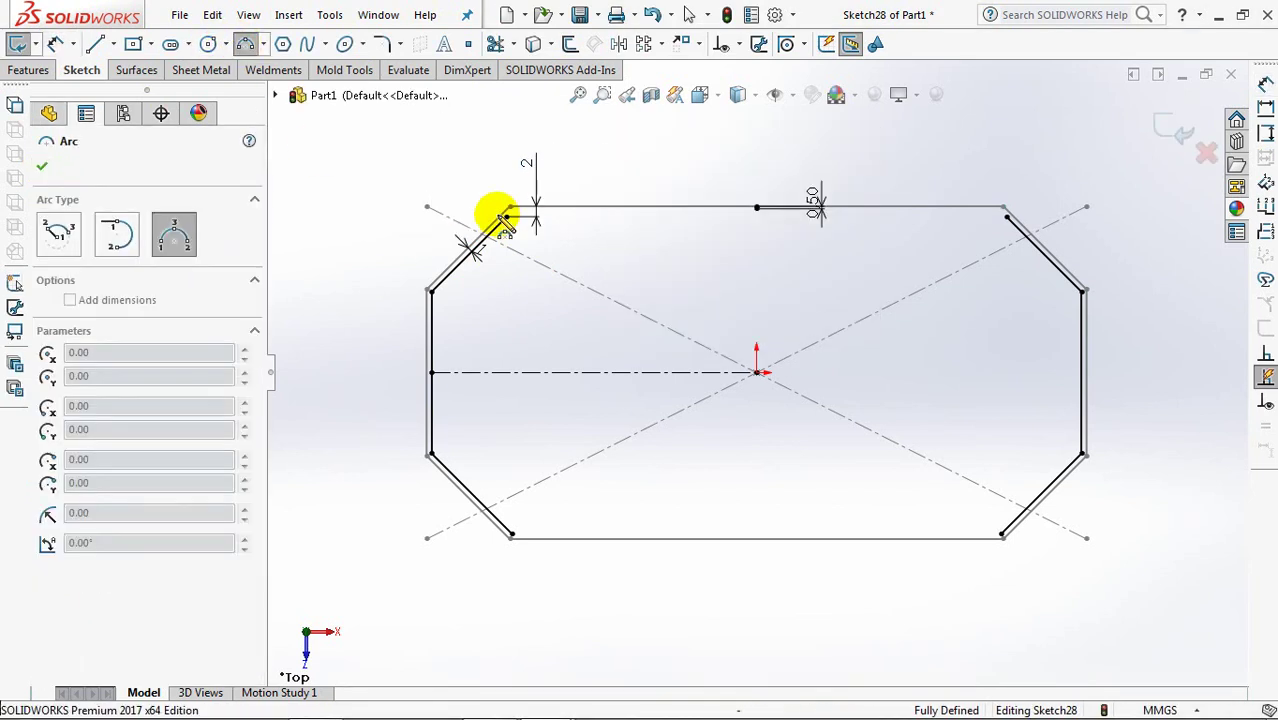
{"action": "left_click", "coordinate": [508, 210]}
{"action": "left_click", "coordinate": [1006, 210]}
{"action": "left_click", "coordinate": [866, 222]}
{"action": "right_click", "coordinate": [866, 222]}
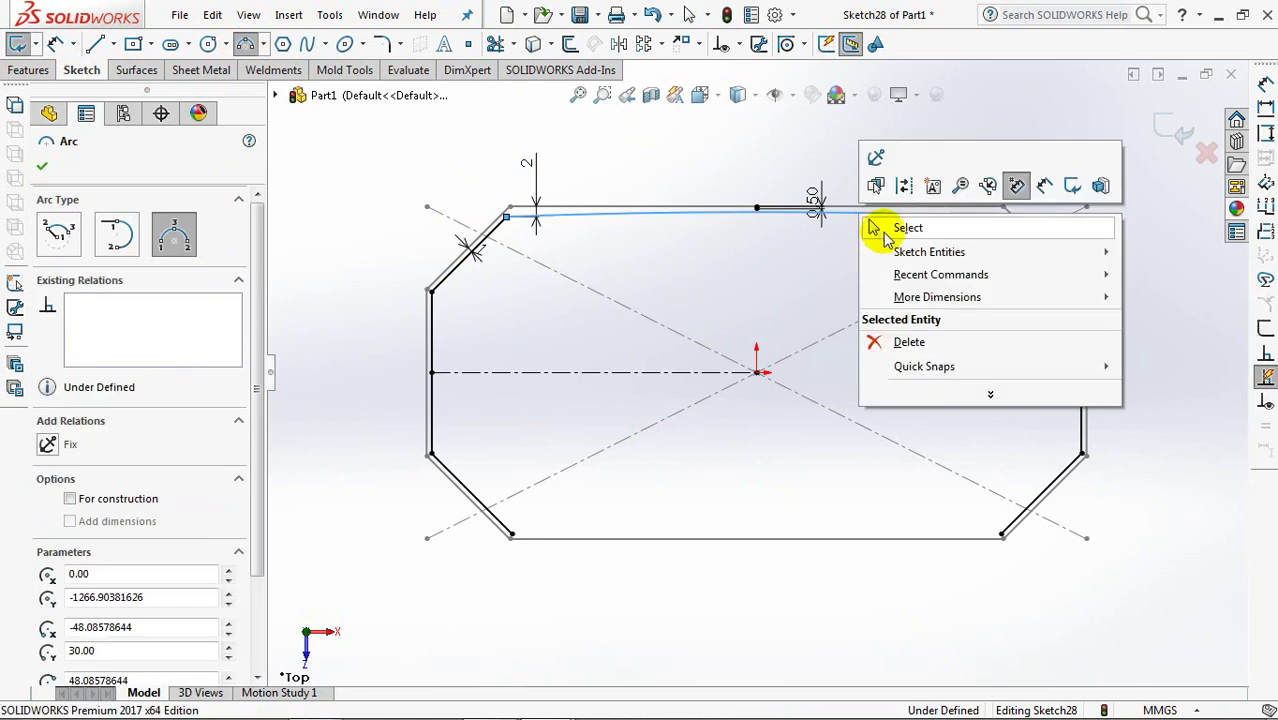
{"action": "left_click", "coordinate": [879, 229]}
Step: Make the top arc coincident with the middle sketch point below the top line
{"action": "left_click", "coordinate": [602, 94]}
{"action": "left_click_drag", "start_coordinate": [730, 196], "coordinate": [797, 247]}
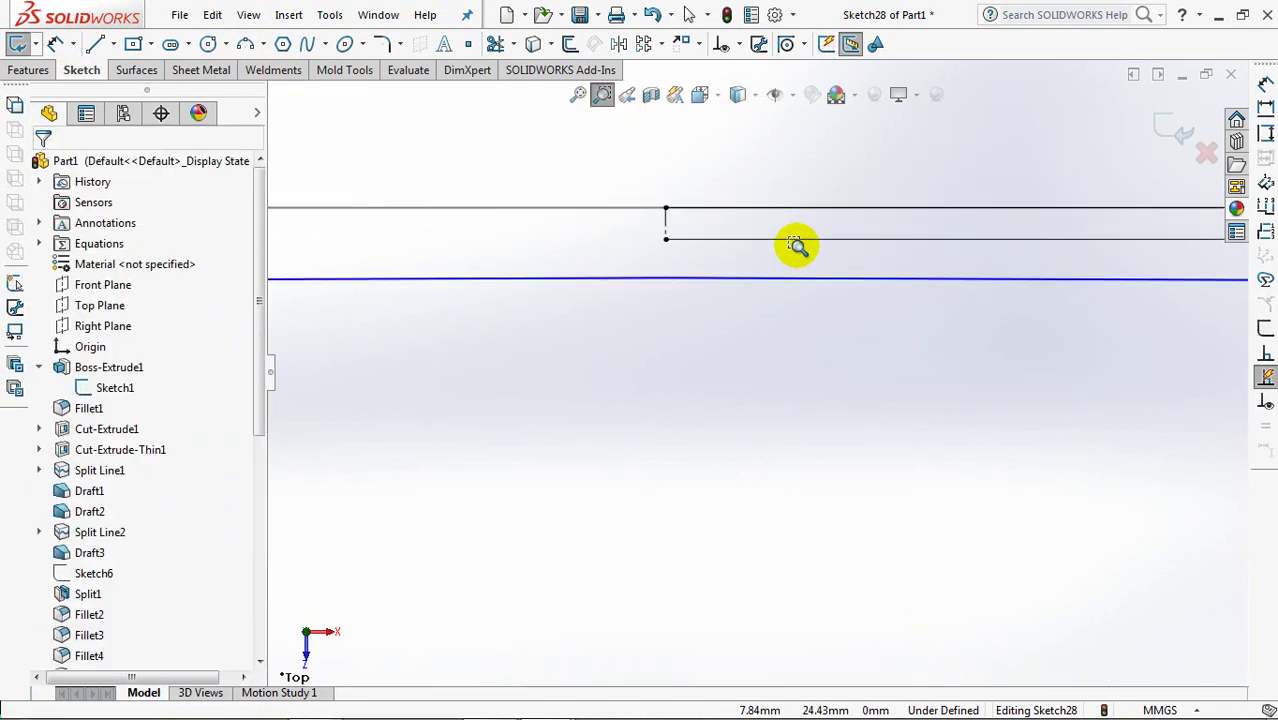
{"action": "left_click", "coordinate": [610, 98]}
{"action": "left_click", "coordinate": [676, 277]}
{"action": "left_click", "coordinate": [666, 240]}
{"action": "left_click", "coordinate": [700, 278], "text": "ctrl"}
{"action": "left_click", "coordinate": [47, 513]}
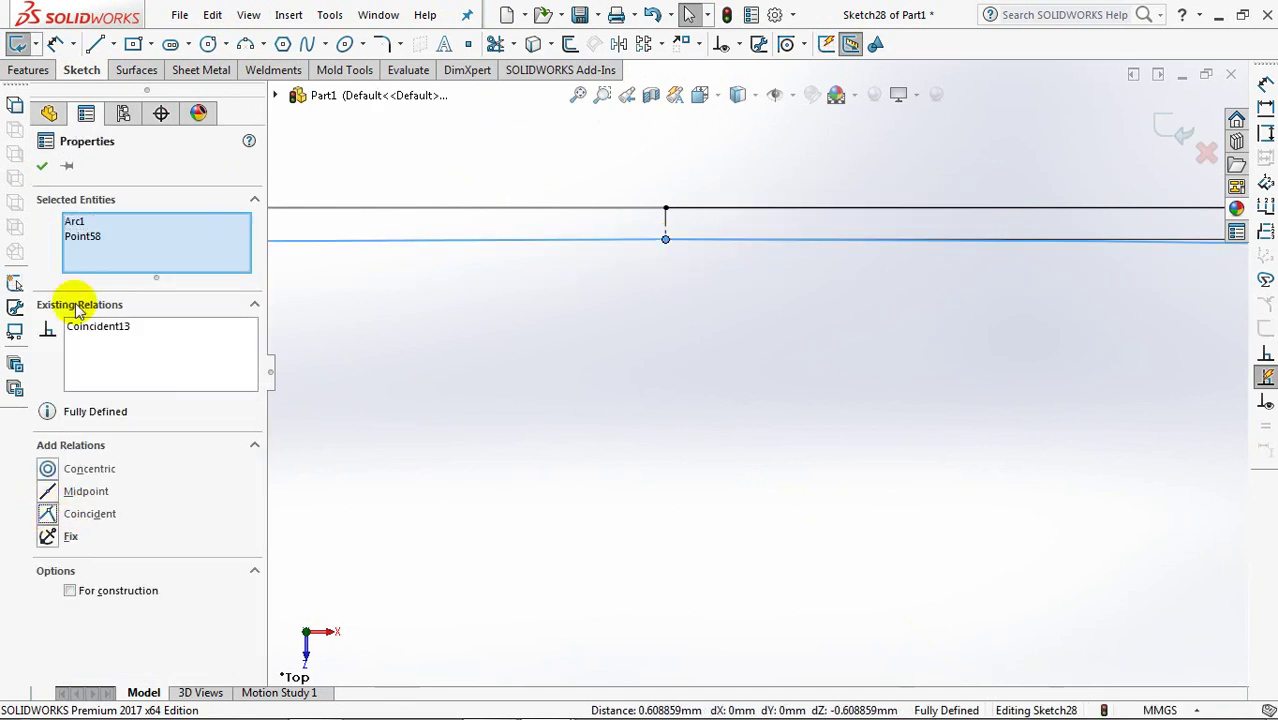
{"action": "left_click", "coordinate": [42, 172]}
{"action": "scroll", "coordinate": [562, 448], "scroll_direction": "up", "scroll_amount": 2}
{"action": "scroll", "coordinate": [570, 594], "scroll_direction": "up", "scroll_amount": 5}
{"action": "scroll", "coordinate": [621, 448], "scroll_direction": "up", "scroll_amount": 2}
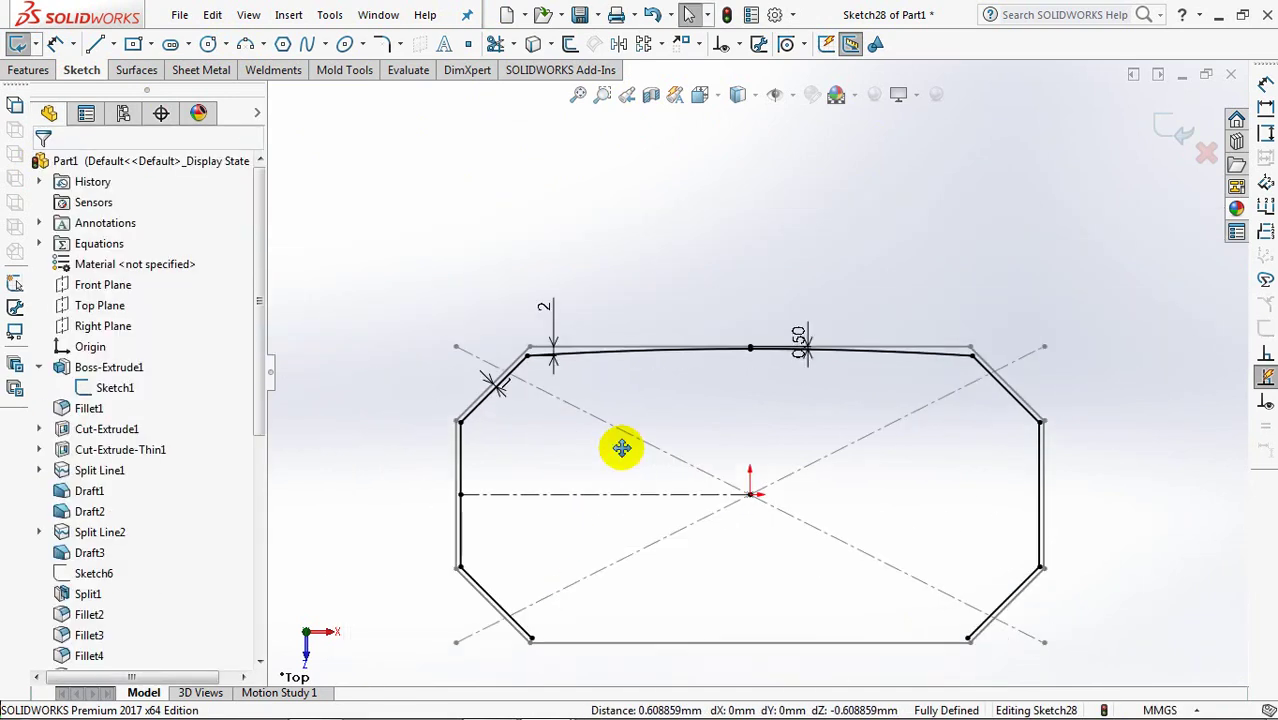
Step: Mirror the top arc about the horizontal centreline and trim the leftover corners
{"action": "left_click", "coordinate": [619, 43]}
{"action": "left_click", "coordinate": [614, 238]}
{"action": "left_click", "coordinate": [590, 375]}
{"action": "right_click", "coordinate": [590, 384]}
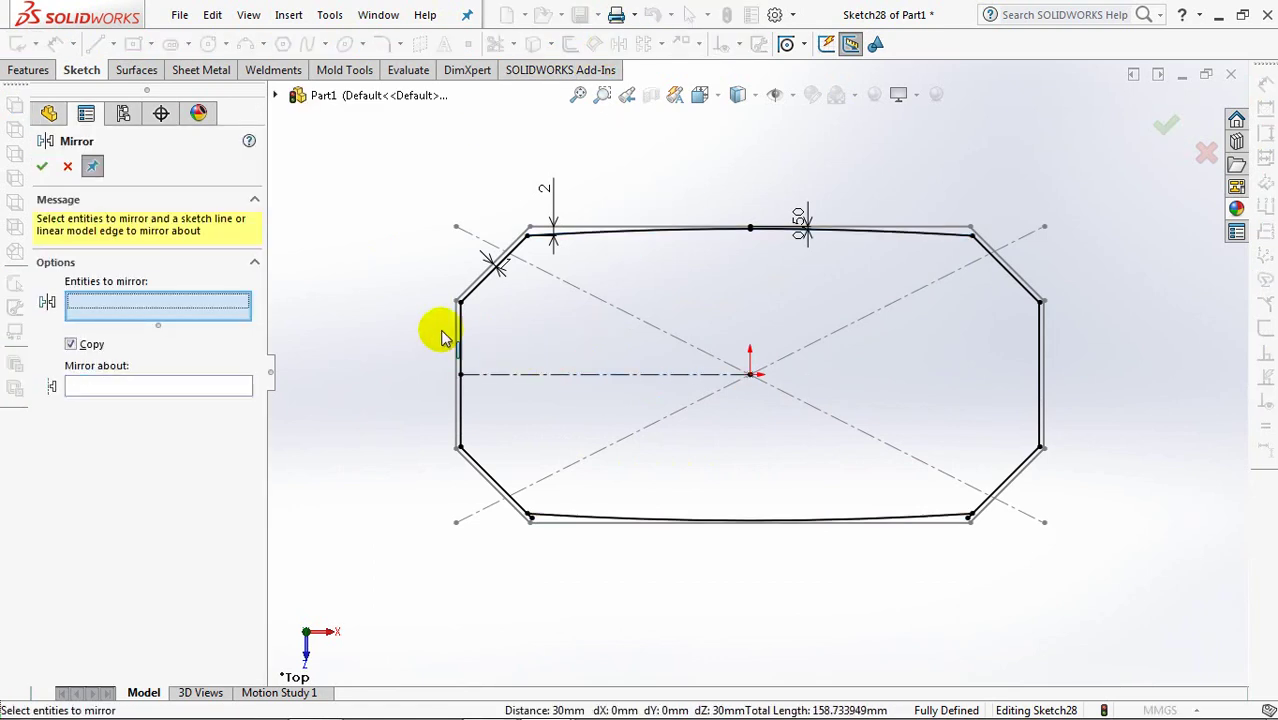
{"action": "left_click", "coordinate": [42, 166]}
{"action": "left_click", "coordinate": [495, 43]}
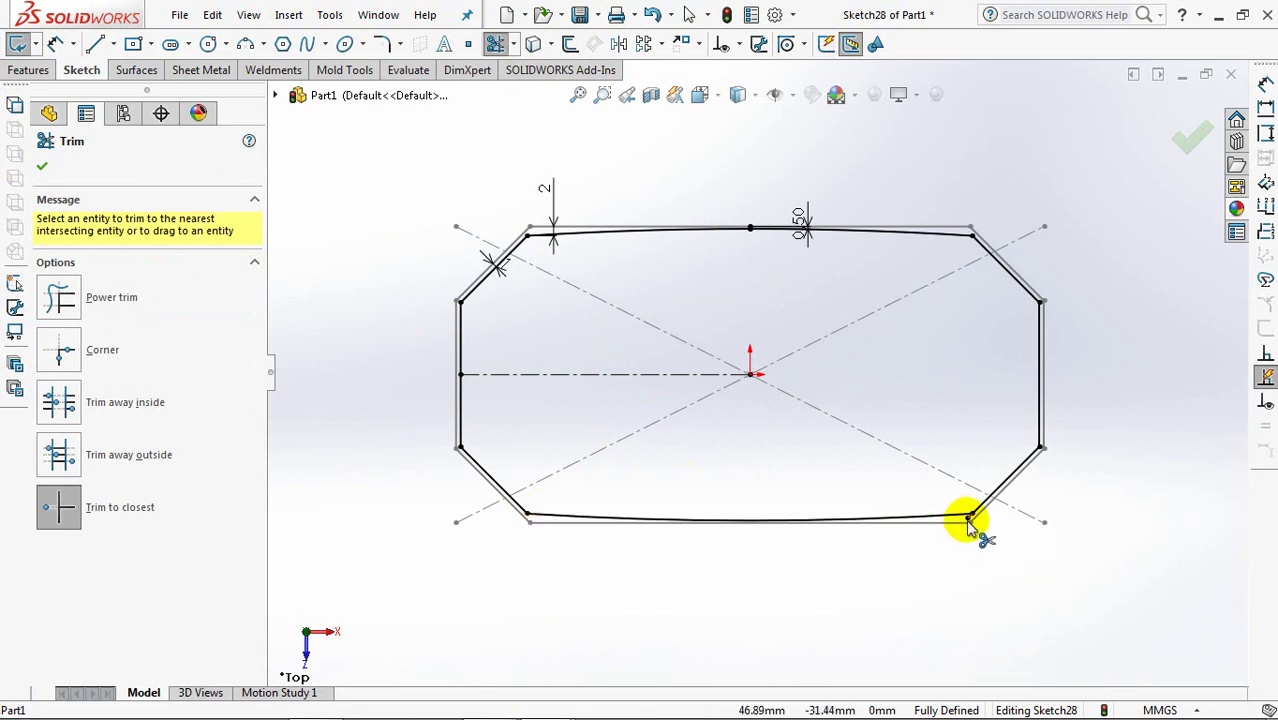
{"action": "left_click", "coordinate": [1190, 140]}
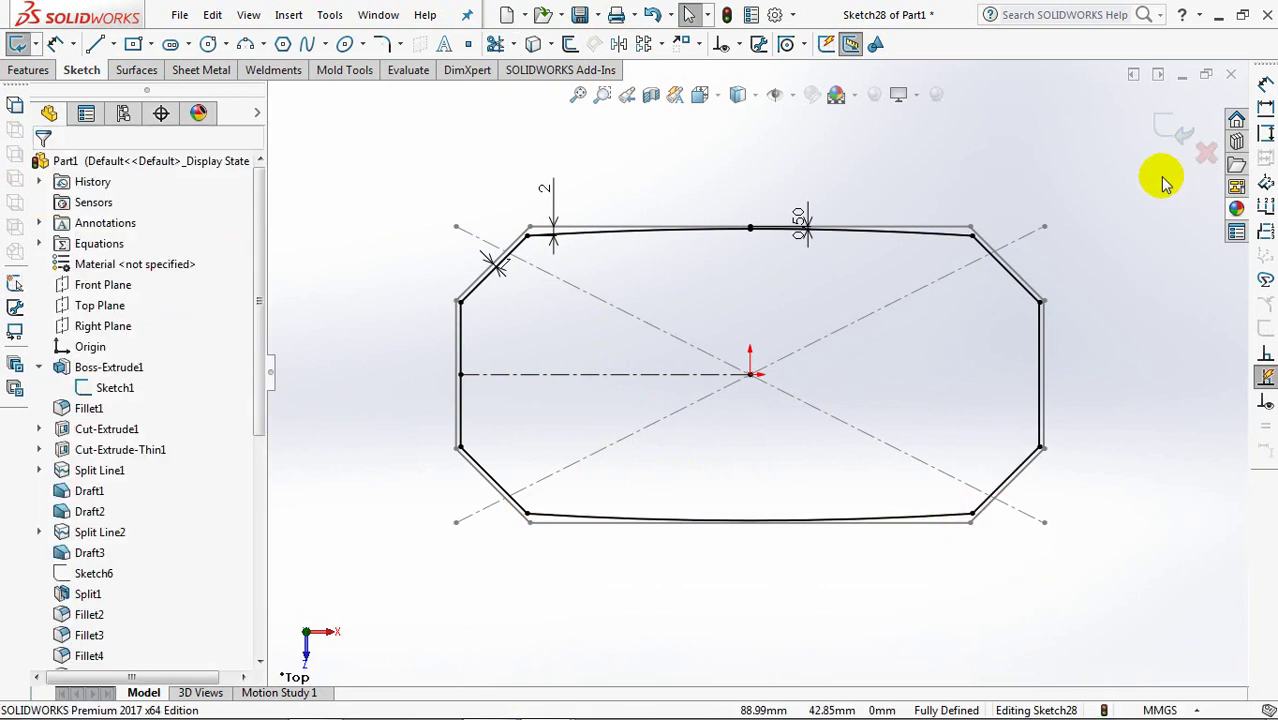
Step: Exit Sketch28 and switch to the isometric view
{"action": "left_click", "coordinate": [1172, 128]}
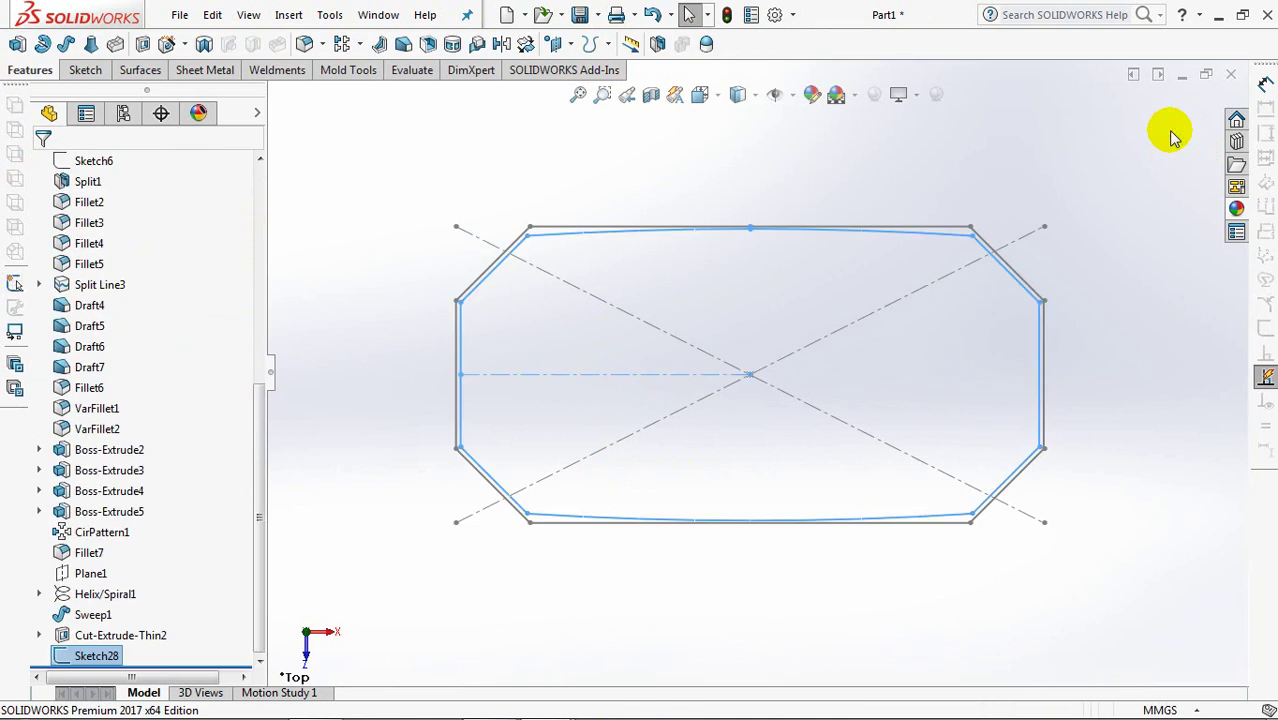
{"action": "left_click", "coordinate": [1135, 220]}
{"action": "key", "text": "f"}
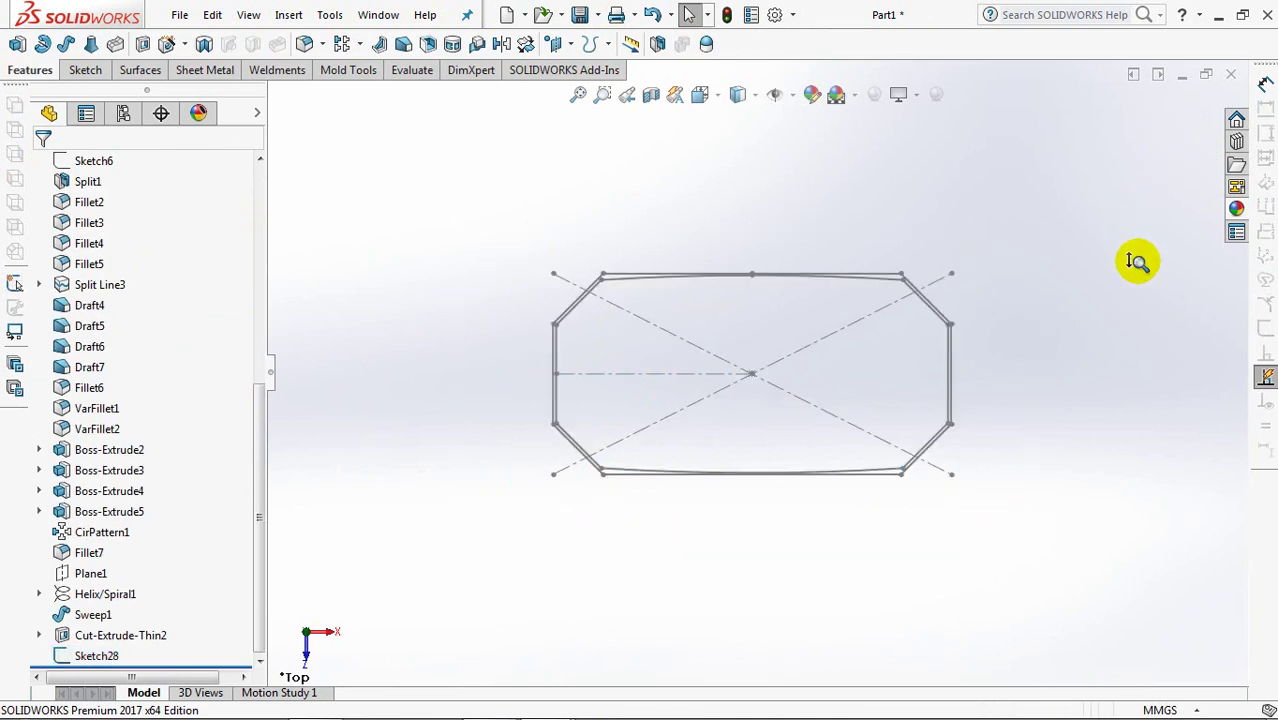
{"action": "key", "text": "ctrl+7"}
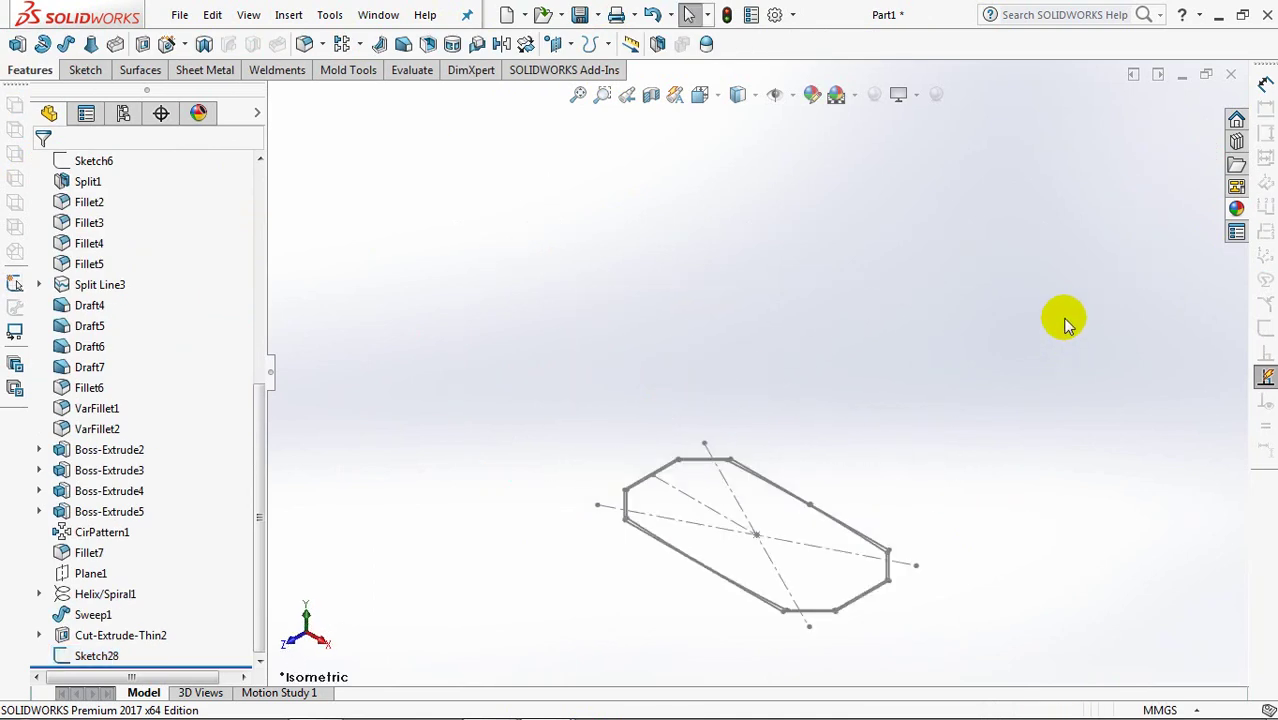
Step: Show the Cut-Extrude-Thin2 body, hide Sketch1, and begin an extruded cut from Sketch28
{"action": "left_click", "coordinate": [120, 640]}
{"action": "left_click", "coordinate": [128, 592]}
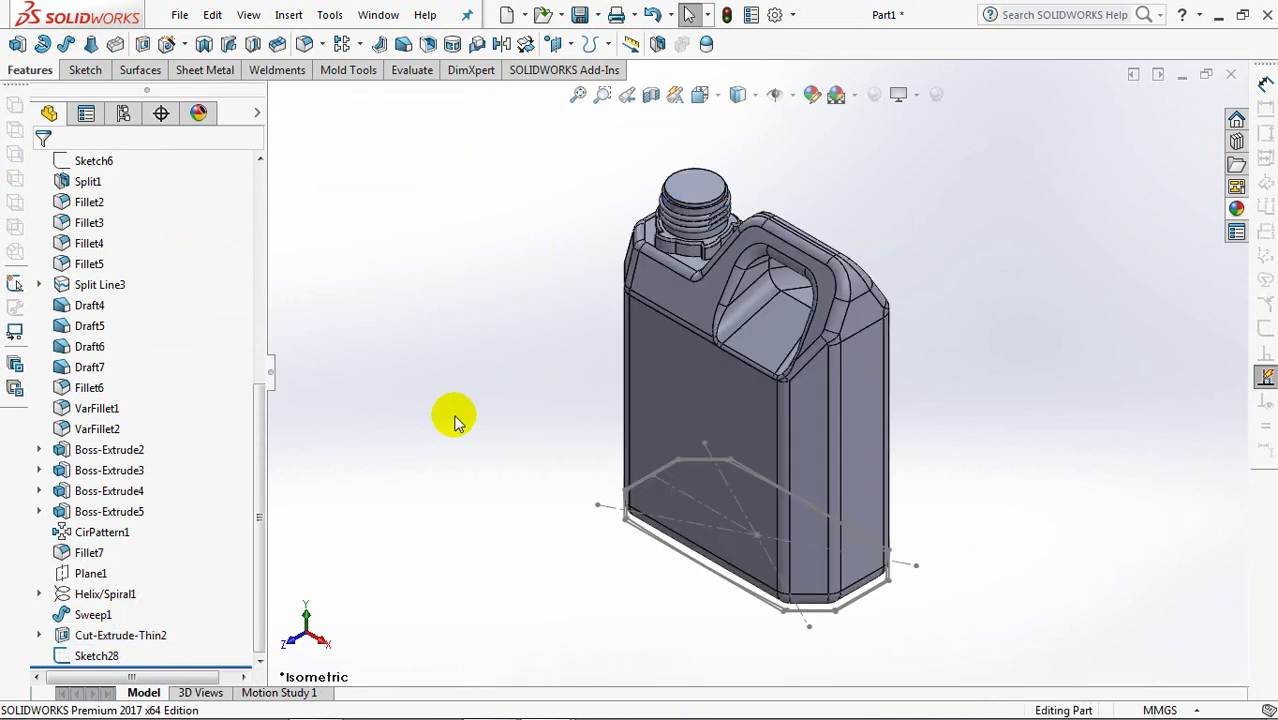
{"action": "left_click_drag", "start_coordinate": [257, 442], "coordinate": [253, 297]}
{"action": "left_click", "coordinate": [114, 387]}
{"action": "left_click", "coordinate": [106, 348]}
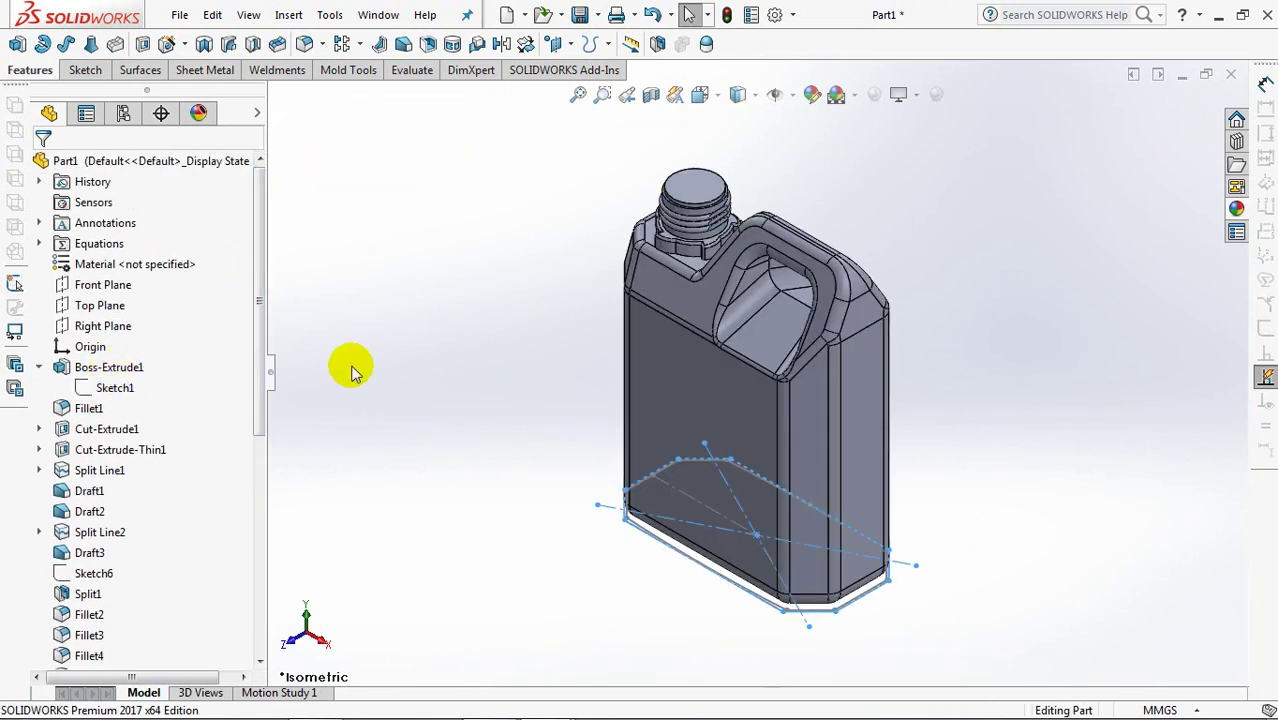
{"action": "left_click_drag", "start_coordinate": [257, 380], "coordinate": [274, 640]}
{"action": "left_click", "coordinate": [96, 655]}
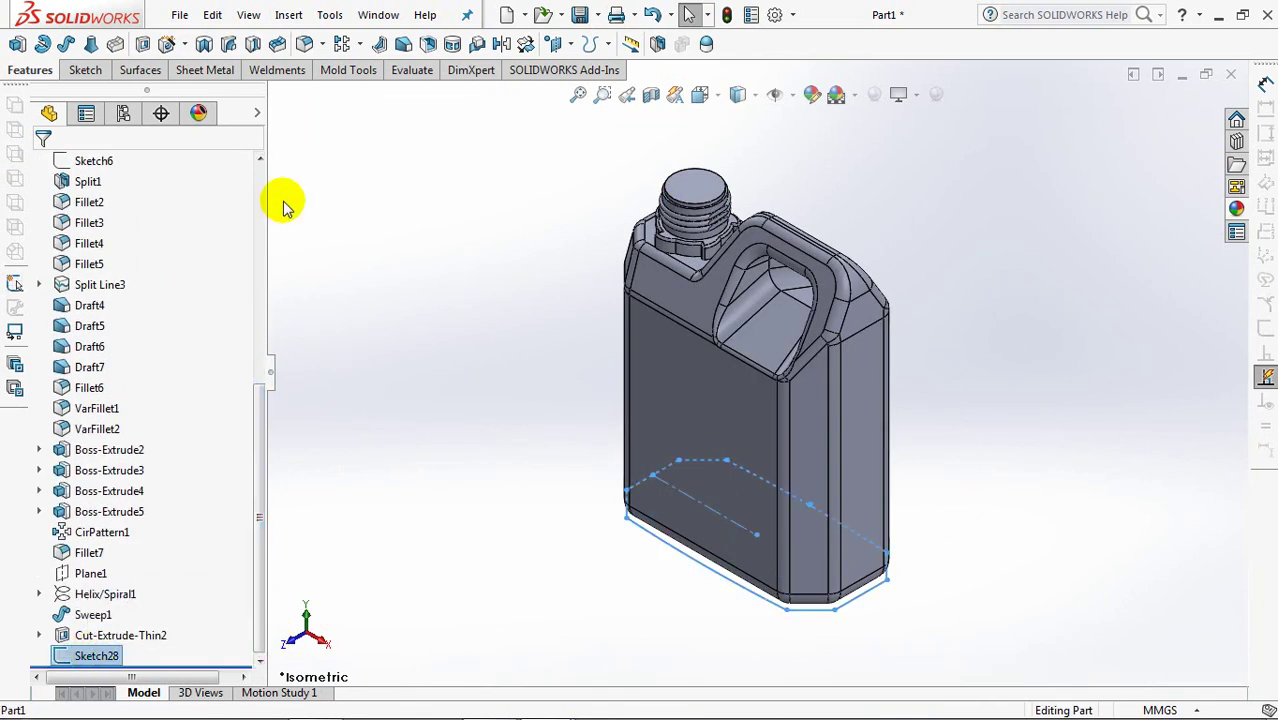
{"action": "left_click", "coordinate": [144, 43]}
Step: Set the cut to start at a 15 mm offset, run 100 mm blind with flipped side
{"action": "left_click", "coordinate": [114, 224]}
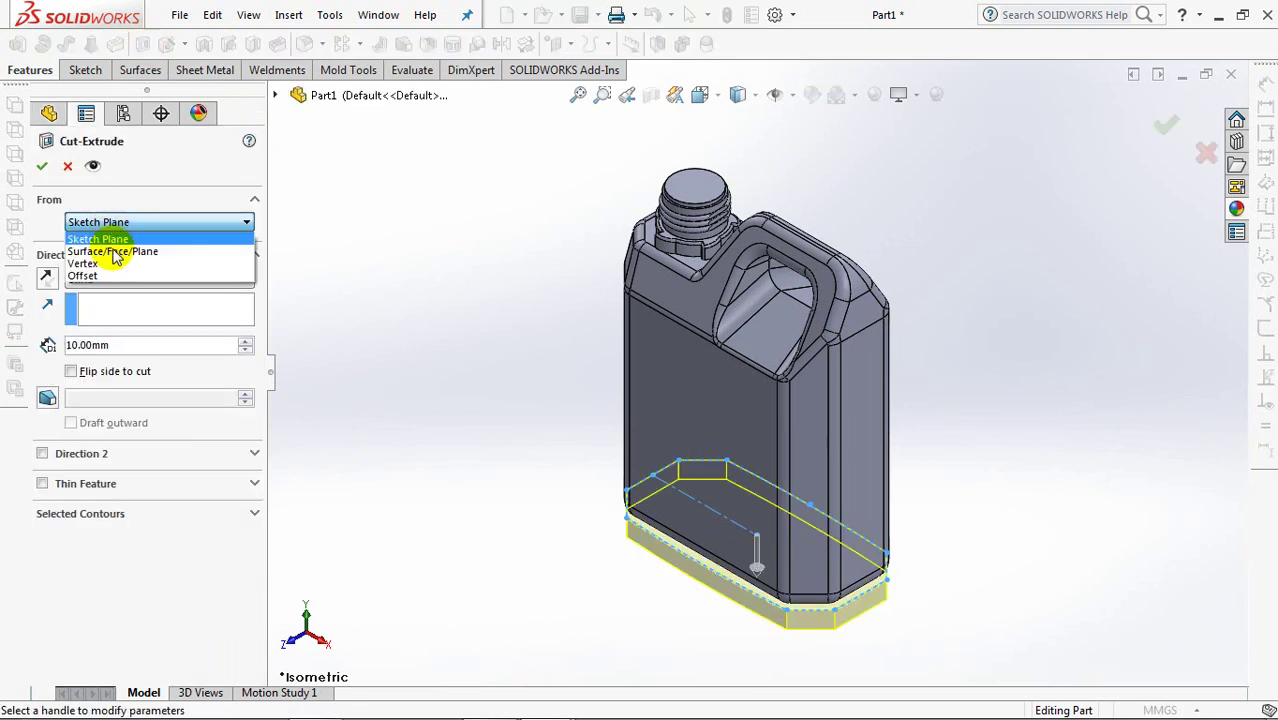
{"action": "left_click", "coordinate": [118, 270]}
{"action": "type", "text": "15"}
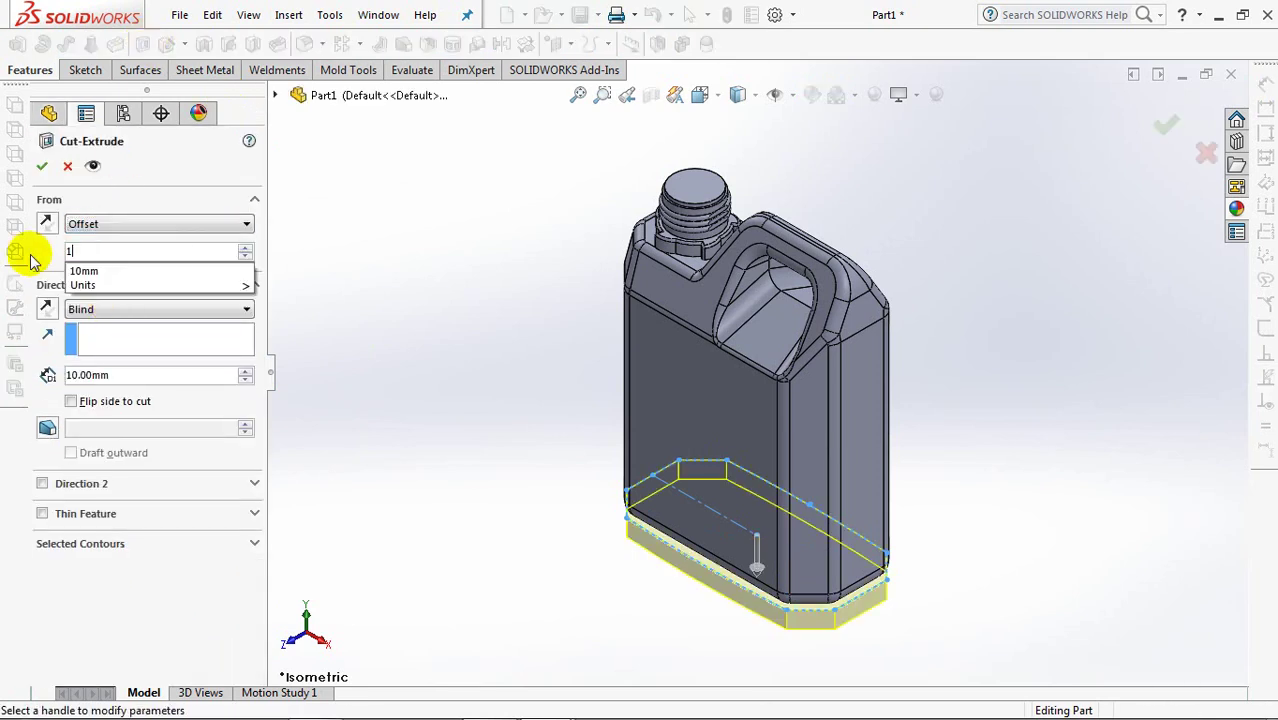
{"action": "key", "text": "Return"}
{"action": "left_click", "coordinate": [46, 225]}
{"action": "left_click", "coordinate": [46, 225]}
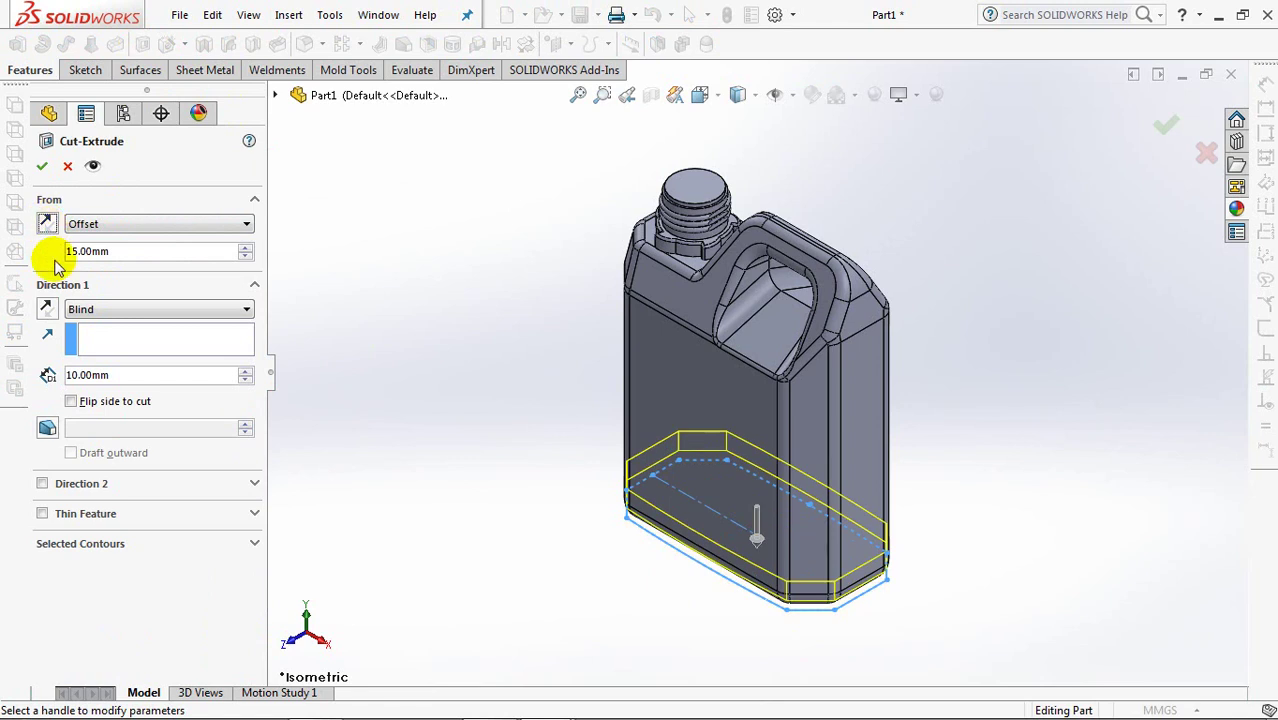
{"action": "left_click", "coordinate": [46, 310]}
{"action": "type", "text": "100"}
{"action": "key", "text": "Return"}
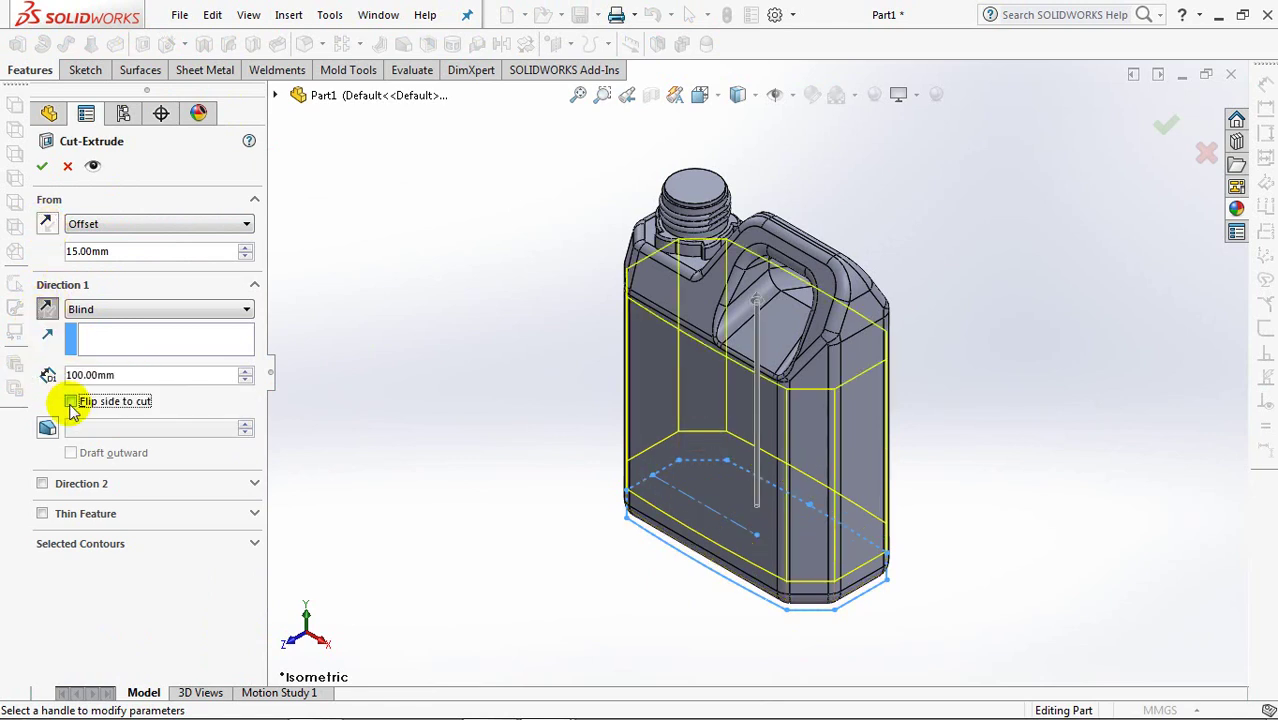
{"action": "left_click", "coordinate": [41, 168]}
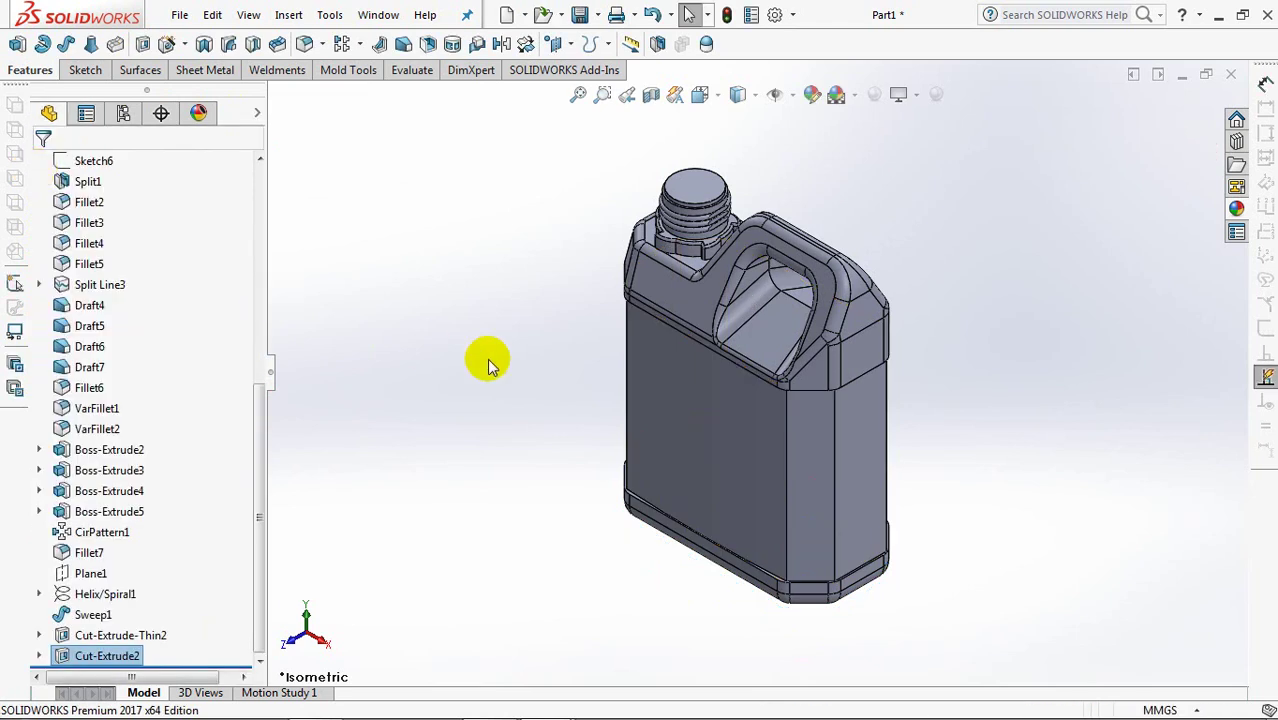
Step: Fillet the connected loop of eight vertical edges with a 7.5 mm radius
{"action": "left_click", "coordinate": [305, 44]}
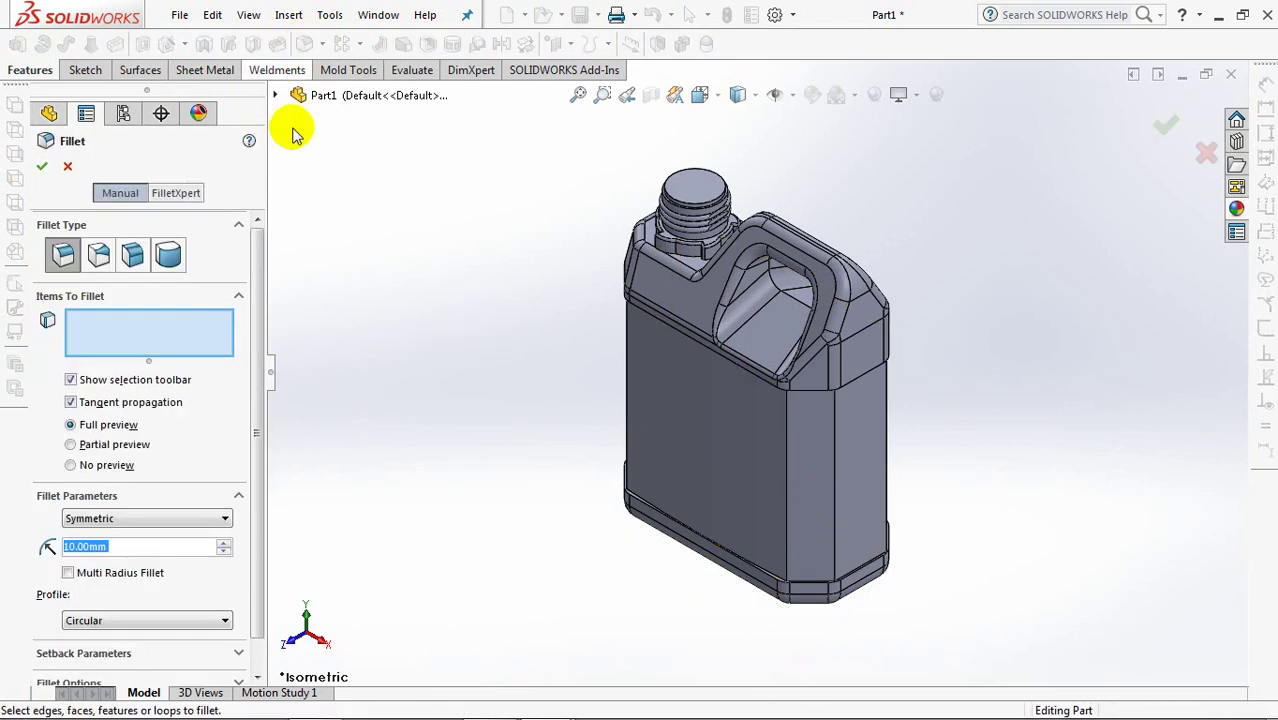
{"action": "type", "text": "7.5"}
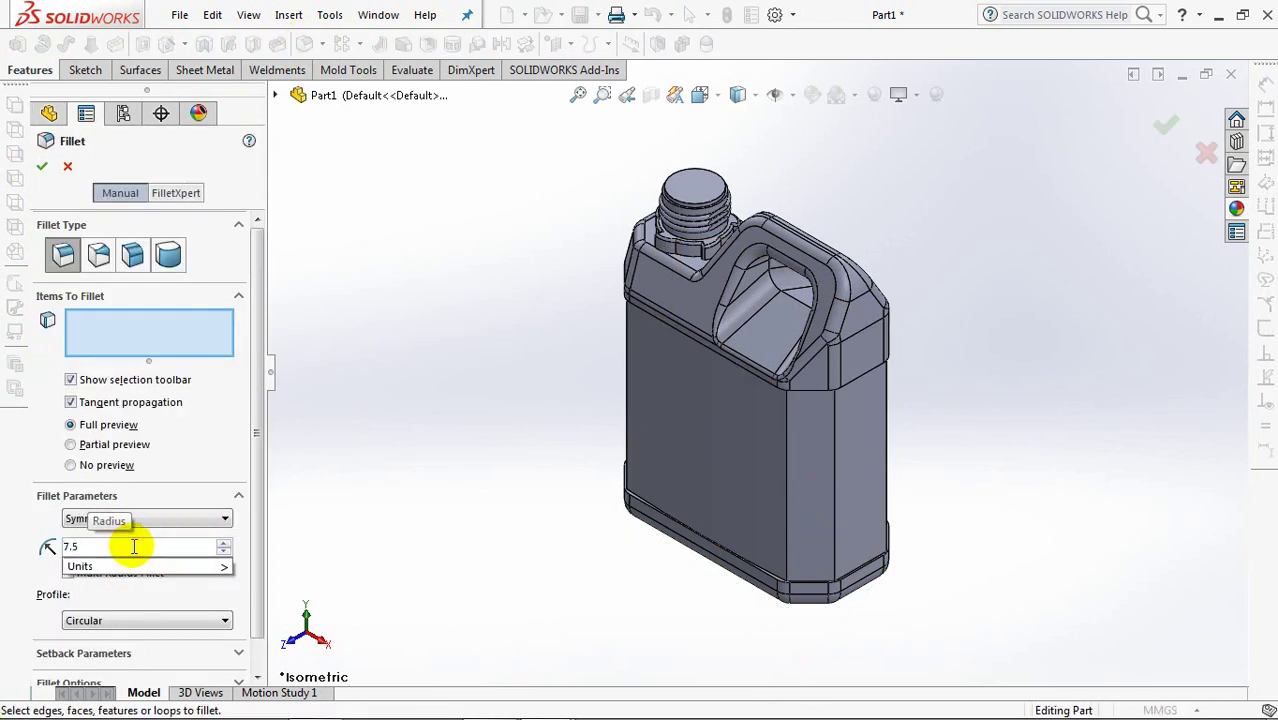
{"action": "key", "text": "Return"}
{"action": "left_click", "coordinate": [788, 450]}
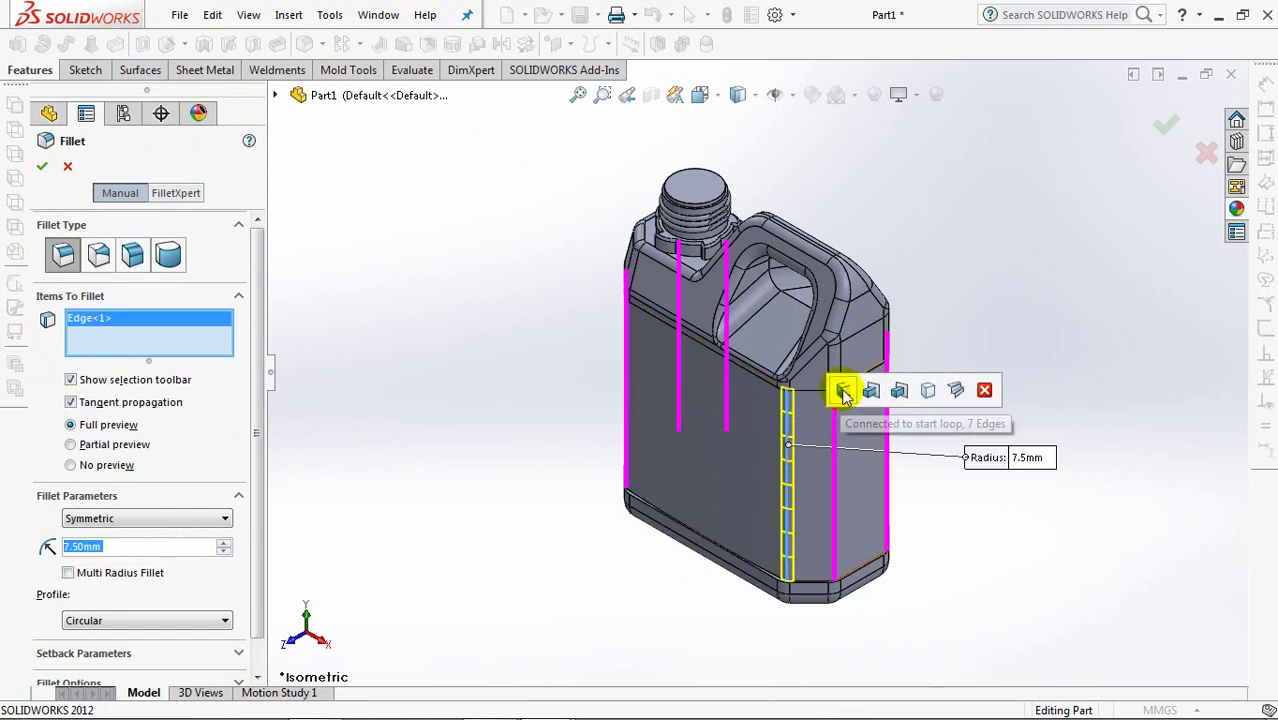
{"action": "left_click", "coordinate": [843, 392]}
{"action": "mouse_move", "coordinate": [942, 400]}
{"action": "middle_mouse_down"}
{"action": "mouse_move", "coordinate": [984, 286]}
{"action": "mouse_move", "coordinate": [958, 375]}
{"action": "middle_mouse_up"}
{"action": "left_click", "coordinate": [1155, 135]}
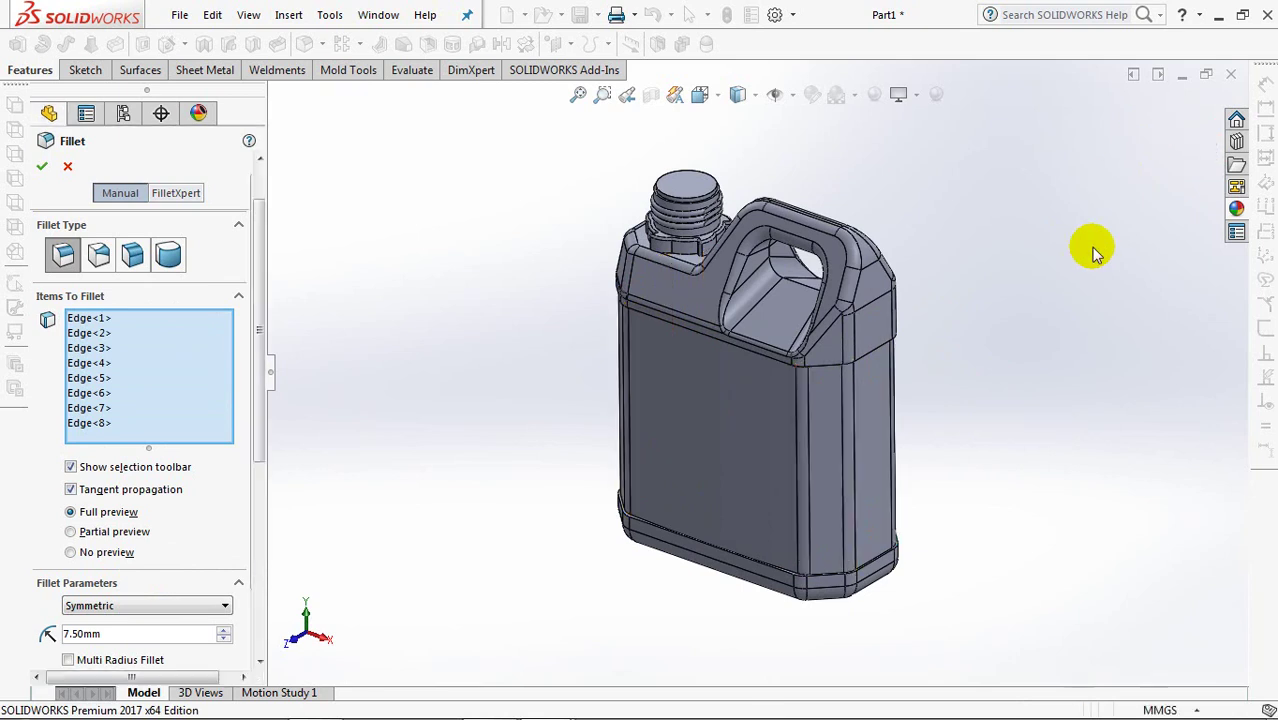